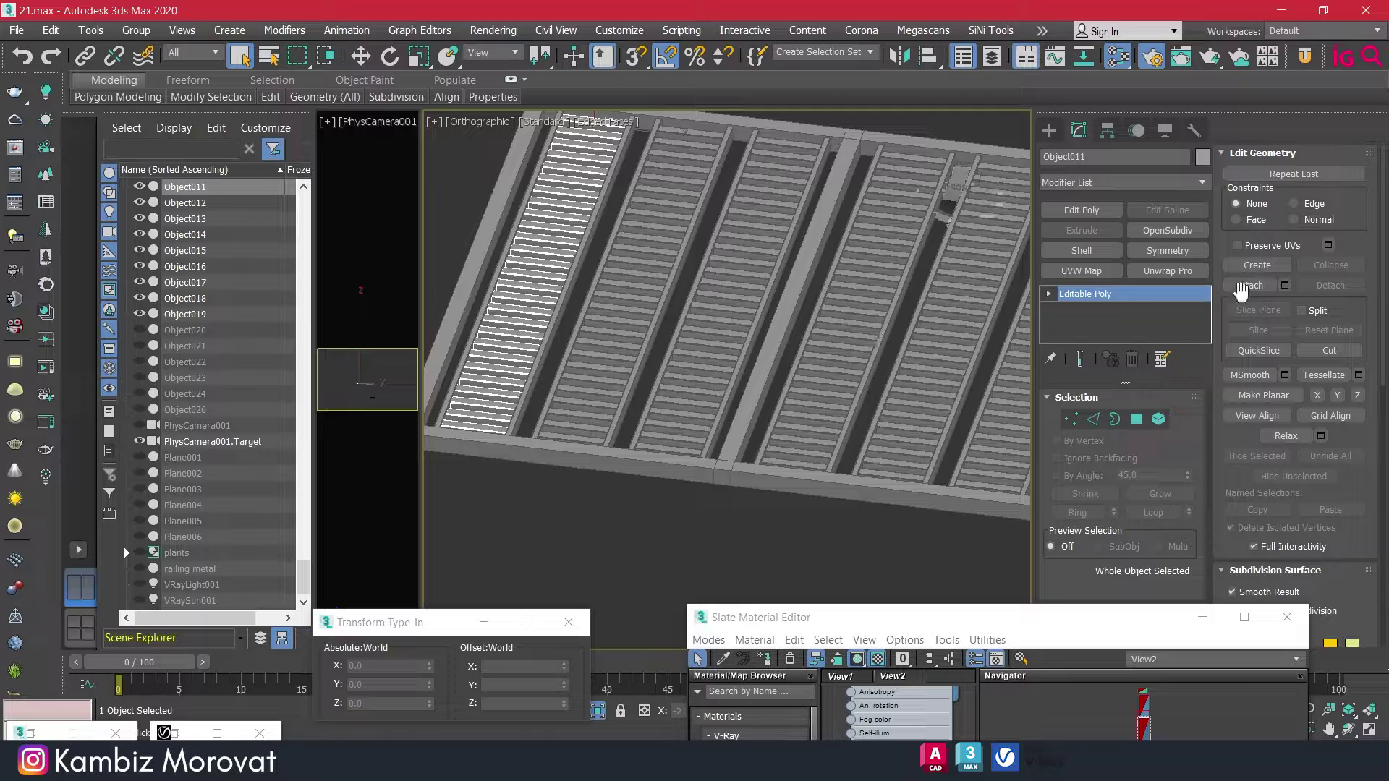
# Attach slat strips Object012 through Object019 to Object011.
pyautogui.click(636, 289)
pyautogui.click(737, 293)
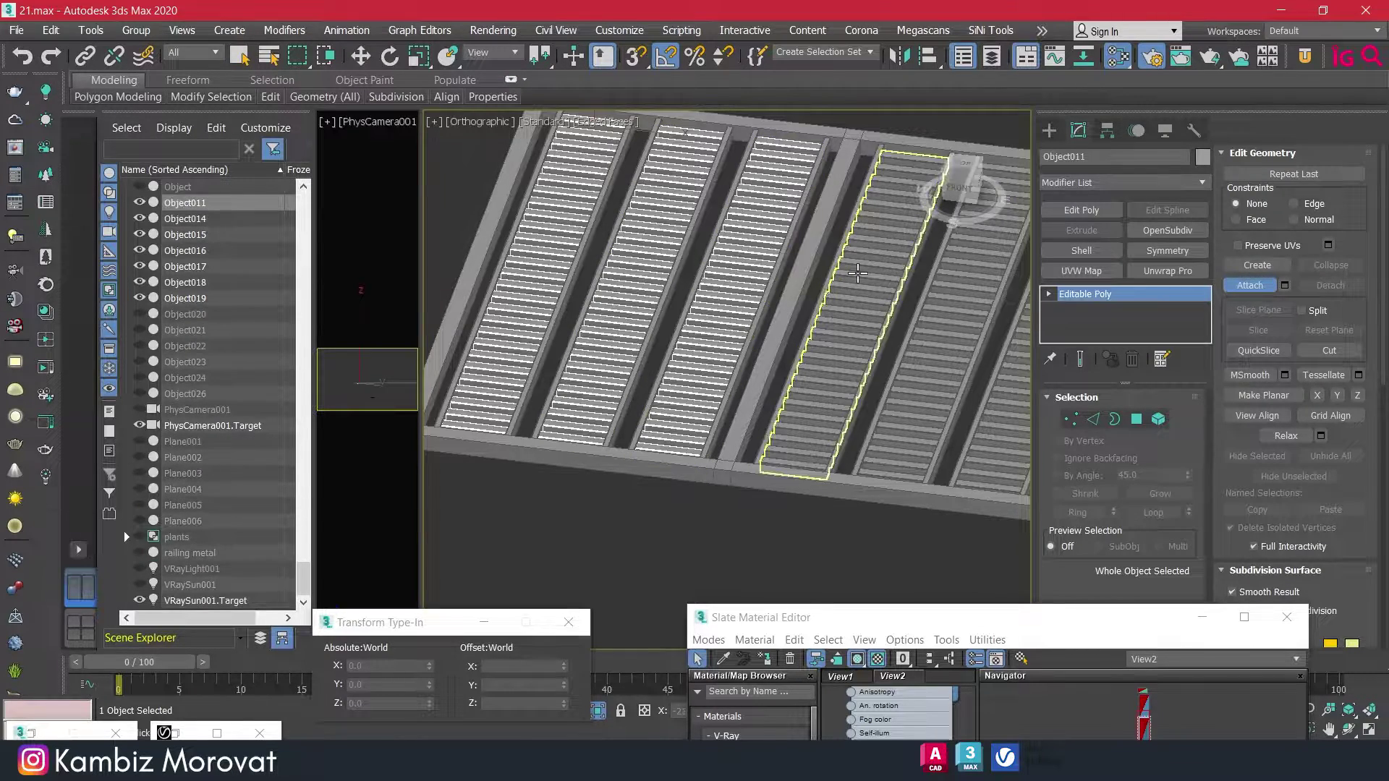
pyautogui.click(839, 304)
pyautogui.moveTo(866, 306)
pyautogui.mouseDown(button='middle')
pyautogui.moveTo(829, 306)
pyautogui.moveTo(832, 275)
pyautogui.mouseUp(button='middle')
pyautogui.click(832, 274)
pyautogui.click(921, 335)
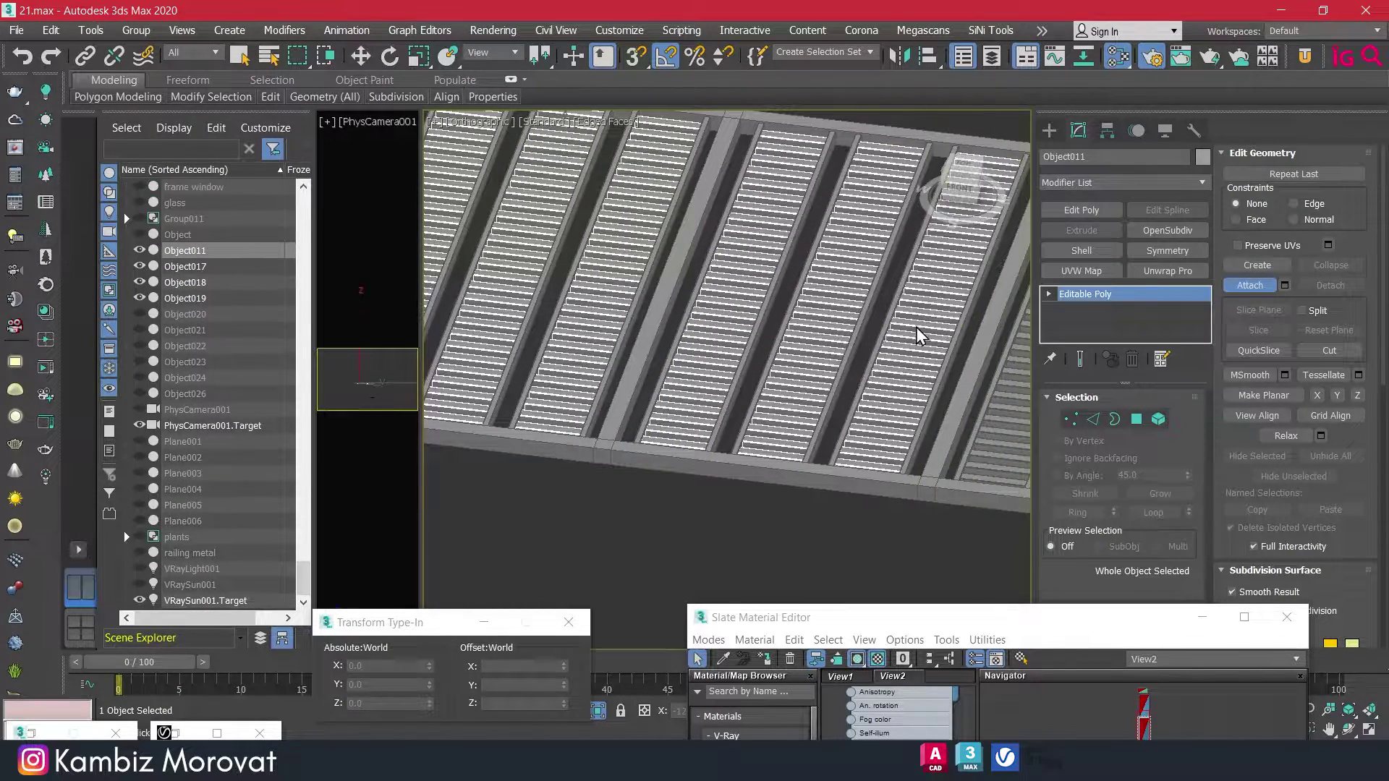
pyautogui.moveTo(921, 335); pyautogui.dragTo(820, 350, button='middle')
pyautogui.click(897, 329)
pyautogui.click(962, 326)
pyautogui.moveTo(962, 326); pyautogui.dragTo(729, 323, button='middle')
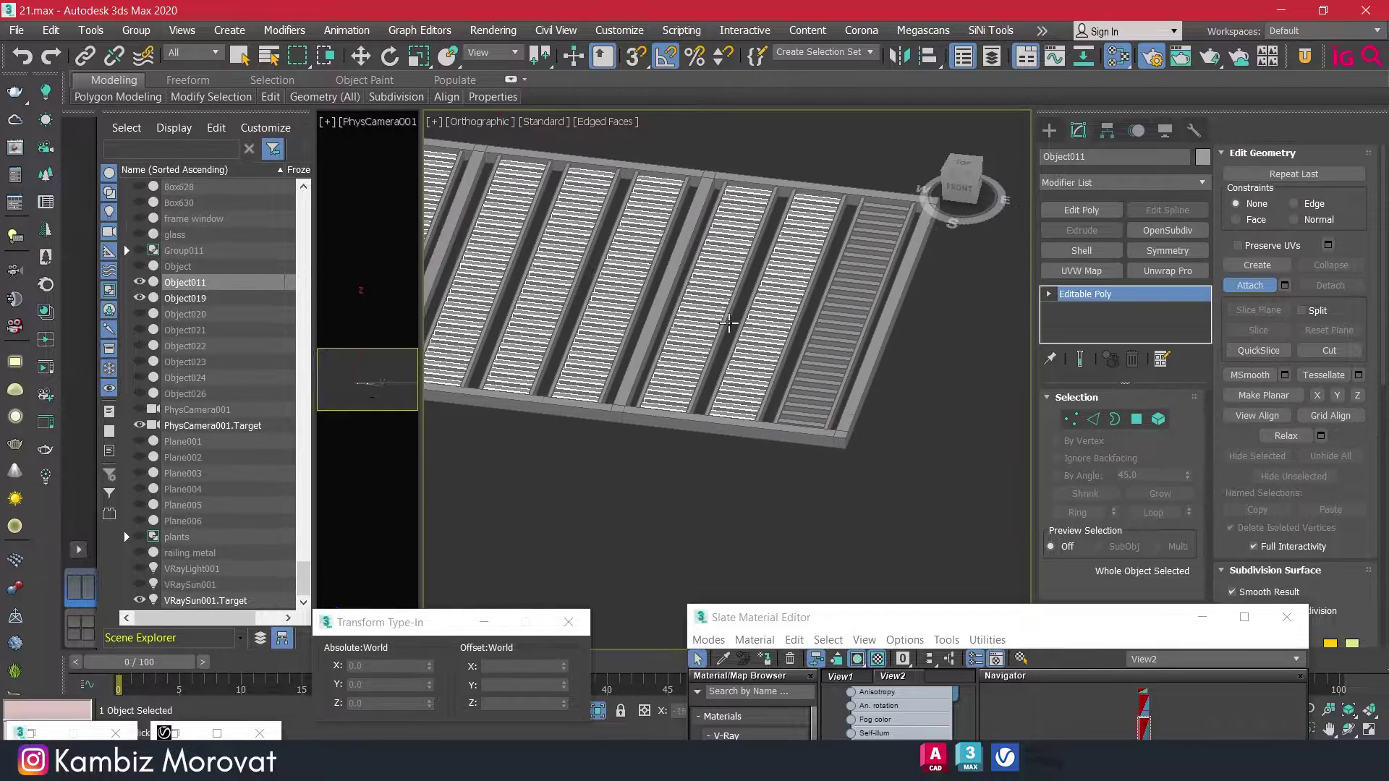
pyautogui.click(836, 318)
pyautogui.rightClick(858, 282)
# Hide the merged slat object, select the frame bars Box599, and view the whole rail frame.
pyautogui.rightClick(860, 229)
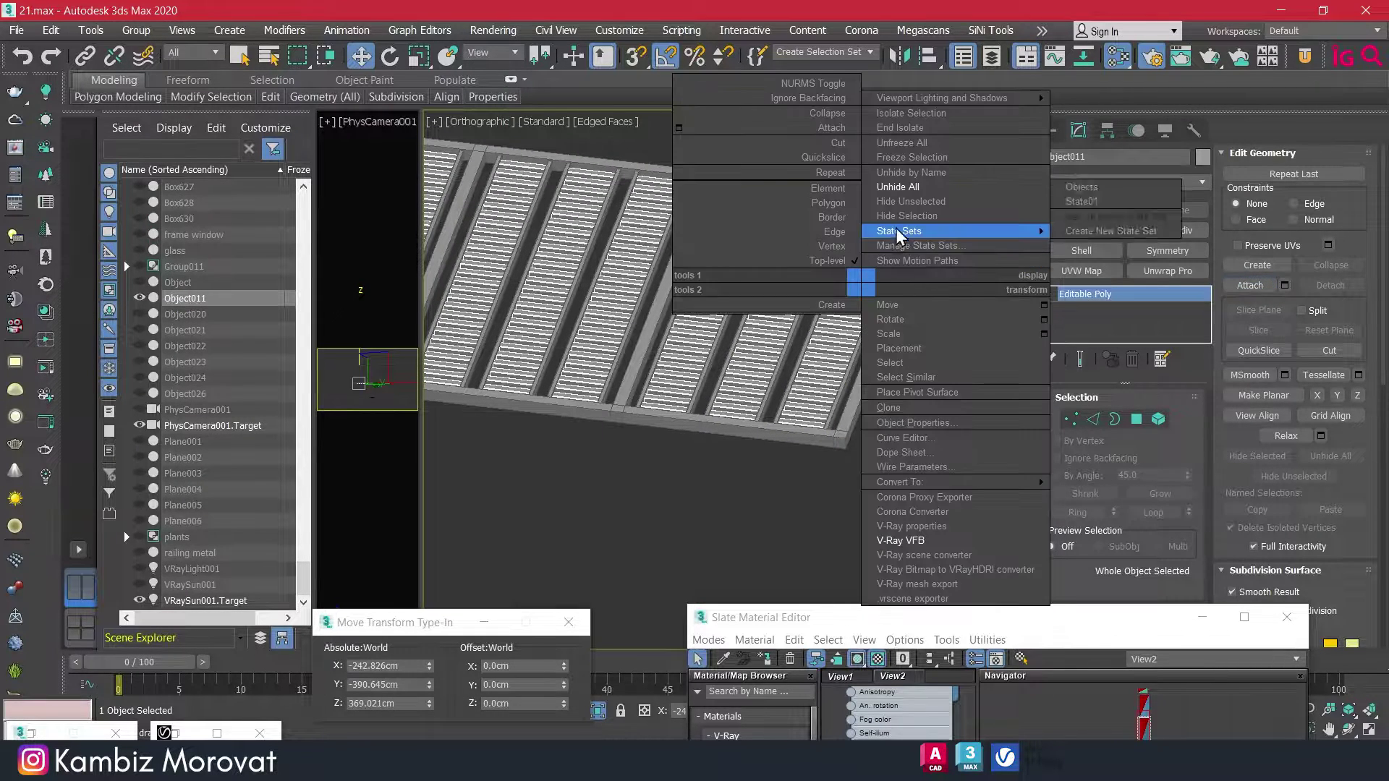
pyautogui.click(907, 228)
pyautogui.press('Delete')
pyautogui.click(868, 311)
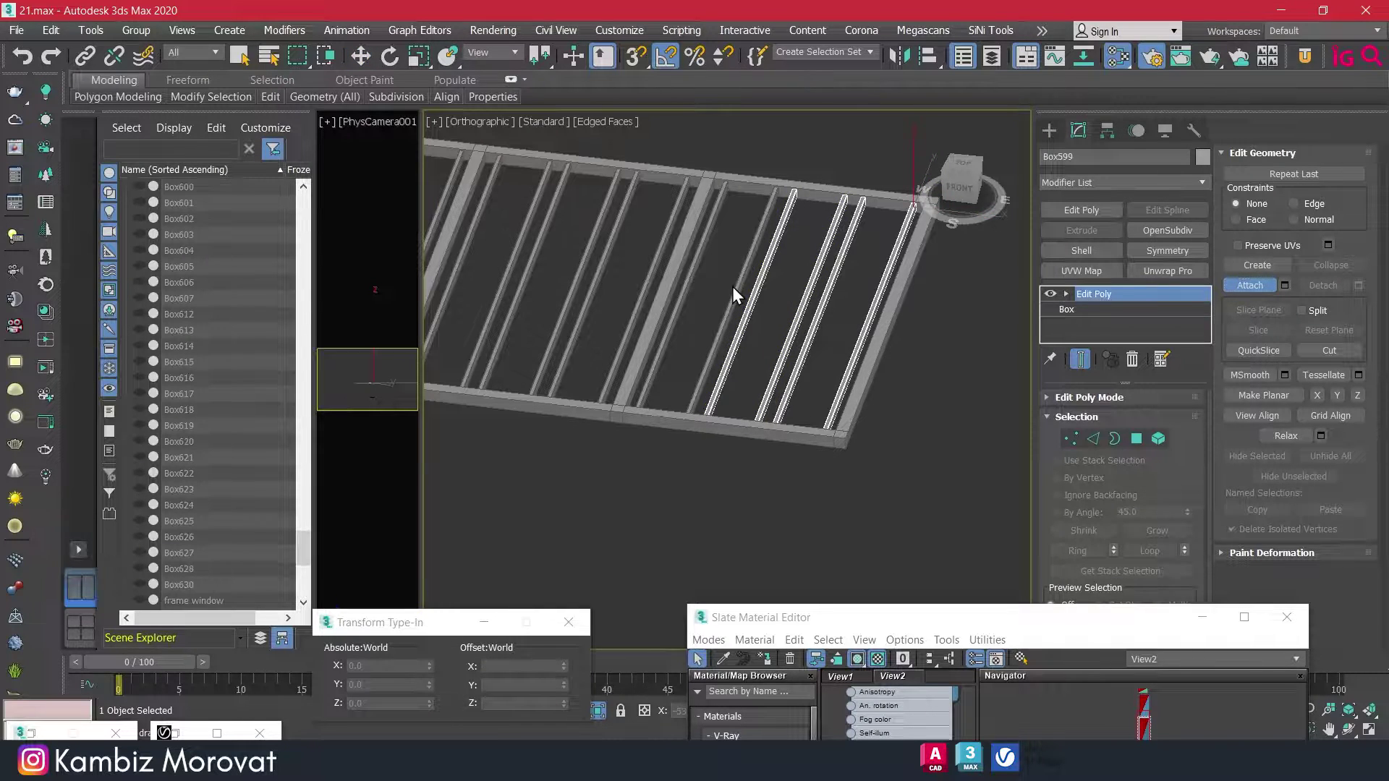
pyautogui.moveTo(732, 295); pyautogui.dragTo(584, 311, button='middle')
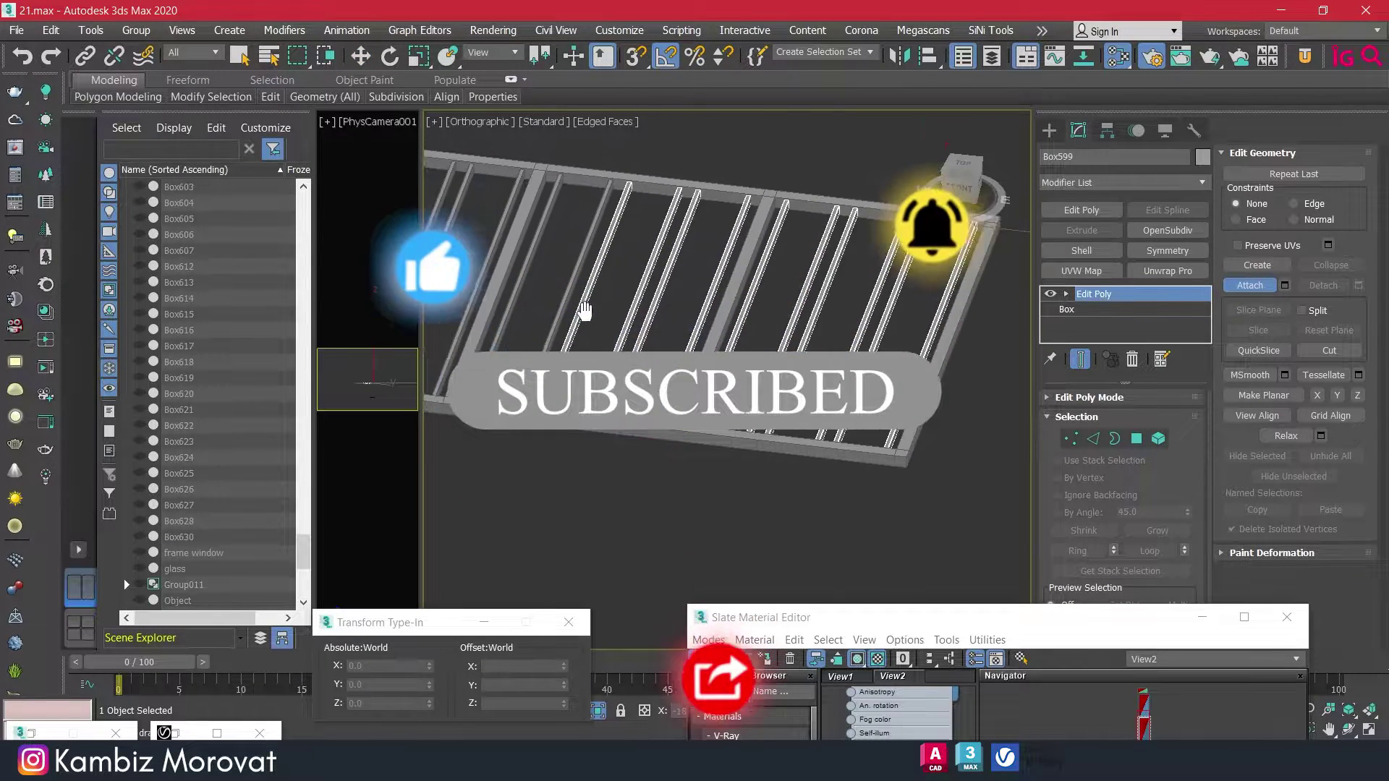
pyautogui.scroll(2, 585, 311)
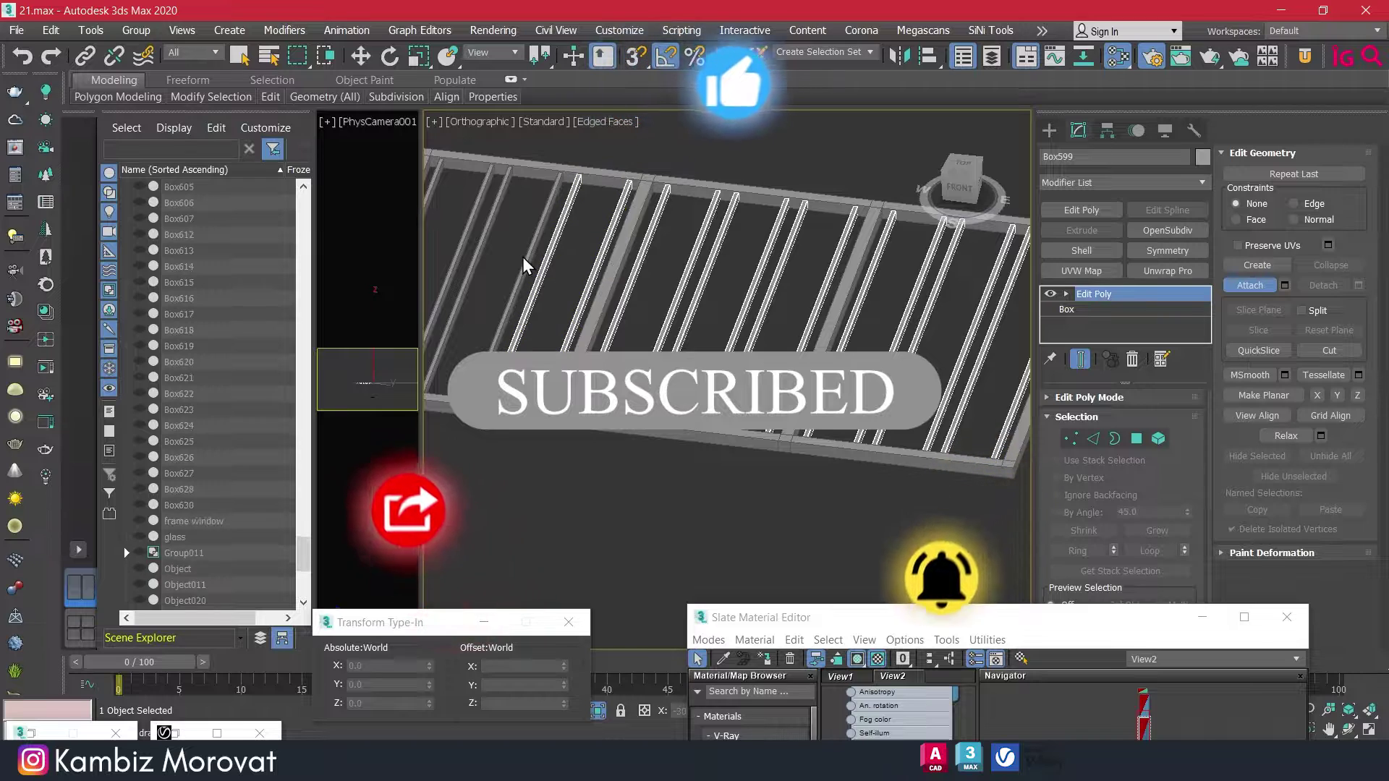
pyautogui.keyDown('alt'); pyautogui.moveTo(525, 265); pyautogui.dragTo(578, 272, button='middle'); pyautogui.keyUp('alt')
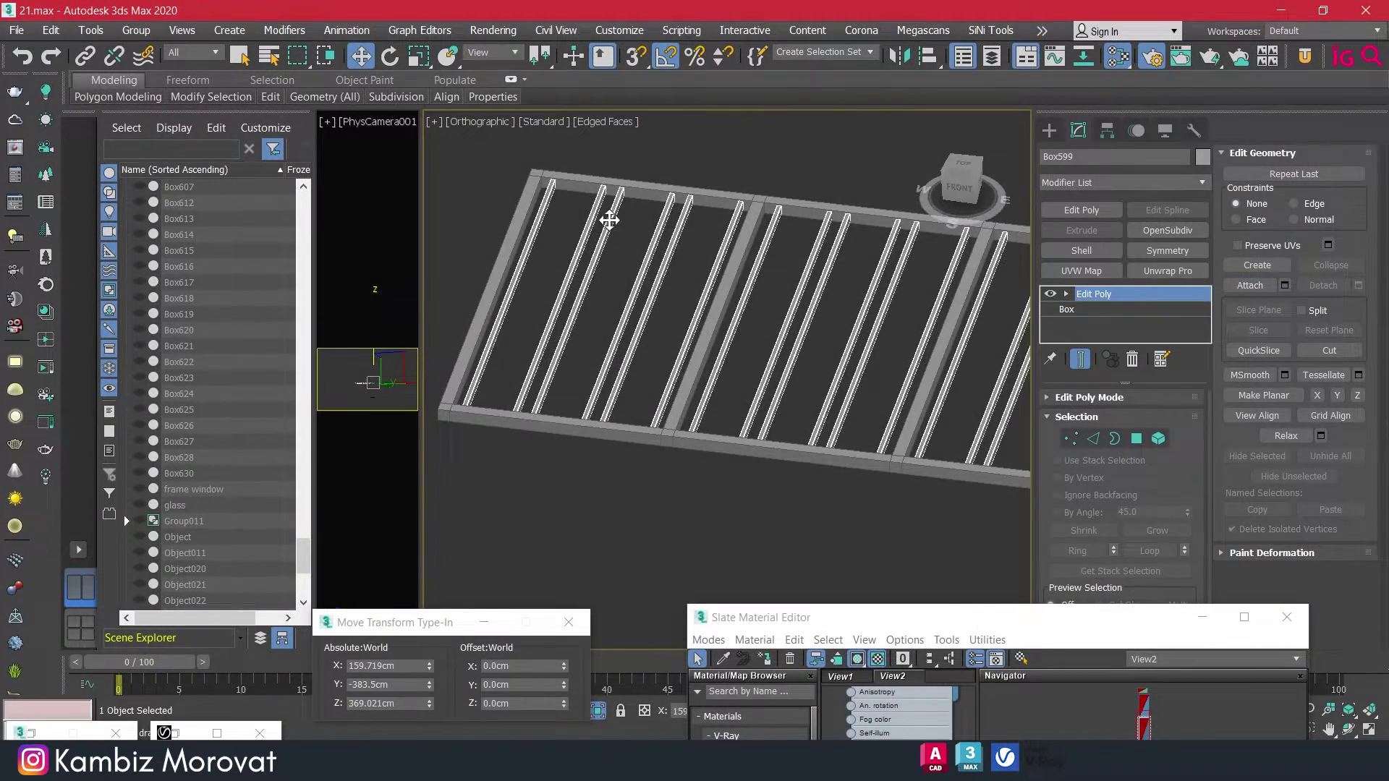
# Hide the selected frame bars and toggle the material editor closed and open again.
pyautogui.scroll(4, 604, 188)
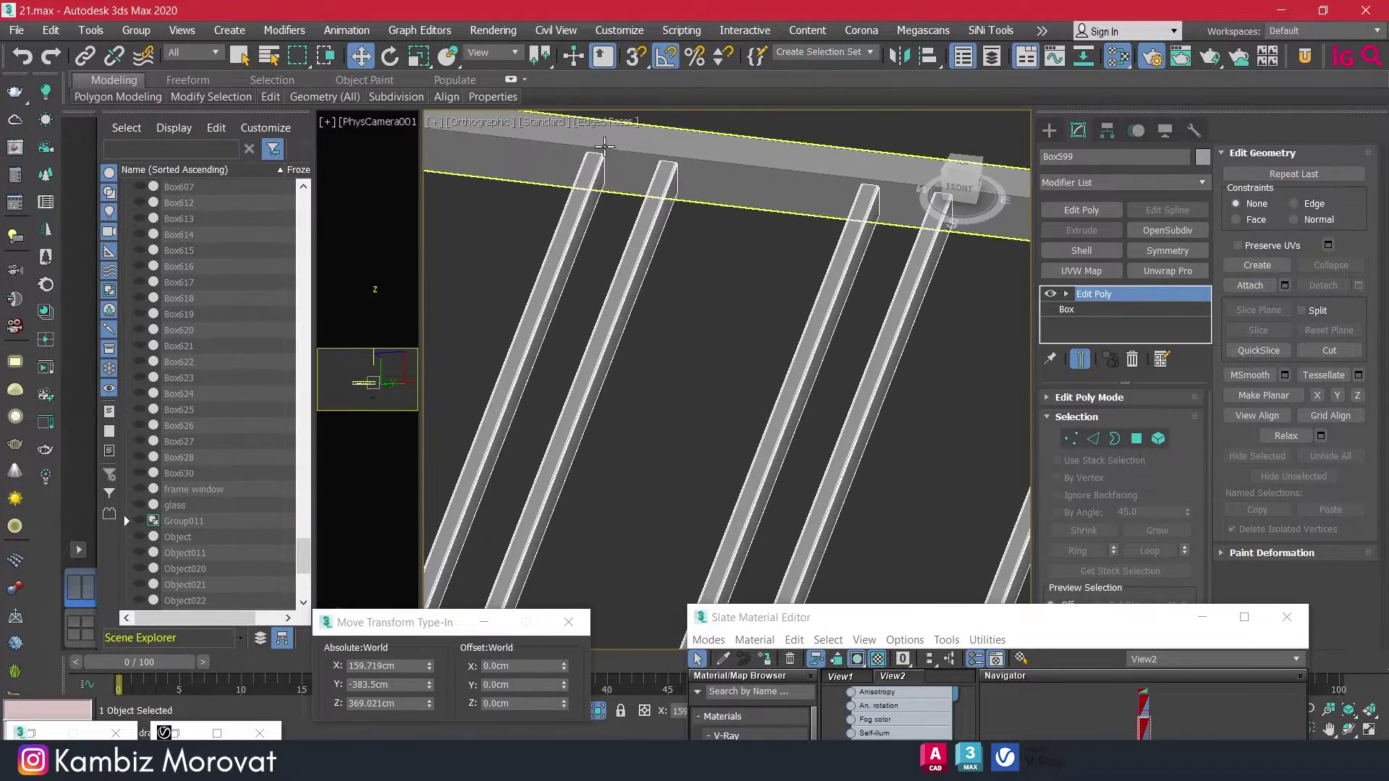
pyautogui.scroll(-2, 605, 147)
pyautogui.rightClick(635, 246)
pyautogui.click(688, 206)
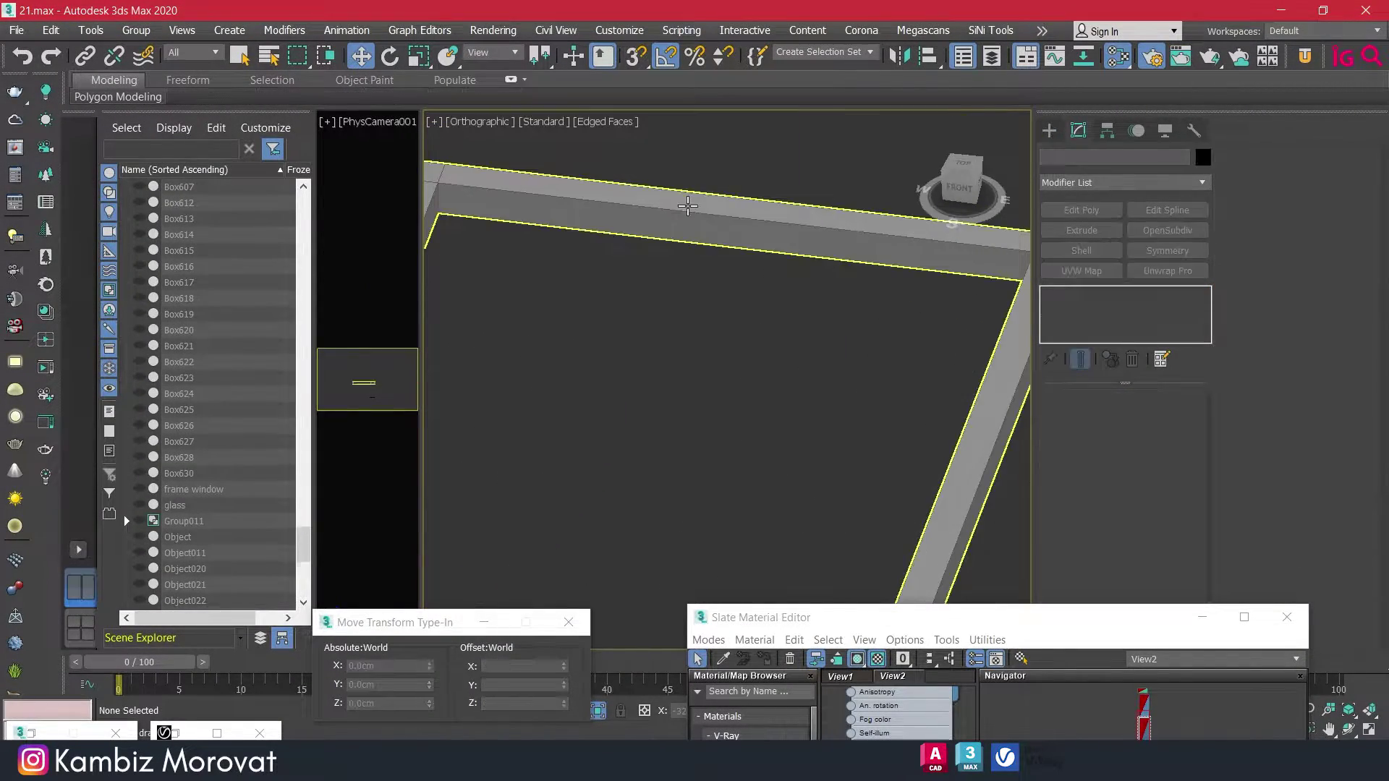
pyautogui.scroll(3, 732, 285)
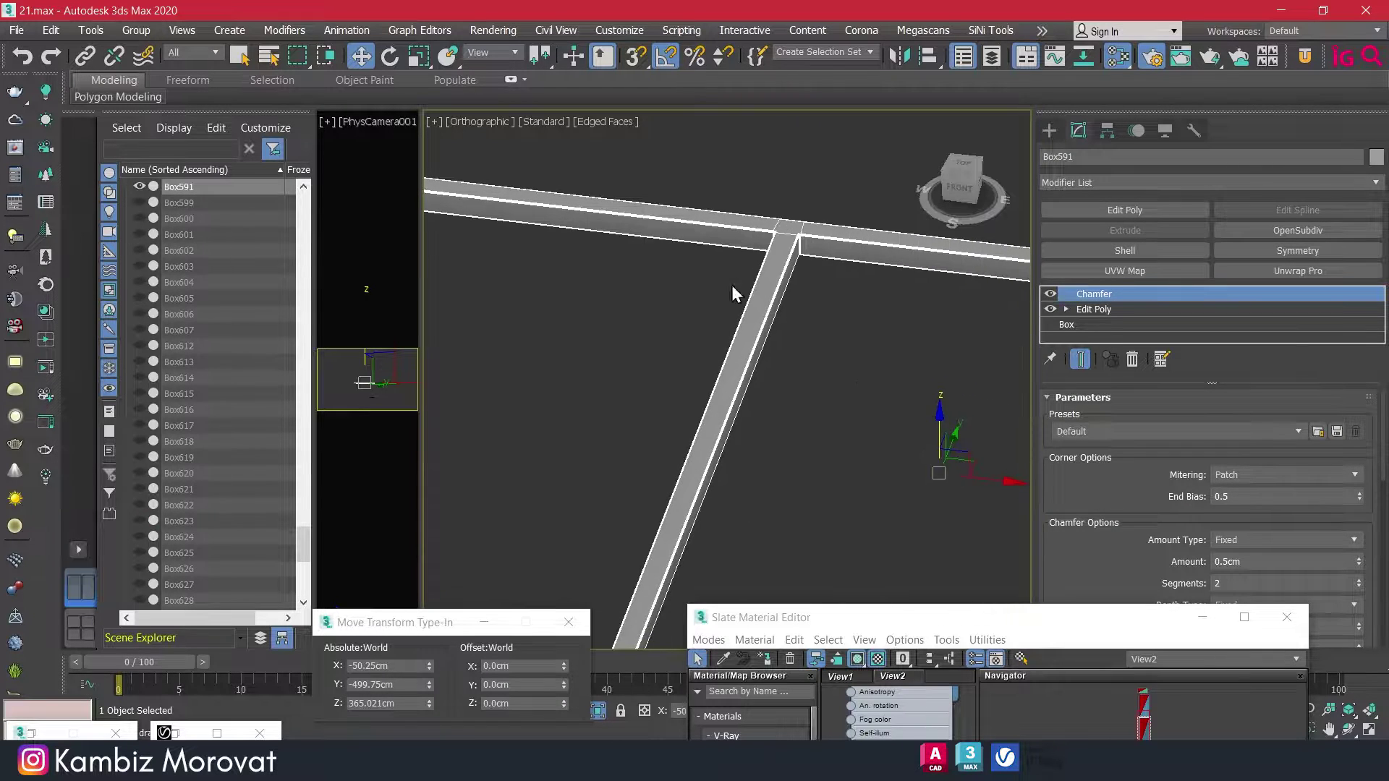
pyautogui.scroll(-3, 732, 285)
pyautogui.scroll(1, 782, 310)
pyautogui.press('m')
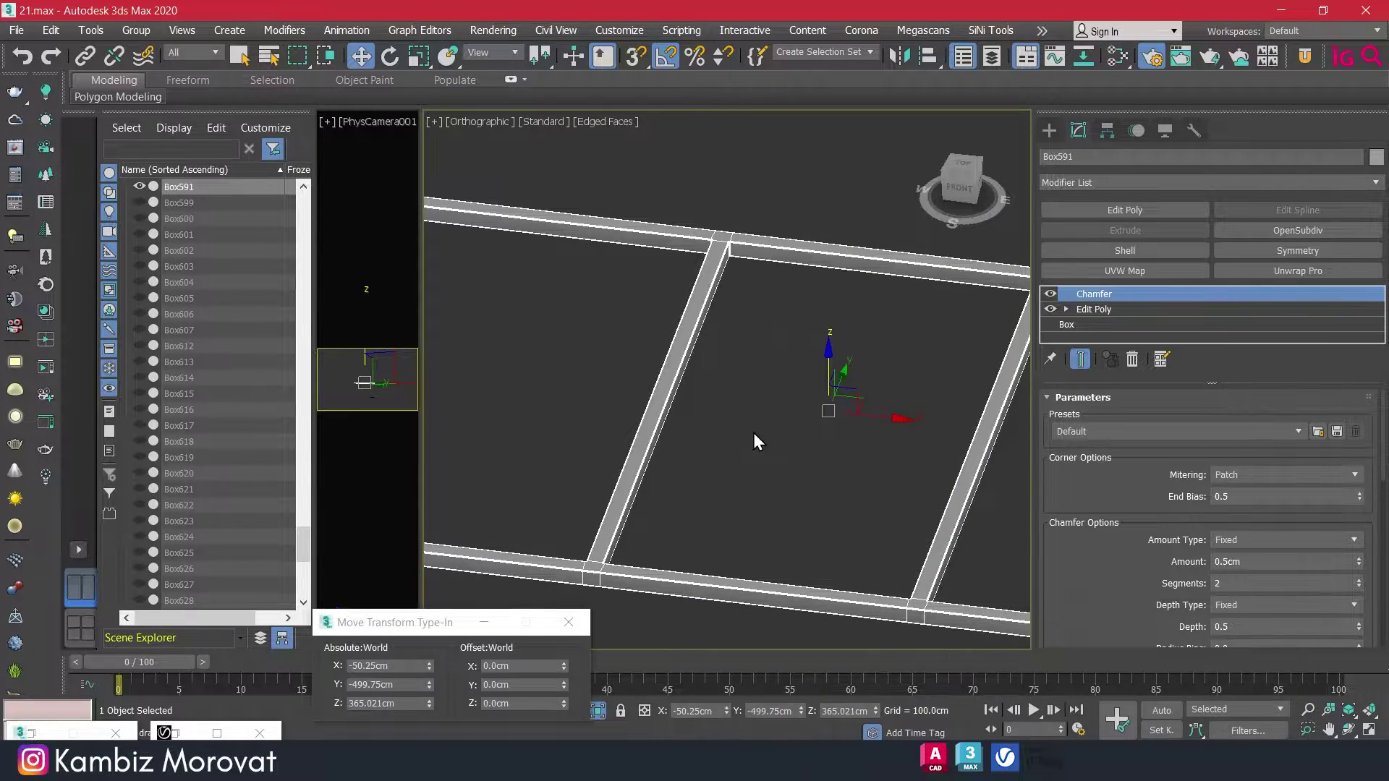
pyautogui.press('m')
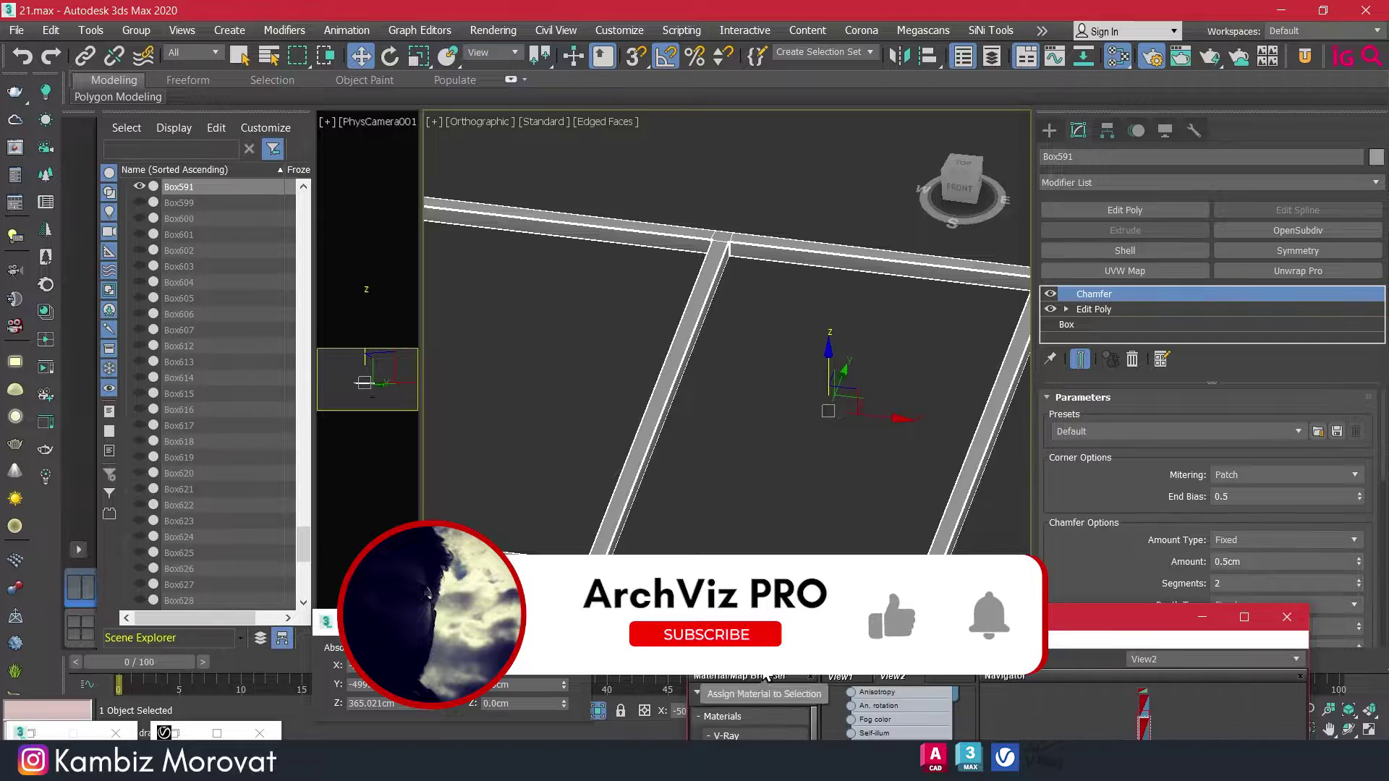
# Unhide all objects, select the Group011 canopy, and isolate it with Alt+Q.
pyautogui.rightClick(746, 380)
pyautogui.click(788, 291)
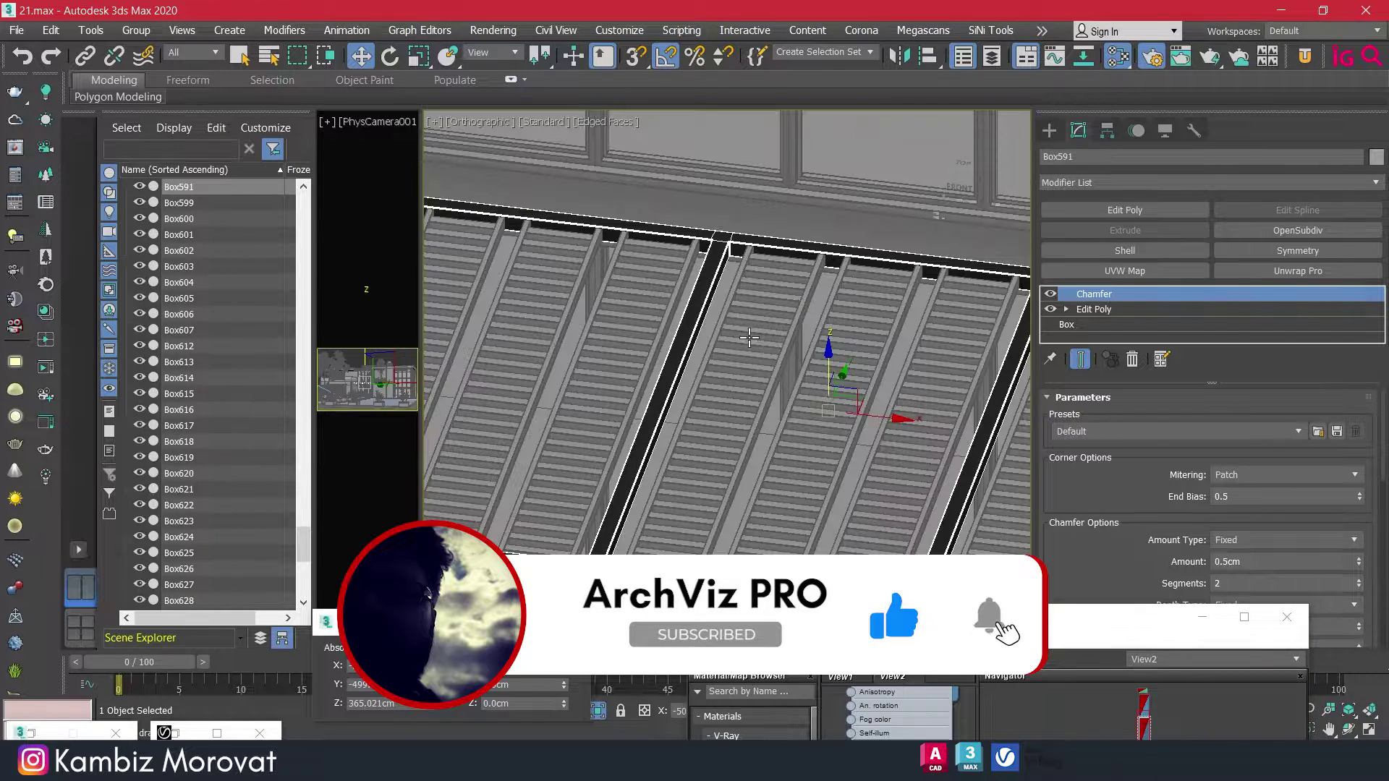
pyautogui.click(714, 332)
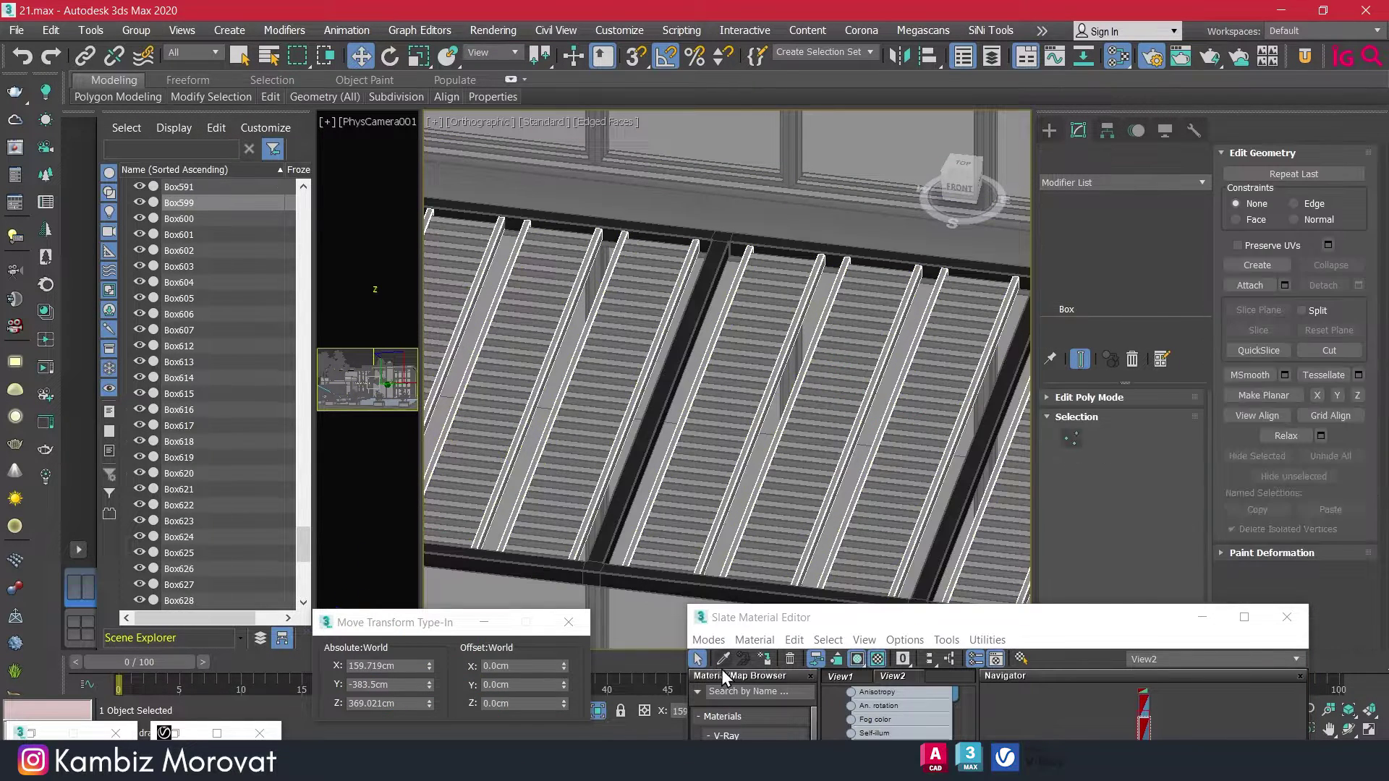
pyautogui.scroll(-3, 763, 374)
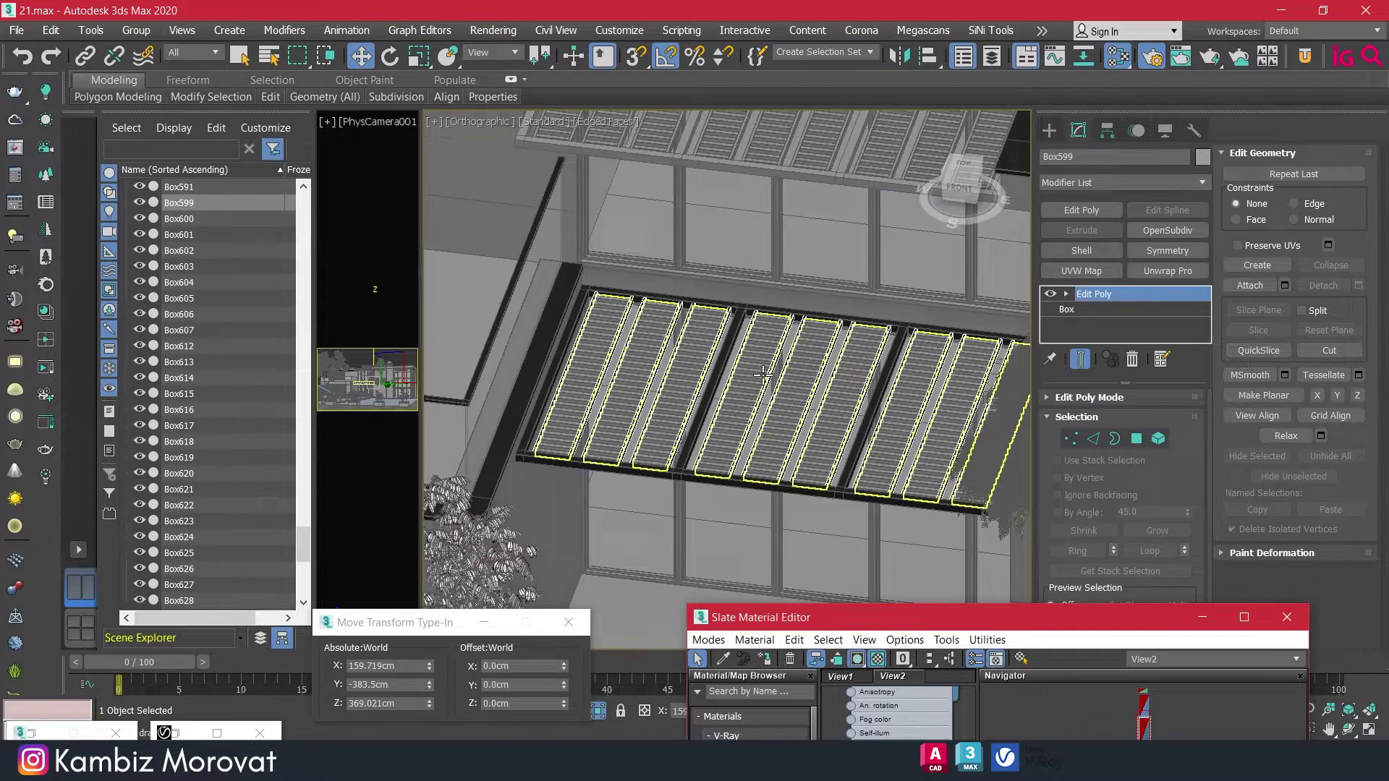
pyautogui.click(772, 173)
pyautogui.hotkey('alt', 'q')
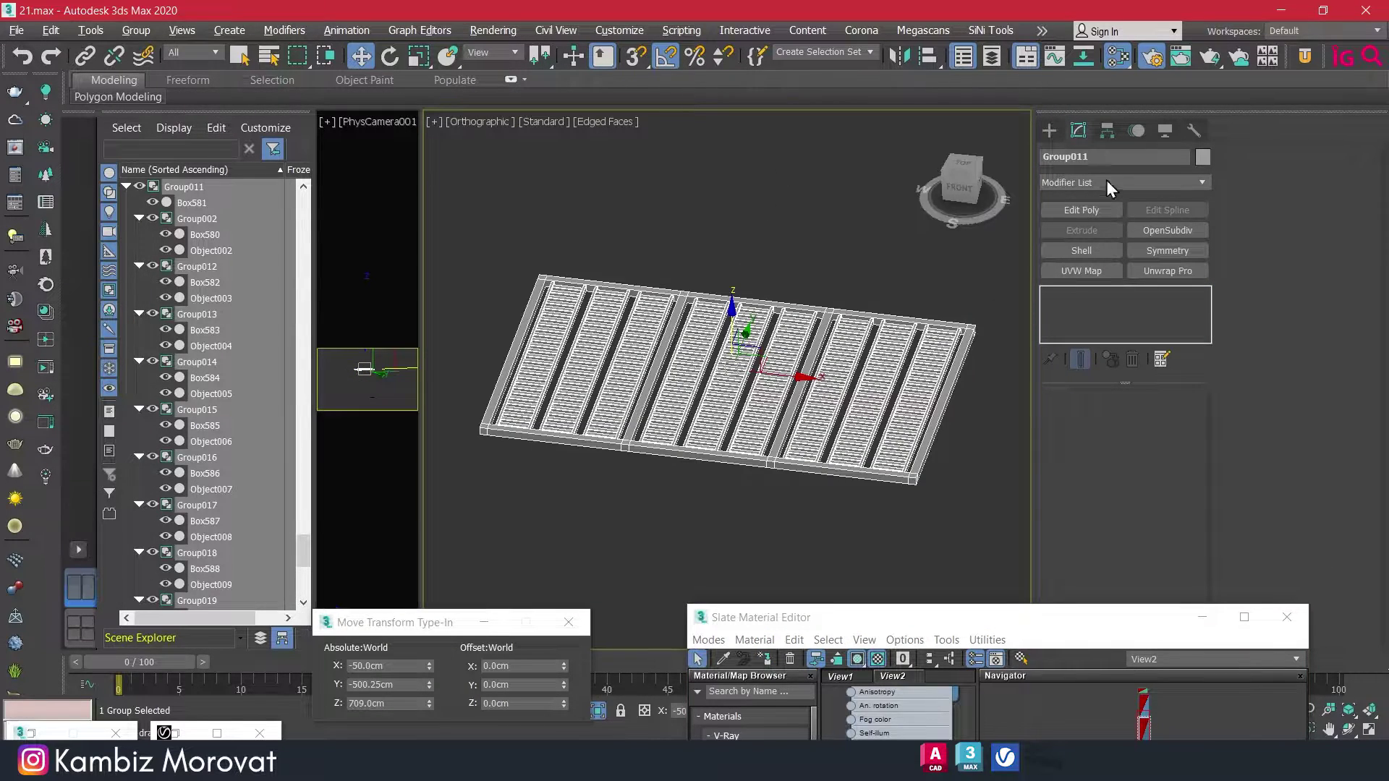
# Ungroup Group011 and its nested groups, then select slat strip Object002.
pyautogui.click(136, 31)
pyautogui.click(155, 80)
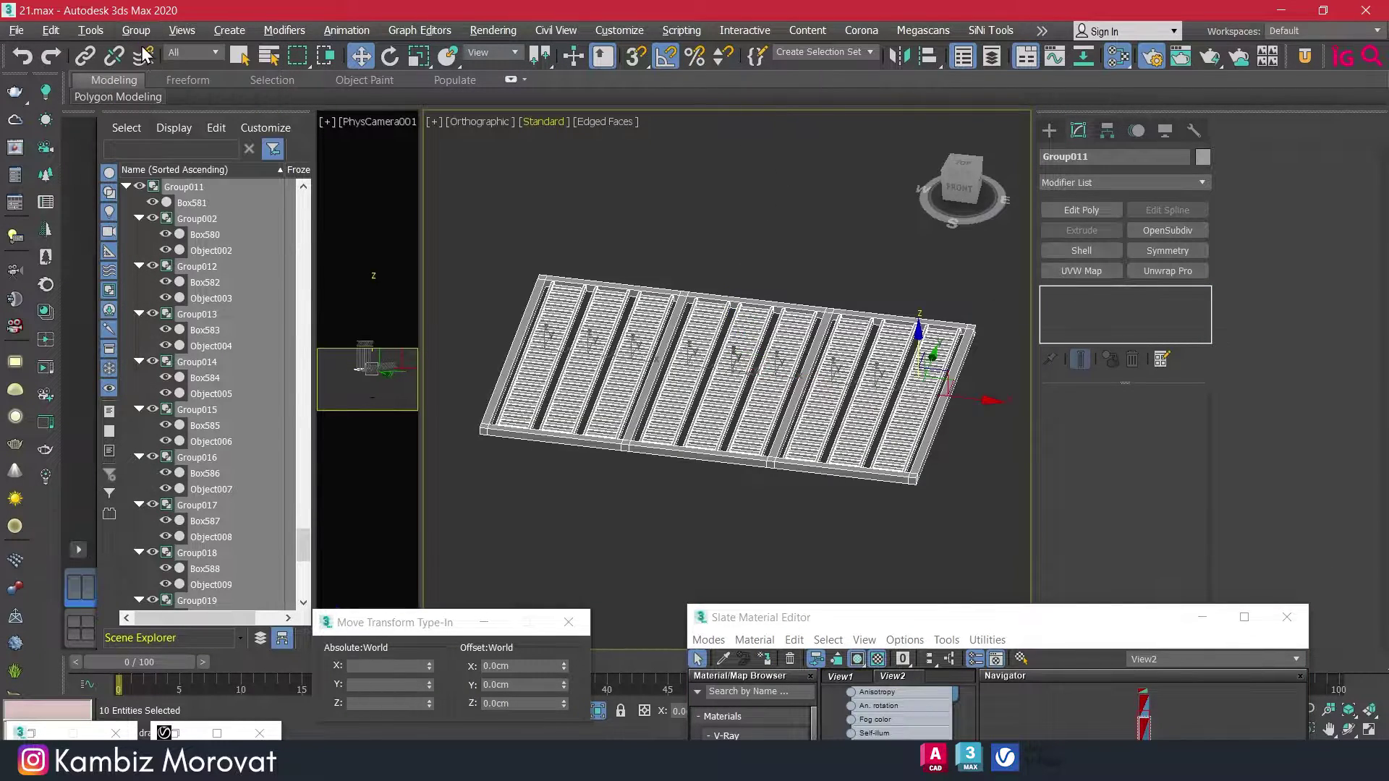
pyautogui.click(136, 31)
pyautogui.click(151, 82)
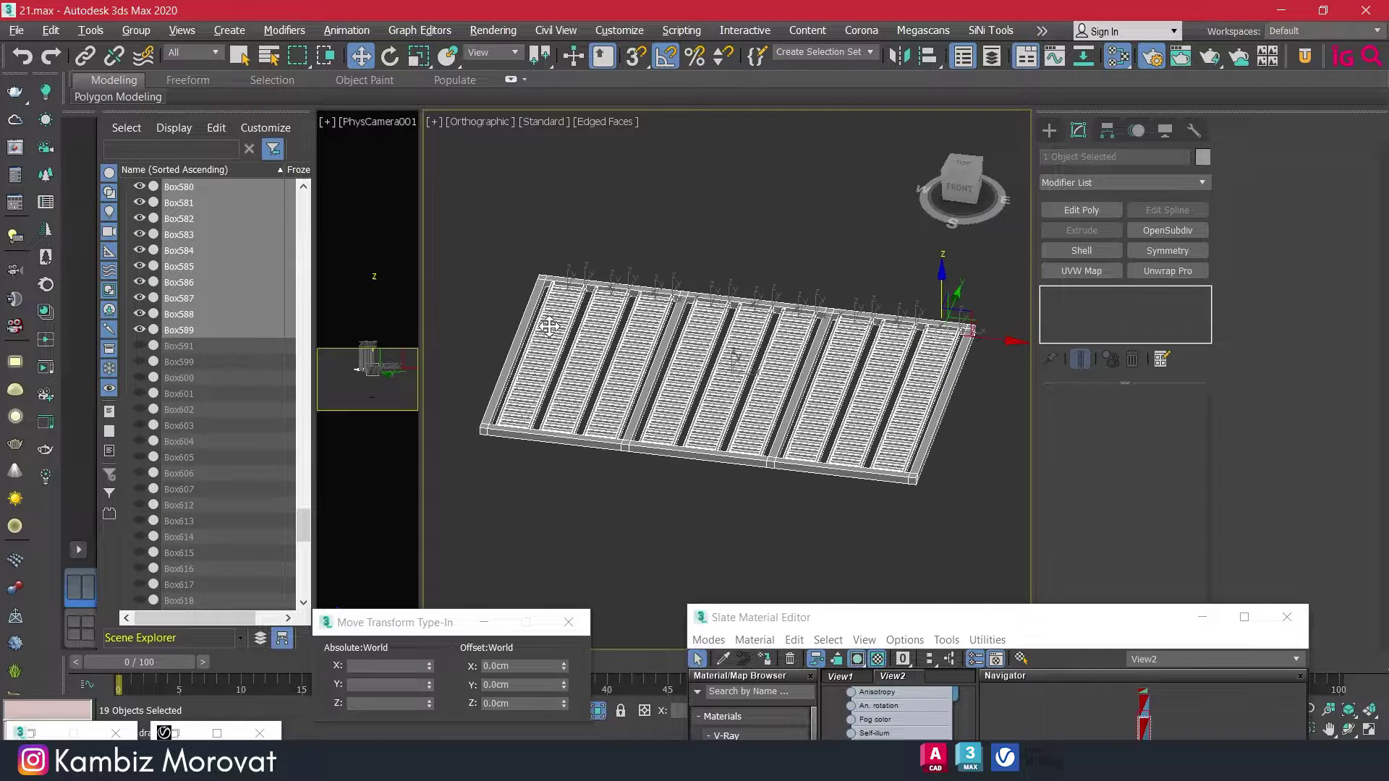
pyautogui.click(573, 329)
pyautogui.press('q')
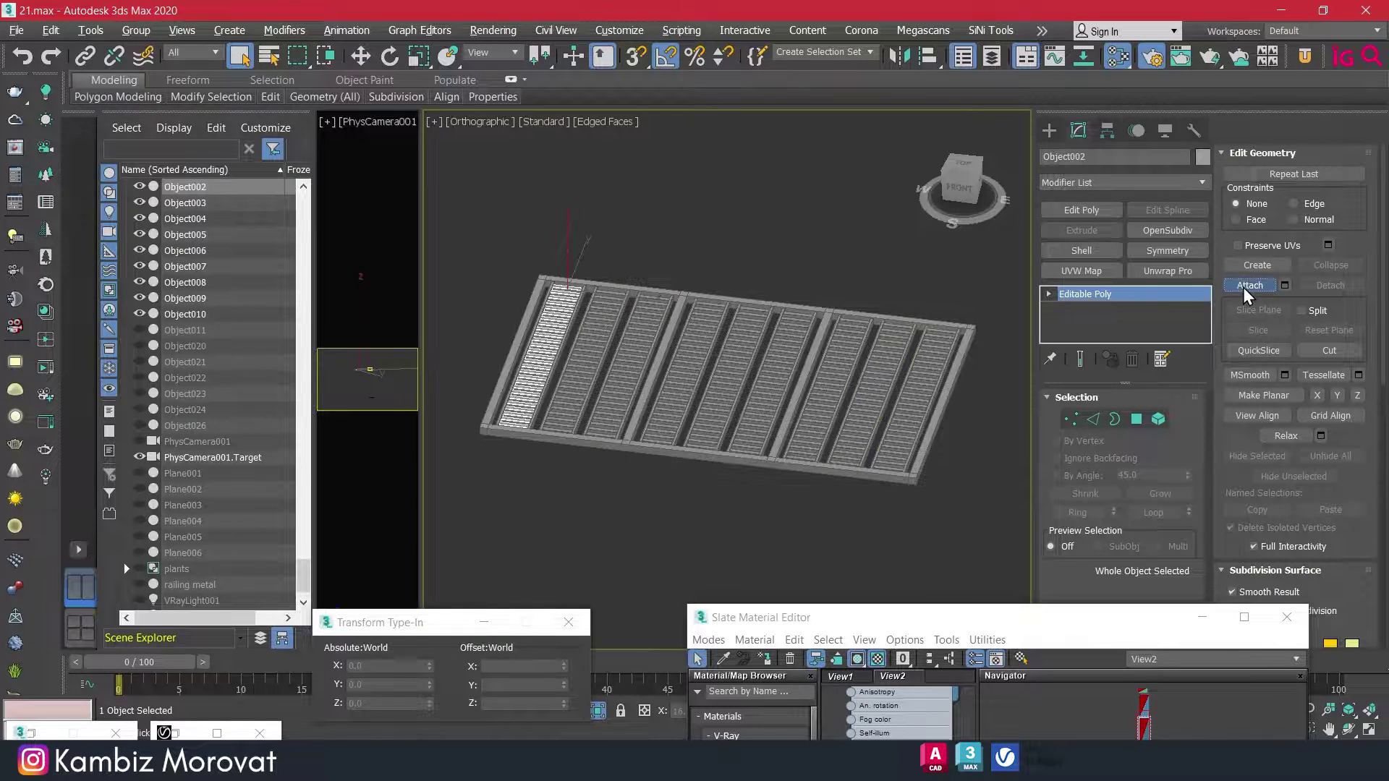
# Attach the remaining eight slat strips to Object002.
pyautogui.click(594, 327)
pyautogui.click(647, 332)
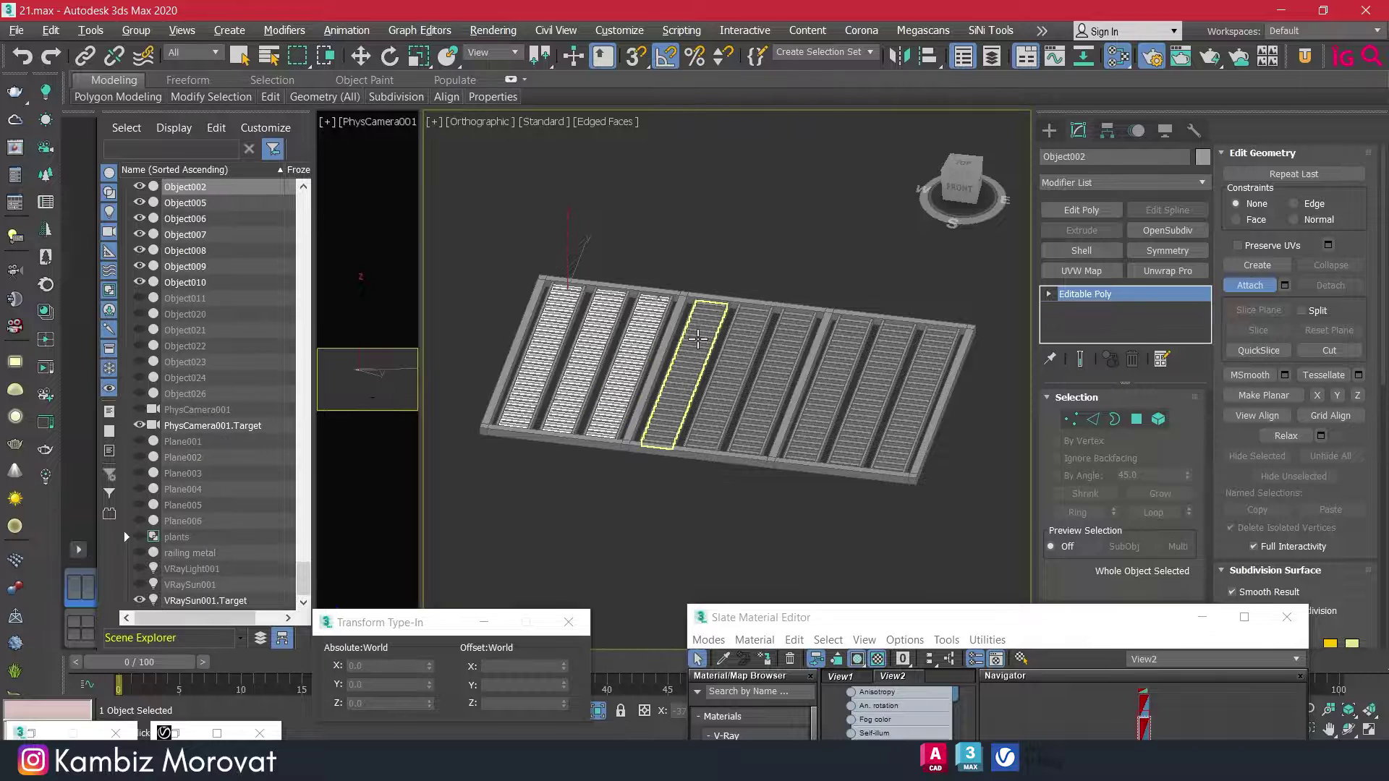
pyautogui.click(699, 338)
pyautogui.click(740, 343)
pyautogui.click(787, 344)
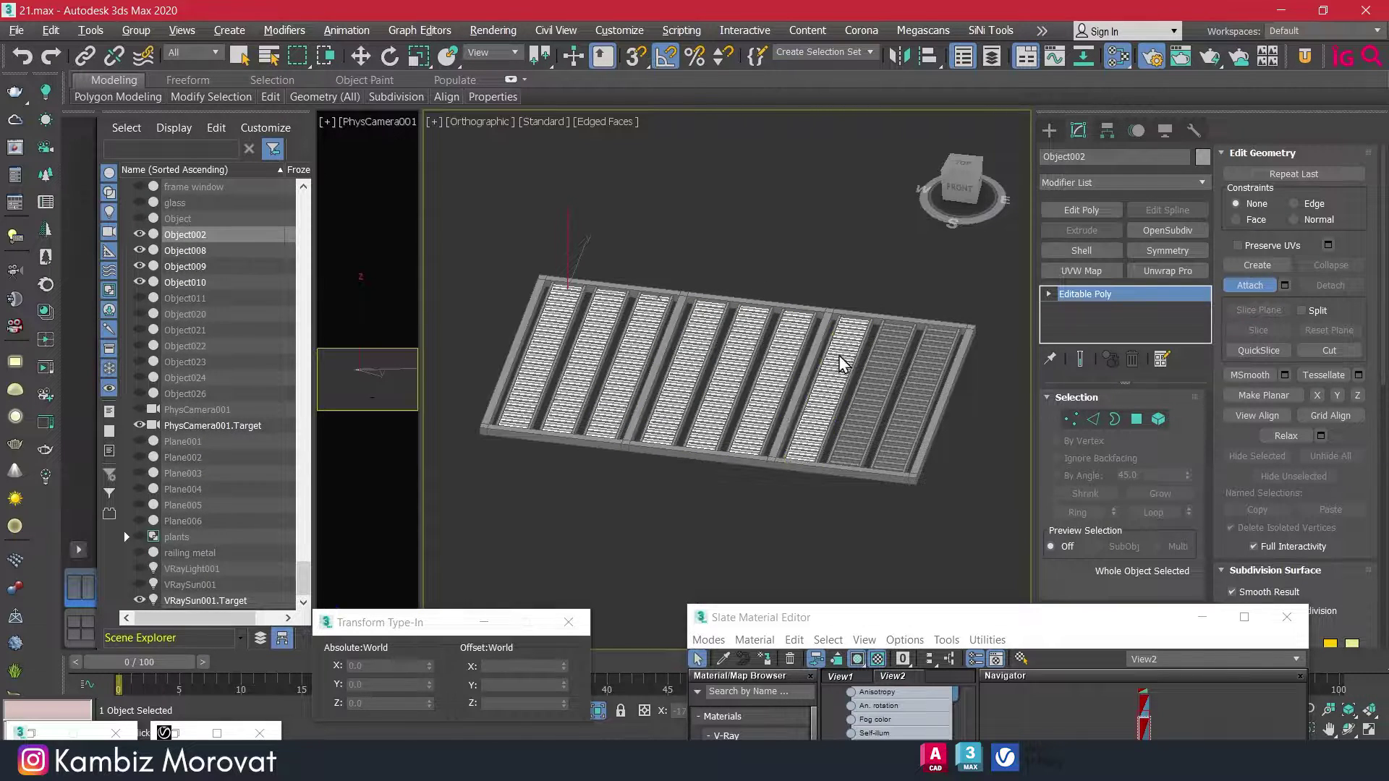
pyautogui.click(837, 354)
pyautogui.click(883, 358)
pyautogui.click(933, 366)
pyautogui.click(1250, 285)
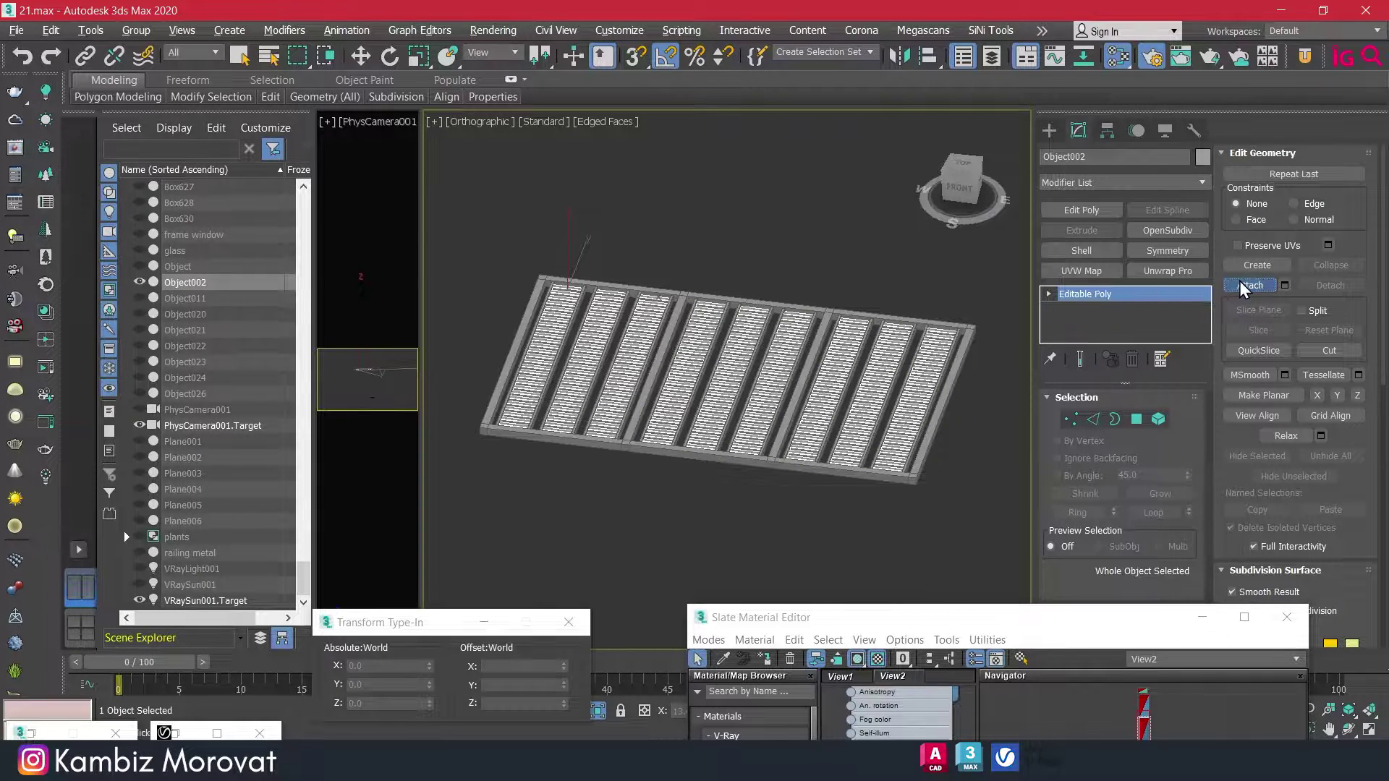
# Hide the merged slat strips and select the frame object Box581.
pyautogui.press('w')
pyautogui.rightClick(856, 407)
pyautogui.click(904, 327)
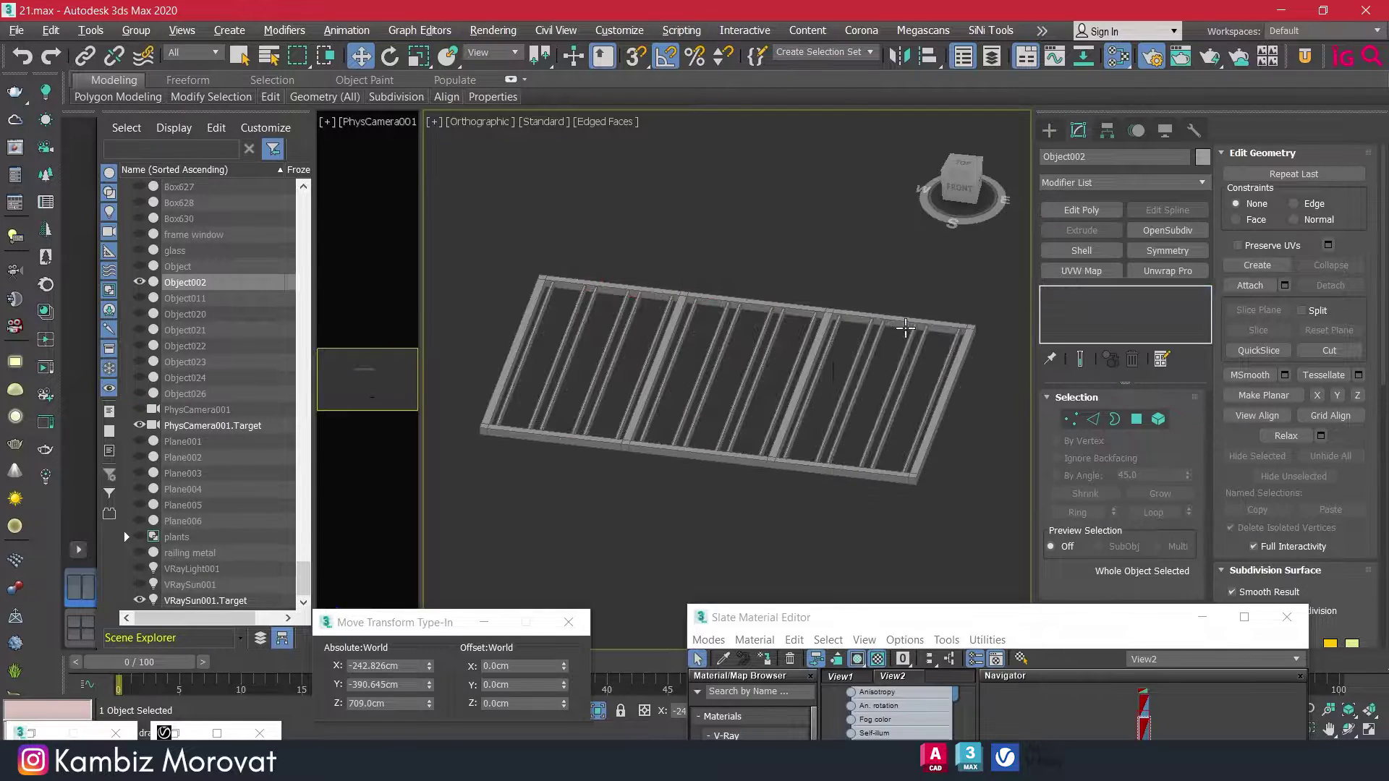
pyautogui.click(943, 397)
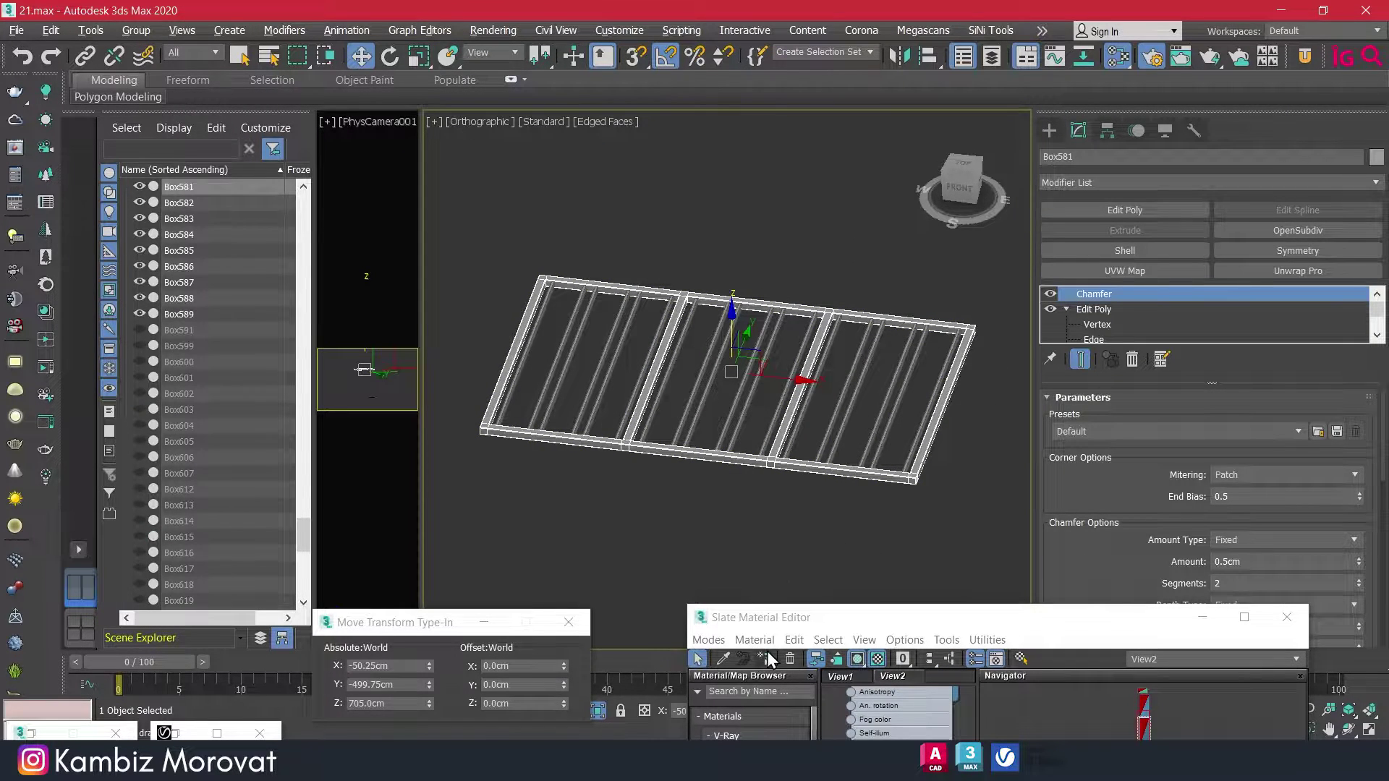
# Hide Box581 and attach bars Box580 through Box588 into Box589.
pyautogui.rightClick(897, 384)
pyautogui.click(918, 361)
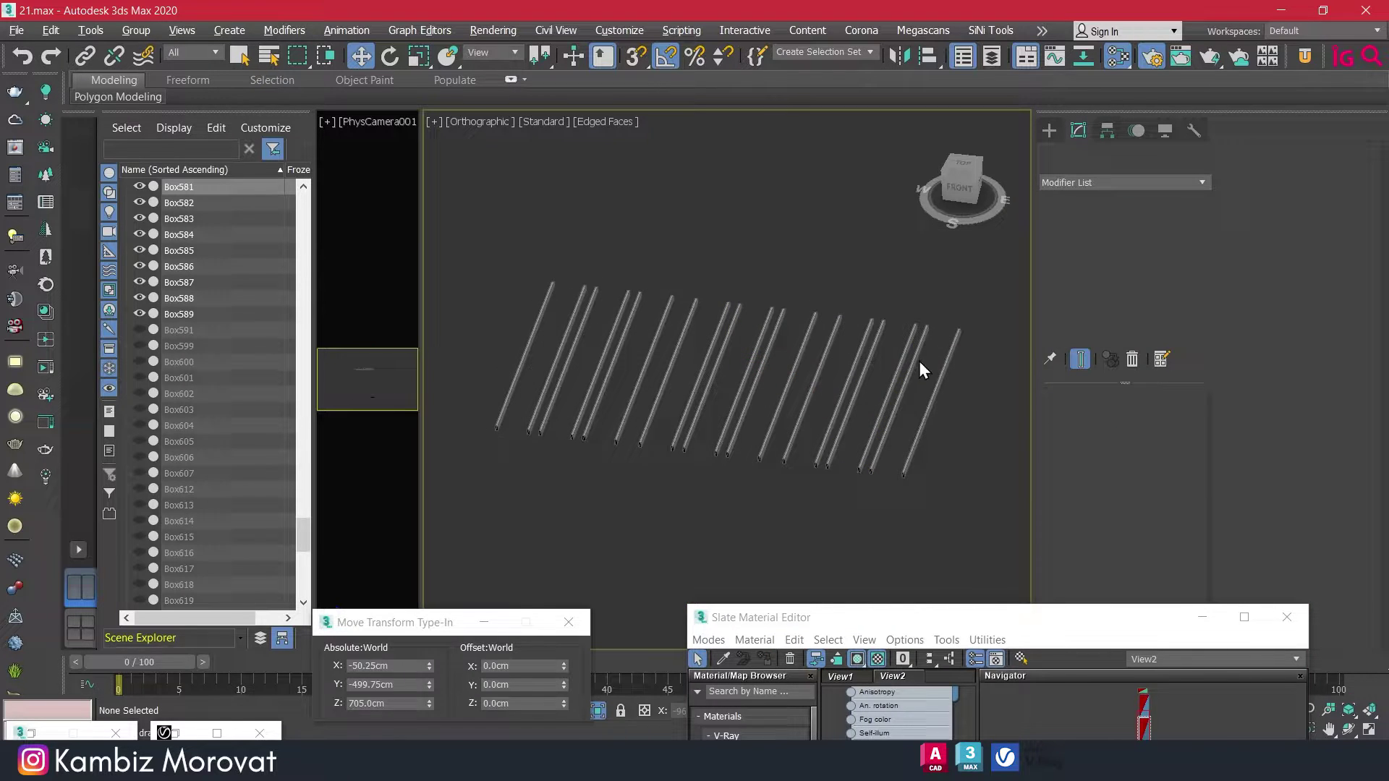
pyautogui.click(938, 403)
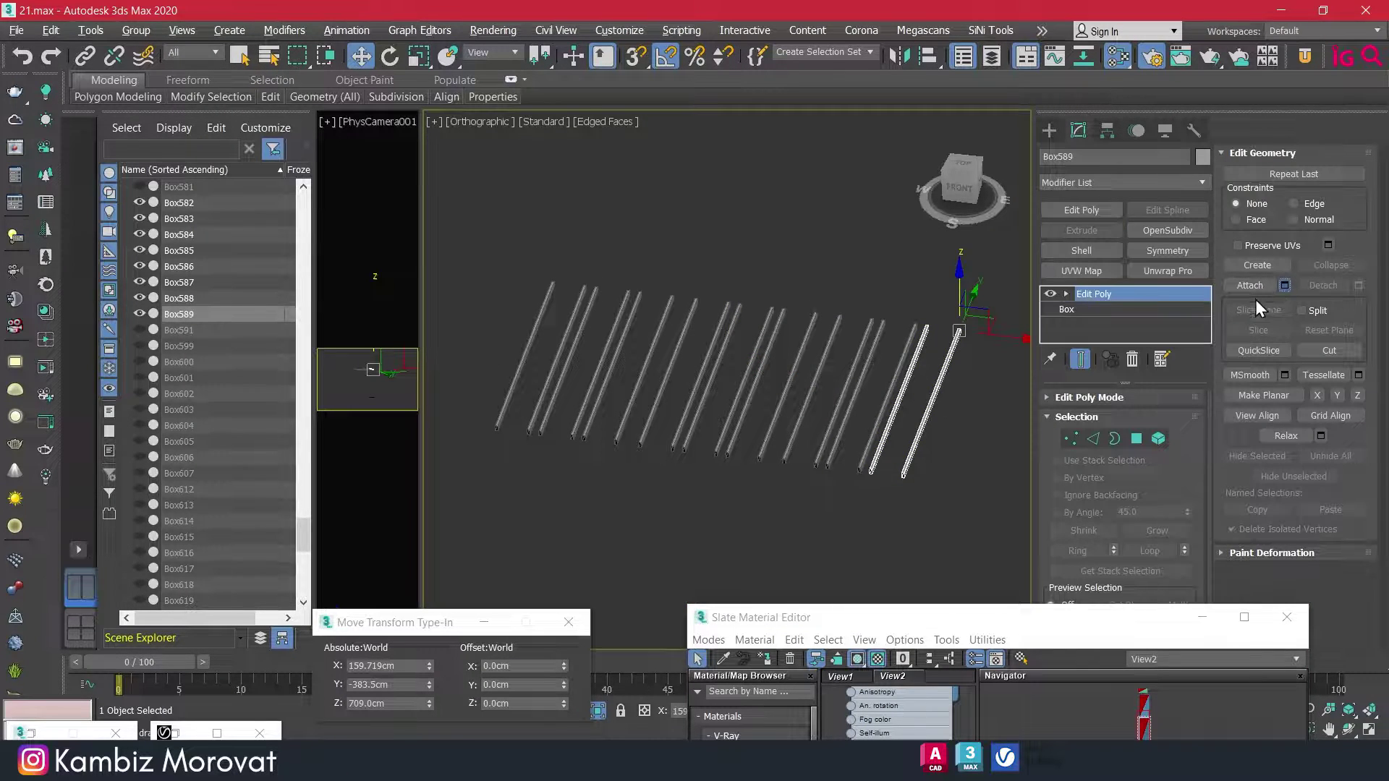
pyautogui.keyDown('shift'); pyautogui.click(106, 231); pyautogui.keyUp('shift')
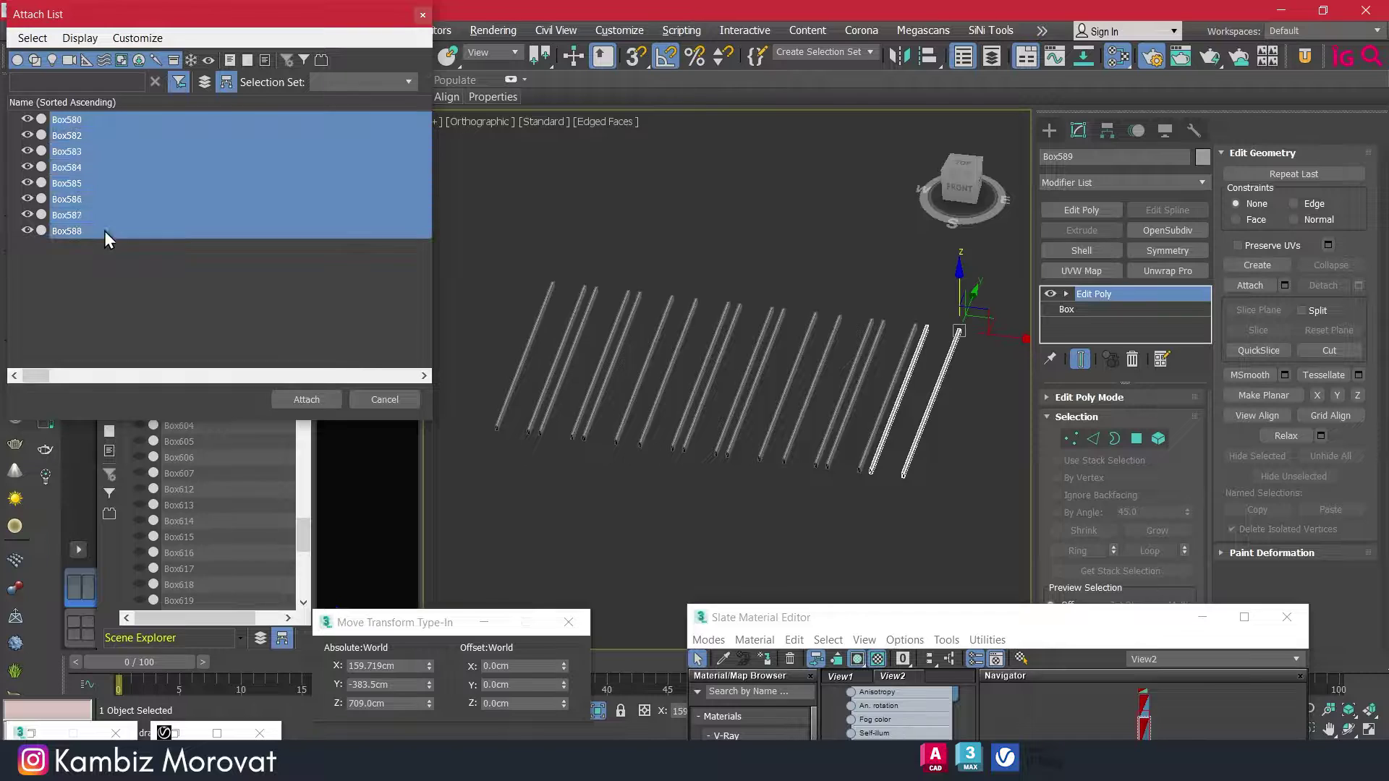
pyautogui.click(313, 402)
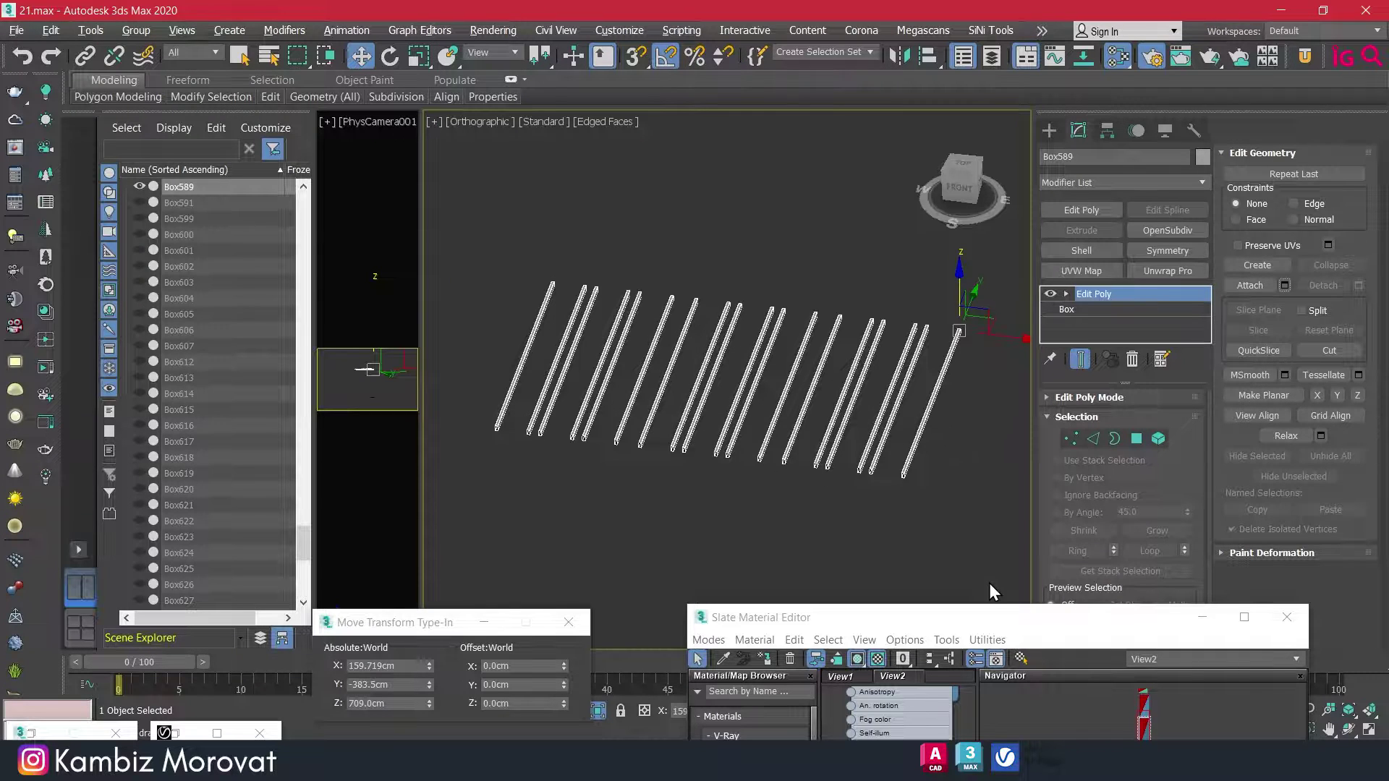
pyautogui.click(762, 659)
# End isolation to show the whole scene again and zoom out.
pyautogui.scroll(4, 874, 424)
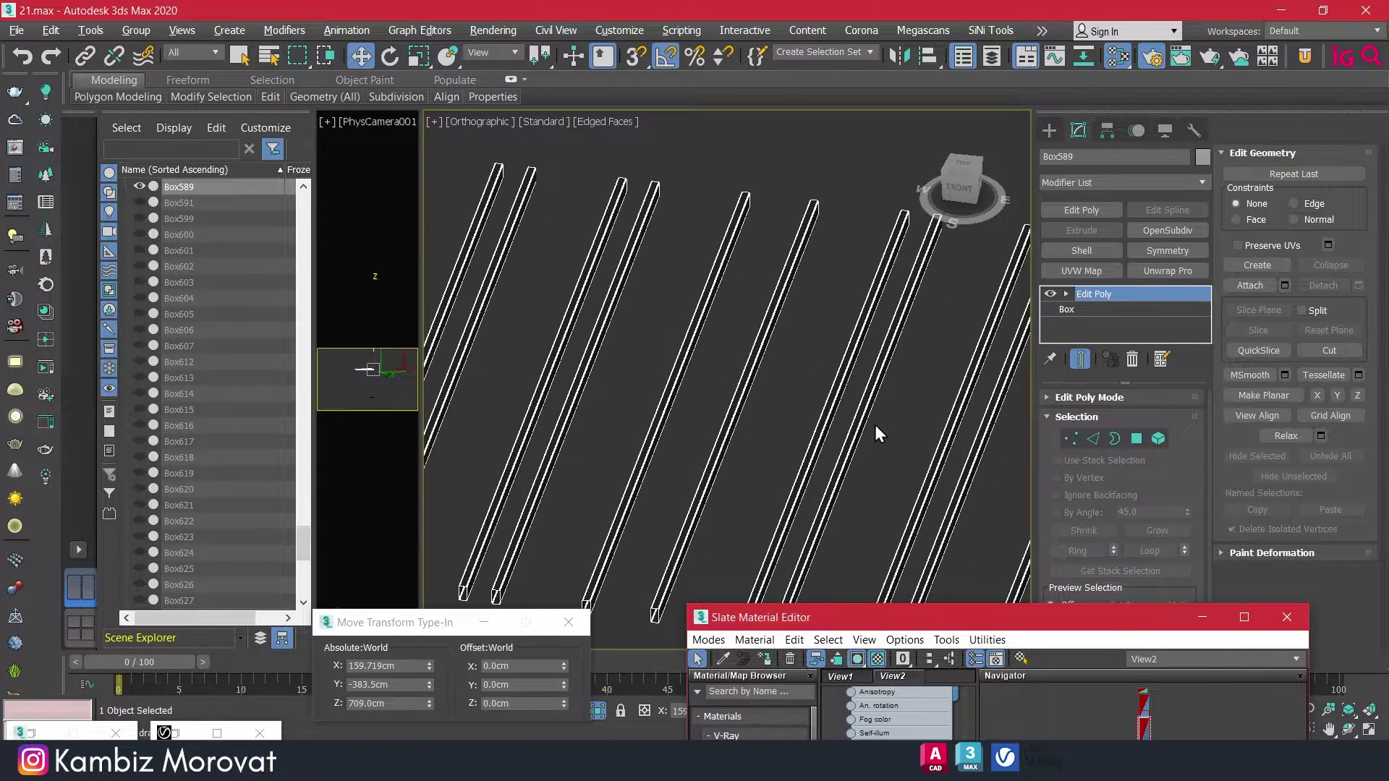
pyautogui.scroll(4, 831, 421)
pyautogui.rightClick(831, 413)
pyautogui.click(866, 294)
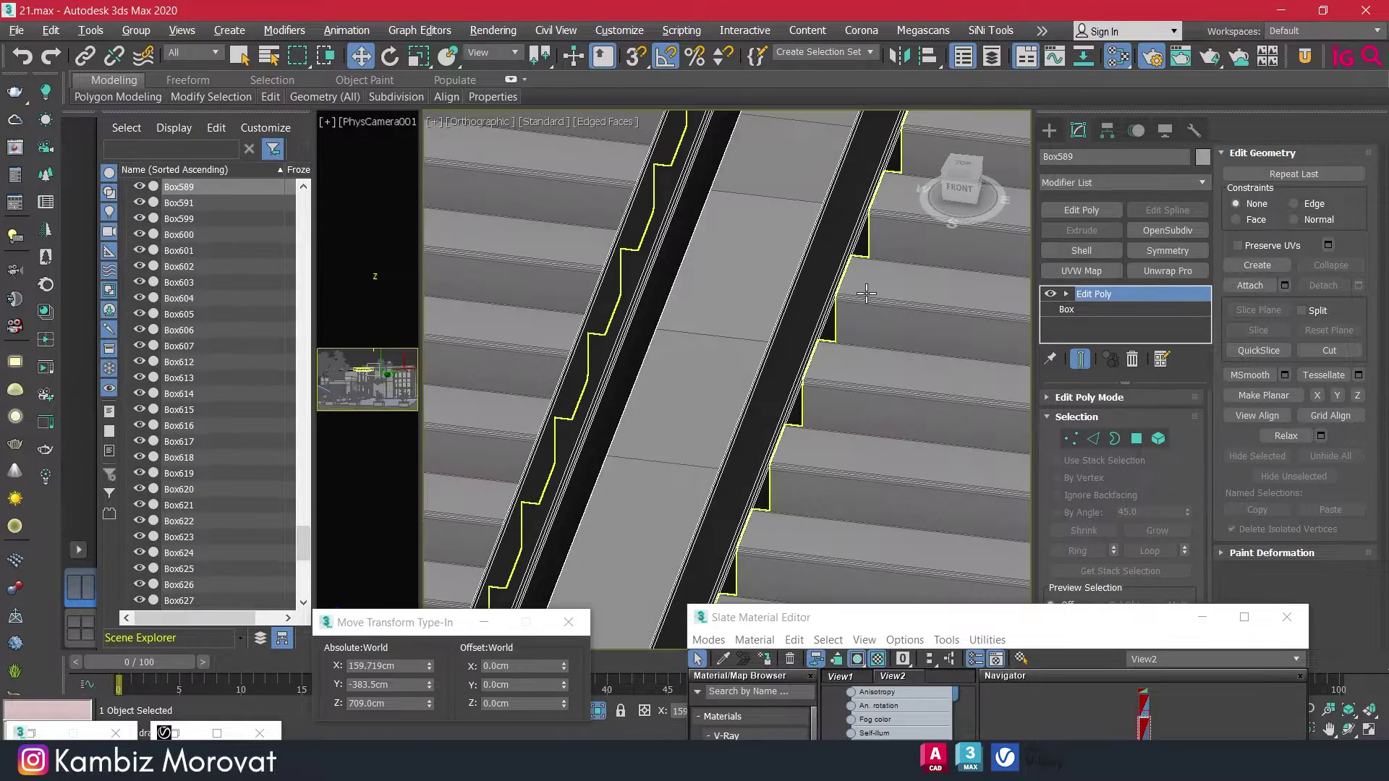
pyautogui.scroll(-5, 711, 318)
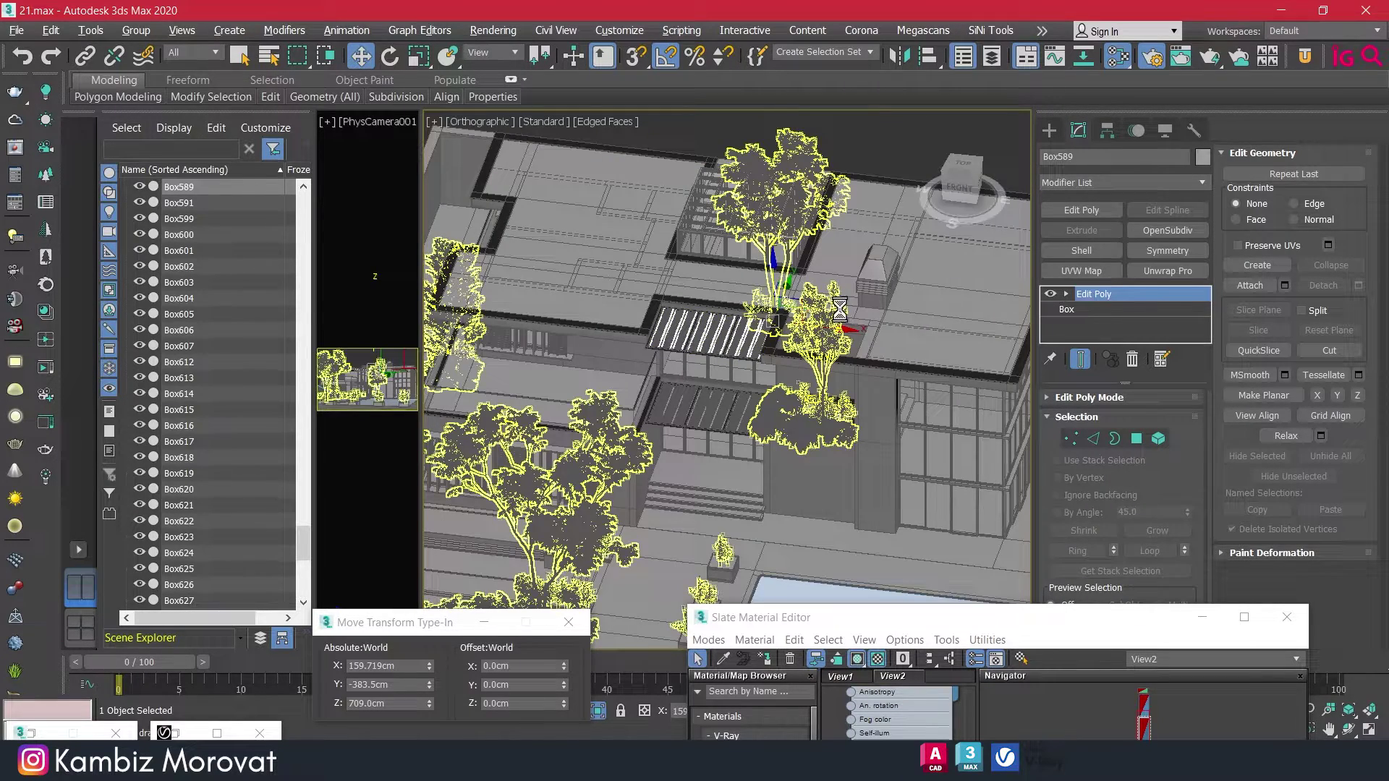
# Hide the selected trees, switch to the Perspective view, and select the small rooftop box.
pyautogui.rightClick(873, 258)
pyautogui.click(879, 241)
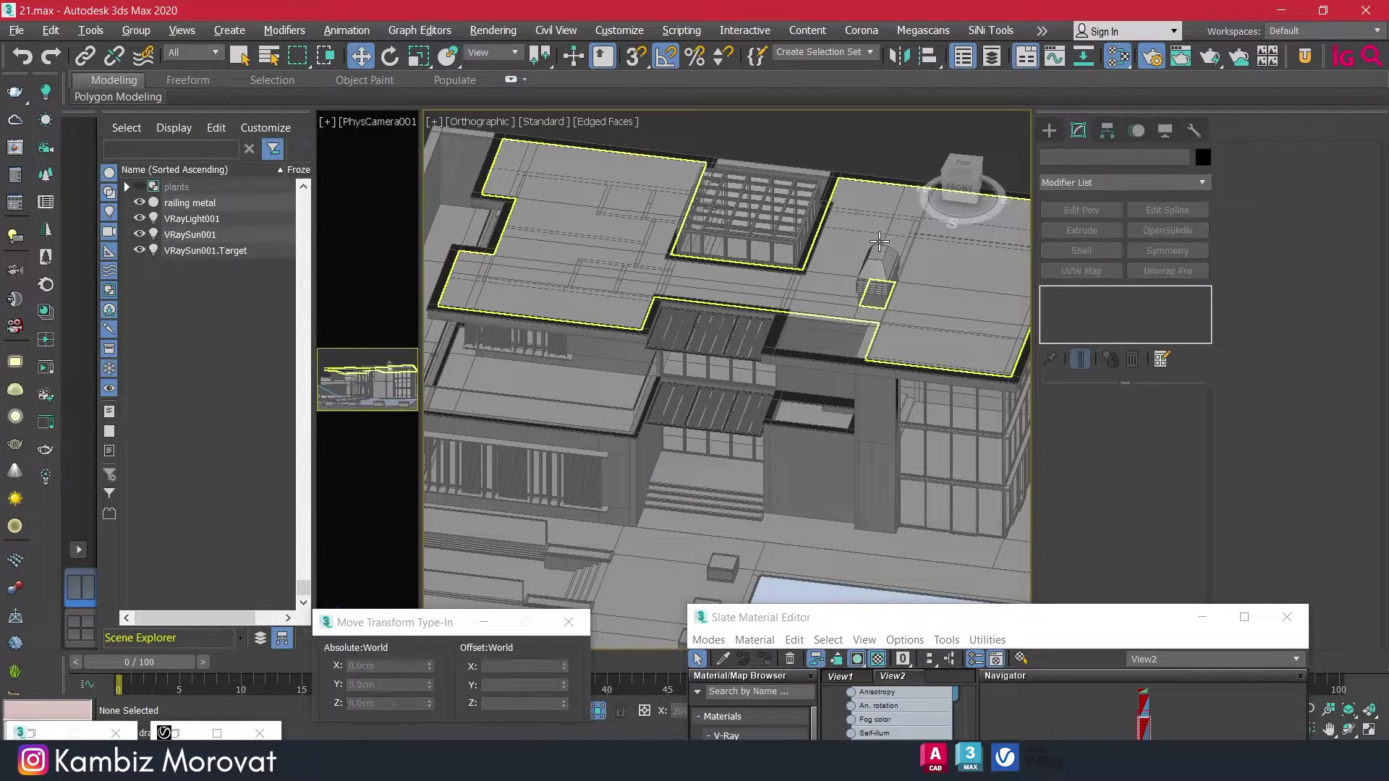
pyautogui.press('p')
pyautogui.press('q')
pyautogui.click(896, 235)
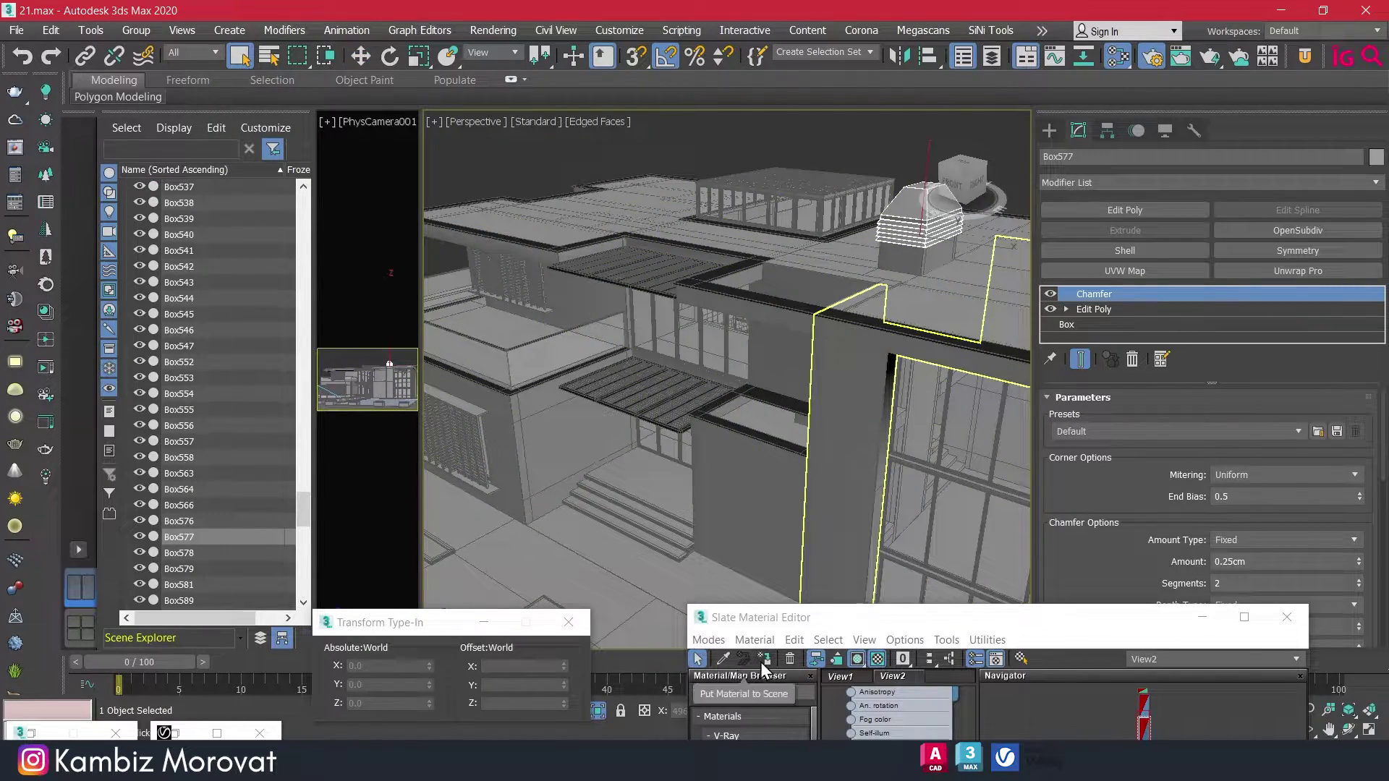
# Orbit above the roof and select the window frame object.
pyautogui.scroll(3, 782, 340)
pyautogui.moveTo(782, 341)
pyautogui.mouseDown(button='middle')
pyautogui.moveTo(748, 319)
pyautogui.moveTo(770, 267)
pyautogui.mouseUp(button='middle')
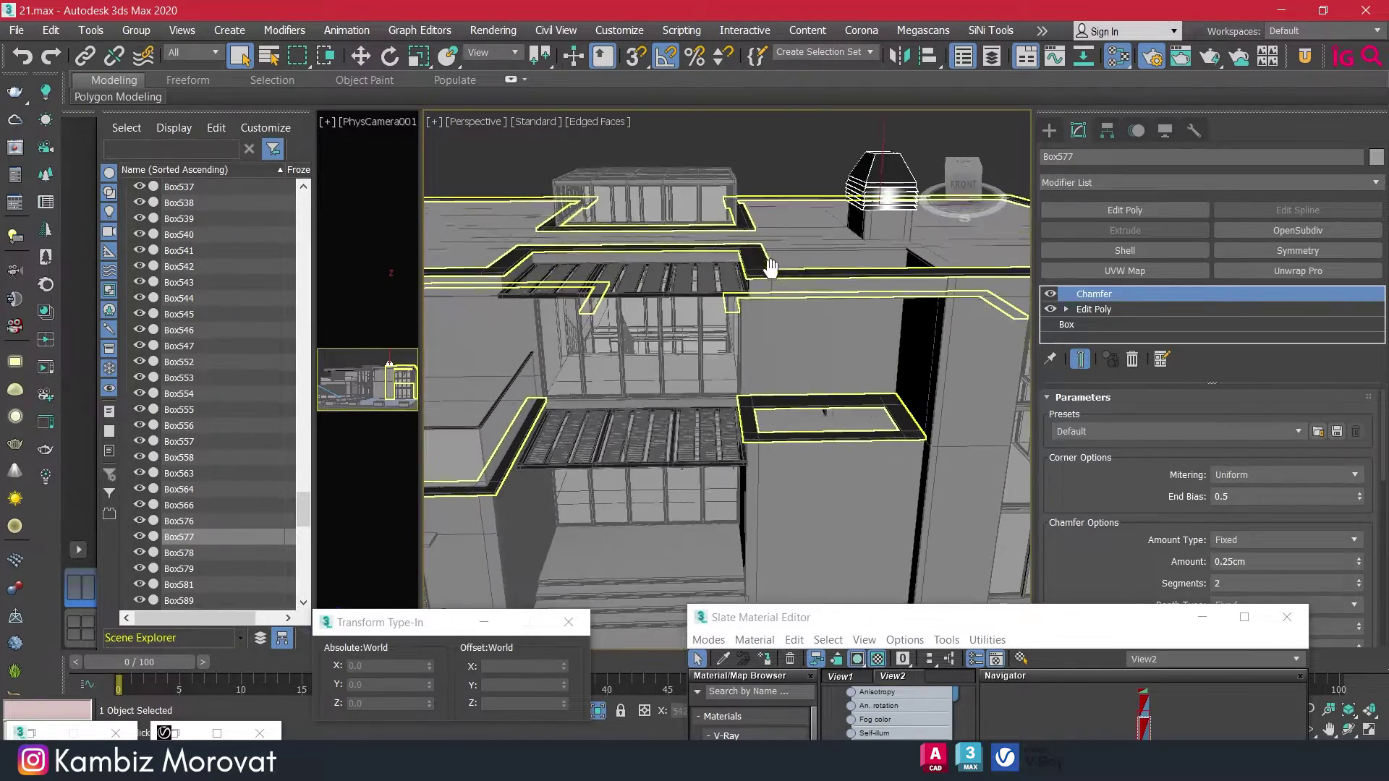
pyautogui.scroll(5, 770, 268)
pyautogui.click(701, 341)
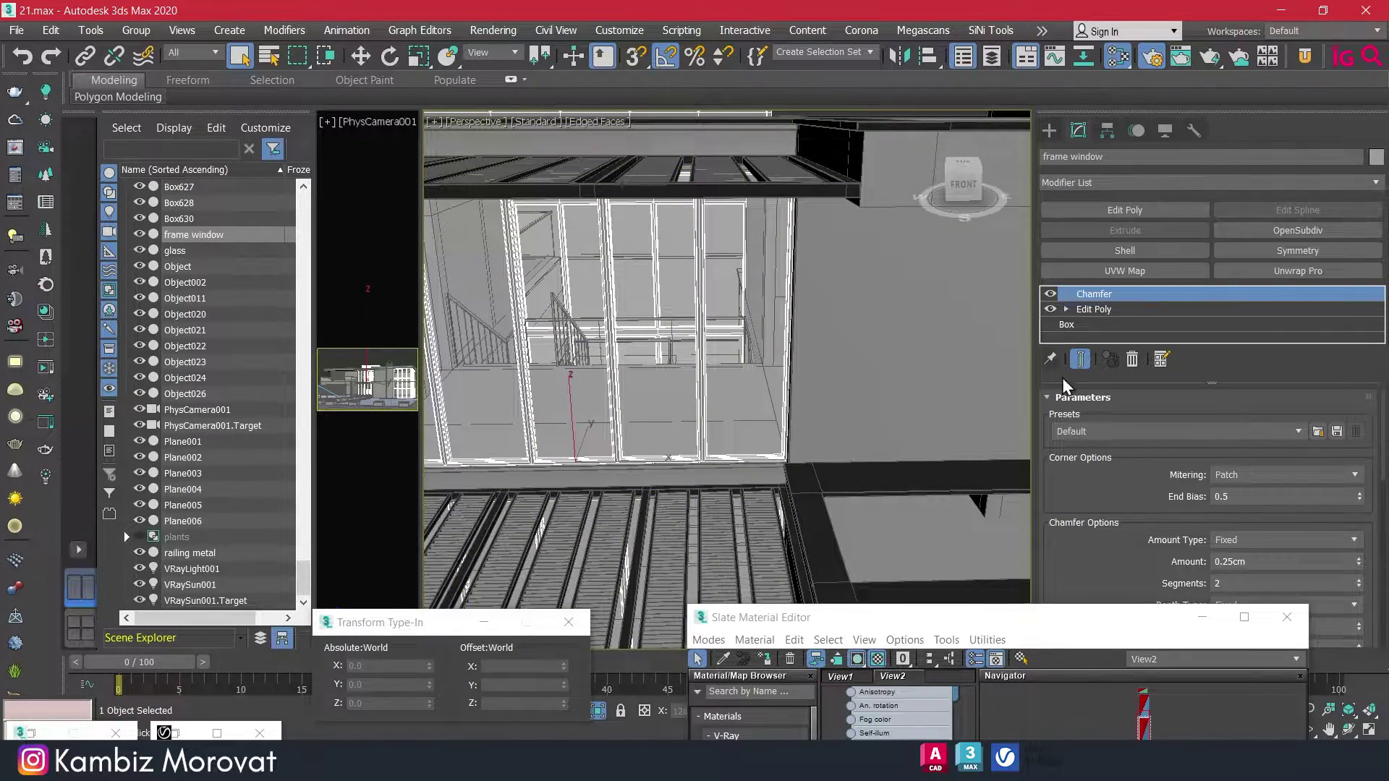
# Pan down to the lower windows and select their mullions.
pyautogui.moveTo(774, 571); pyautogui.dragTo(773, 404, button='middle')
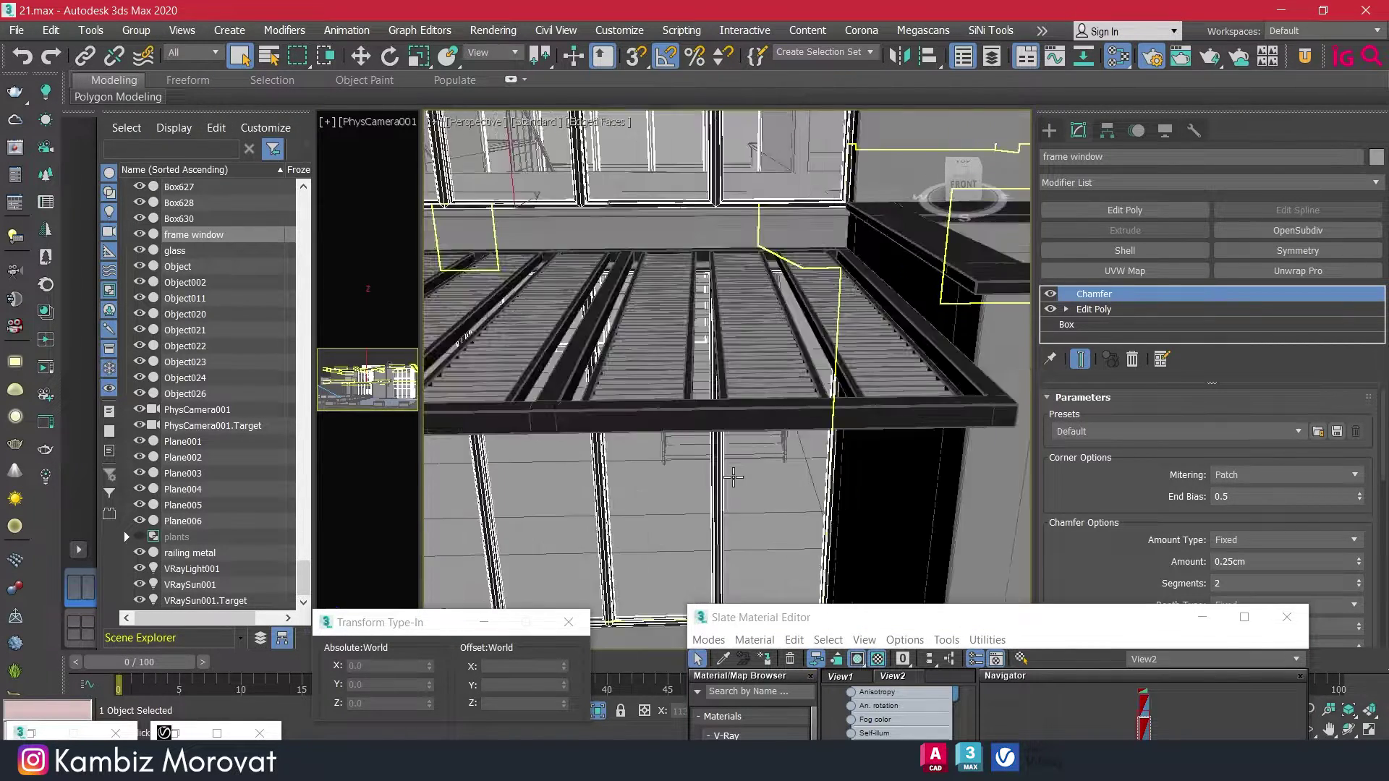
pyautogui.scroll(4, 719, 522)
pyautogui.scroll(-8, 703, 481)
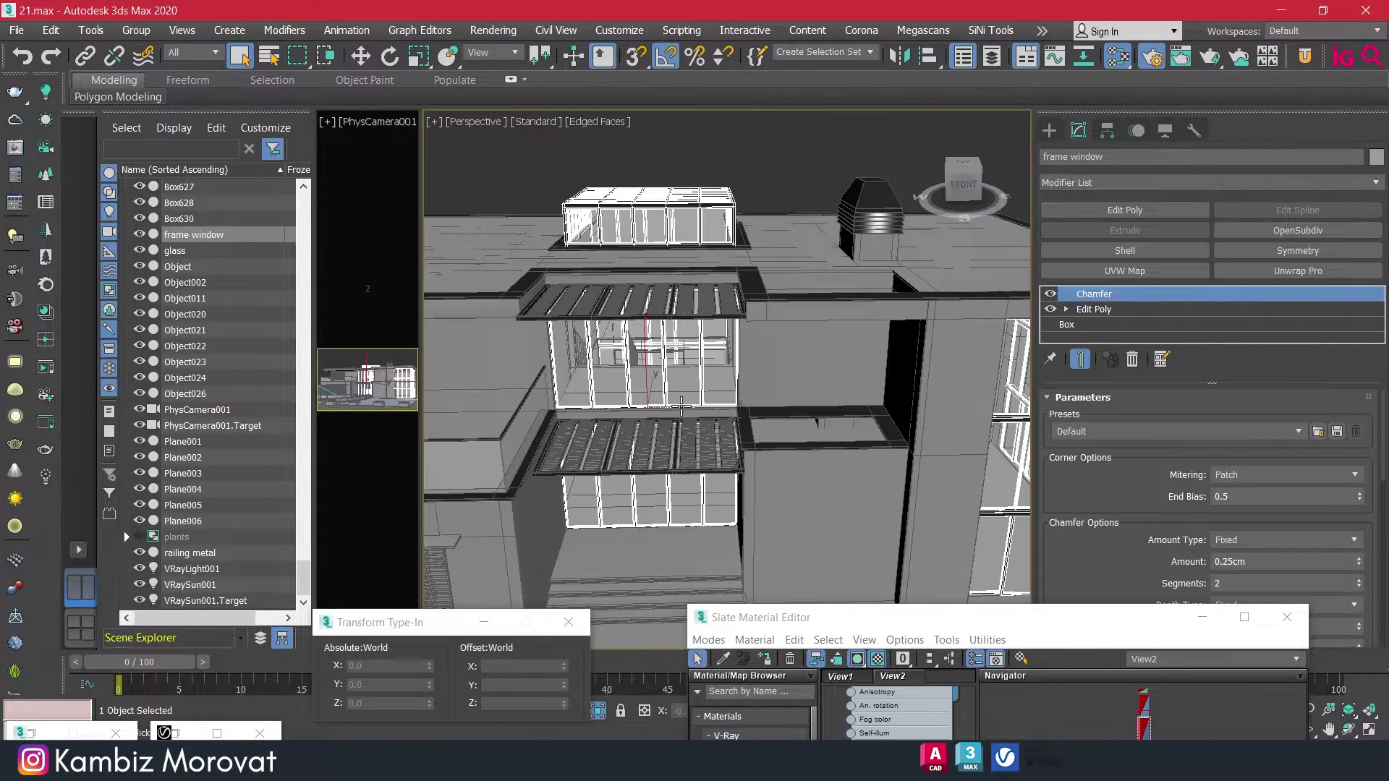
pyautogui.scroll(2, 672, 434)
pyautogui.scroll(2, 646, 398)
pyautogui.click(696, 374)
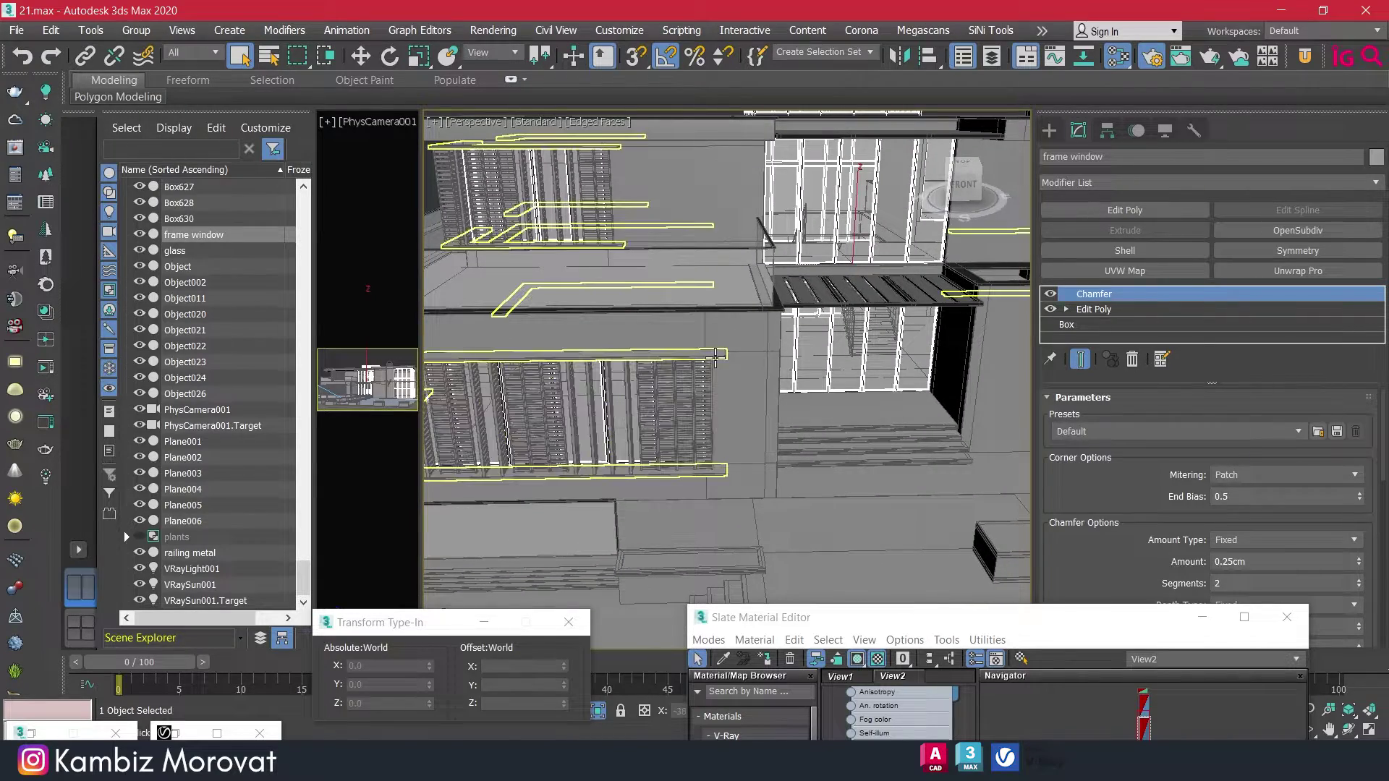
pyautogui.click(765, 662)
pyautogui.scroll(3, 755, 402)
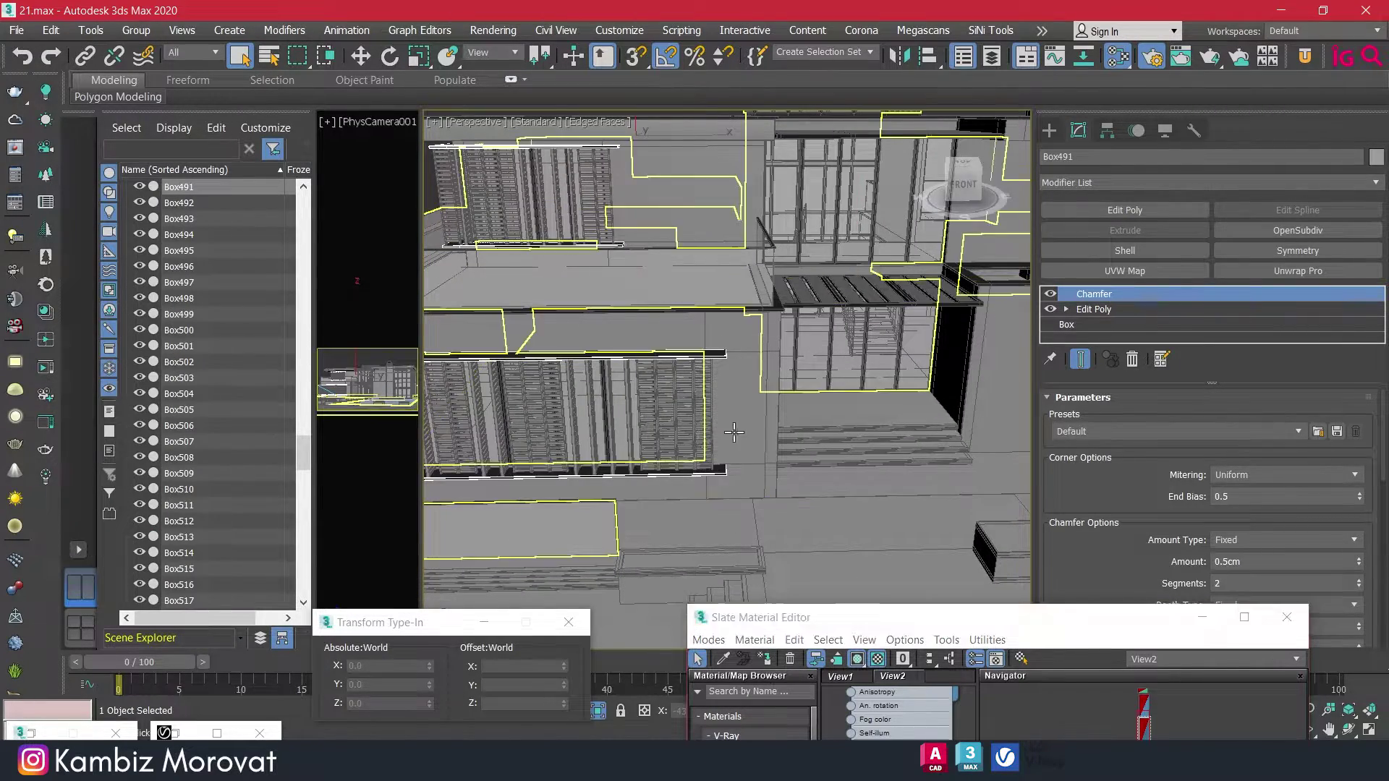
pyautogui.scroll(3, 755, 401)
pyautogui.scroll(2, 754, 401)
pyautogui.scroll(-5, 897, 385)
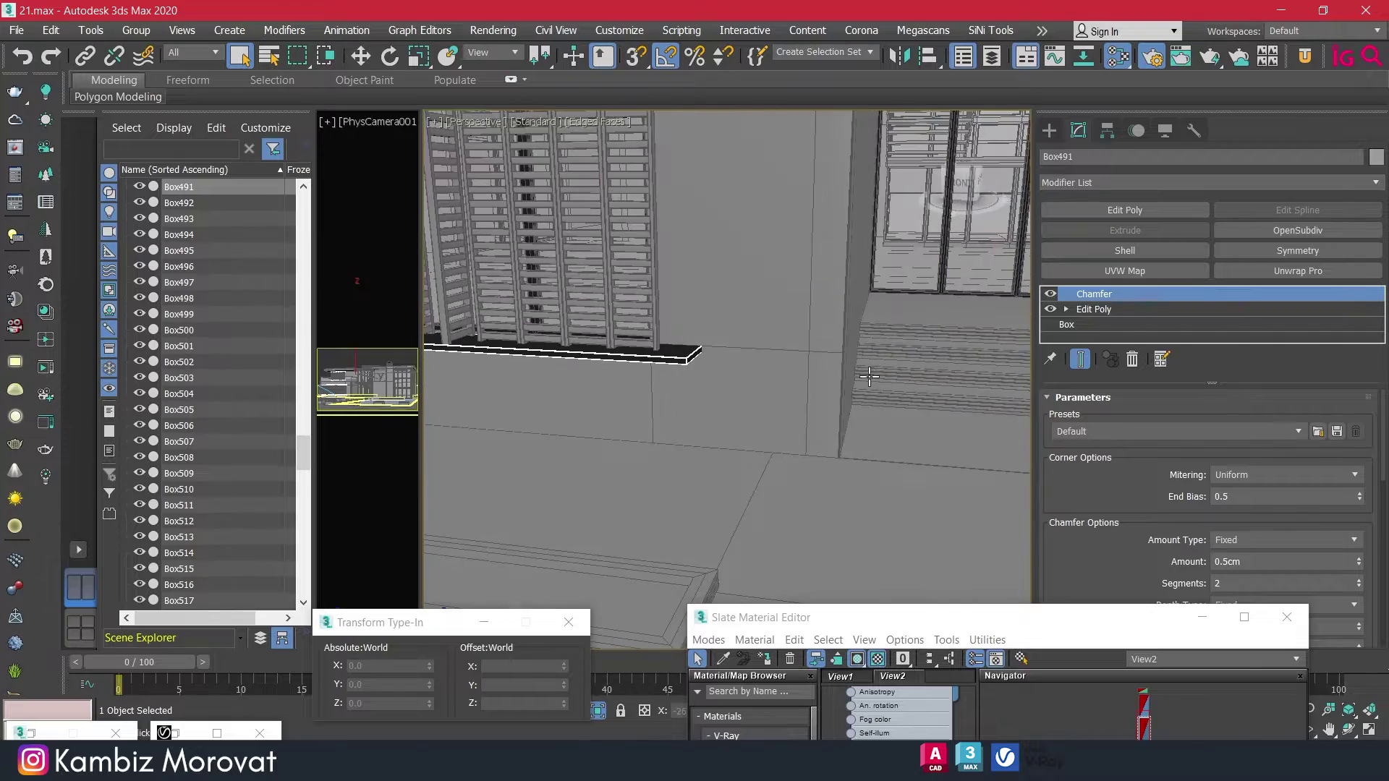
pyautogui.scroll(2, 724, 362)
pyautogui.scroll(2, 709, 356)
# Select Box360 and attach the first louver pieces and mullions to it.
pyautogui.click(719, 377)
pyautogui.scroll(1, 719, 377)
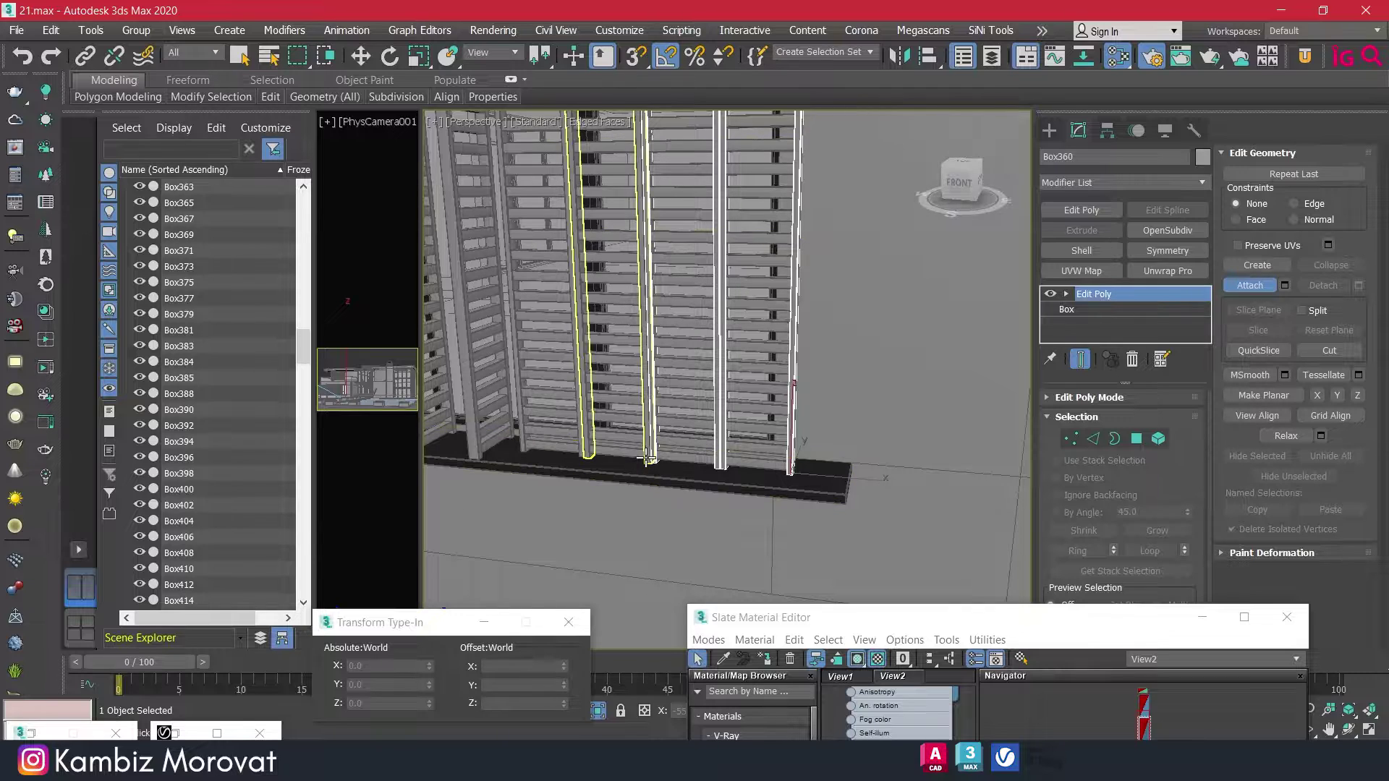
pyautogui.click(583, 445)
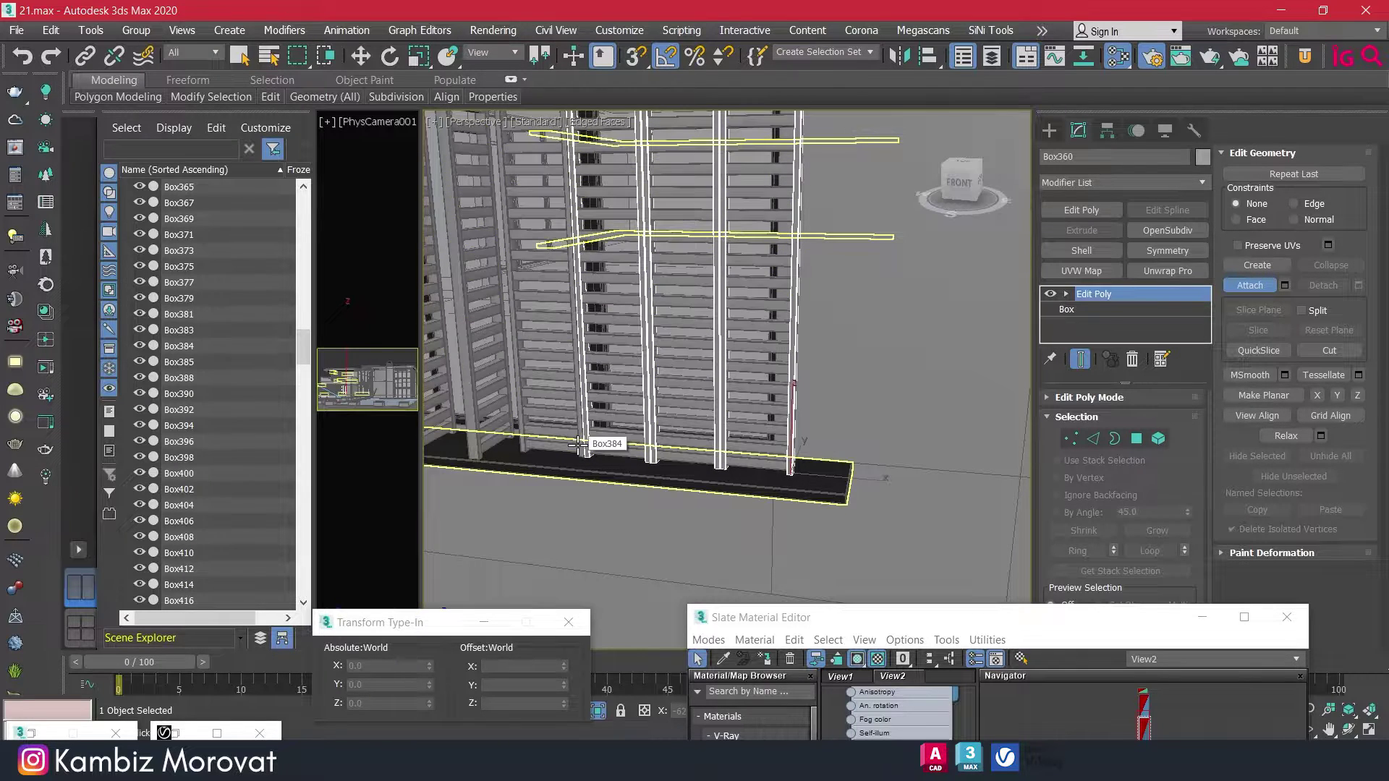
pyautogui.click(579, 444)
pyautogui.moveTo(578, 445); pyautogui.dragTo(658, 462, button='middle')
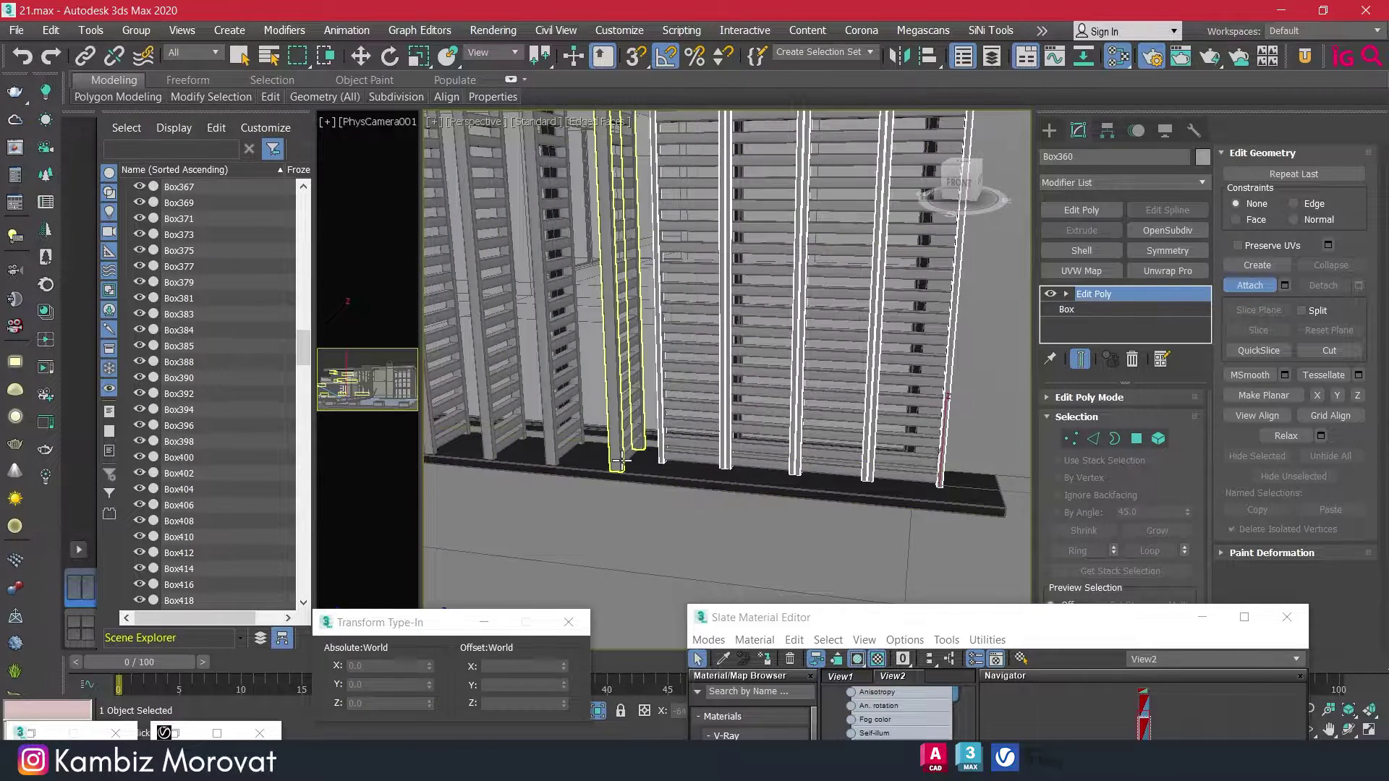
pyautogui.click(619, 457)
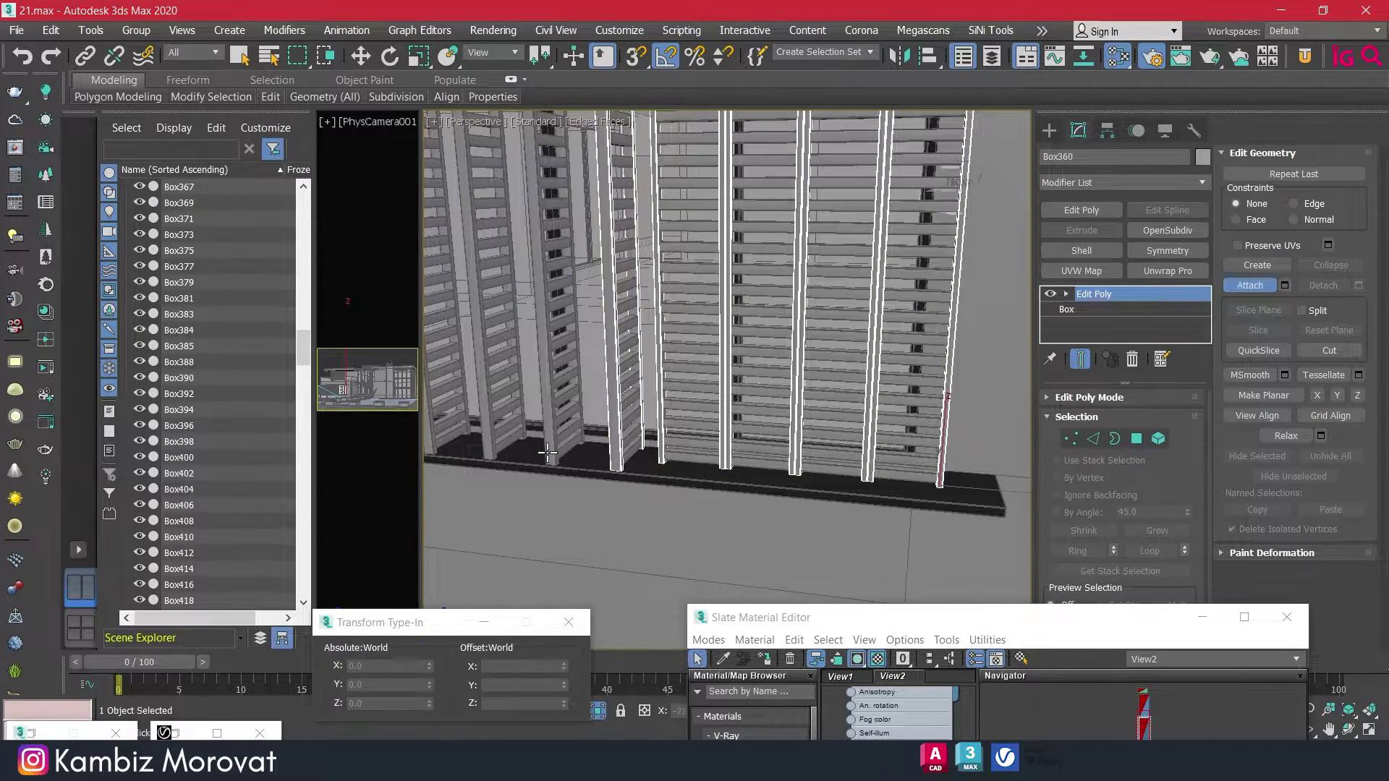
pyautogui.click(548, 458)
pyautogui.click(490, 450)
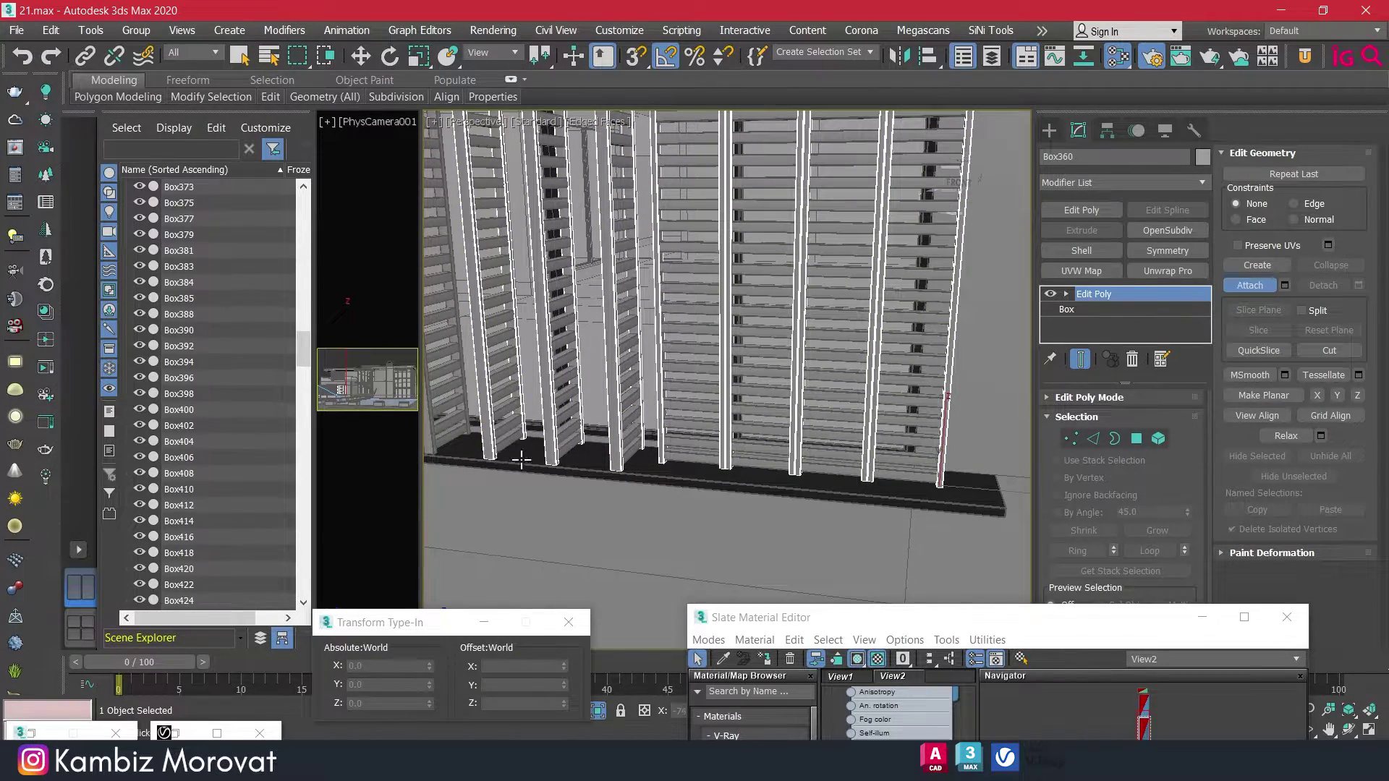
pyautogui.moveTo(490, 451); pyautogui.dragTo(668, 466, button='middle')
pyautogui.click(668, 467)
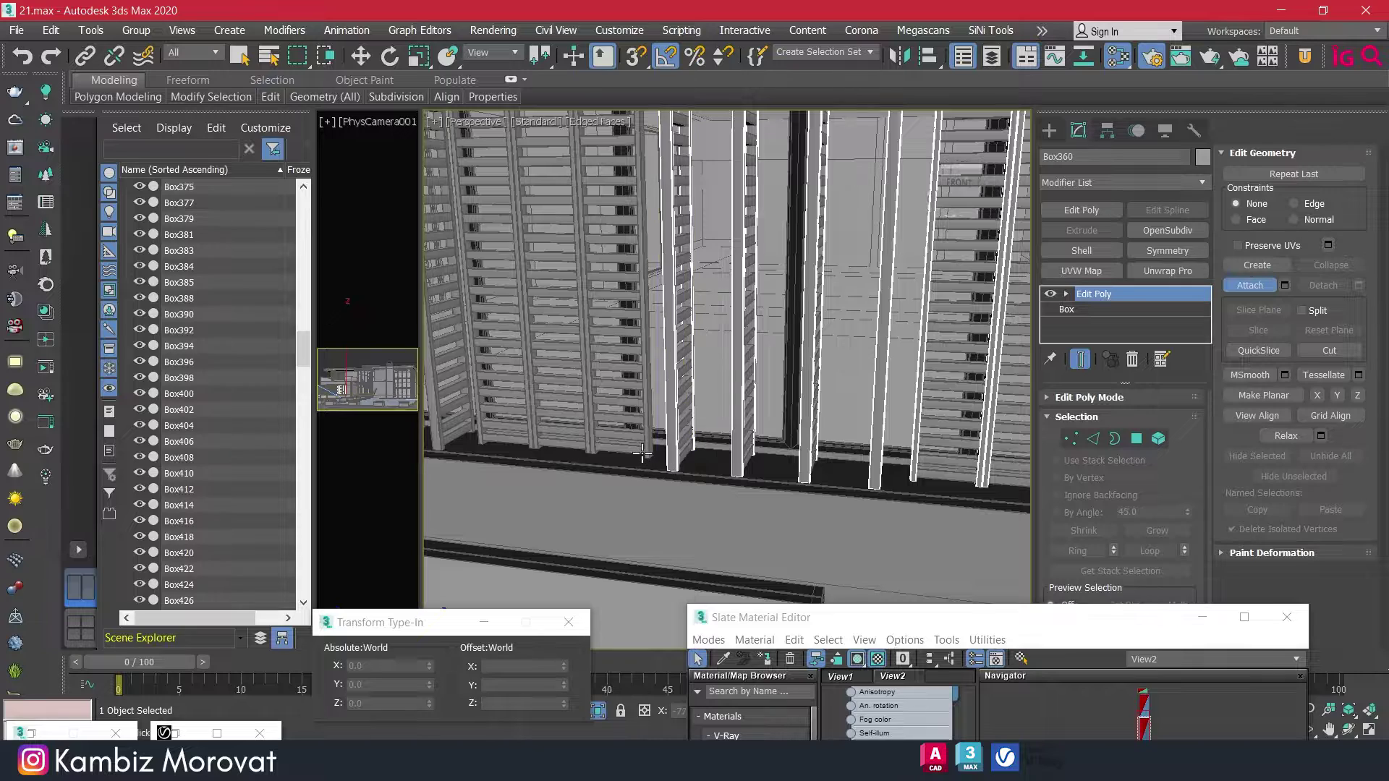
pyautogui.click(649, 432)
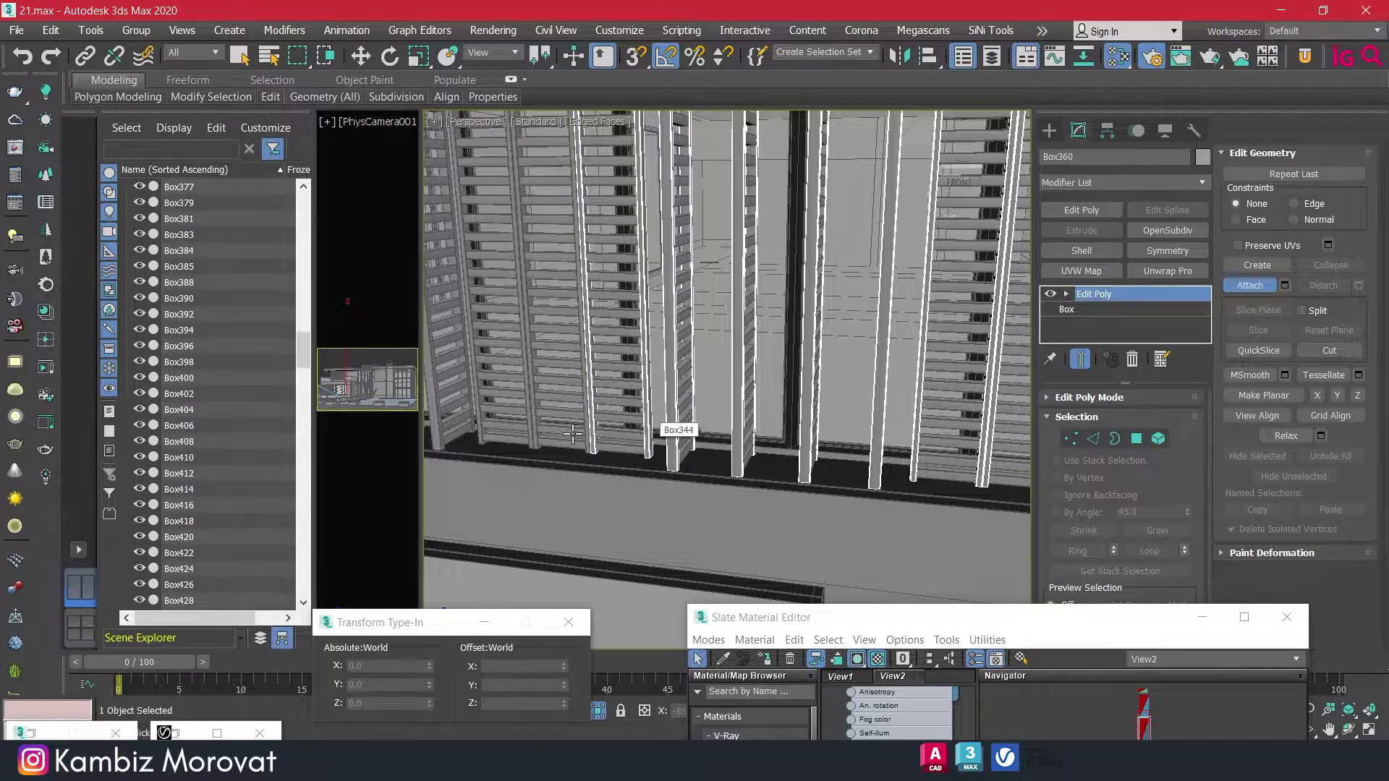
pyautogui.click(528, 426)
# Attach the remaining mullions along the lower window to Box360.
pyautogui.moveTo(528, 426); pyautogui.dragTo(686, 481, button='middle')
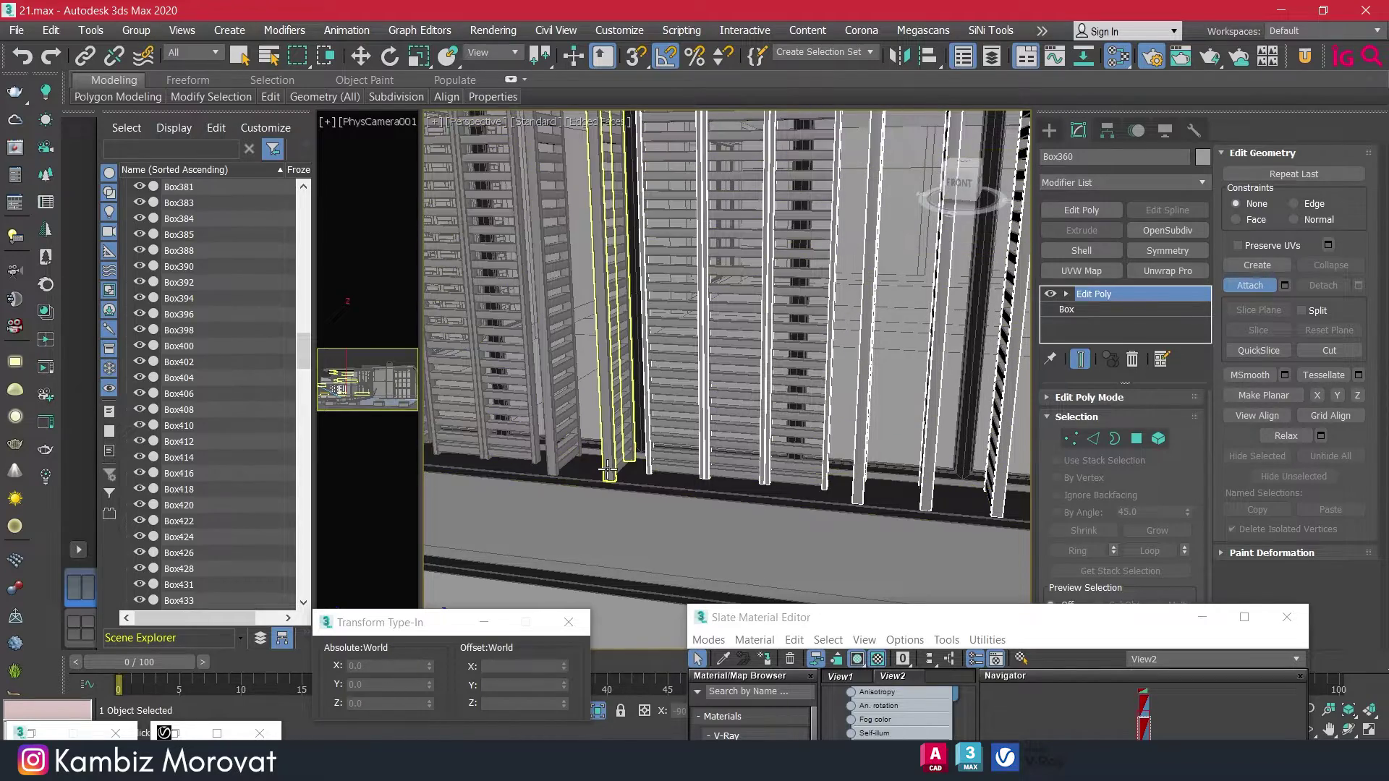
pyautogui.click(552, 463)
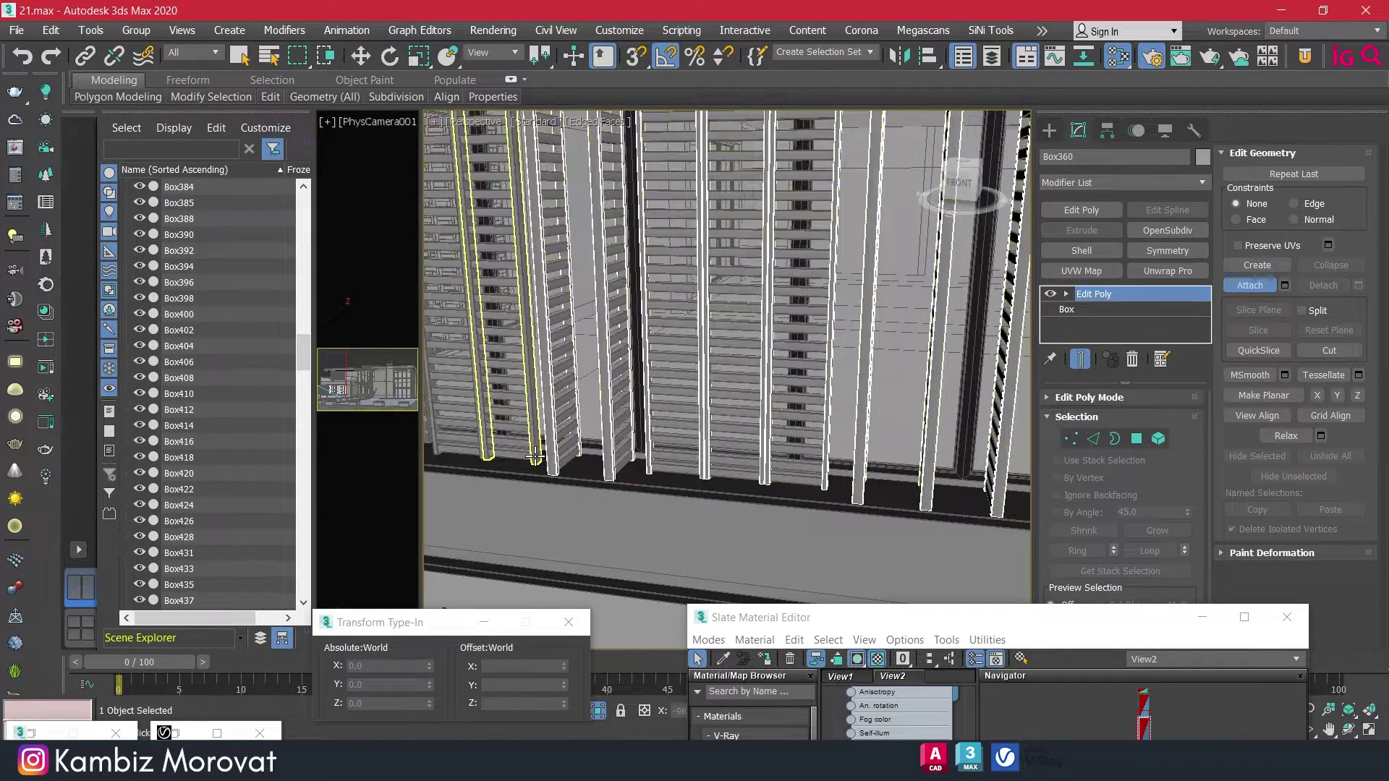
pyautogui.moveTo(506, 462)
pyautogui.mouseDown(button='middle')
pyautogui.moveTo(572, 491)
pyautogui.moveTo(673, 487)
pyautogui.mouseUp(button='middle')
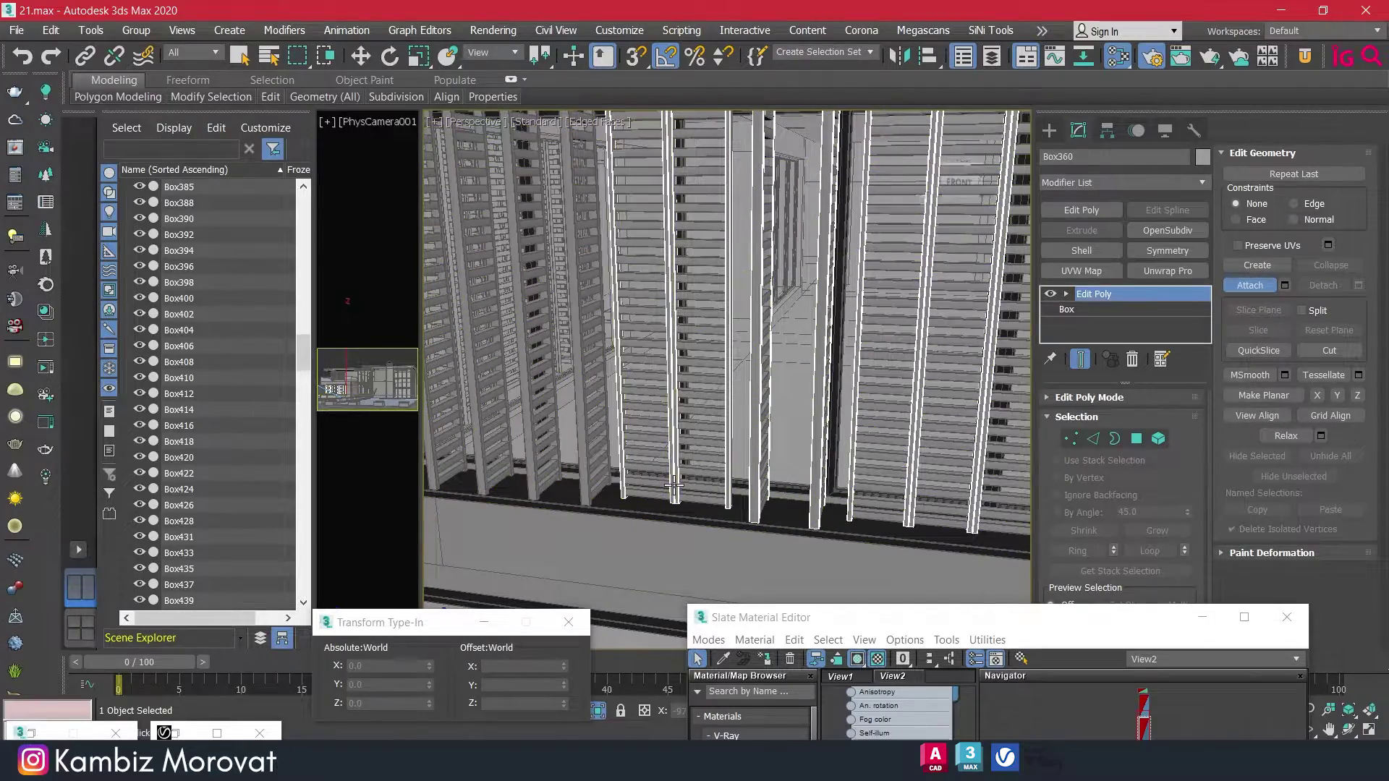
pyautogui.click(592, 492)
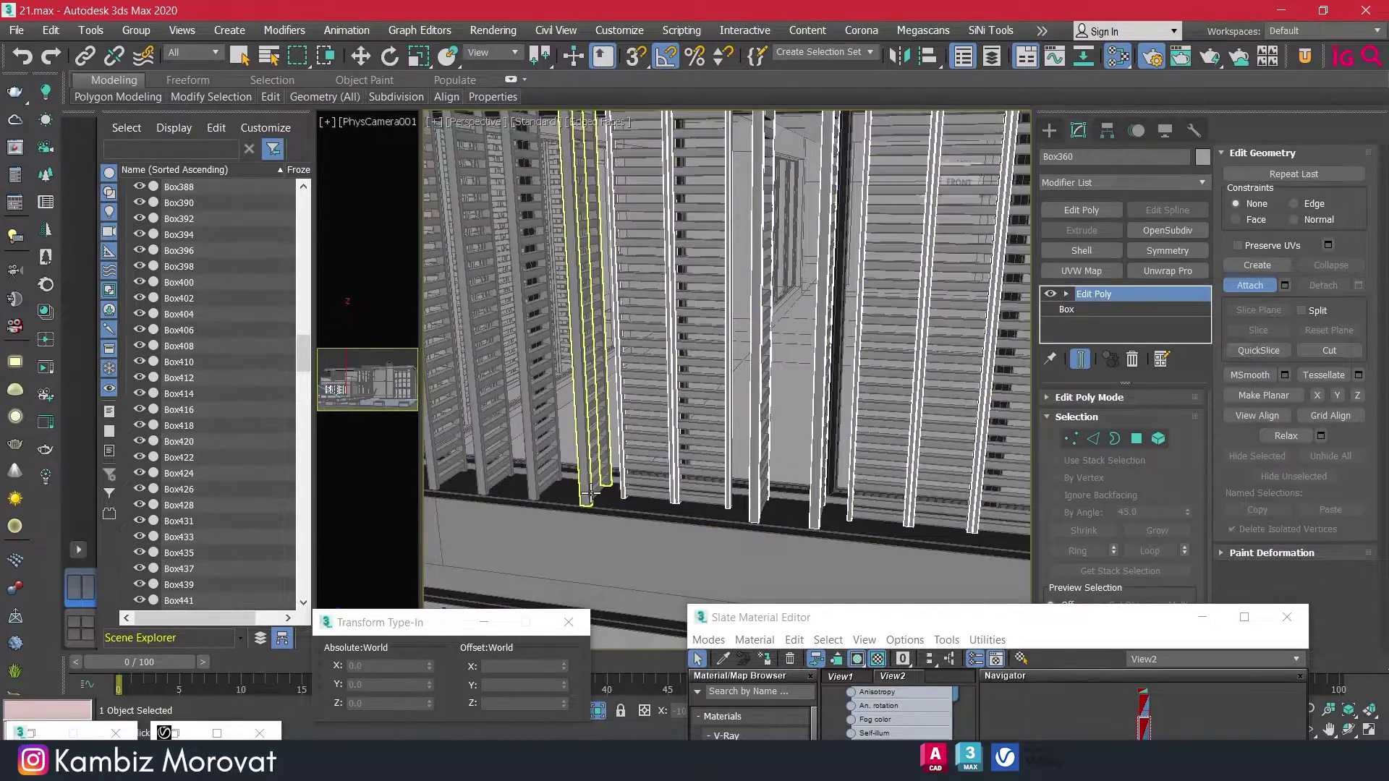
pyautogui.click(585, 492)
pyautogui.click(535, 492)
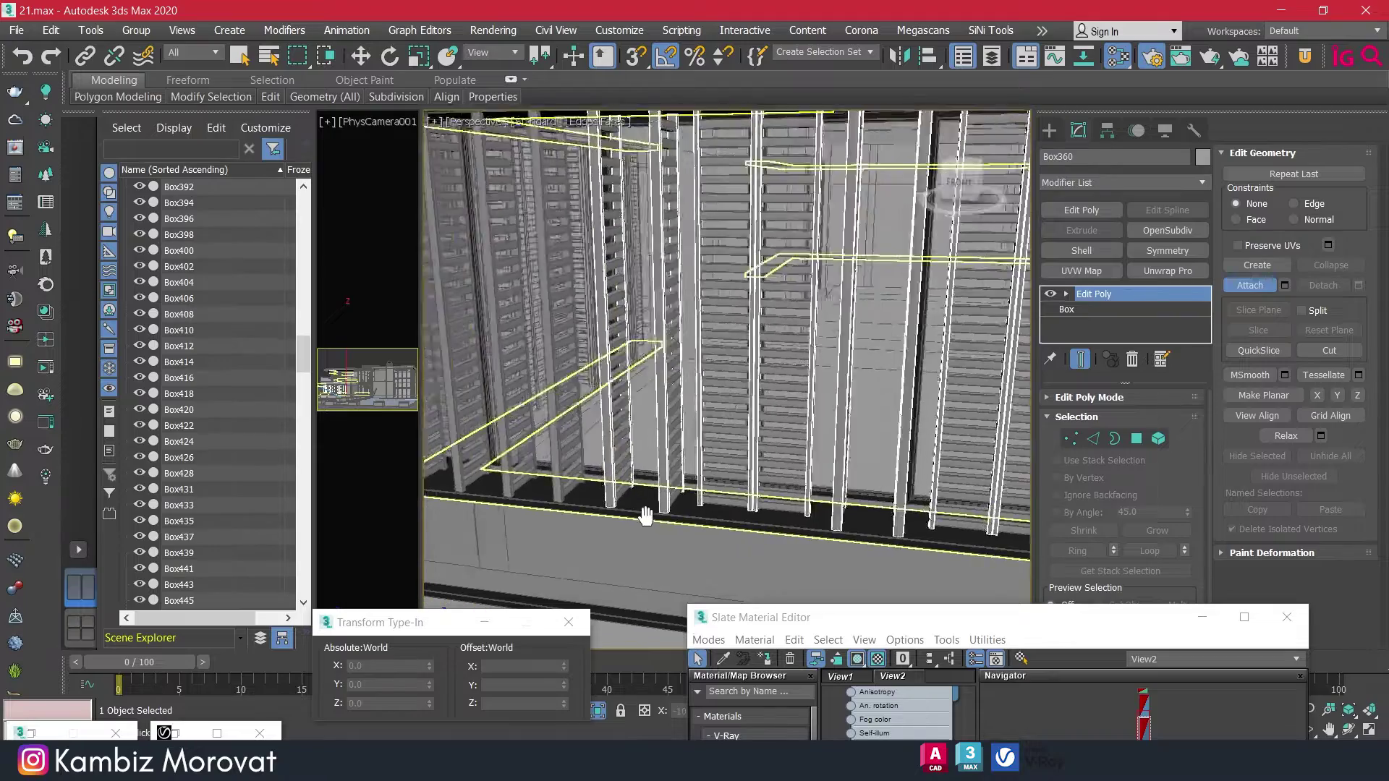
pyautogui.moveTo(535, 492); pyautogui.dragTo(714, 526, button='middle')
pyautogui.click(673, 507)
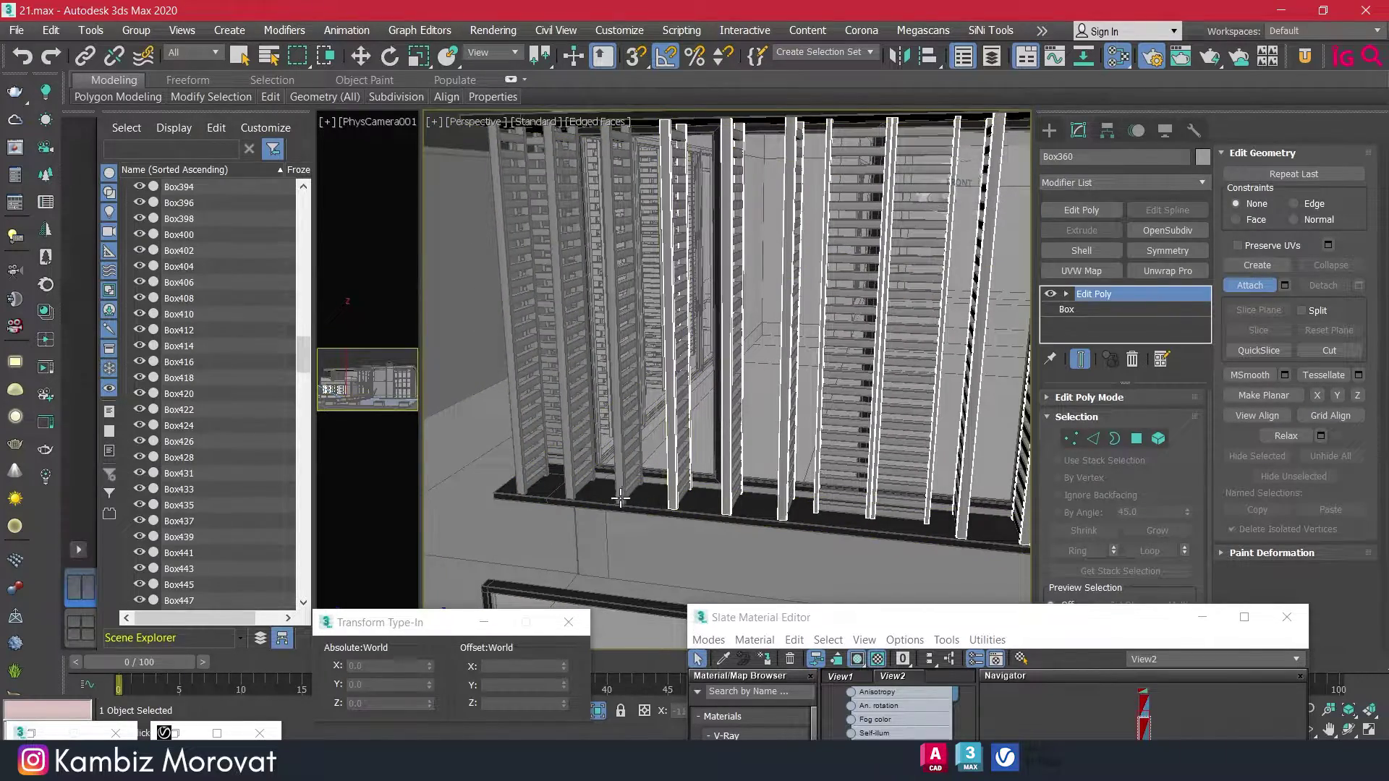
pyautogui.click(616, 498)
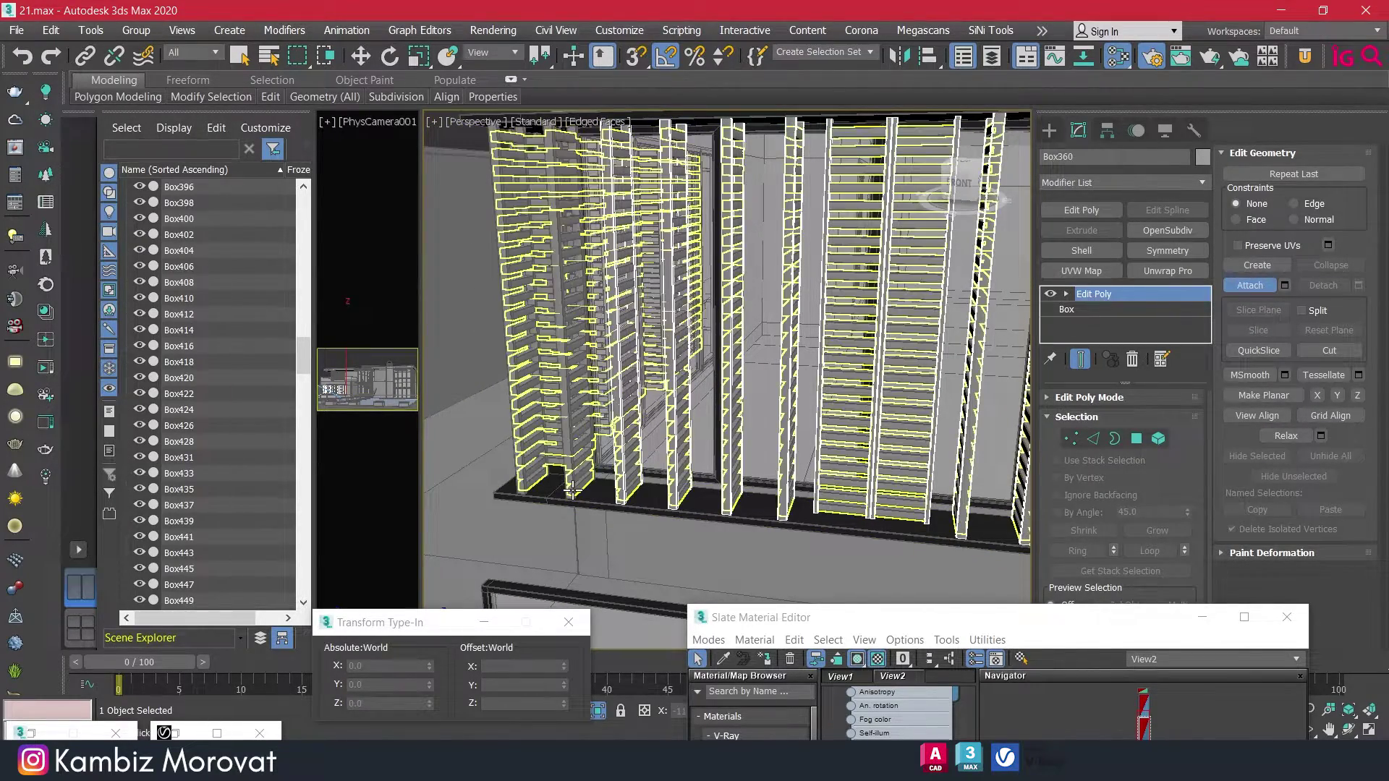
pyautogui.click(570, 489)
pyautogui.click(527, 488)
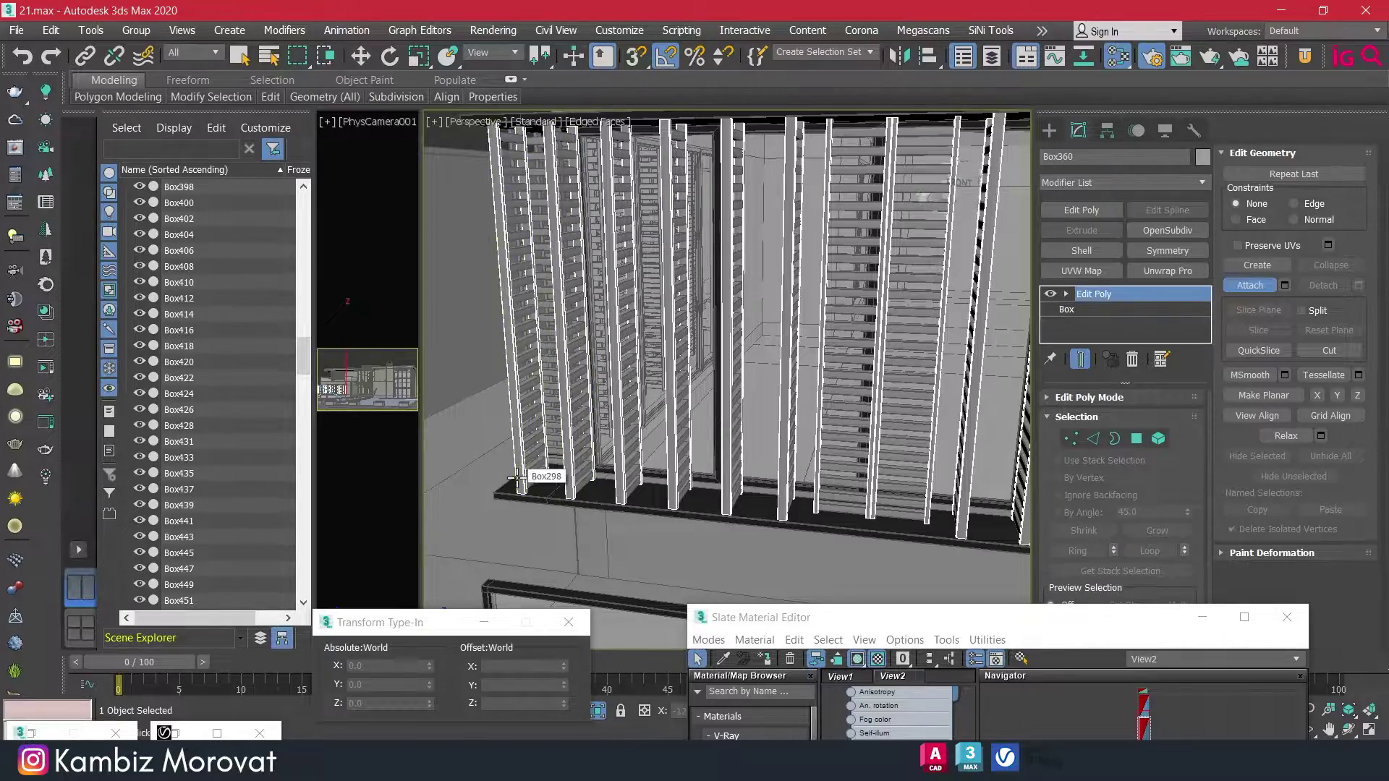
pyautogui.keyDown('alt'); pyautogui.moveTo(526, 488); pyautogui.dragTo(810, 557, button='middle'); pyautogui.keyUp('alt')
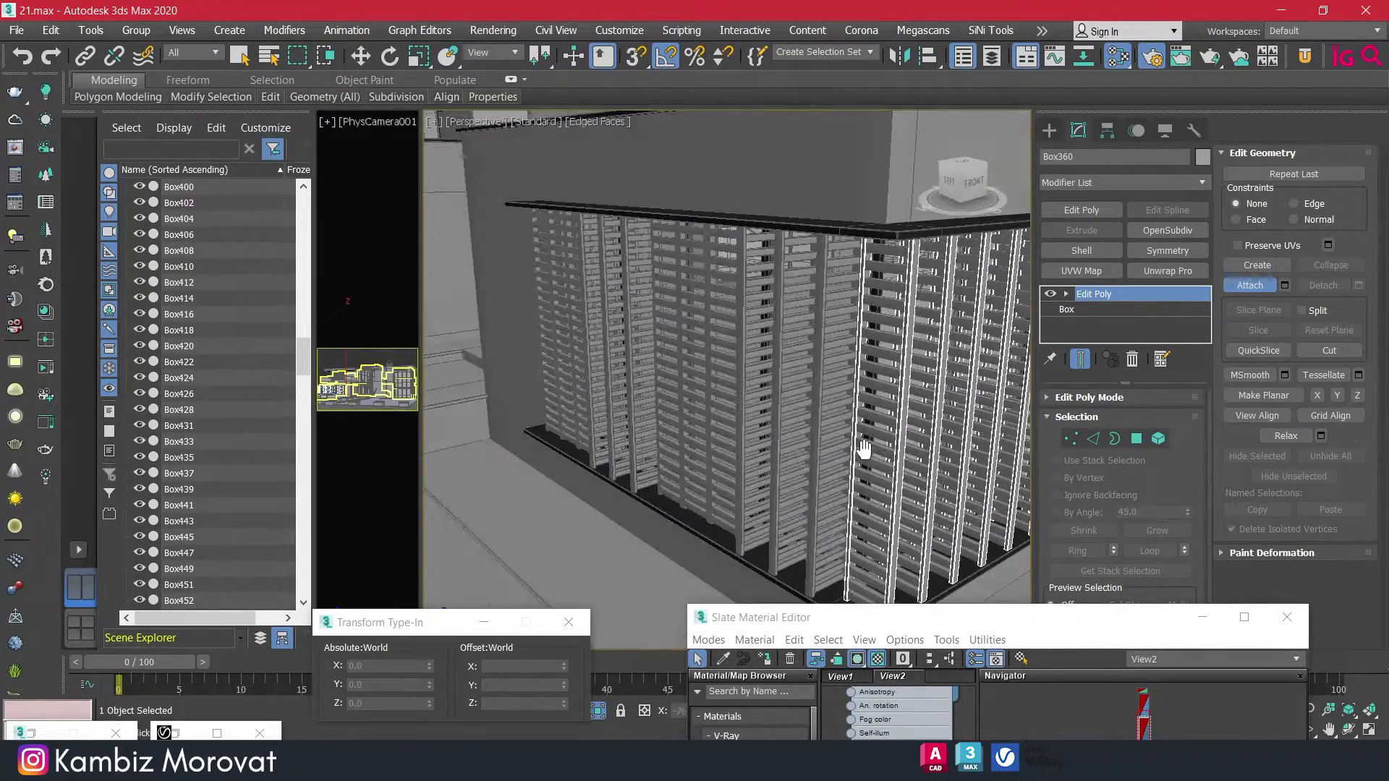
# Attach the next run of mullions along the louver row to Box360.
pyautogui.click(810, 557)
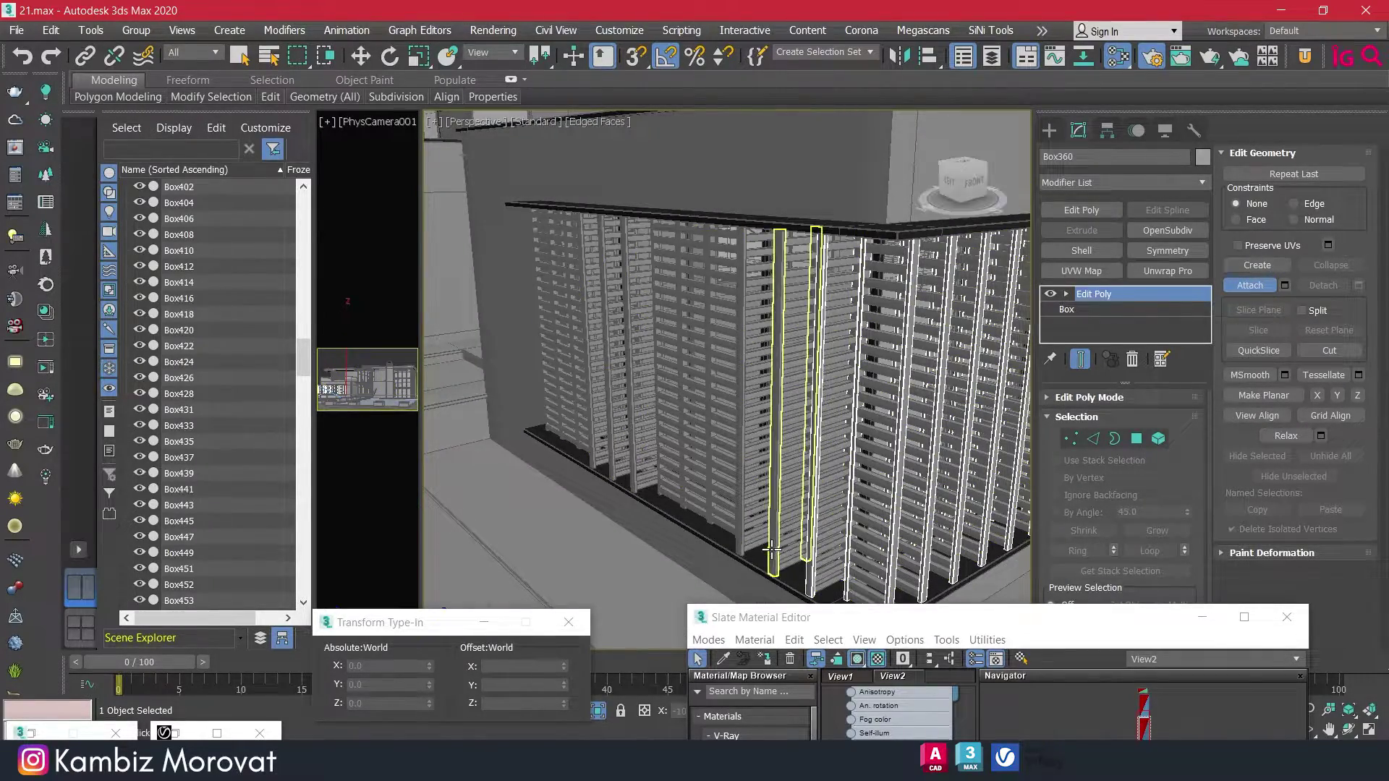
pyautogui.click(771, 550)
pyautogui.click(789, 553)
pyautogui.keyDown('alt'); pyautogui.moveTo(789, 553); pyautogui.dragTo(811, 551, button='middle'); pyautogui.keyUp('alt')
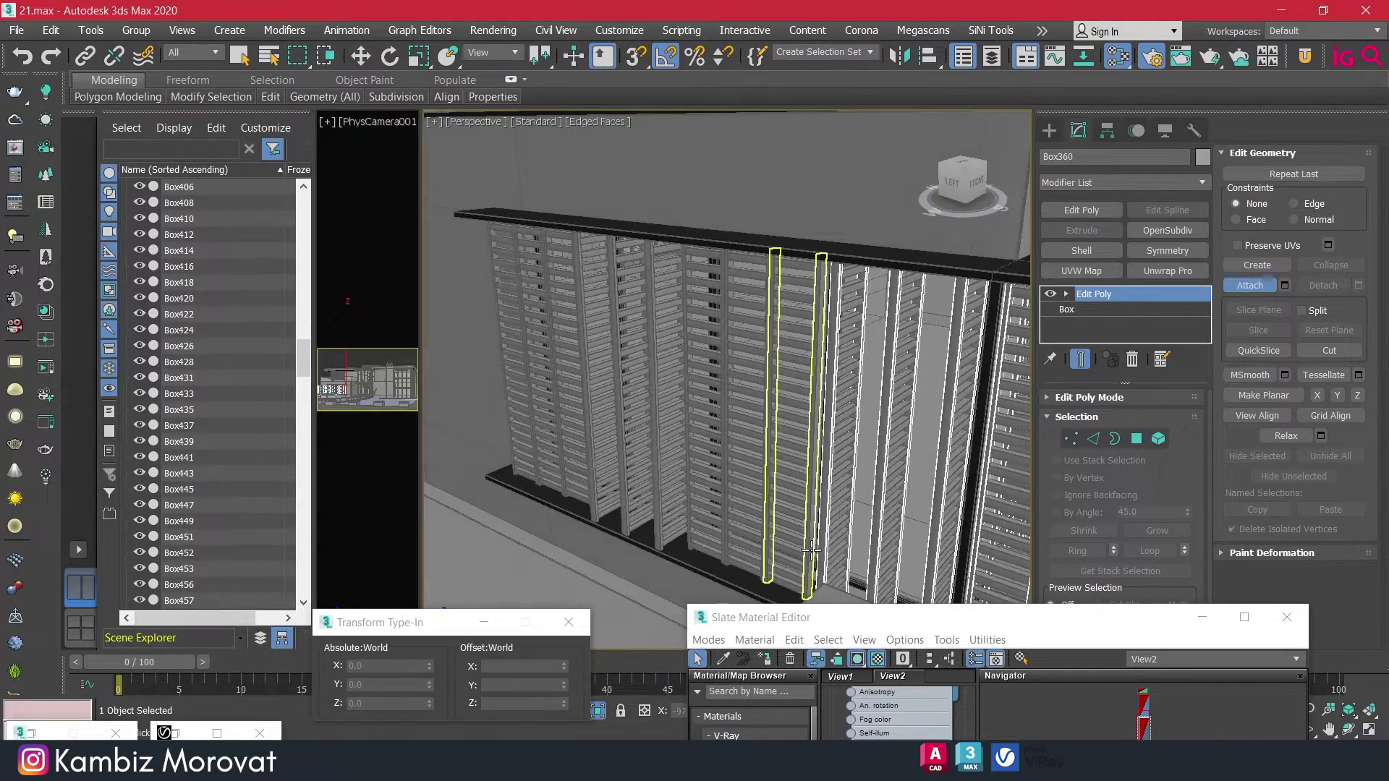
pyautogui.click(810, 550)
pyautogui.click(764, 530)
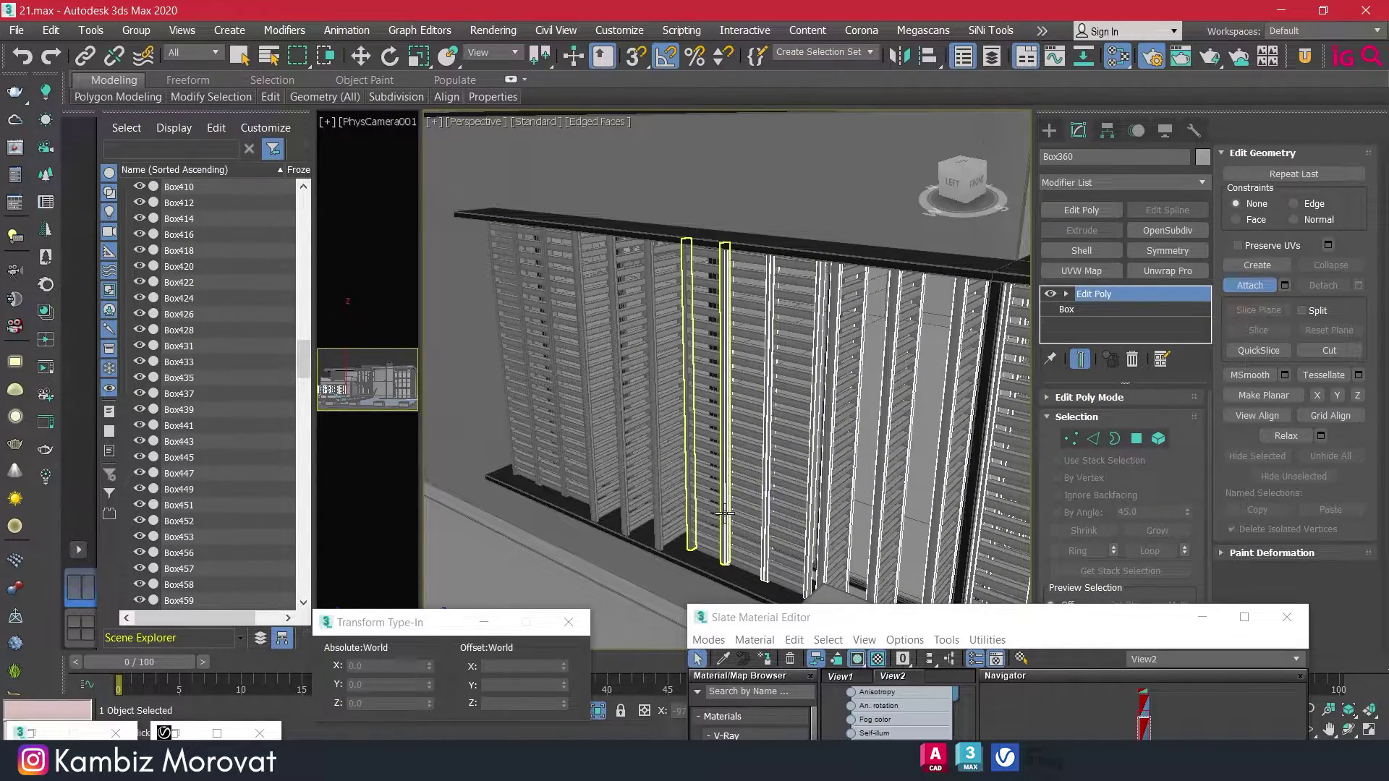
pyautogui.click(724, 512)
pyautogui.click(655, 504)
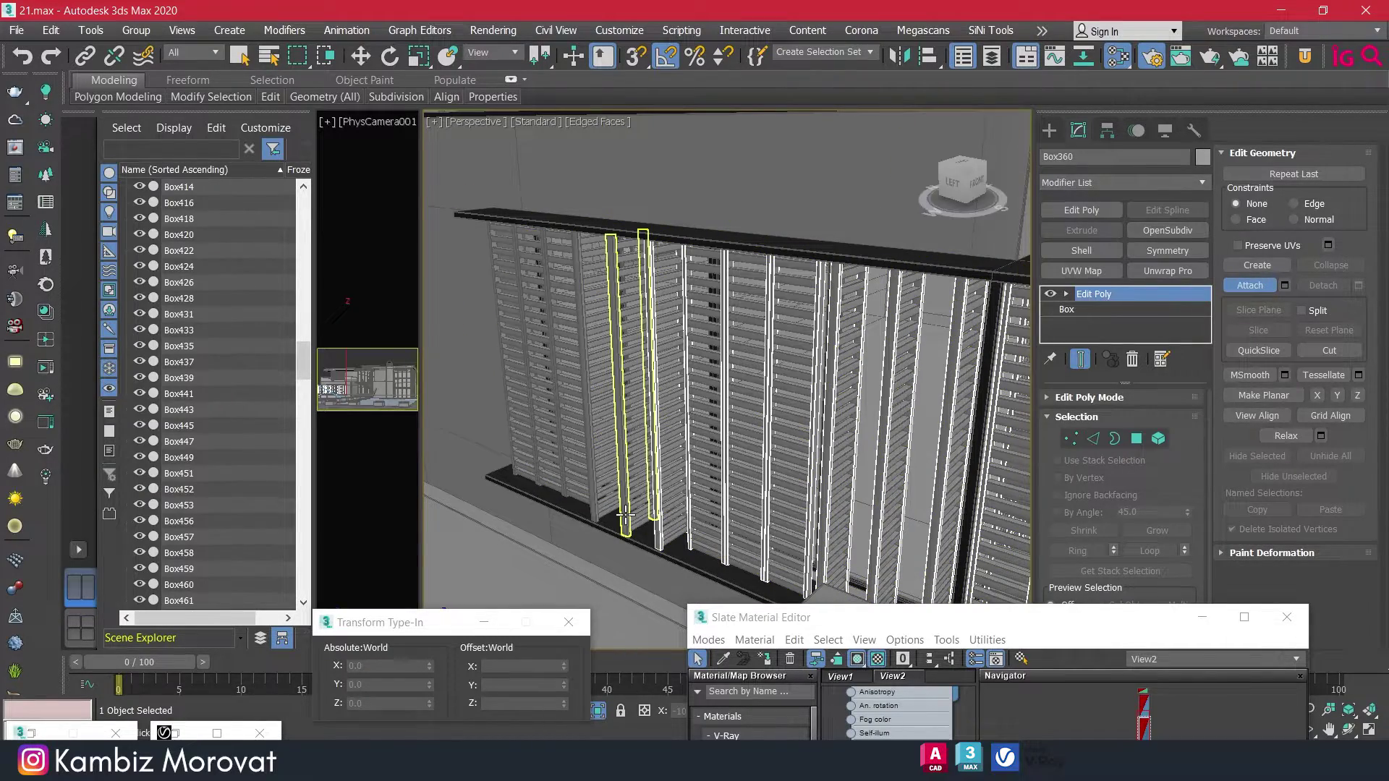
# Attach the last louver panel and mullions at the building corner, then end attaching.
pyautogui.keyDown('alt'); pyautogui.moveTo(600, 498); pyautogui.dragTo(674, 575, button='middle'); pyautogui.keyUp('alt')
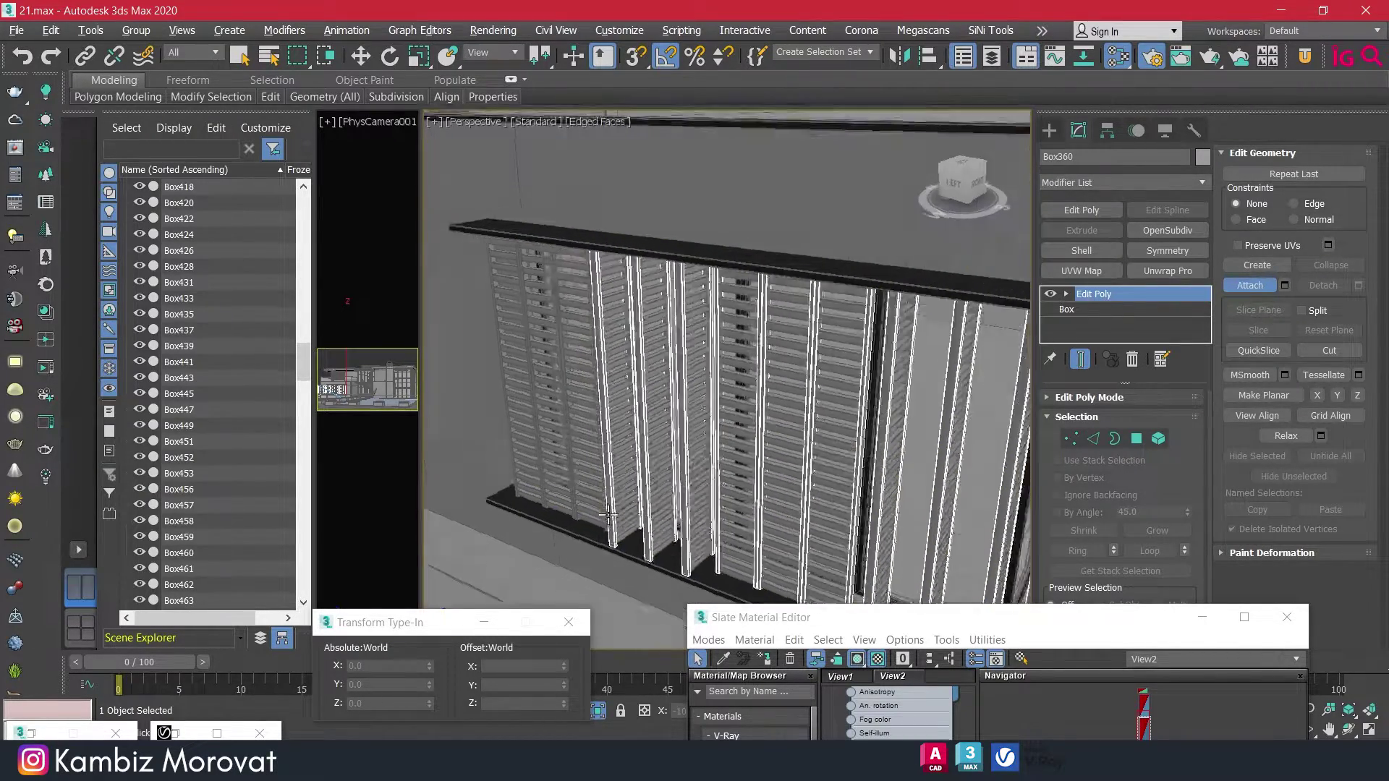
pyautogui.click(676, 579)
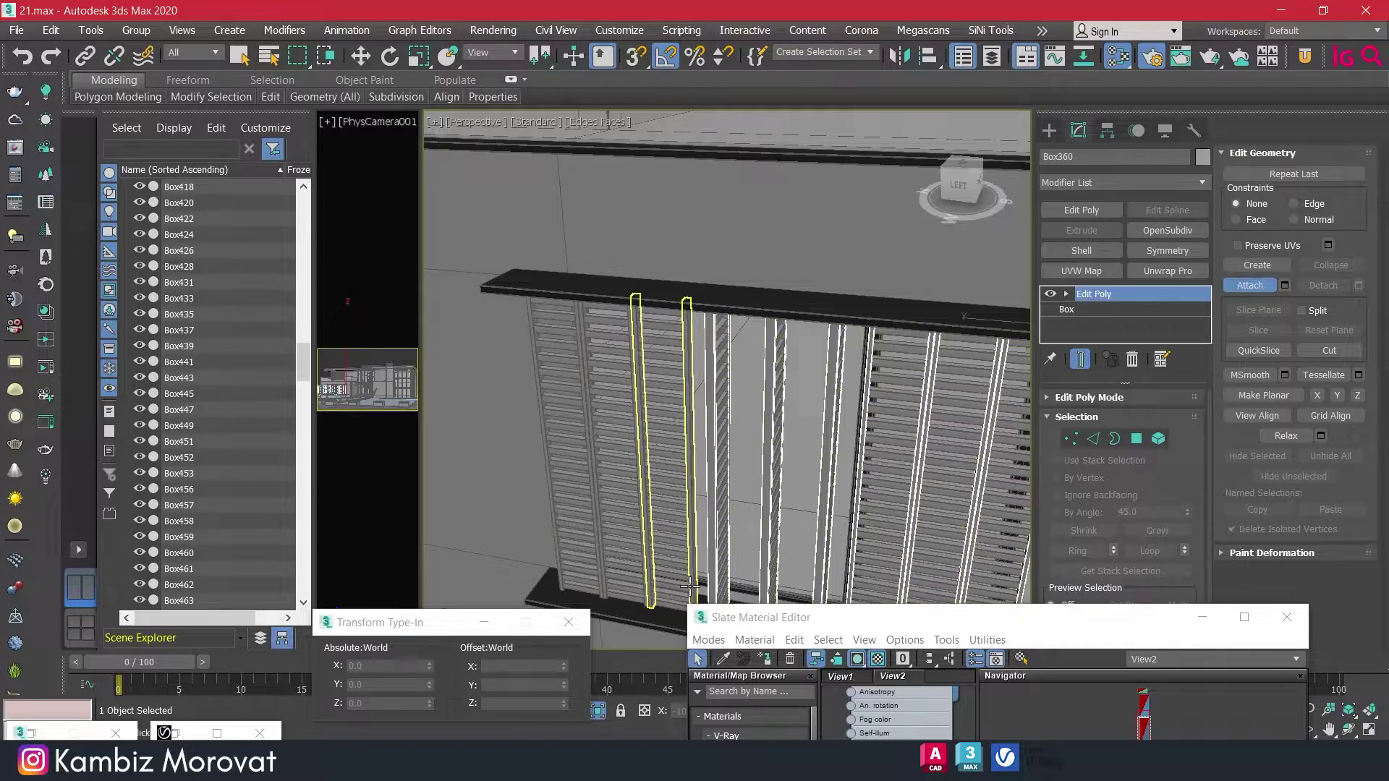
pyautogui.click(647, 593)
pyautogui.click(602, 587)
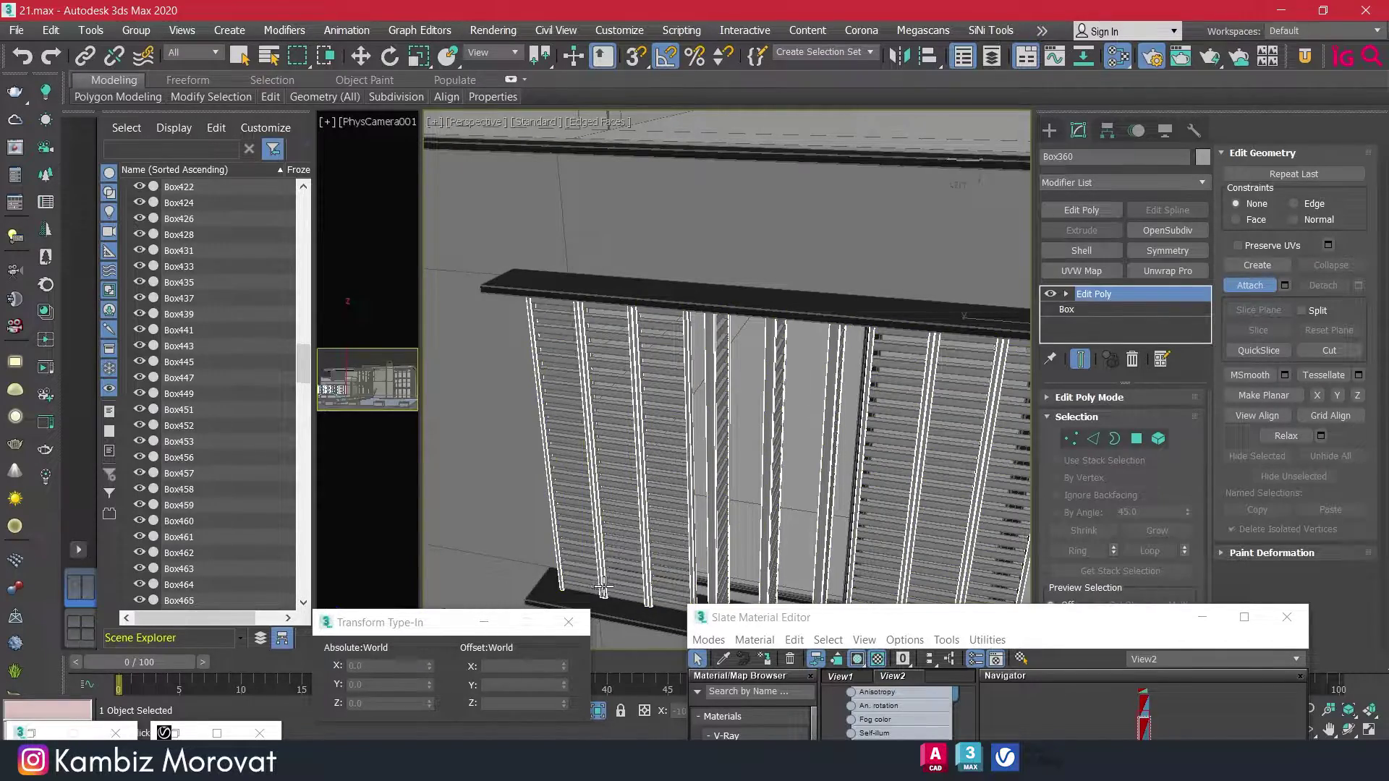
pyautogui.scroll(-3, 669, 530)
pyautogui.moveTo(670, 530)
pyautogui.keyDown('alt'); pyautogui.mouseDown(button='middle')
pyautogui.moveTo(669, 510)
pyautogui.moveTo(788, 588)
pyautogui.mouseUp(button='middle'); pyautogui.keyUp('alt')
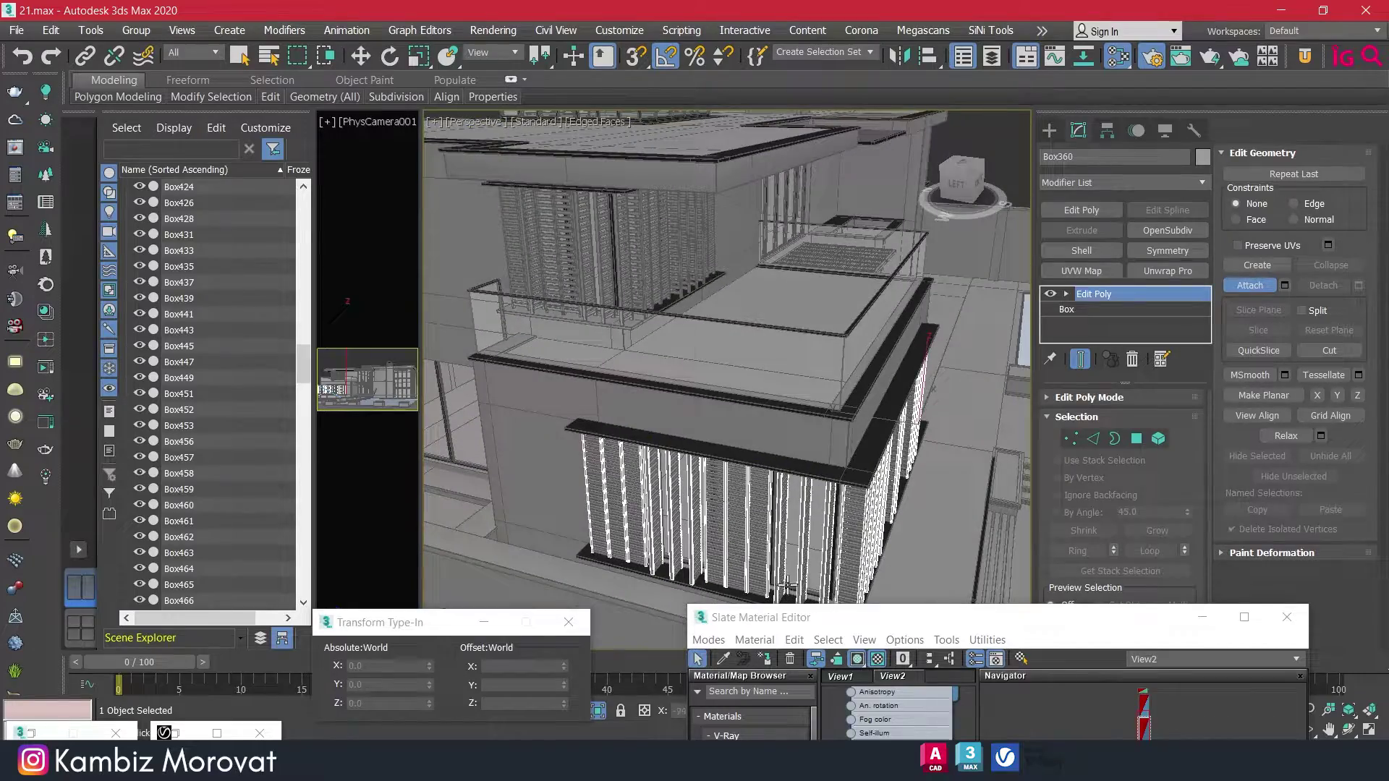
pyautogui.click(1251, 288)
# Switch to the Move tool and orbit and zoom toward the stepping blocks beside the pool.
pyautogui.click(765, 662)
pyautogui.moveTo(767, 507); pyautogui.dragTo(770, 478, button='middle')
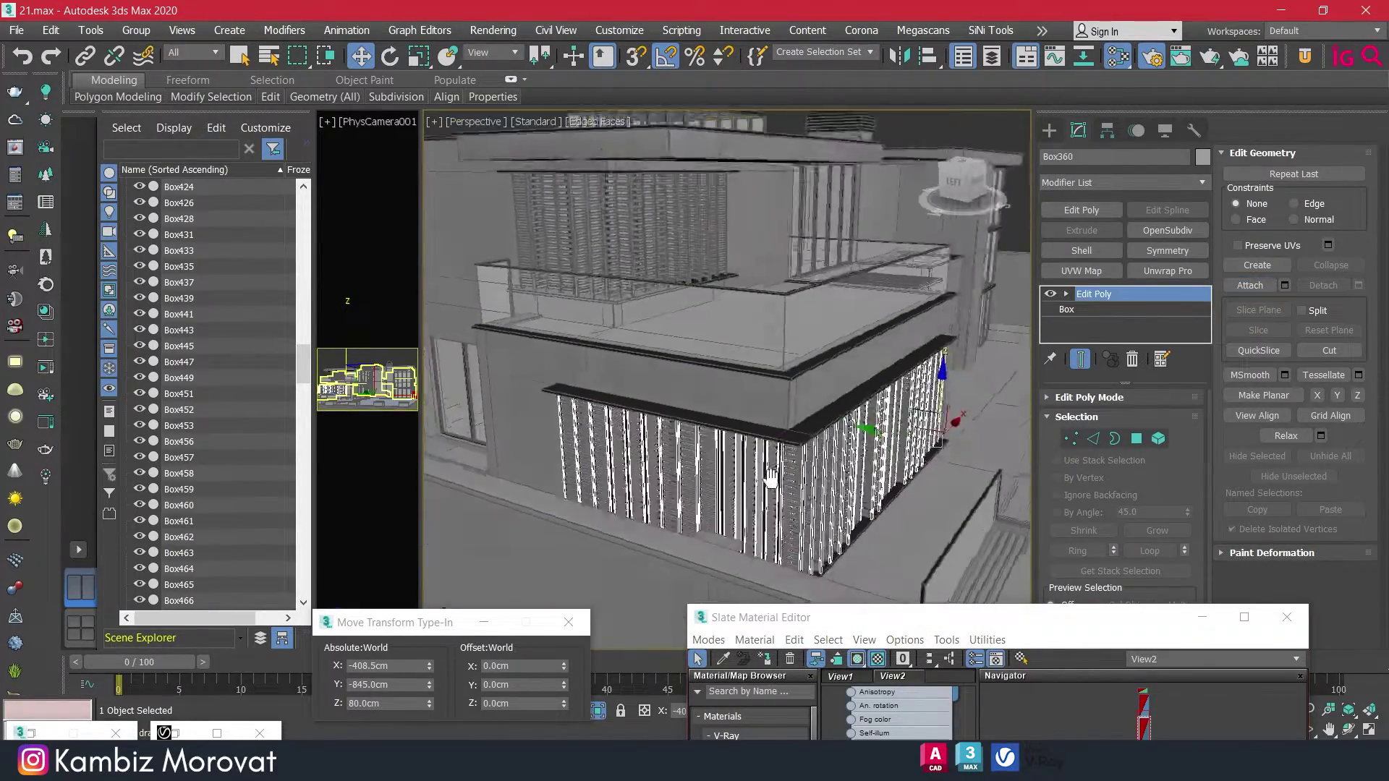
pyautogui.scroll(3, 771, 478)
pyautogui.scroll(2, 796, 448)
pyautogui.scroll(-2, 870, 399)
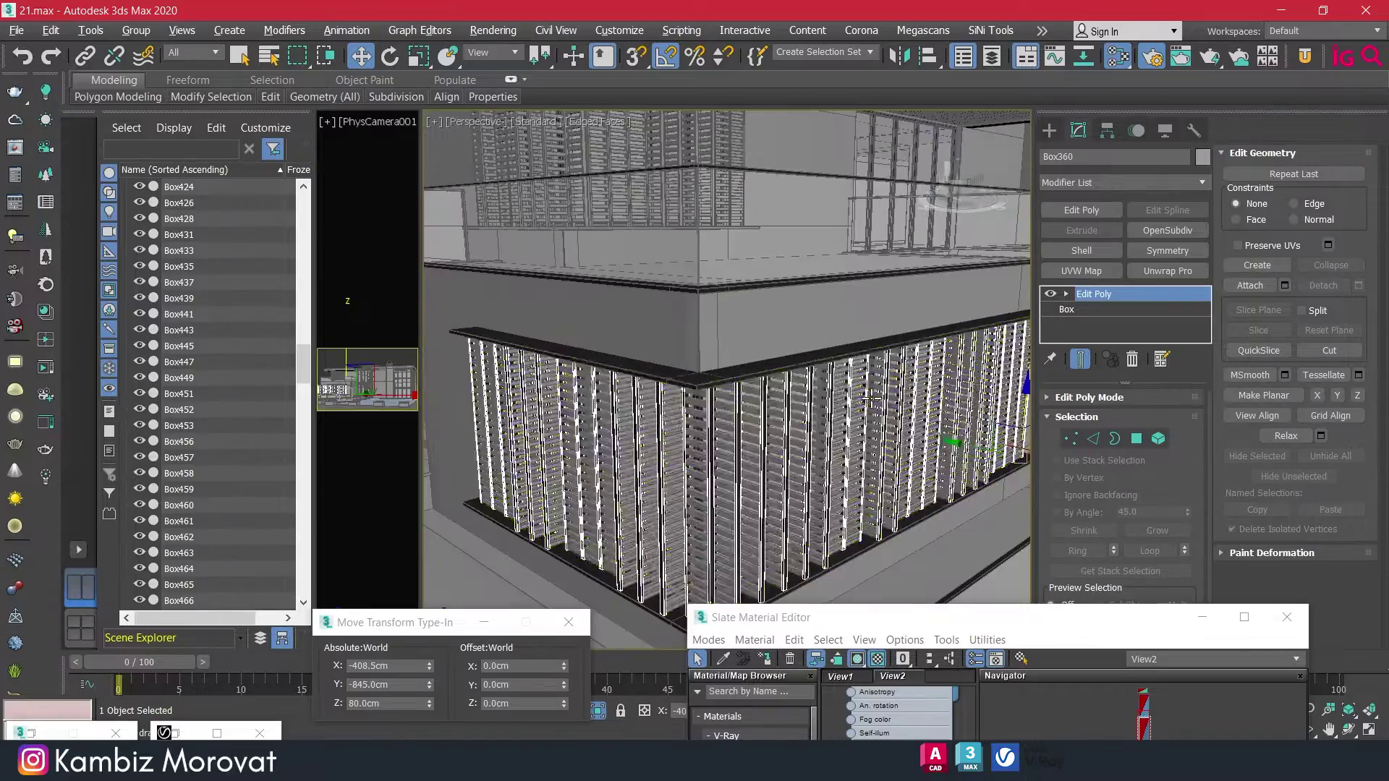
pyautogui.scroll(-3, 868, 398)
pyautogui.scroll(-2, 846, 376)
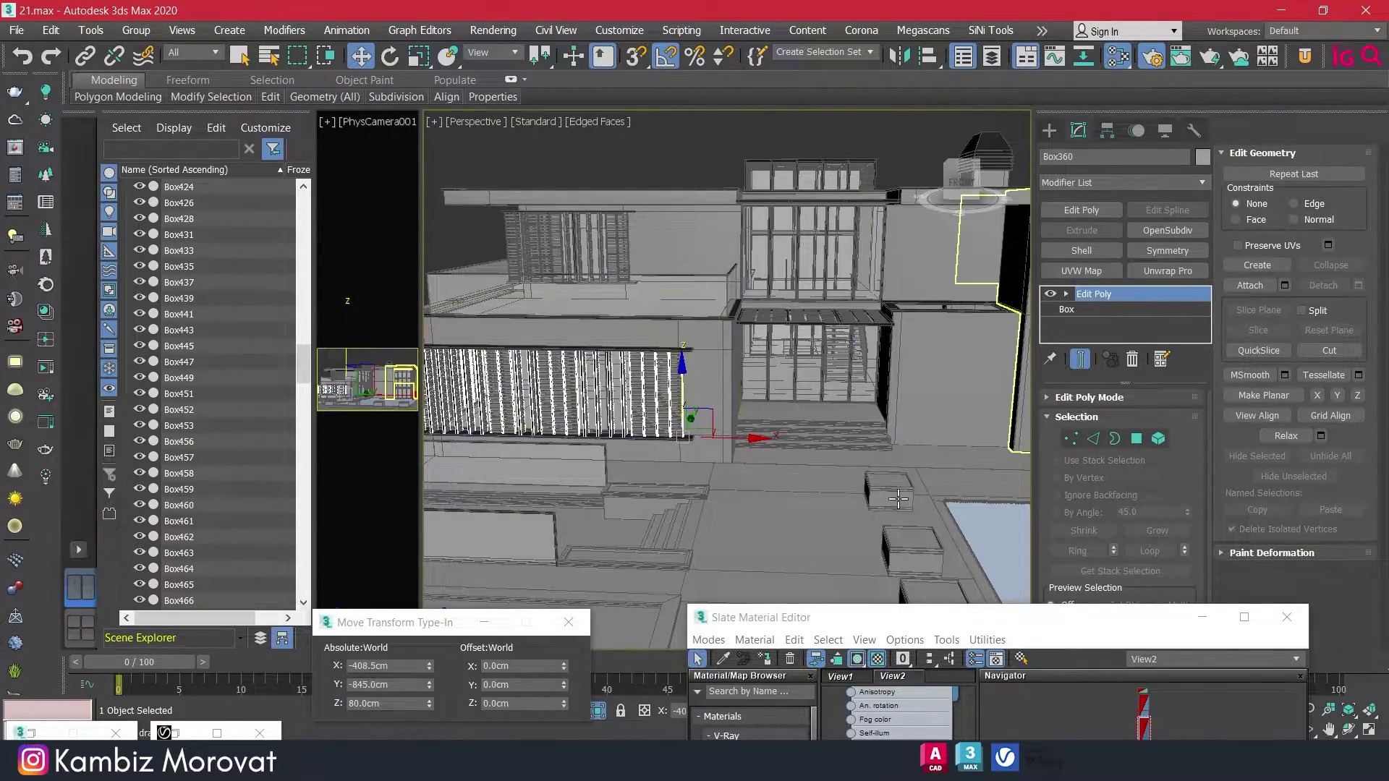
pyautogui.scroll(3, 824, 368)
pyautogui.scroll(2, 769, 362)
pyautogui.moveTo(769, 362)
pyautogui.keyDown('alt'); pyautogui.mouseDown(button='middle')
pyautogui.moveTo(817, 343)
pyautogui.moveTo(784, 344)
pyautogui.moveTo(744, 437)
pyautogui.mouseUp(button='middle'); pyautogui.keyUp('alt')
pyautogui.scroll(2, 784, 345)
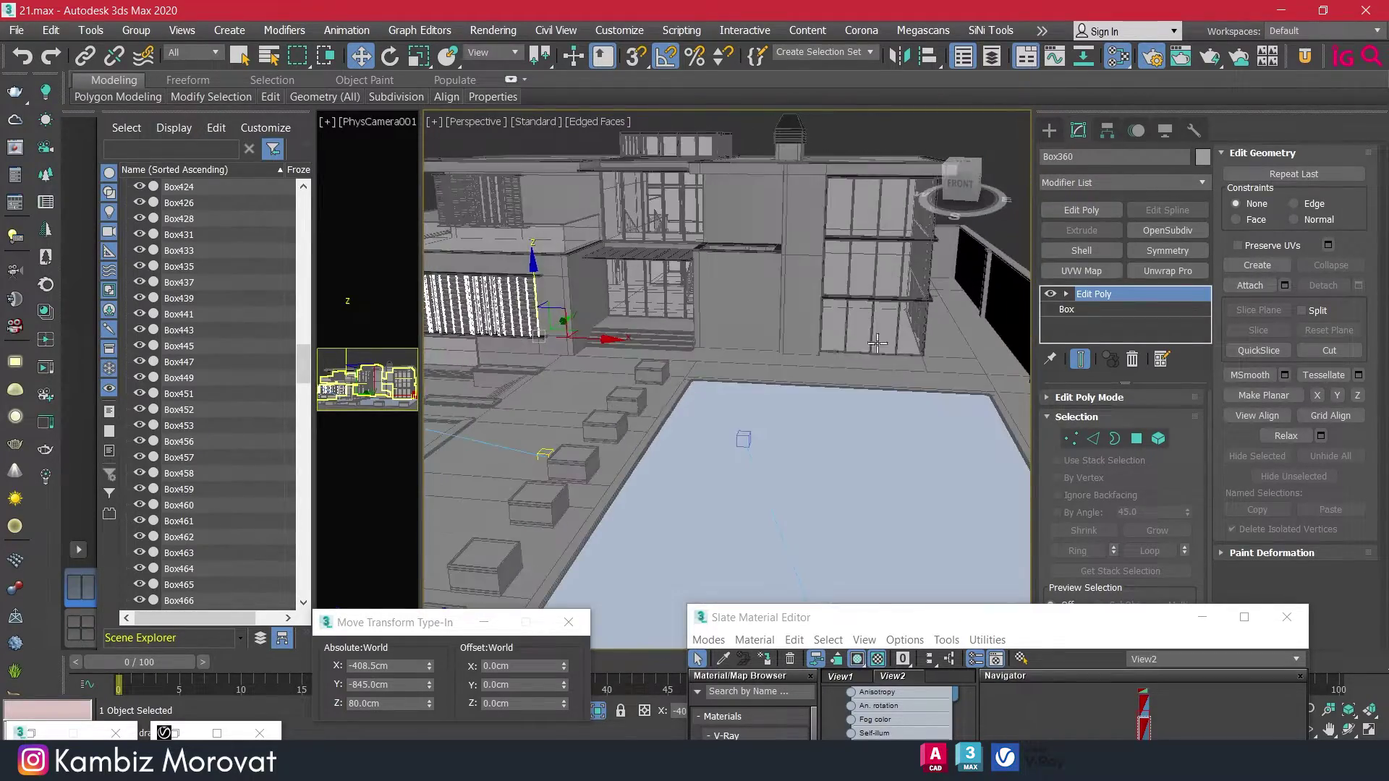
# Select only the stepping box Box623 beside the pool.
pyautogui.click(641, 397)
pyautogui.scroll(2, 637, 387)
pyautogui.keyDown('ctrl'); pyautogui.click(695, 356); pyautogui.keyUp('ctrl')
pyautogui.scroll(1, 678, 389)
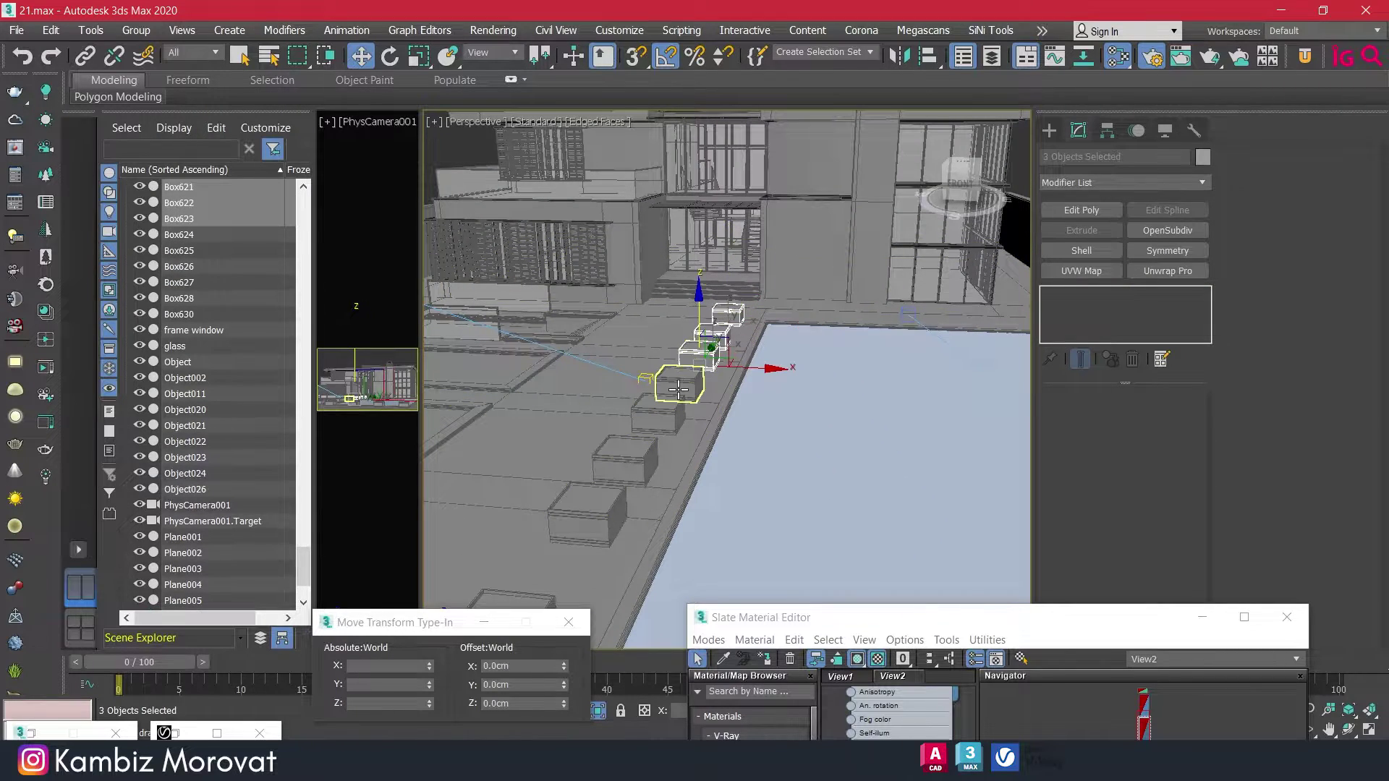
pyautogui.keyDown('ctrl'); pyautogui.click(678, 390); pyautogui.keyUp('ctrl')
pyautogui.keyDown('ctrl'); pyautogui.click(656, 418); pyautogui.keyUp('ctrl')
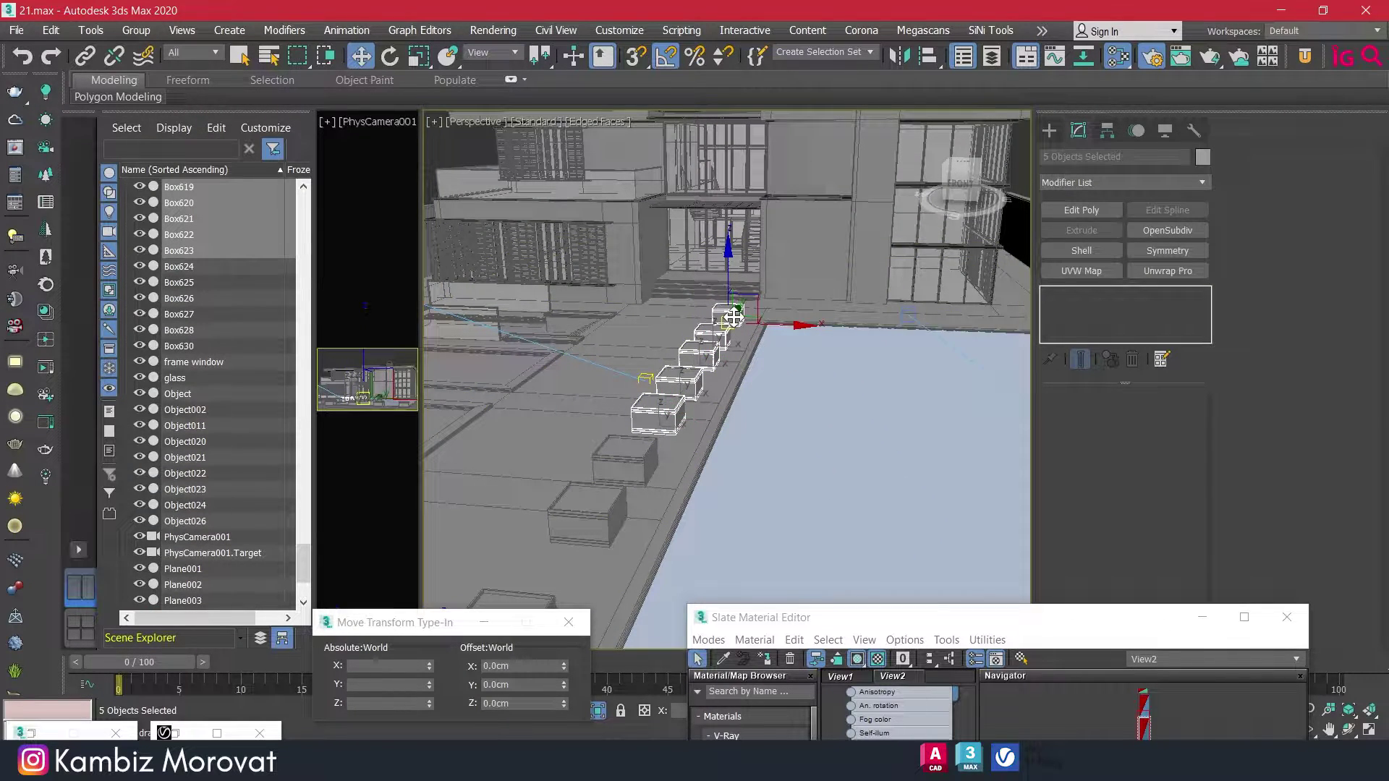
pyautogui.keyDown('alt'); pyautogui.moveTo(733, 317); pyautogui.dragTo(803, 318, button='middle'); pyautogui.keyUp('alt')
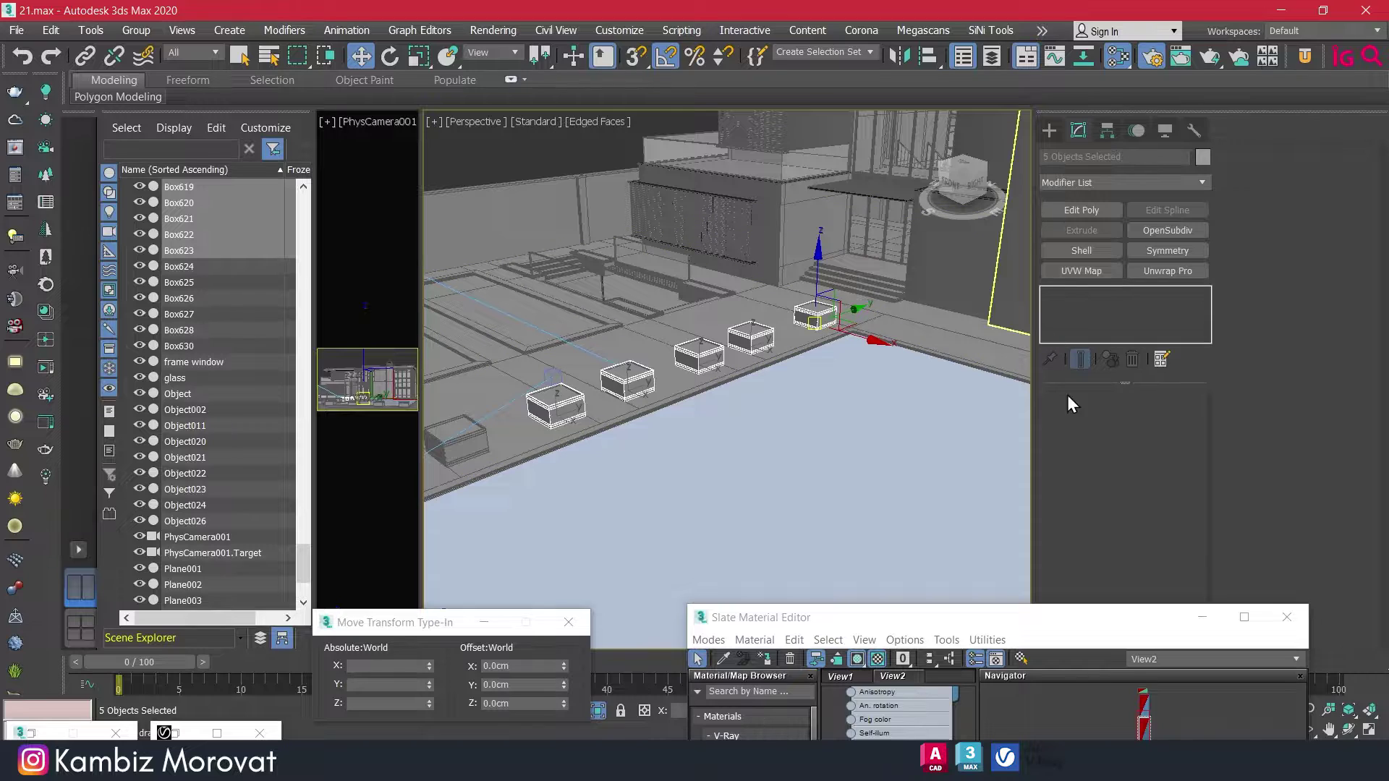
pyautogui.click(807, 316)
pyautogui.click(1081, 210)
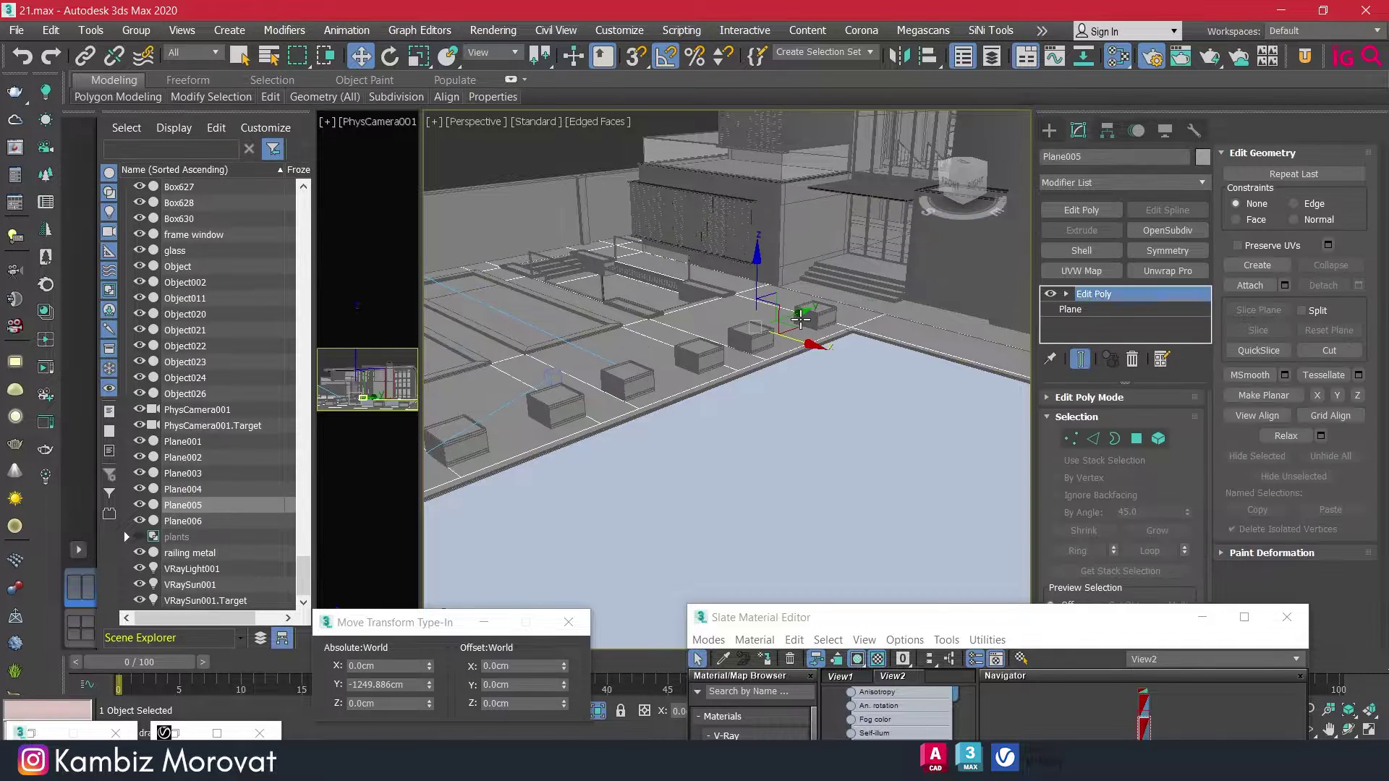
pyautogui.press('q')
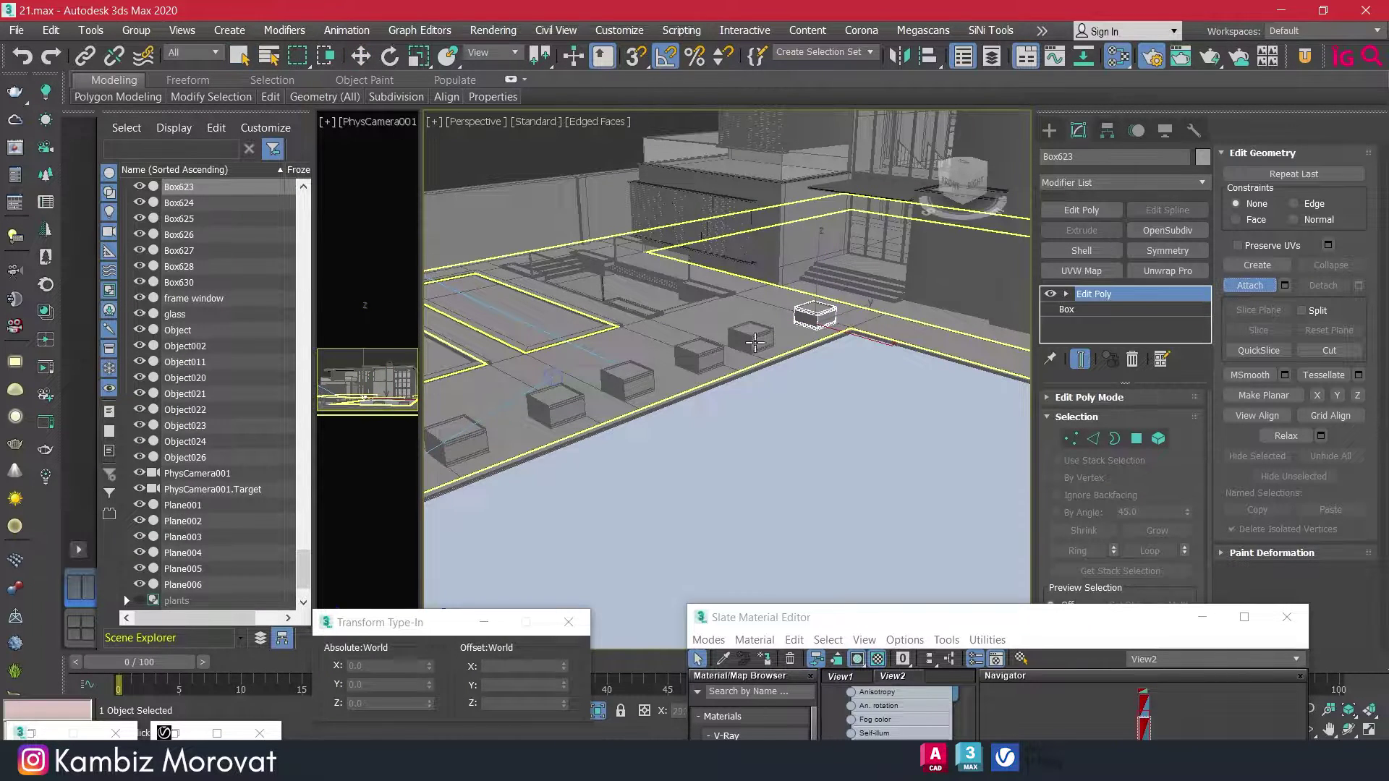
# Attach the first six stepping boxes along the pool edge to Box623.
pyautogui.keyDown('ctrl'); pyautogui.click(750, 340); pyautogui.keyUp('ctrl')
pyautogui.keyDown('ctrl'); pyautogui.click(698, 355); pyautogui.keyUp('ctrl')
pyautogui.keyDown('ctrl'); pyautogui.click(627, 382); pyautogui.keyUp('ctrl')
pyautogui.moveTo(626, 382); pyautogui.dragTo(800, 365, button='middle')
pyautogui.keyDown('ctrl'); pyautogui.click(741, 347); pyautogui.keyUp('ctrl')
pyautogui.keyDown('ctrl'); pyautogui.click(660, 375); pyautogui.keyUp('ctrl')
pyautogui.keyDown('ctrl'); pyautogui.click(579, 404); pyautogui.keyUp('ctrl')
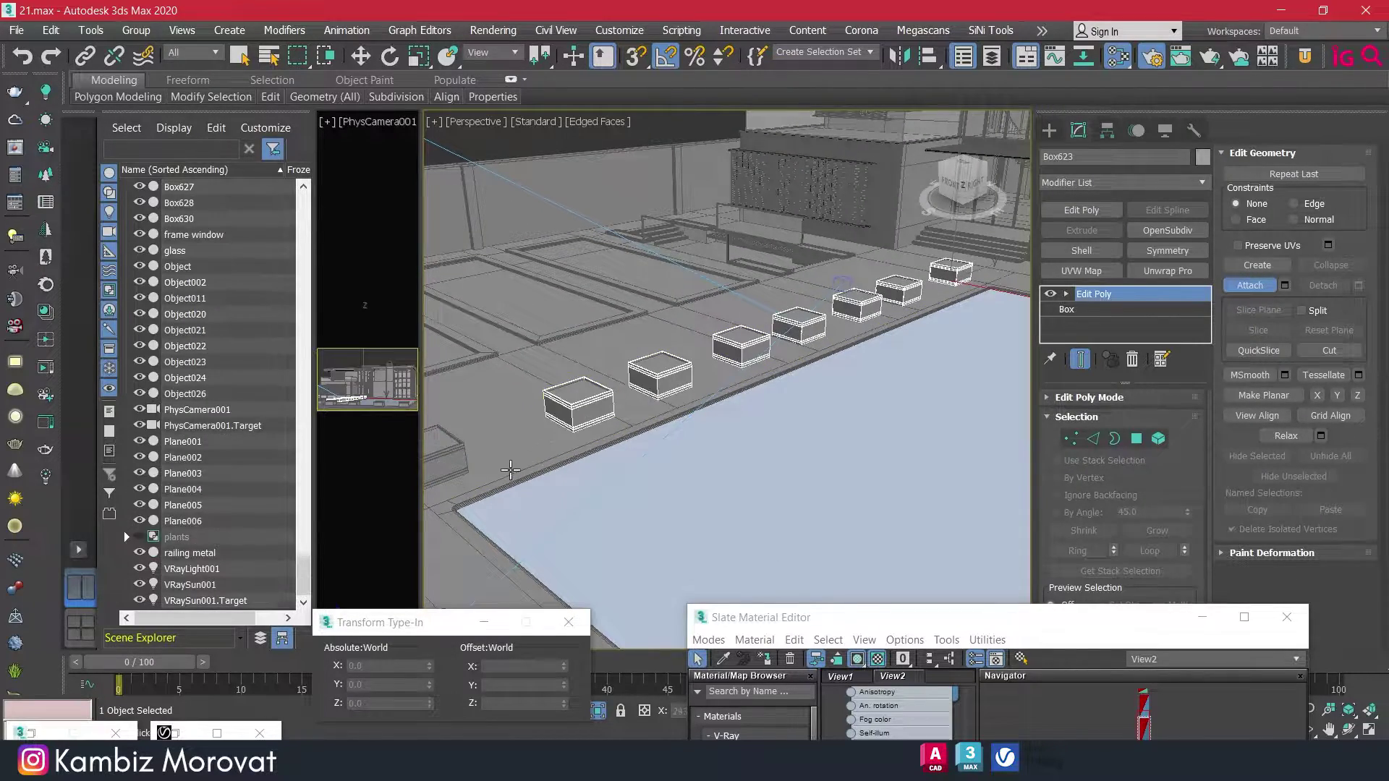
# Attach the remaining stepping boxes, including the lower row, then turn Attach off.
pyautogui.moveTo(510, 470); pyautogui.dragTo(615, 434, button='middle')
pyautogui.keyDown('ctrl'); pyautogui.click(629, 398); pyautogui.keyUp('ctrl')
pyautogui.keyDown('ctrl'); pyautogui.click(531, 441); pyautogui.keyUp('ctrl')
pyautogui.moveTo(532, 441)
pyautogui.mouseDown(button='middle')
pyautogui.moveTo(569, 327)
pyautogui.moveTo(502, 311)
pyautogui.mouseUp(button='middle')
pyautogui.keyDown('ctrl'); pyautogui.click(501, 311); pyautogui.keyUp('ctrl')
pyautogui.keyDown('ctrl'); pyautogui.click(584, 350); pyautogui.keyUp('ctrl')
pyautogui.moveTo(584, 350)
pyautogui.keyDown('alt'); pyautogui.mouseDown(button='middle')
pyautogui.moveTo(808, 400)
pyautogui.moveTo(576, 328)
pyautogui.mouseUp(button='middle'); pyautogui.keyUp('alt')
pyautogui.click(704, 360)
pyautogui.click(910, 384)
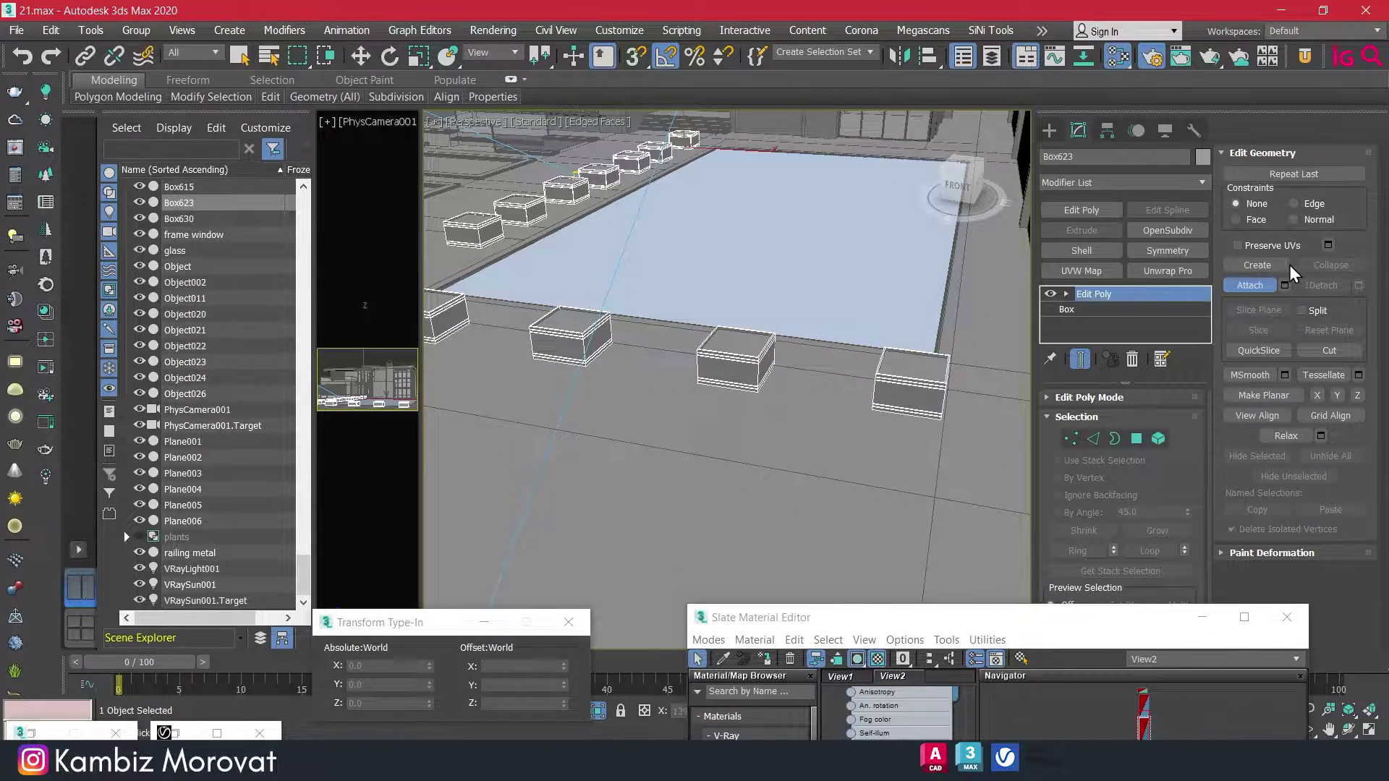
pyautogui.click(1249, 285)
# Add a Chamfer modifier to Box623 with Patch mitering.
pyautogui.click(1133, 183)
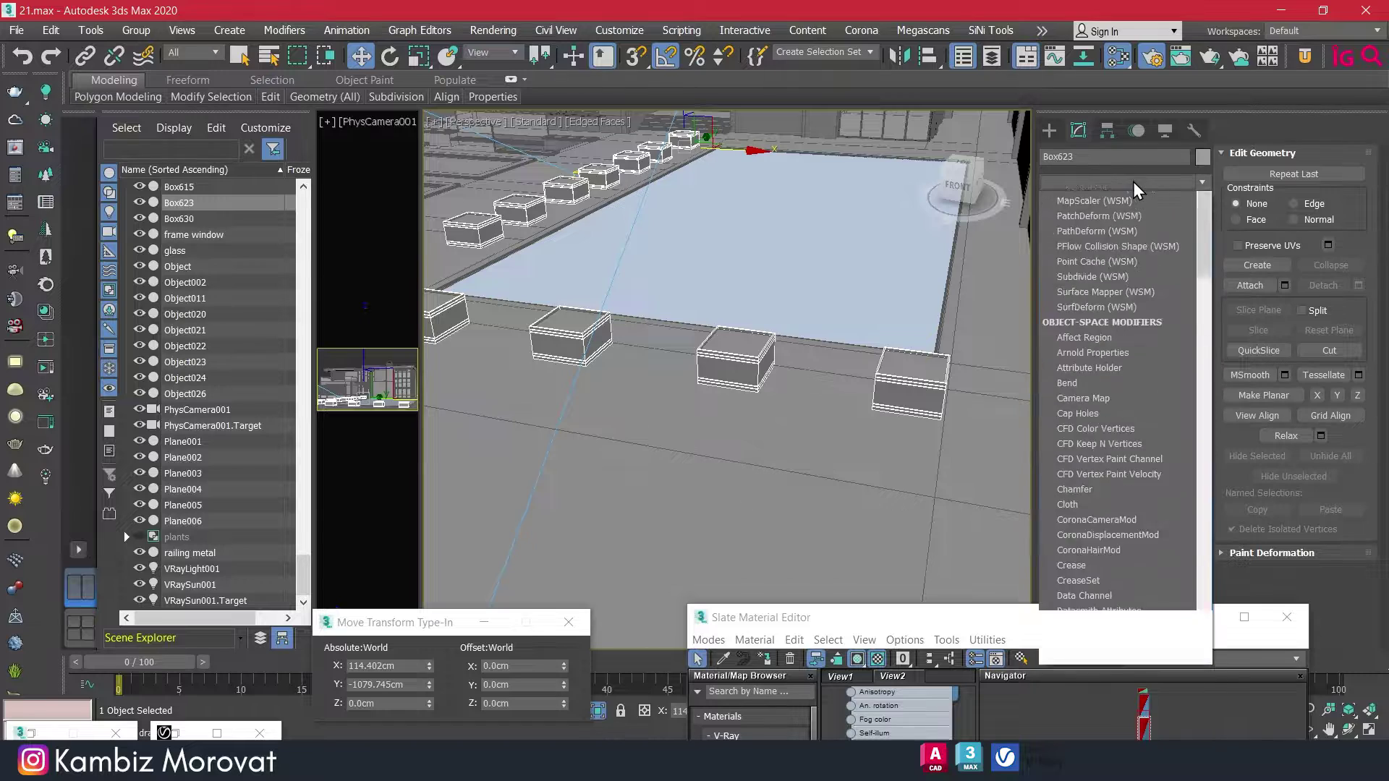
pyautogui.write('ch')
pyautogui.click(1105, 206)
pyautogui.scroll(8, 909, 385)
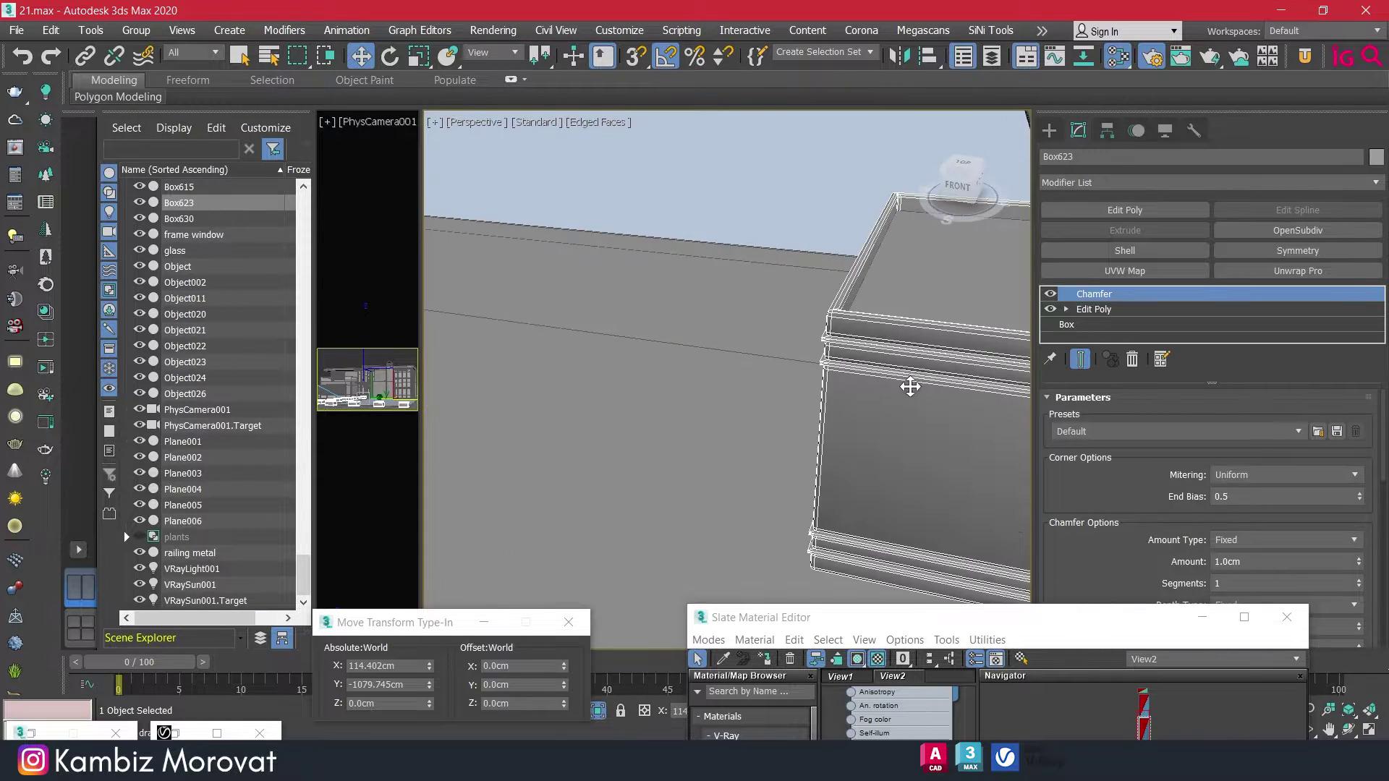
pyautogui.scroll(3, 599, 314)
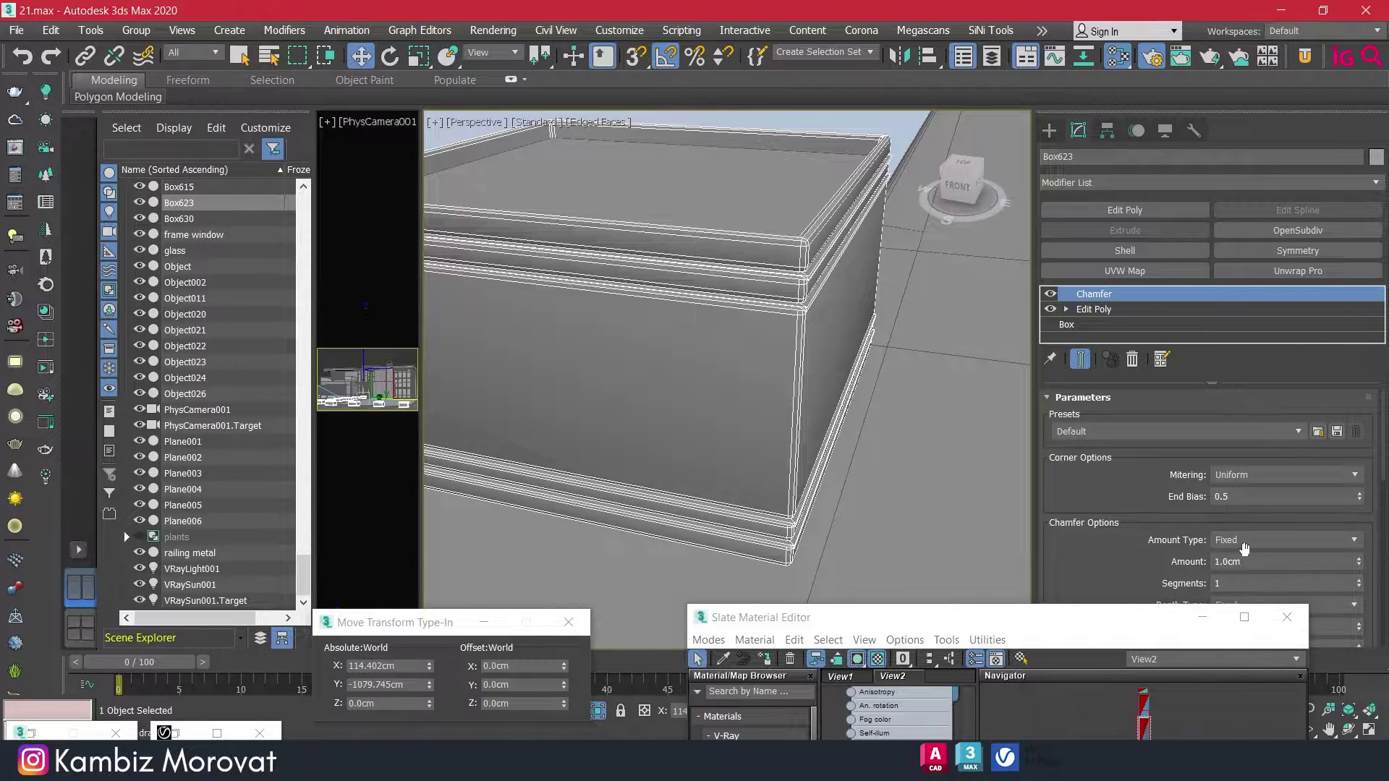
pyautogui.click(1253, 475)
pyautogui.click(1233, 554)
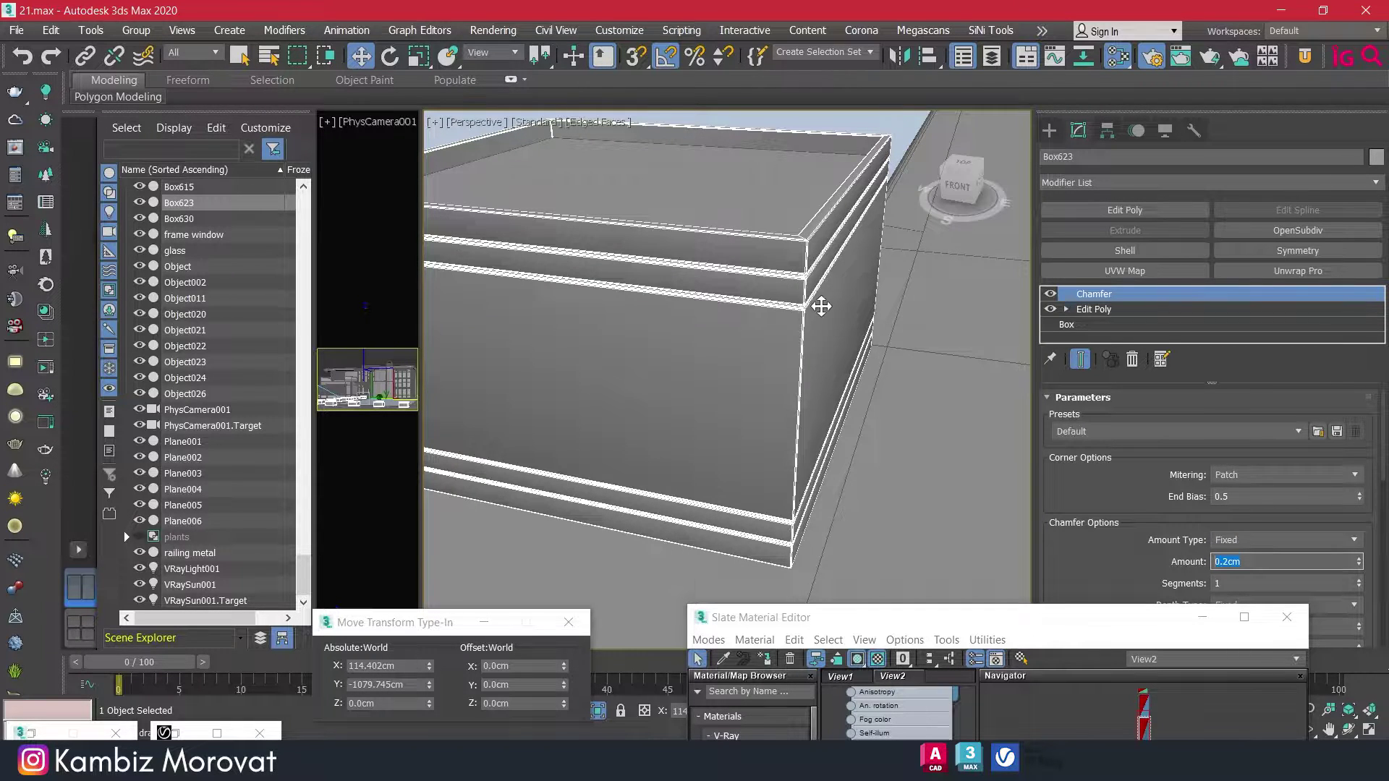
# Set the chamfer amount to 0.2cm and its segments to 2.
pyautogui.scroll(3, 820, 306)
pyautogui.scroll(2, 820, 306)
pyautogui.moveTo(1132, 575); pyautogui.dragTo(1145, 532)
pyautogui.click(1359, 540)
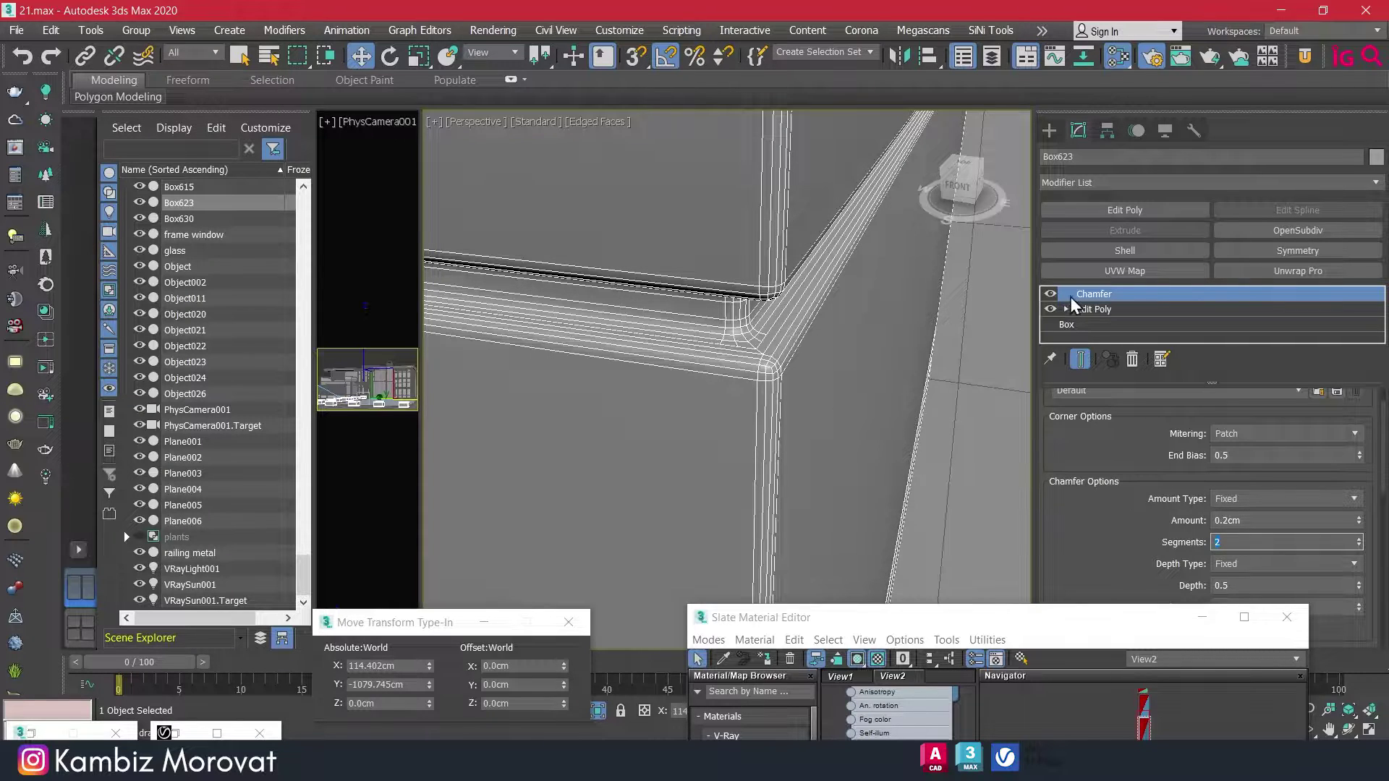
pyautogui.scroll(-3, 839, 387)
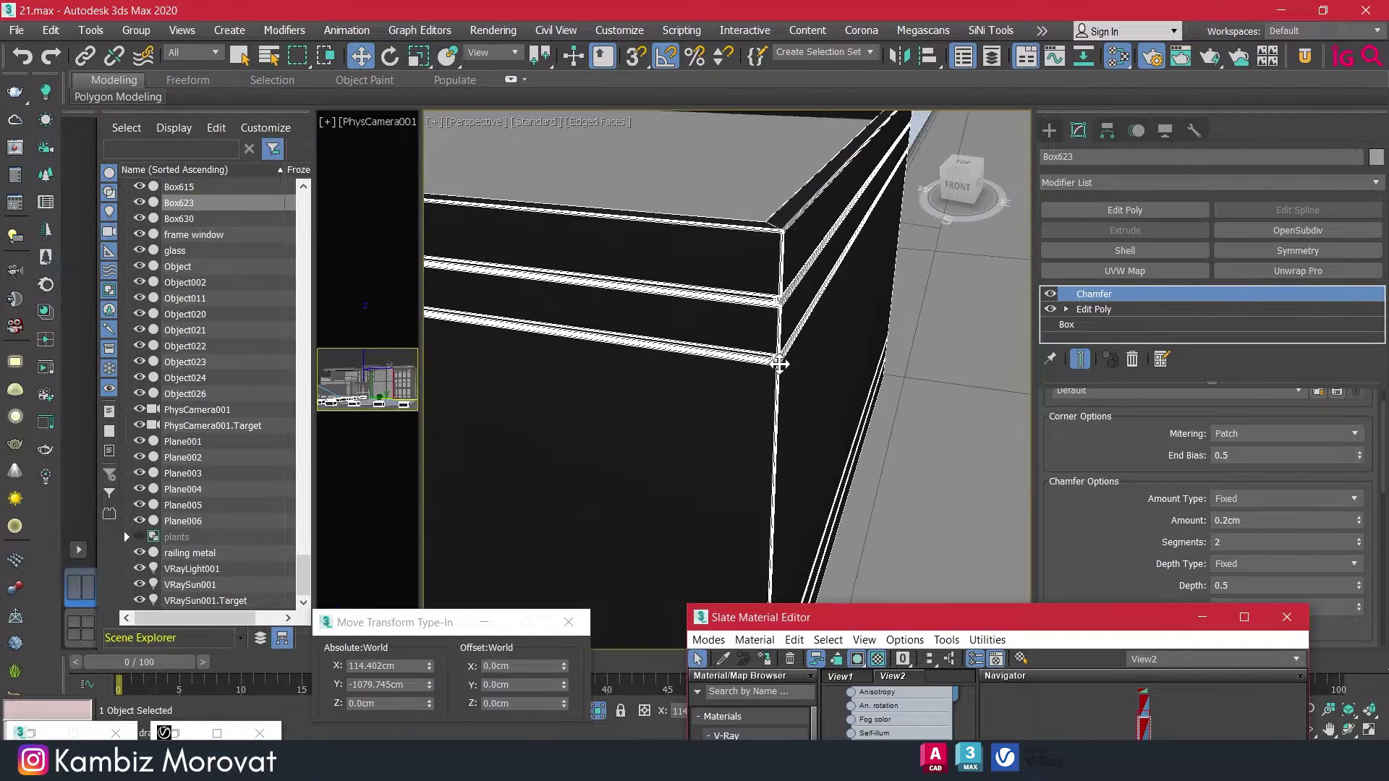
pyautogui.scroll(-3, 839, 387)
pyautogui.scroll(-3, 839, 387)
pyautogui.scroll(-2, 839, 387)
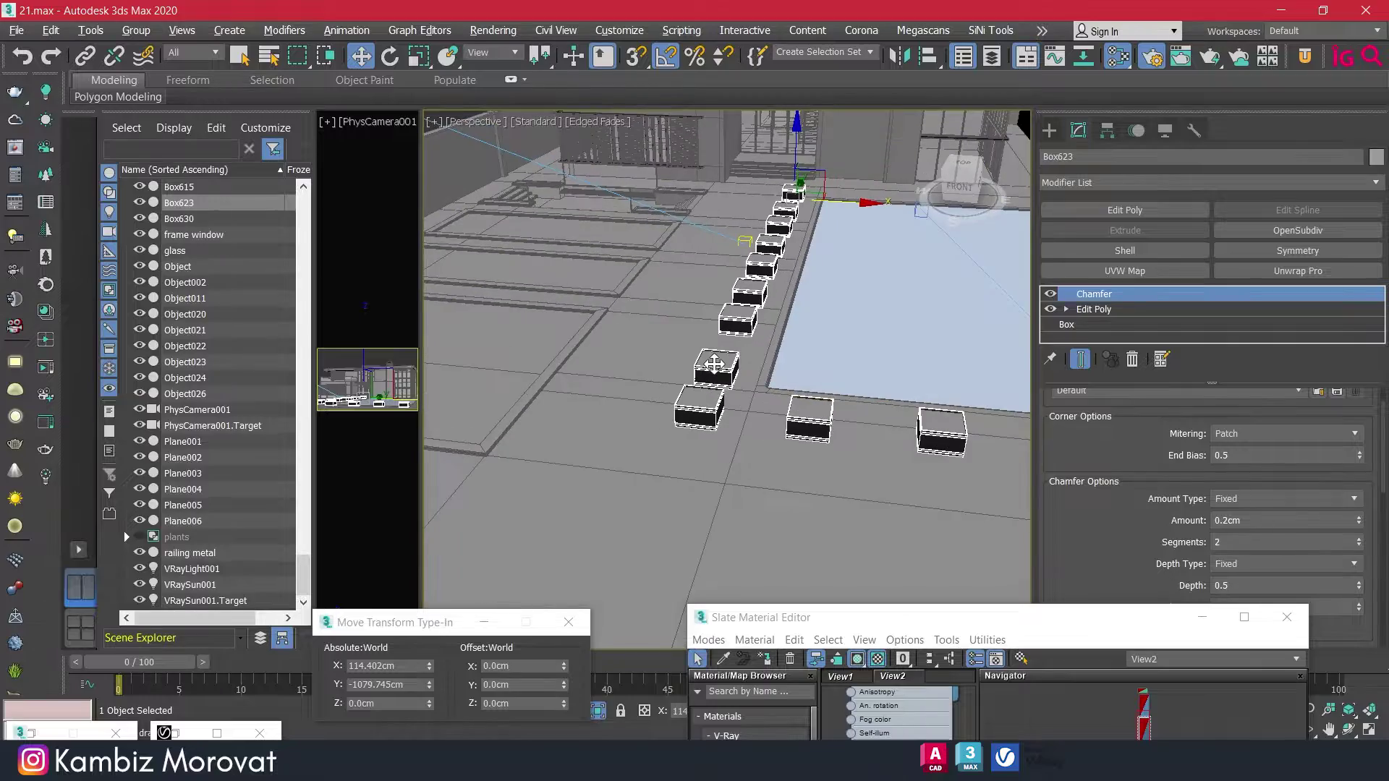
# Attach benches Box602, Box603 and Box604 to Box601, then turn Attach off.
pyautogui.click(1249, 285)
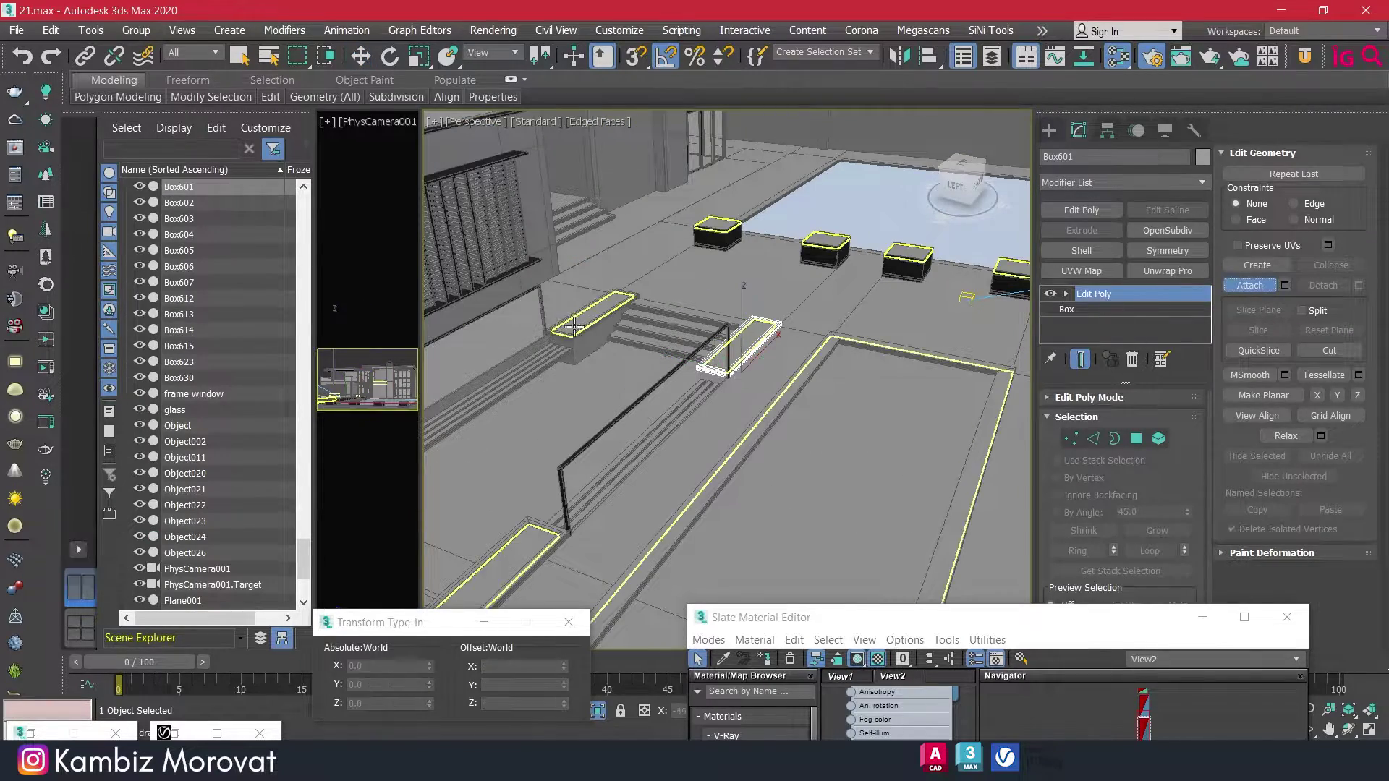
pyautogui.click(631, 377)
pyautogui.keyDown('alt'); pyautogui.moveTo(815, 334); pyautogui.dragTo(766, 369, button='middle'); pyautogui.keyUp('alt')
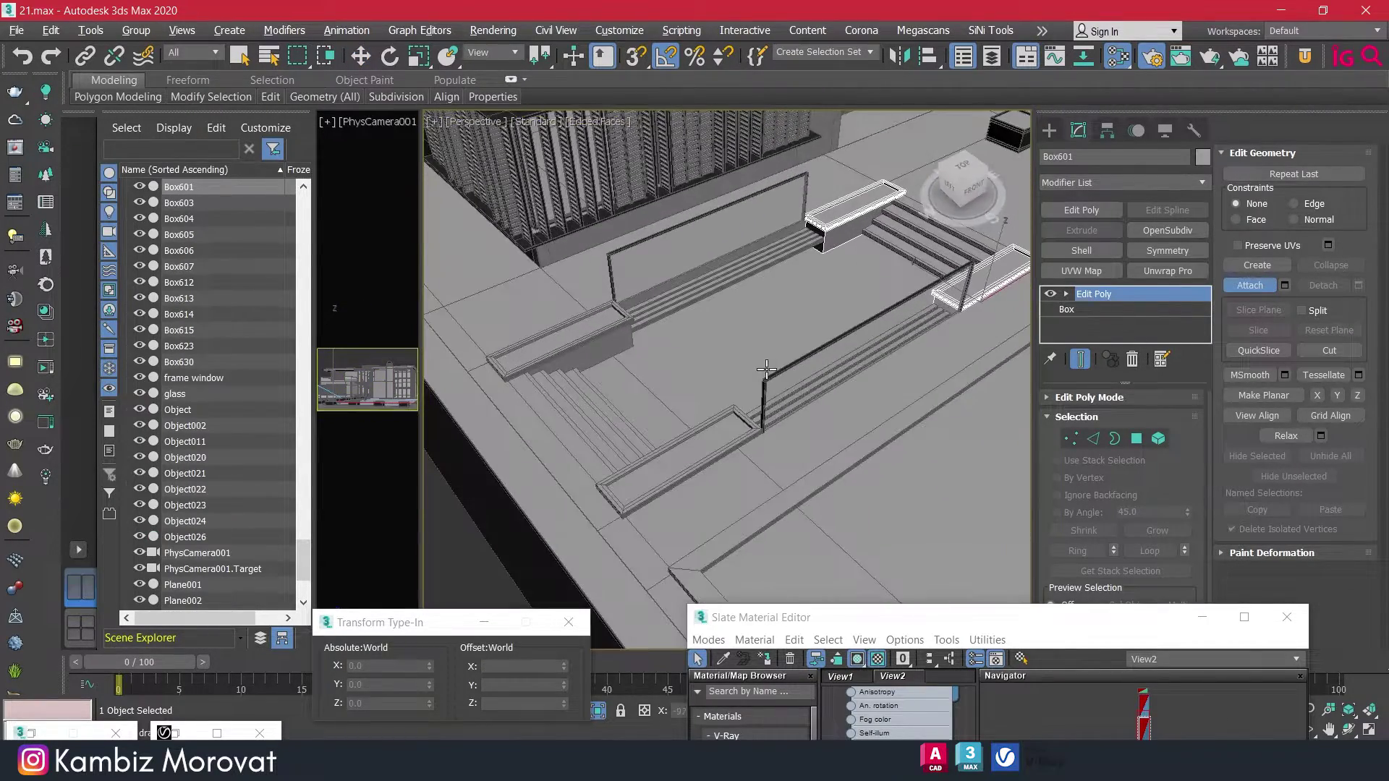
pyautogui.click(596, 349)
pyautogui.click(683, 474)
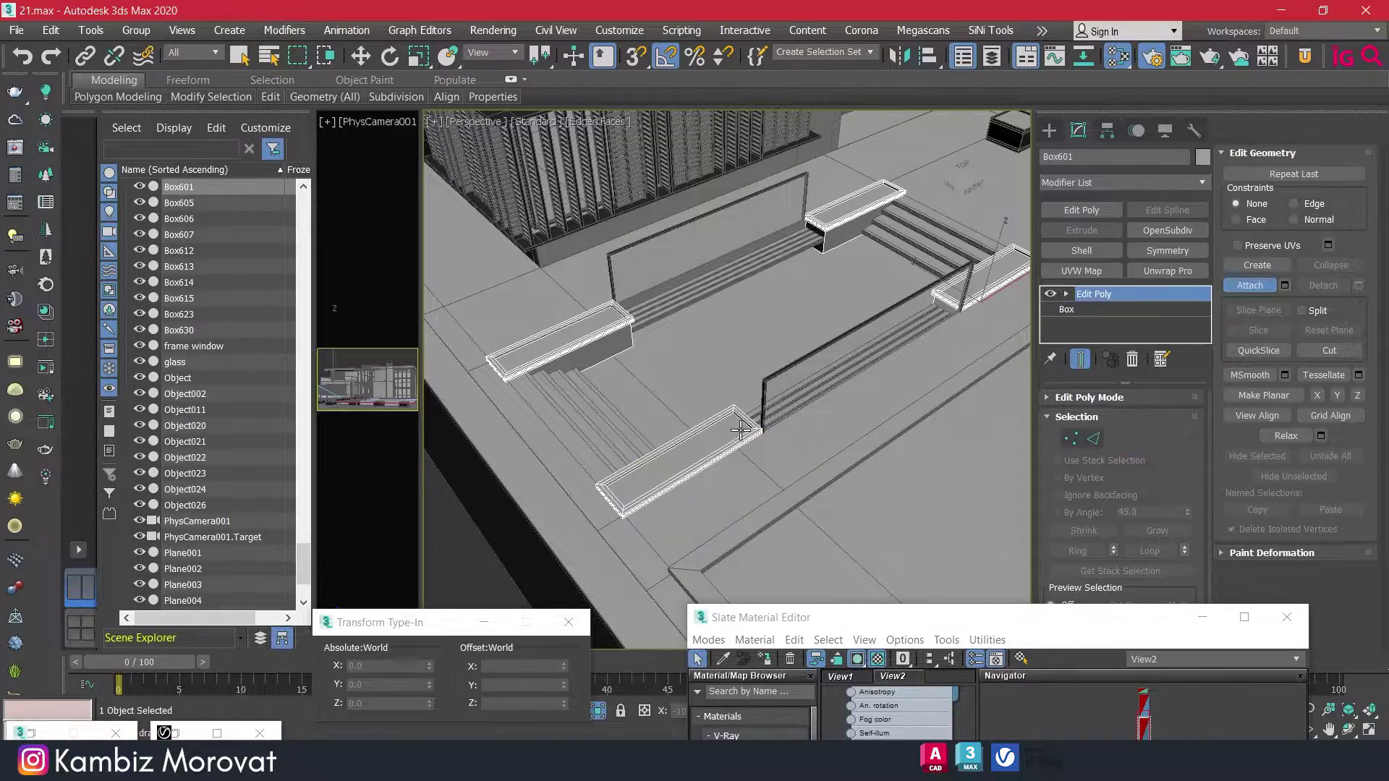
pyautogui.keyDown('alt'); pyautogui.moveTo(684, 473); pyautogui.dragTo(994, 350, button='middle'); pyautogui.keyUp('alt')
pyautogui.click(1238, 283)
# Orbit and zoom around the stair benches to inspect the merged Box601.
pyautogui.moveTo(651, 362)
pyautogui.keyDown('alt'); pyautogui.mouseDown(button='middle')
pyautogui.moveTo(767, 354)
pyautogui.moveTo(890, 405)
pyautogui.moveTo(731, 394)
pyautogui.moveTo(569, 271)
pyautogui.mouseUp(button='middle'); pyautogui.keyUp('alt')
pyautogui.scroll(5, 909, 422)
pyautogui.scroll(5, 910, 422)
pyautogui.scroll(-5, 924, 443)
pyautogui.scroll(-5, 642, 181)
pyautogui.keyDown('alt'); pyautogui.moveTo(642, 181); pyautogui.dragTo(617, 188, button='middle'); pyautogui.keyUp('alt')
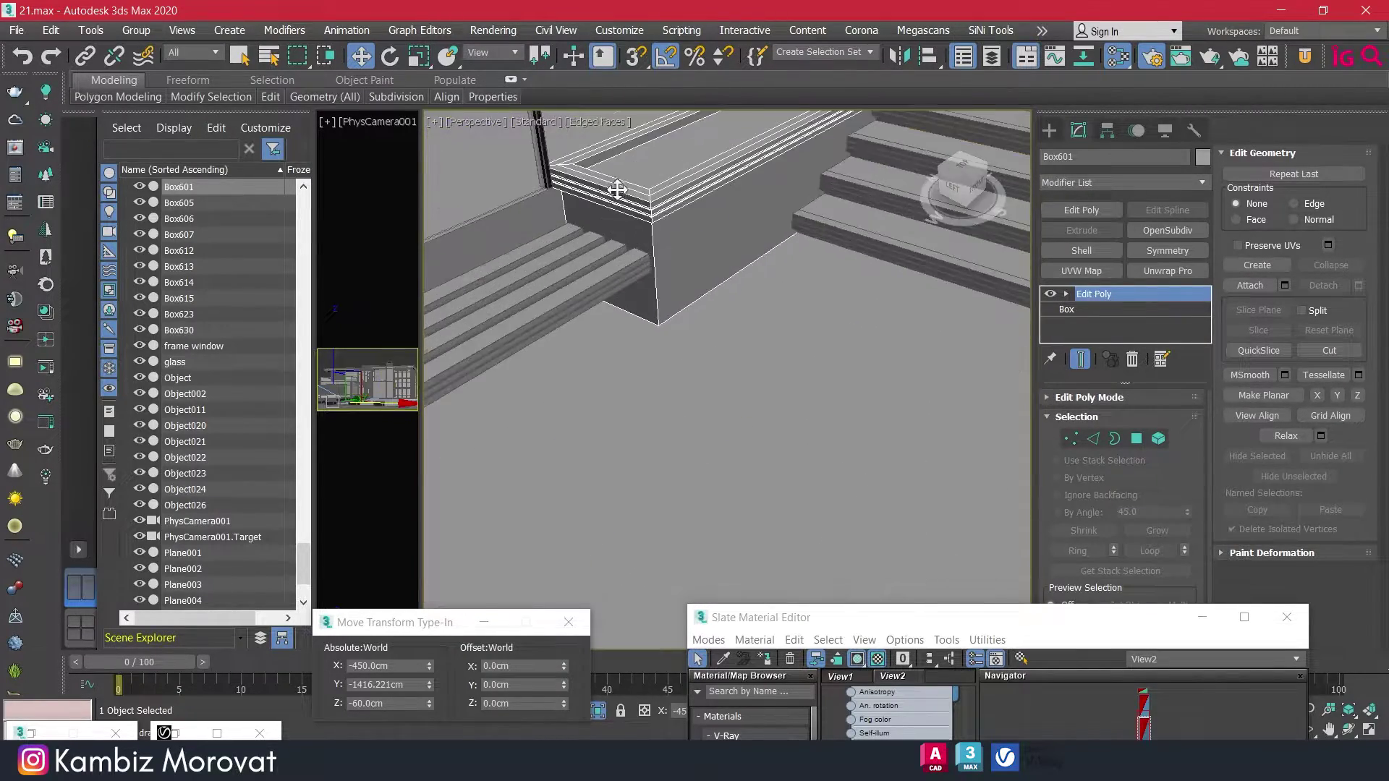
pyautogui.scroll(3, 730, 213)
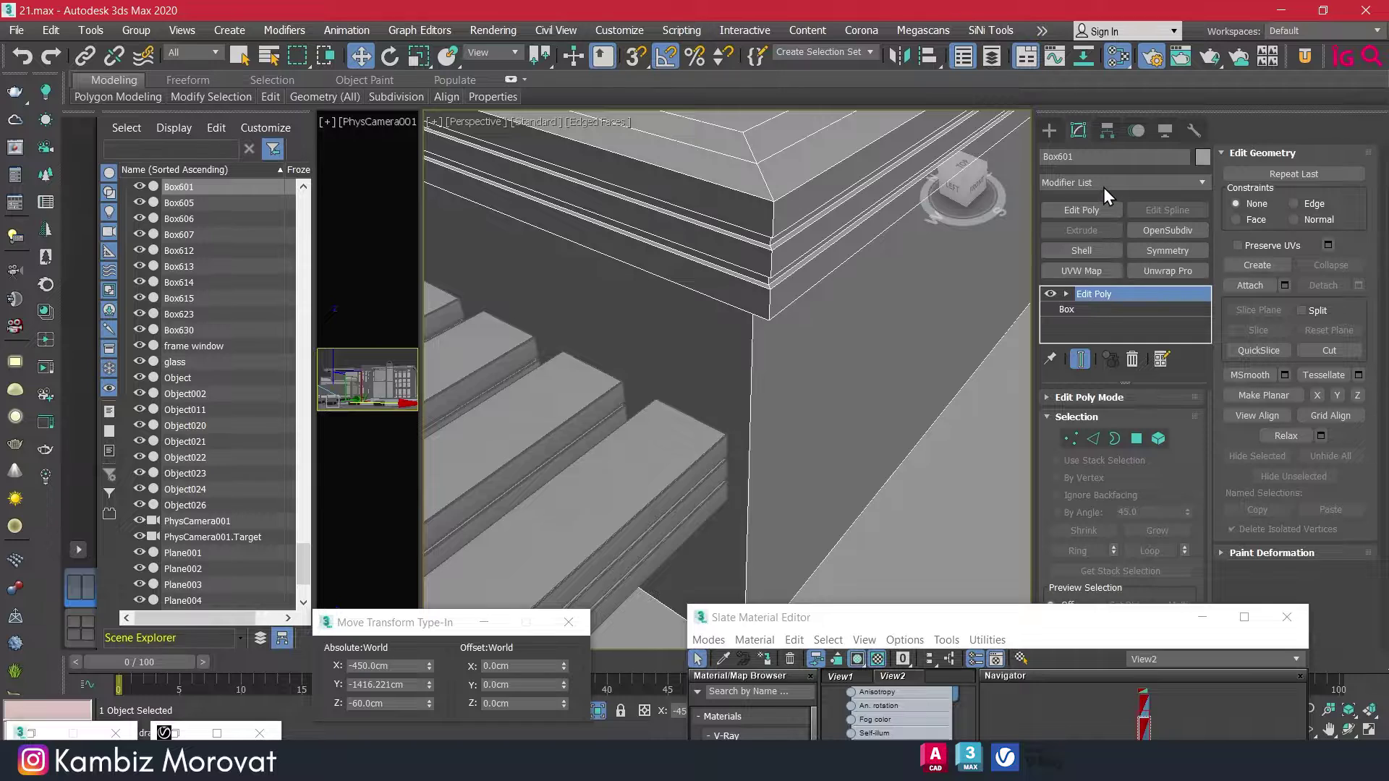
# Add a Chamfer modifier to Box601 with Patch mitering and a trial 0.25cm amount.
pyautogui.click(1103, 188)
pyautogui.scroll(-3, 1104, 188)
pyautogui.click(1092, 197)
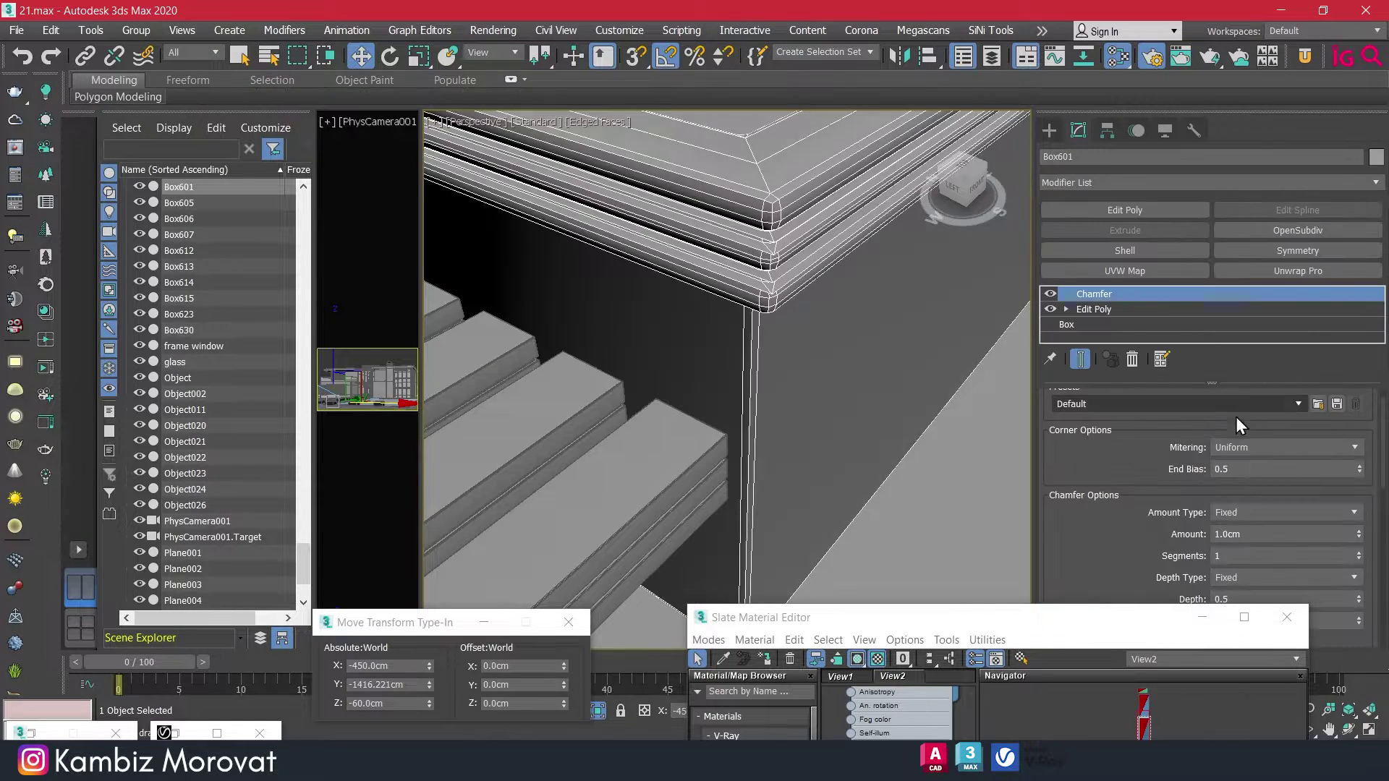
pyautogui.click(1246, 528)
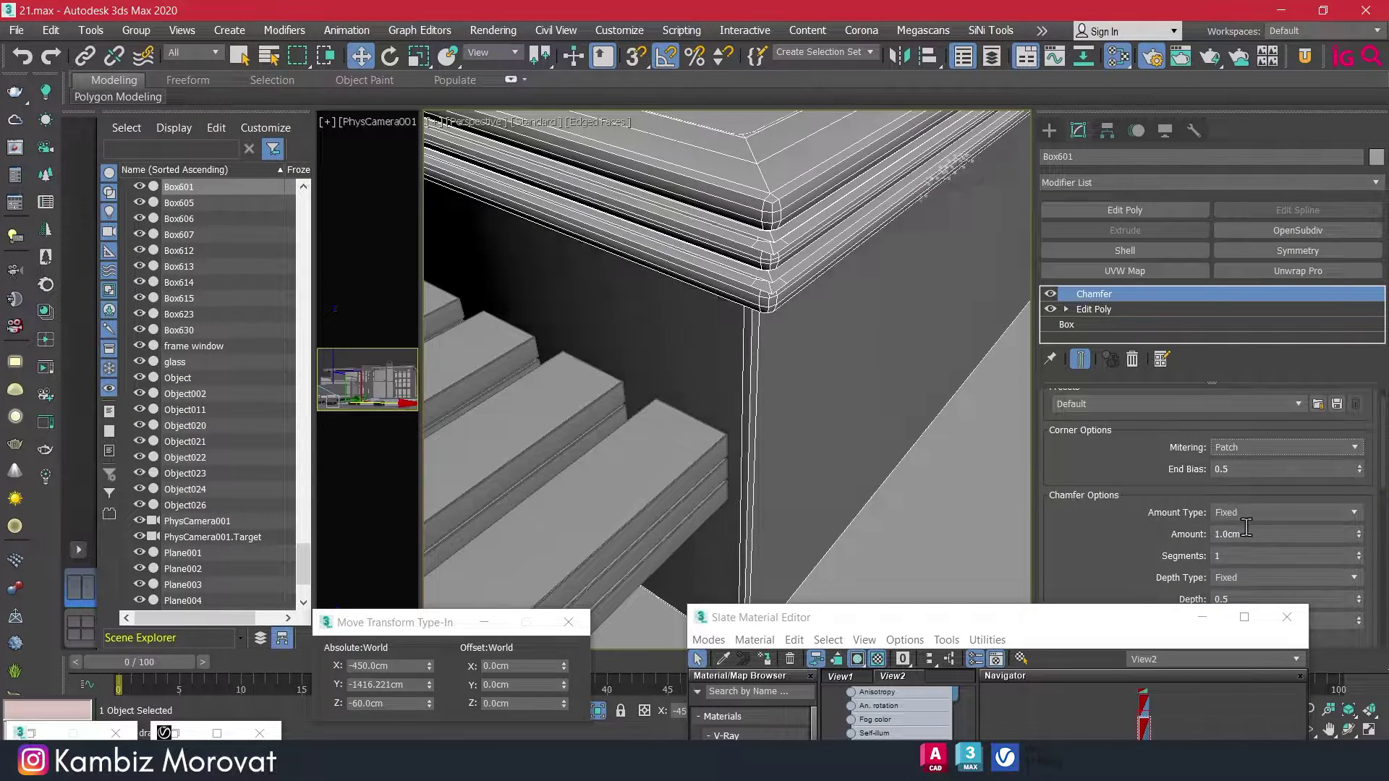
pyautogui.write('2.5')
pyautogui.press('Return')
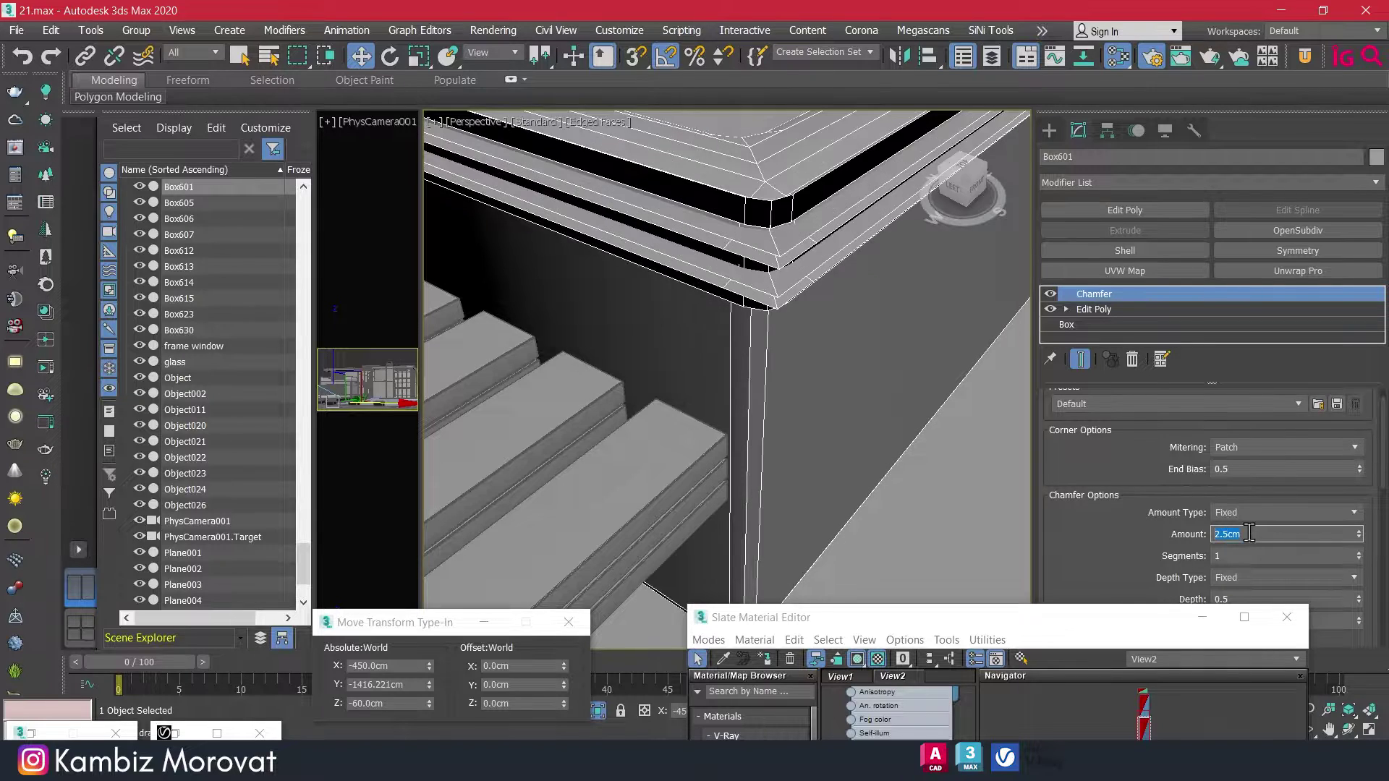
pyautogui.write('0.25')
pyautogui.press('Return')
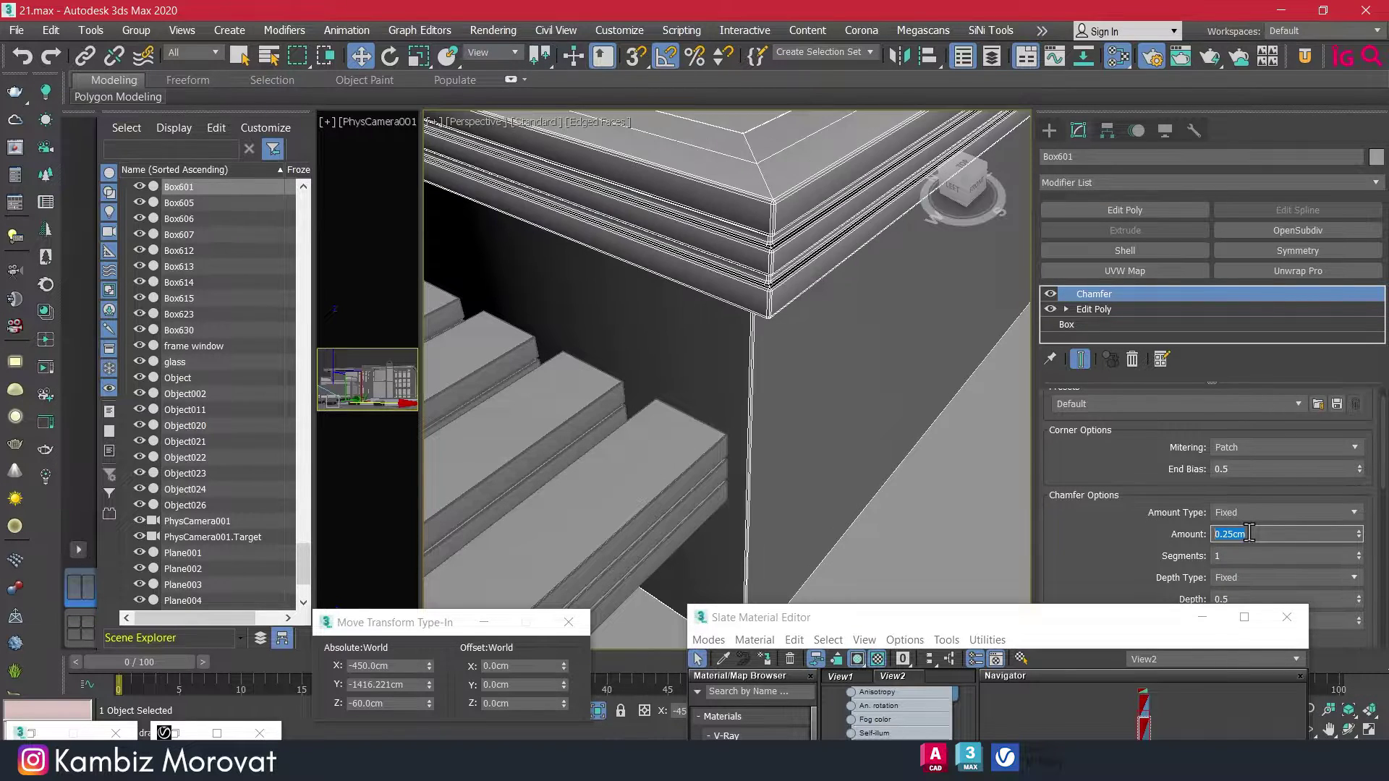
# Give the chamfer two segments and narrow its amount to 0.15cm.
pyautogui.scroll(3, 763, 273)
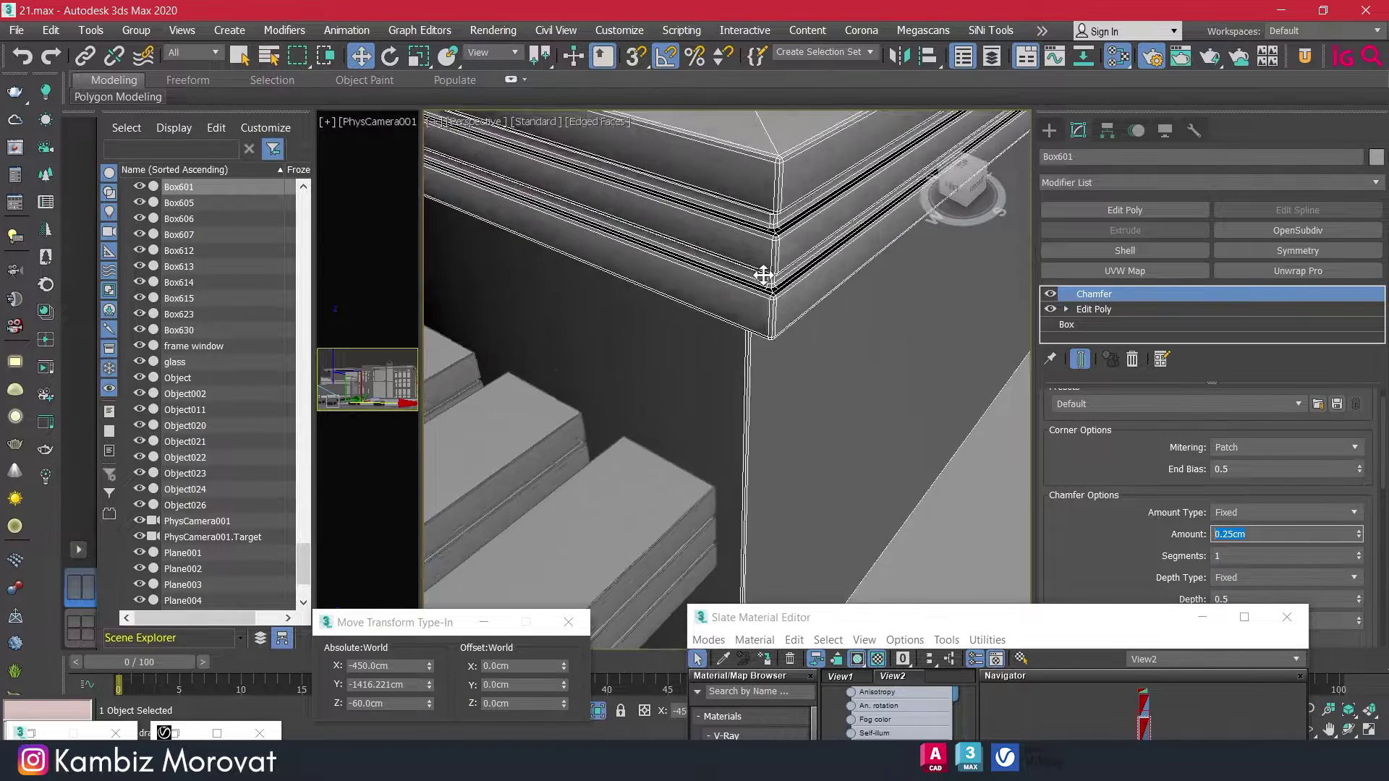
pyautogui.scroll(3, 780, 241)
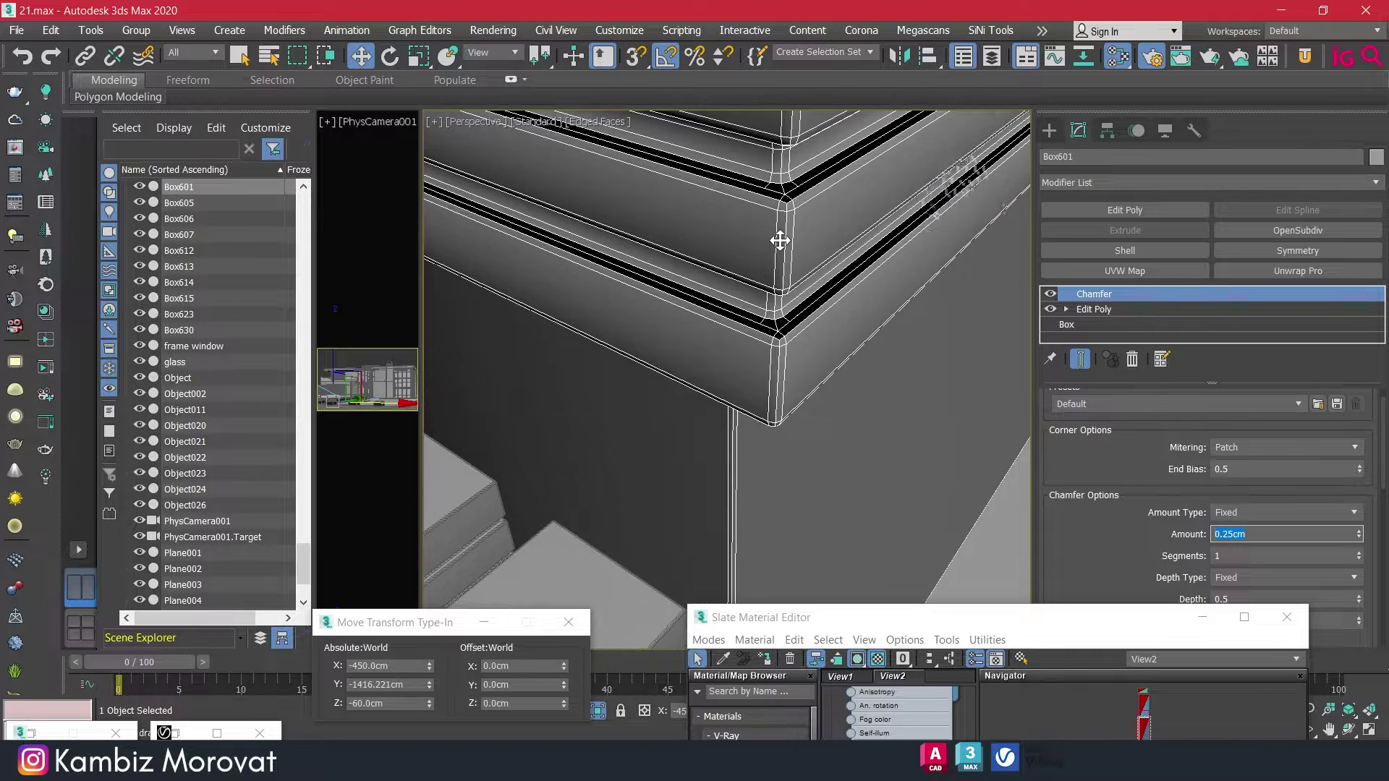
pyautogui.click(1358, 553)
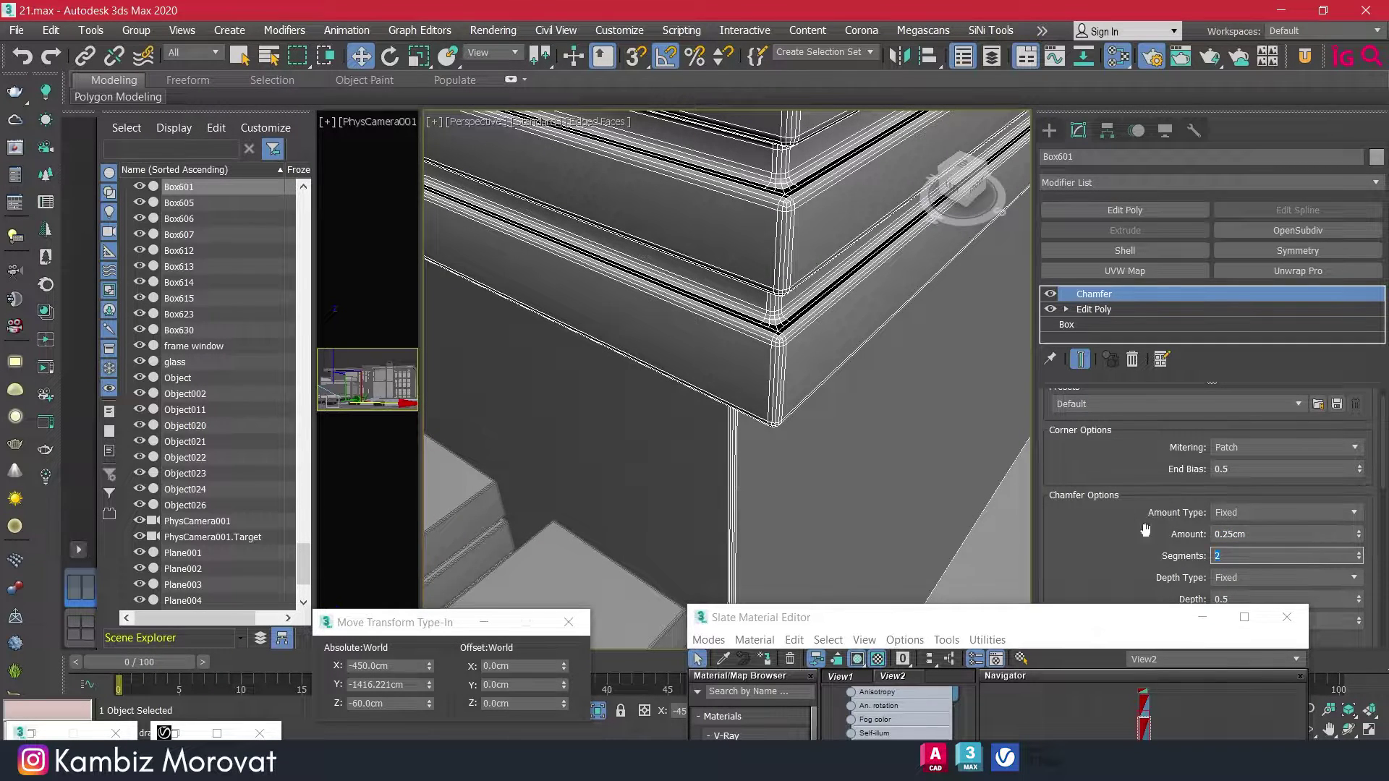
pyautogui.keyDown('alt'); pyautogui.moveTo(827, 346); pyautogui.dragTo(748, 336, button='middle'); pyautogui.keyUp('alt')
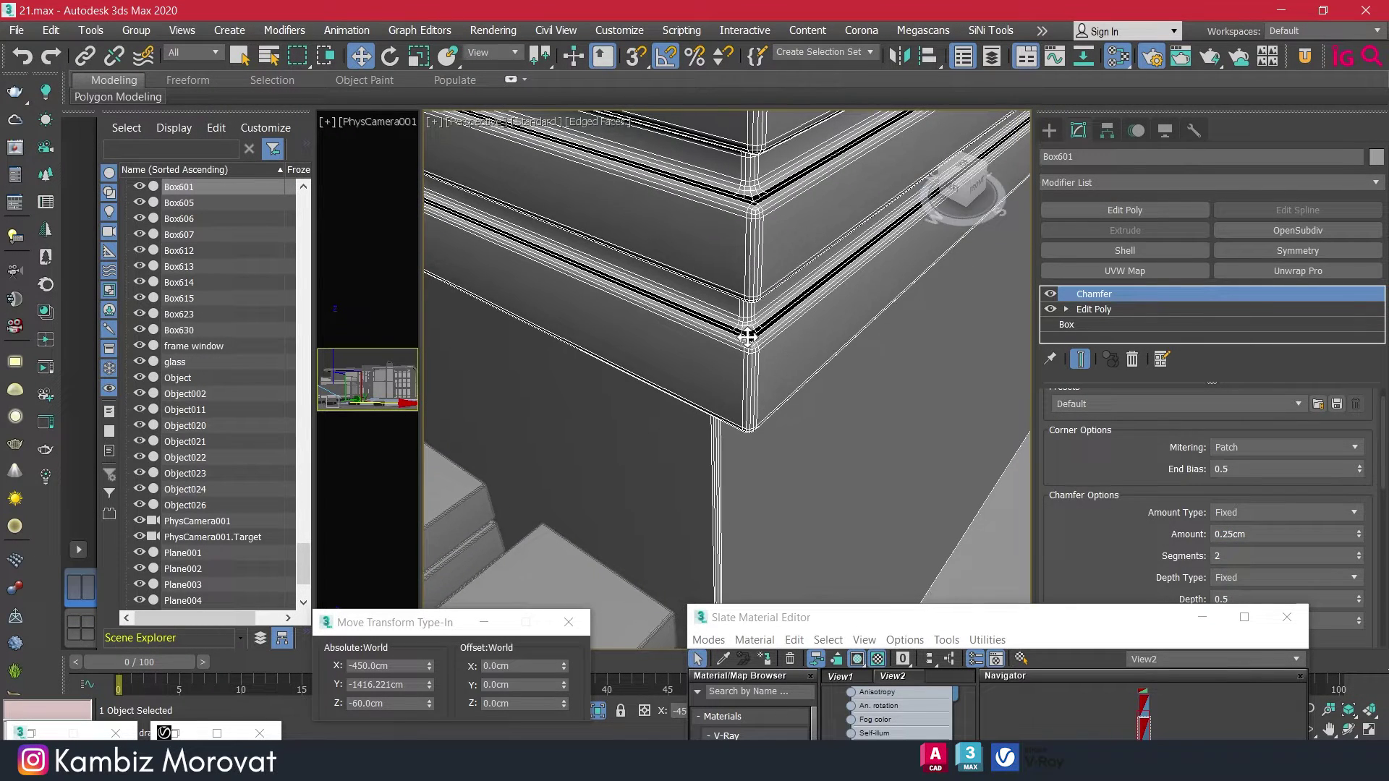
pyautogui.click(1274, 535)
pyautogui.write('.2')
pyautogui.press('Return')
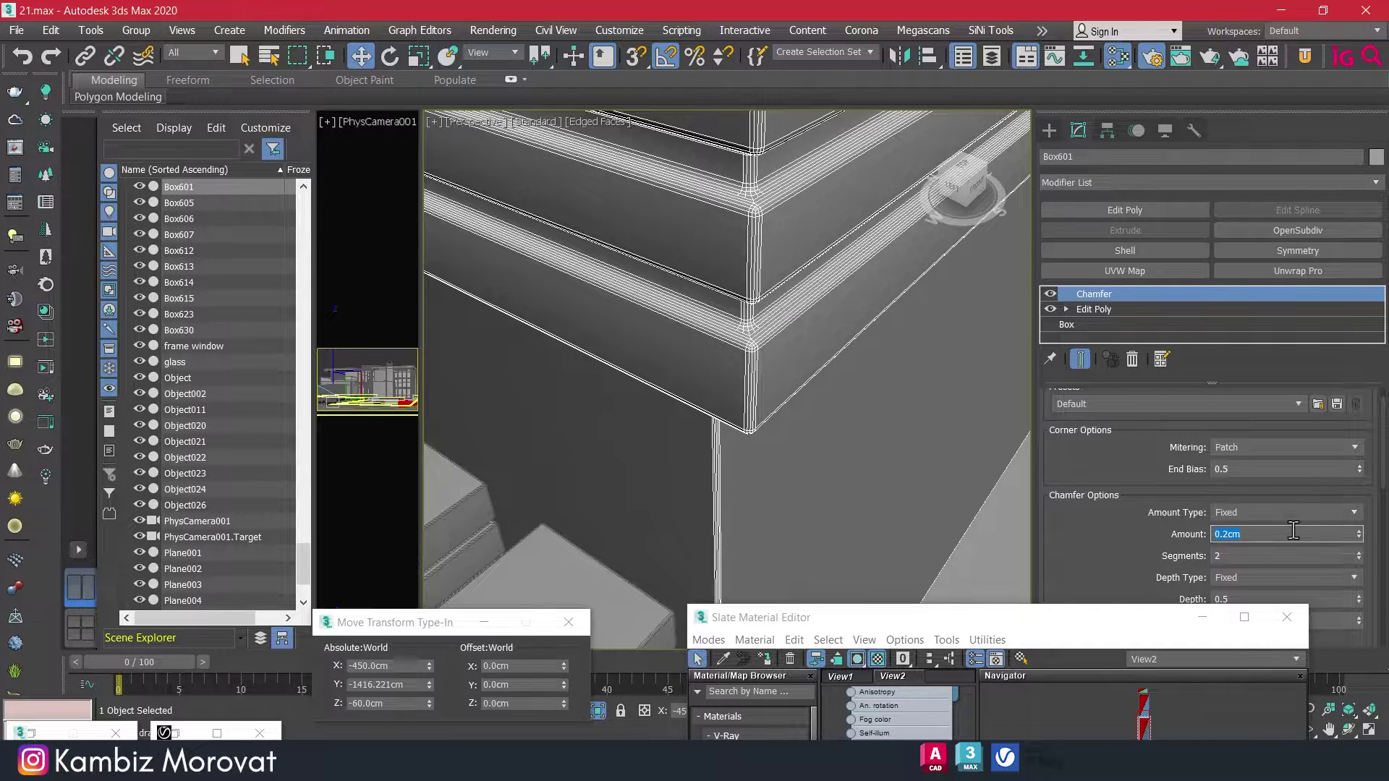
pyautogui.press('Return')
pyautogui.scroll(-3, 893, 389)
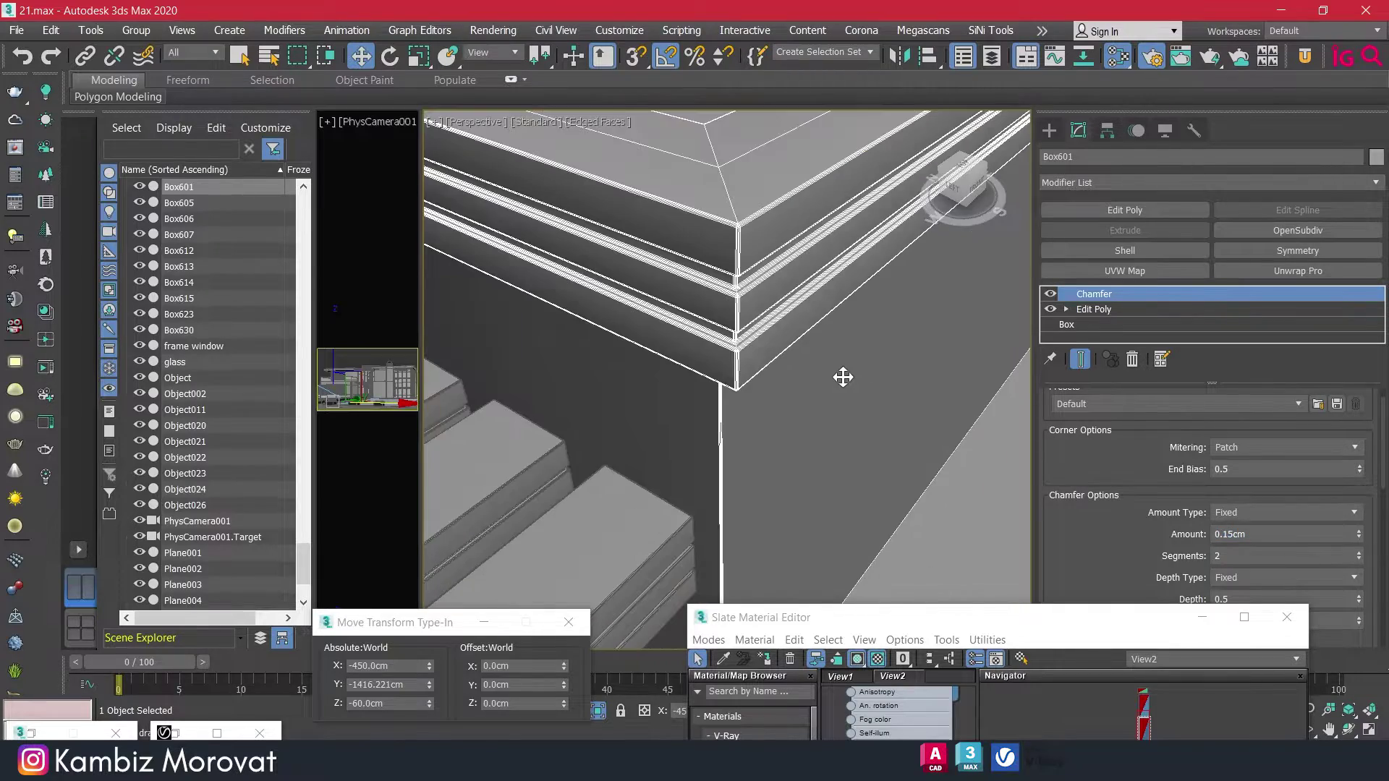
pyautogui.moveTo(839, 375)
pyautogui.keyDown('alt'); pyautogui.mouseDown(button='middle')
pyautogui.moveTo(814, 382)
pyautogui.moveTo(759, 492)
pyautogui.mouseUp(button='middle'); pyautogui.keyUp('alt')
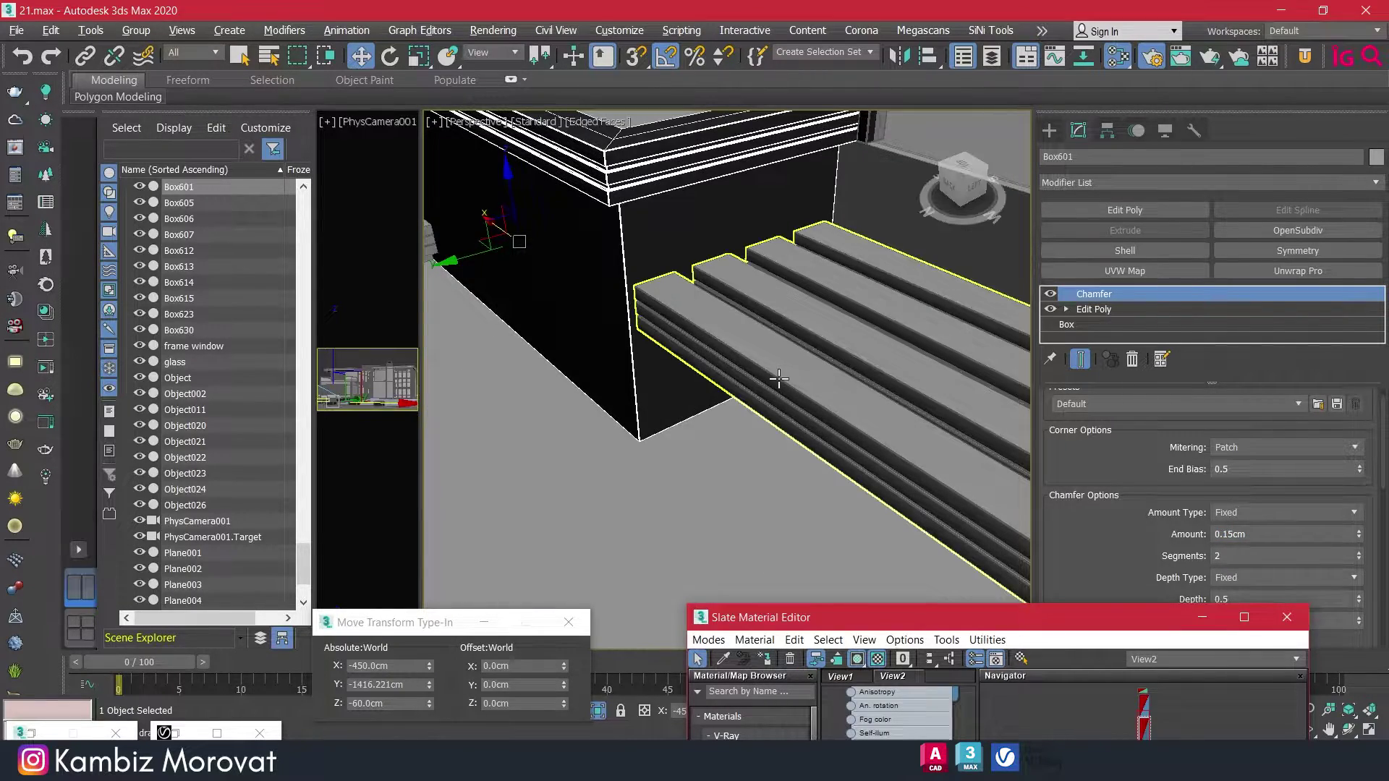
# Select the steps object Box607 and view it from a wide angle.
pyautogui.click(774, 377)
pyautogui.keyDown('alt'); pyautogui.moveTo(775, 377); pyautogui.dragTo(800, 378, button='middle'); pyautogui.keyUp('alt')
pyautogui.scroll(3, 837, 374)
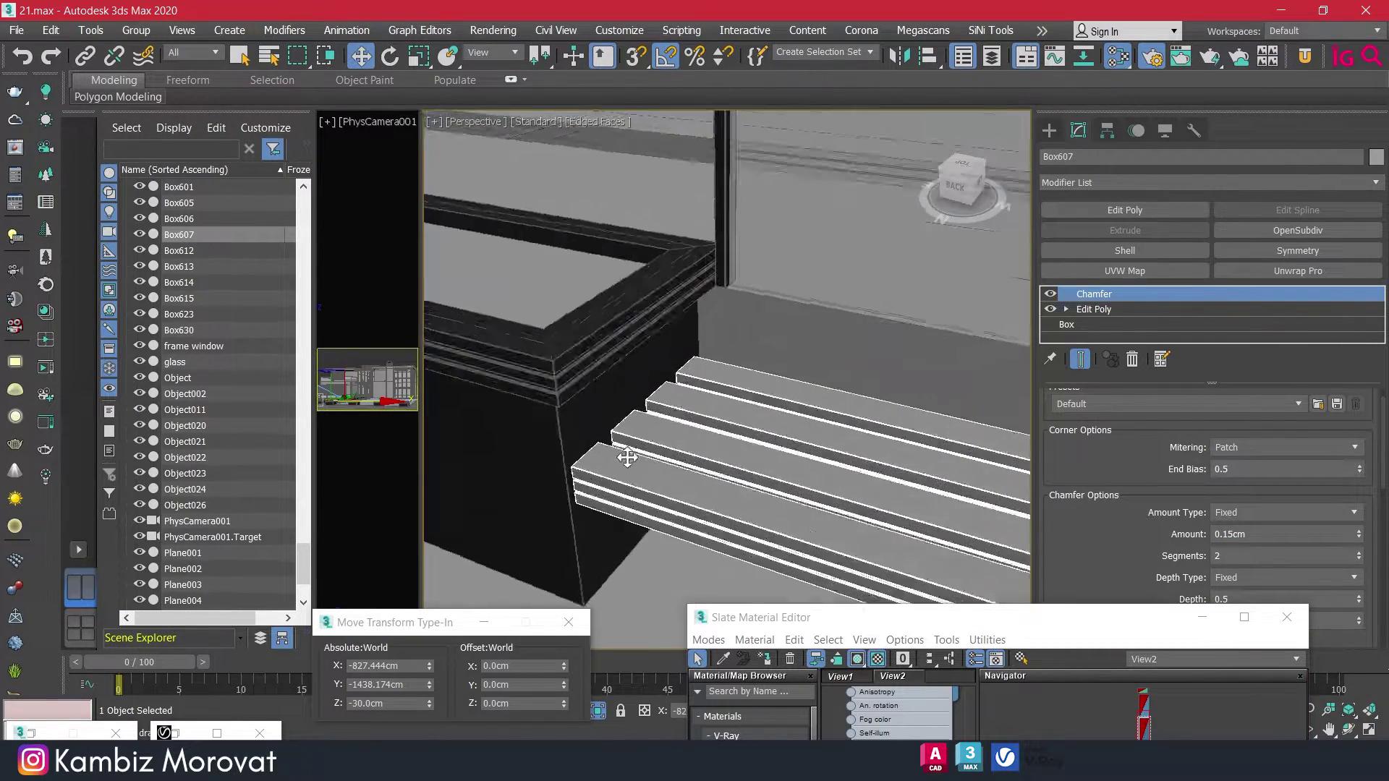
pyautogui.scroll(-6, 620, 456)
pyautogui.keyDown('alt'); pyautogui.moveTo(651, 434); pyautogui.dragTo(775, 375, button='middle'); pyautogui.keyUp('alt')
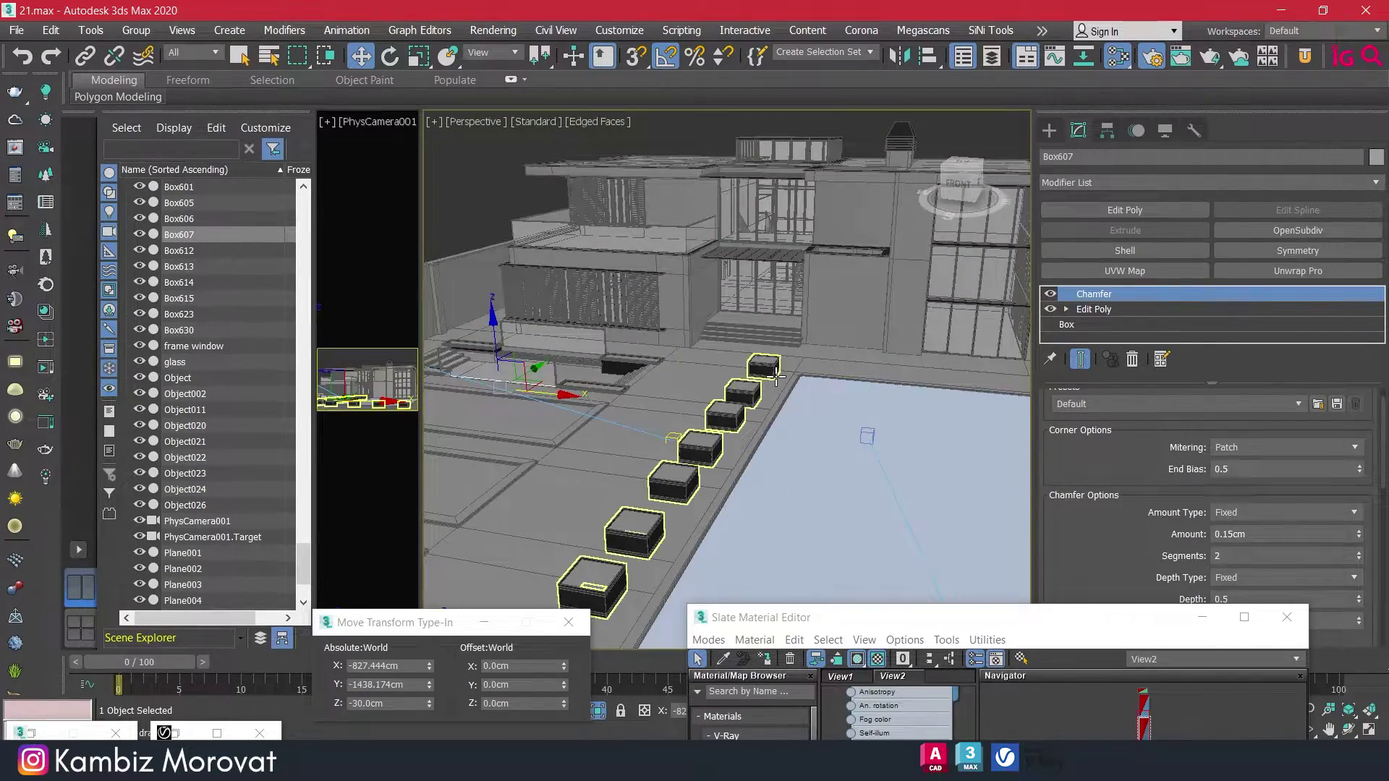
# Select Box612 and delete its Chamfer modifier, leaving only Edit Poly.
pyautogui.click(785, 383)
pyautogui.scroll(3, 781, 405)
pyautogui.keyDown('alt'); pyautogui.moveTo(781, 405); pyautogui.dragTo(781, 421, button='middle'); pyautogui.keyUp('alt')
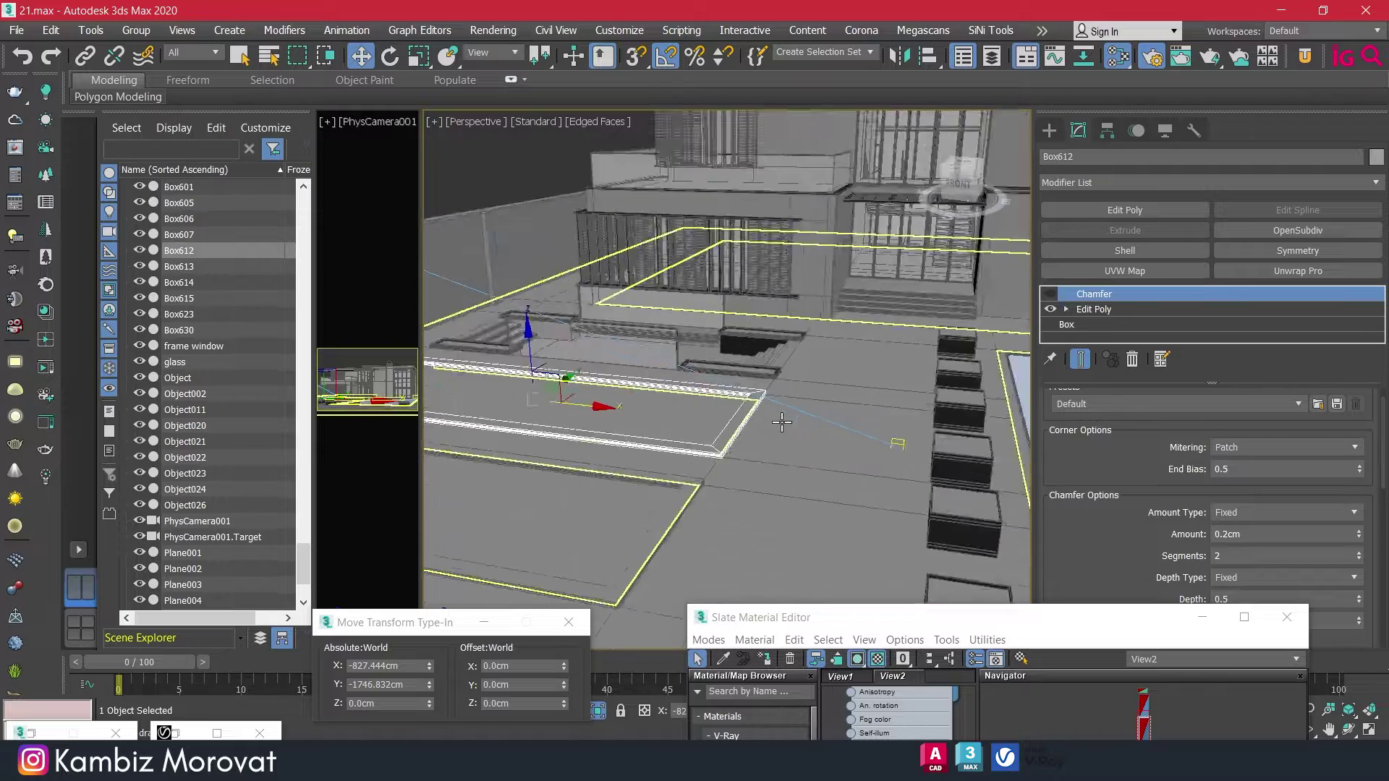
pyautogui.scroll(3, 781, 421)
pyautogui.scroll(2, 695, 434)
pyautogui.scroll(2, 676, 496)
pyautogui.scroll(2, 660, 471)
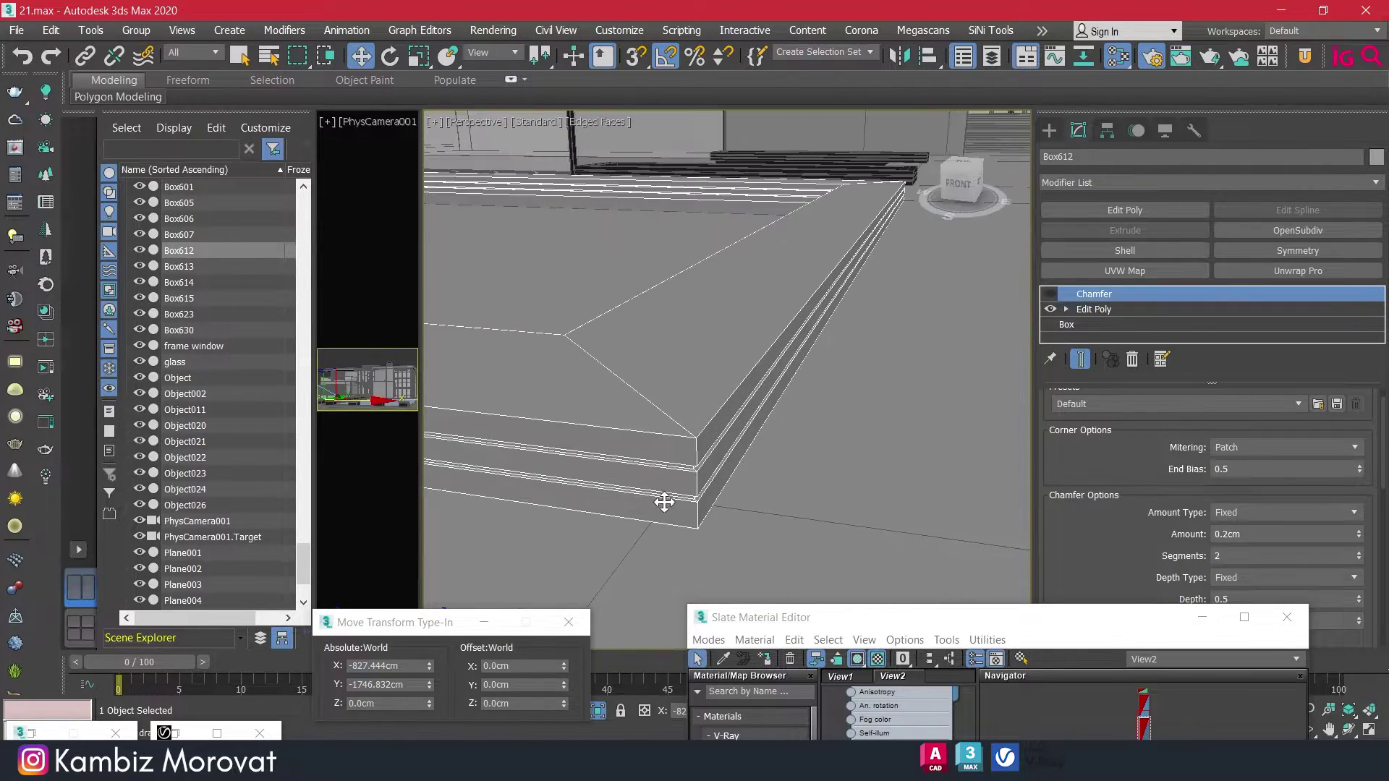
pyautogui.click(1132, 356)
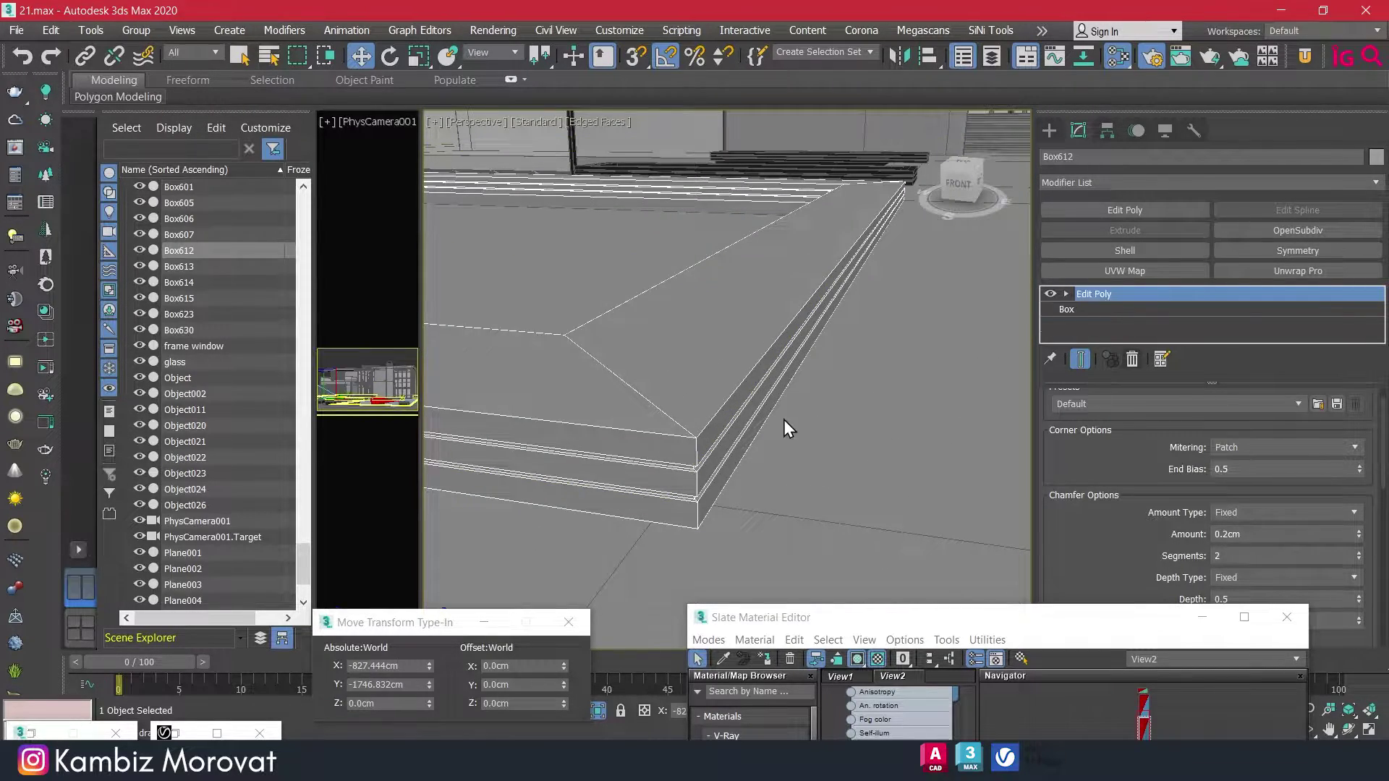
pyautogui.scroll(-3, 783, 419)
pyautogui.scroll(-2, 767, 423)
pyautogui.scroll(2, 741, 425)
# Delete the Chamfer modifier from the border object Box613.
pyautogui.click(741, 425)
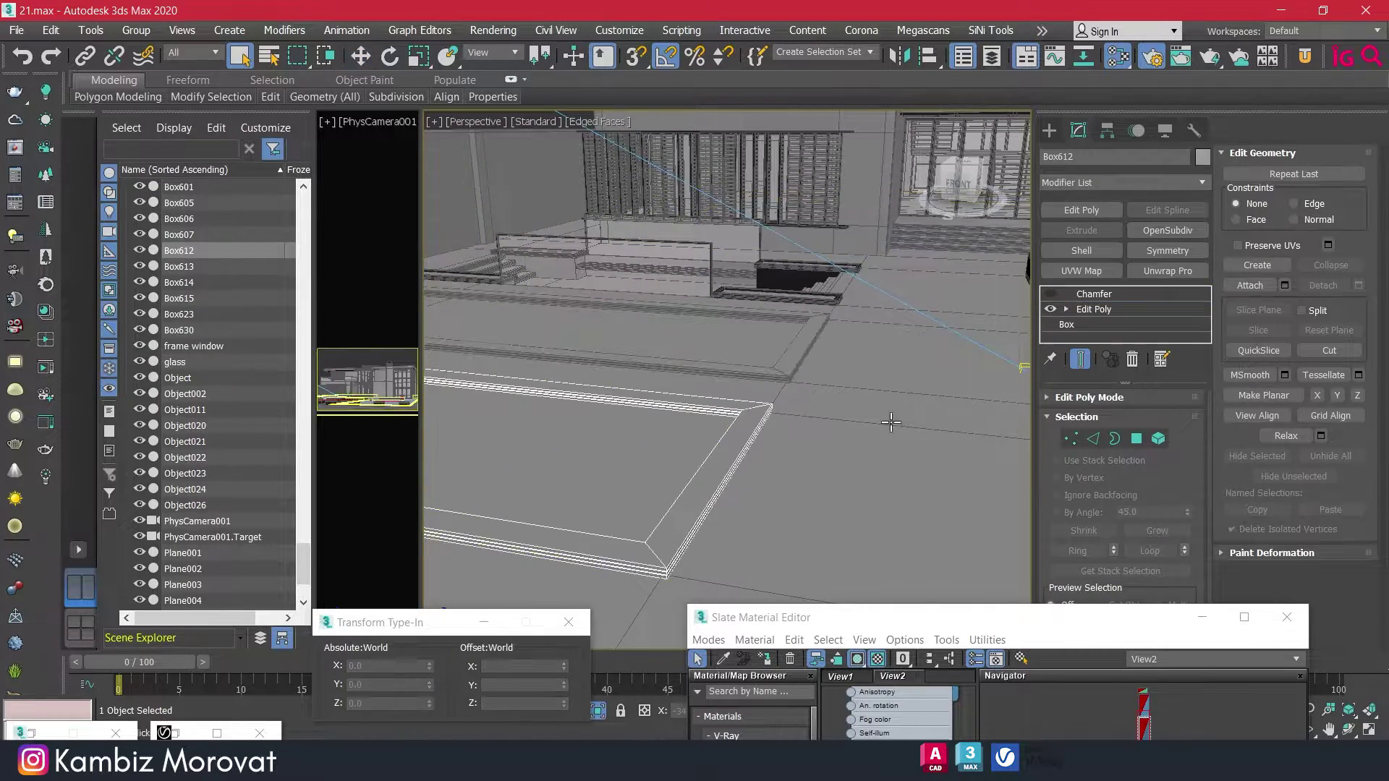
pyautogui.scroll(3, 724, 434)
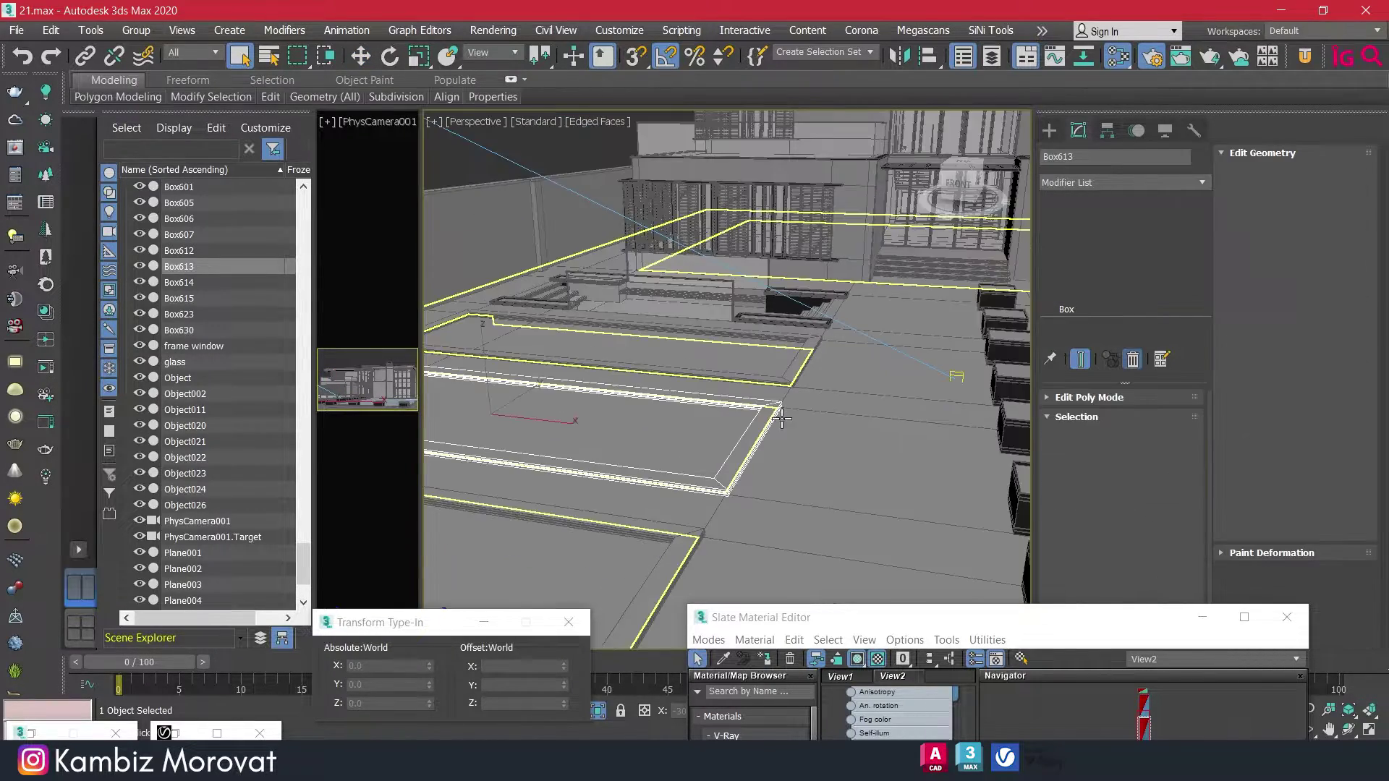
pyautogui.scroll(3, 723, 441)
pyautogui.scroll(2, 722, 463)
pyautogui.click(1094, 294)
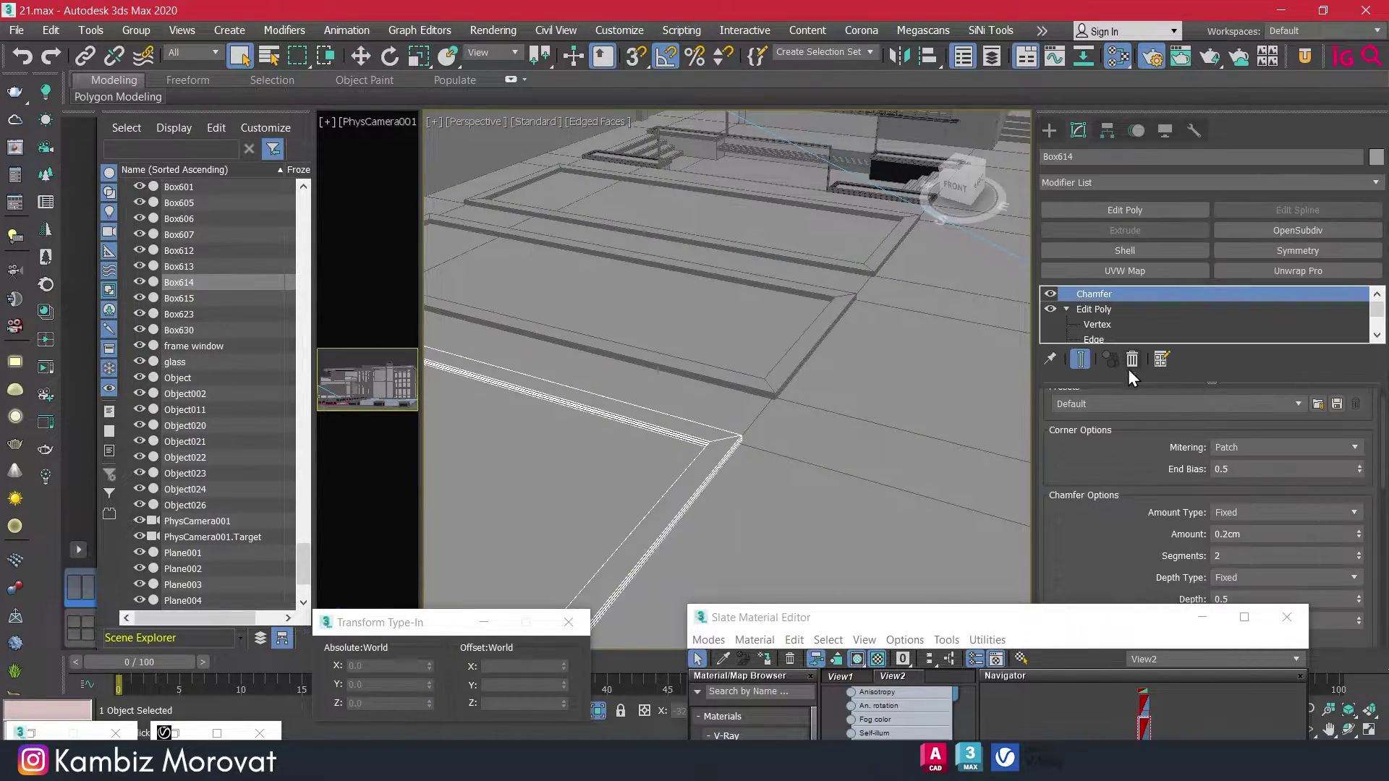
pyautogui.click(1136, 357)
# Attach borders Box612 and Box613 to Box614, then exit Attach.
pyautogui.click(738, 366)
pyautogui.scroll(-2, 745, 390)
pyautogui.moveTo(747, 406); pyautogui.dragTo(802, 304, button='middle')
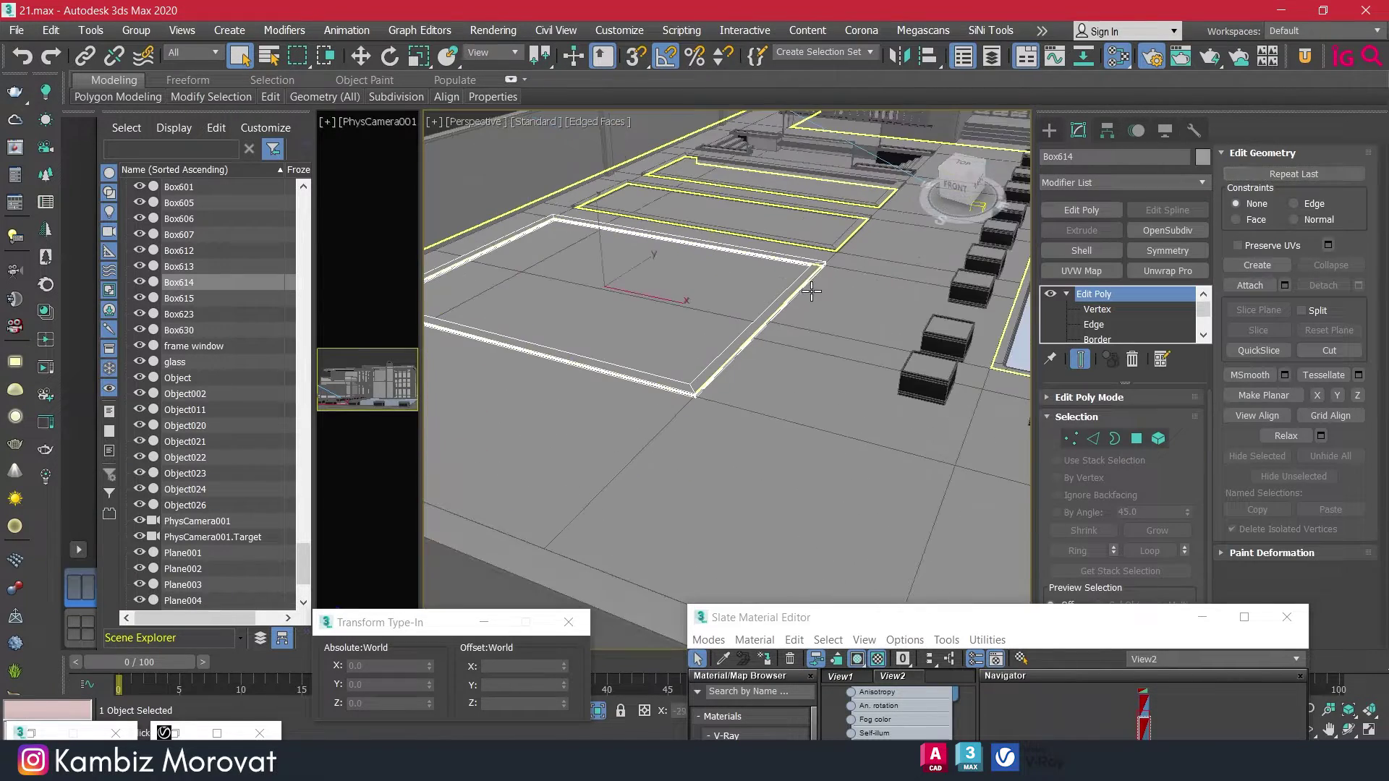
pyautogui.scroll(1, 796, 317)
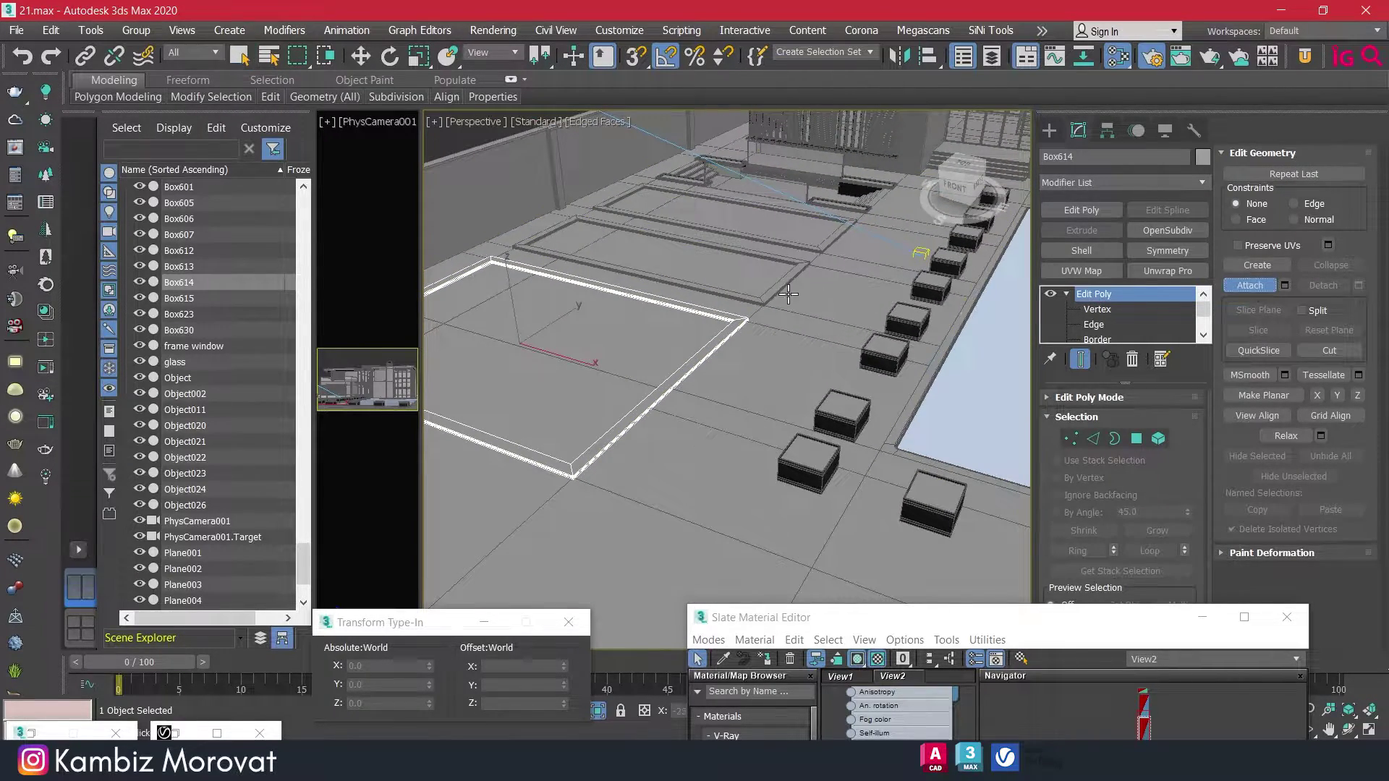
pyautogui.scroll(-1, 788, 293)
pyautogui.click(651, 217)
pyautogui.click(687, 167)
pyautogui.scroll(2, 795, 325)
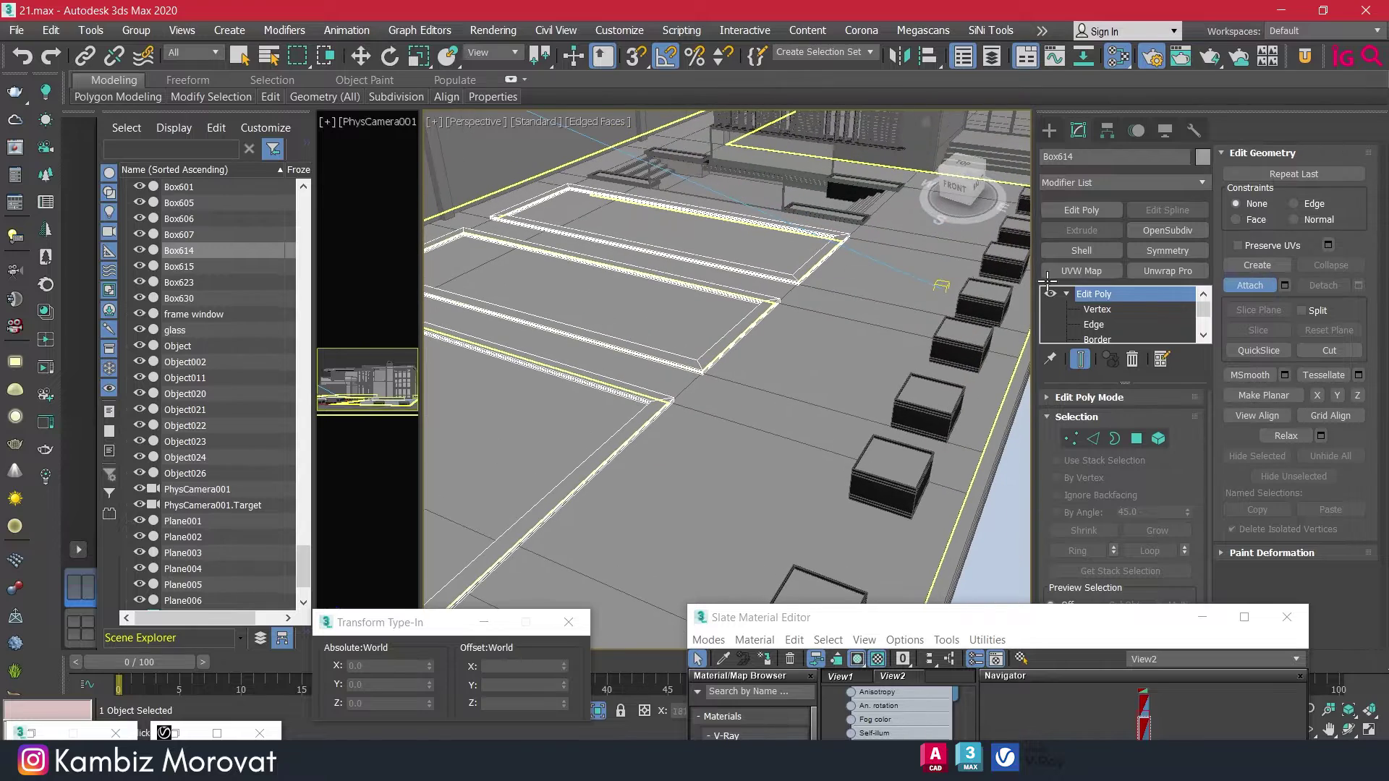
pyautogui.press('w')
pyautogui.scroll(5, 673, 397)
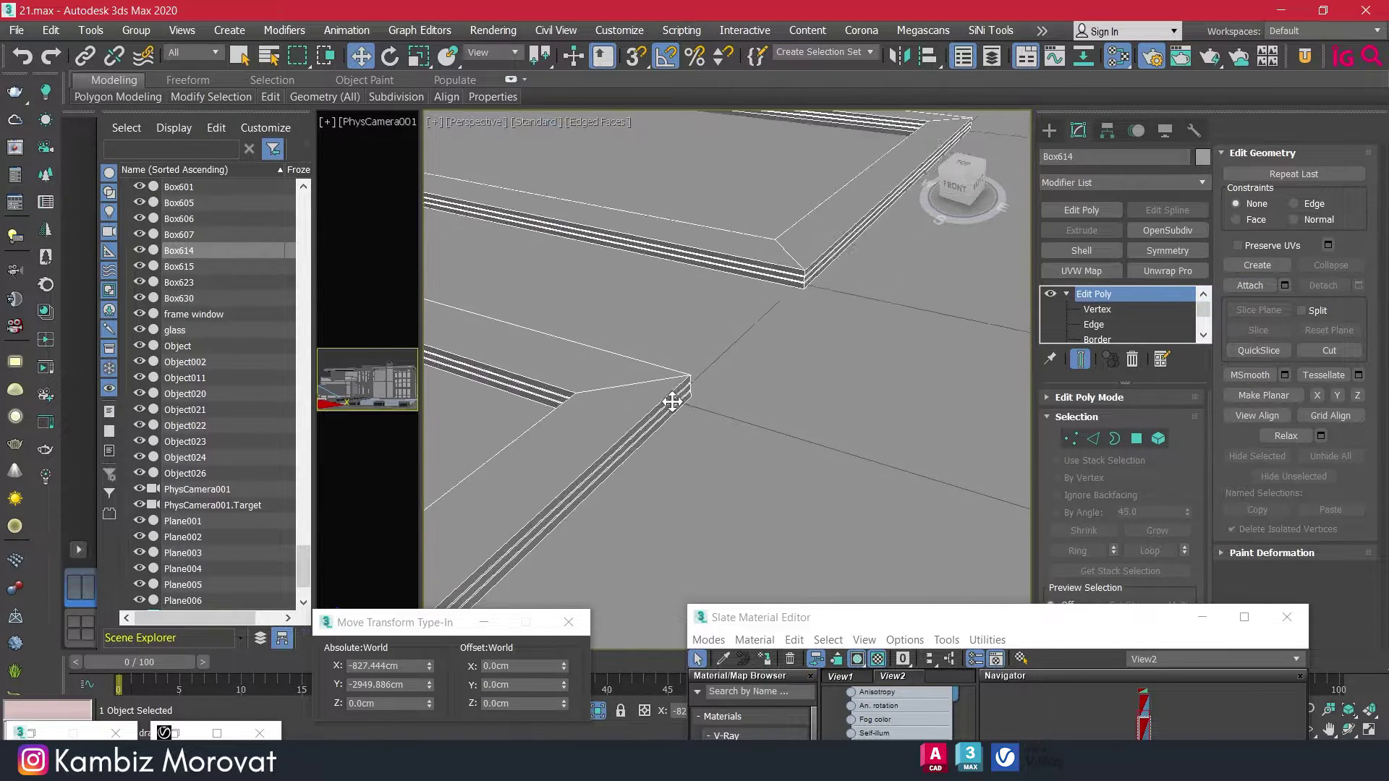
pyautogui.scroll(2, 711, 379)
# Add a Chamfer modifier to Box614 with Patch mitering.
pyautogui.click(1096, 184)
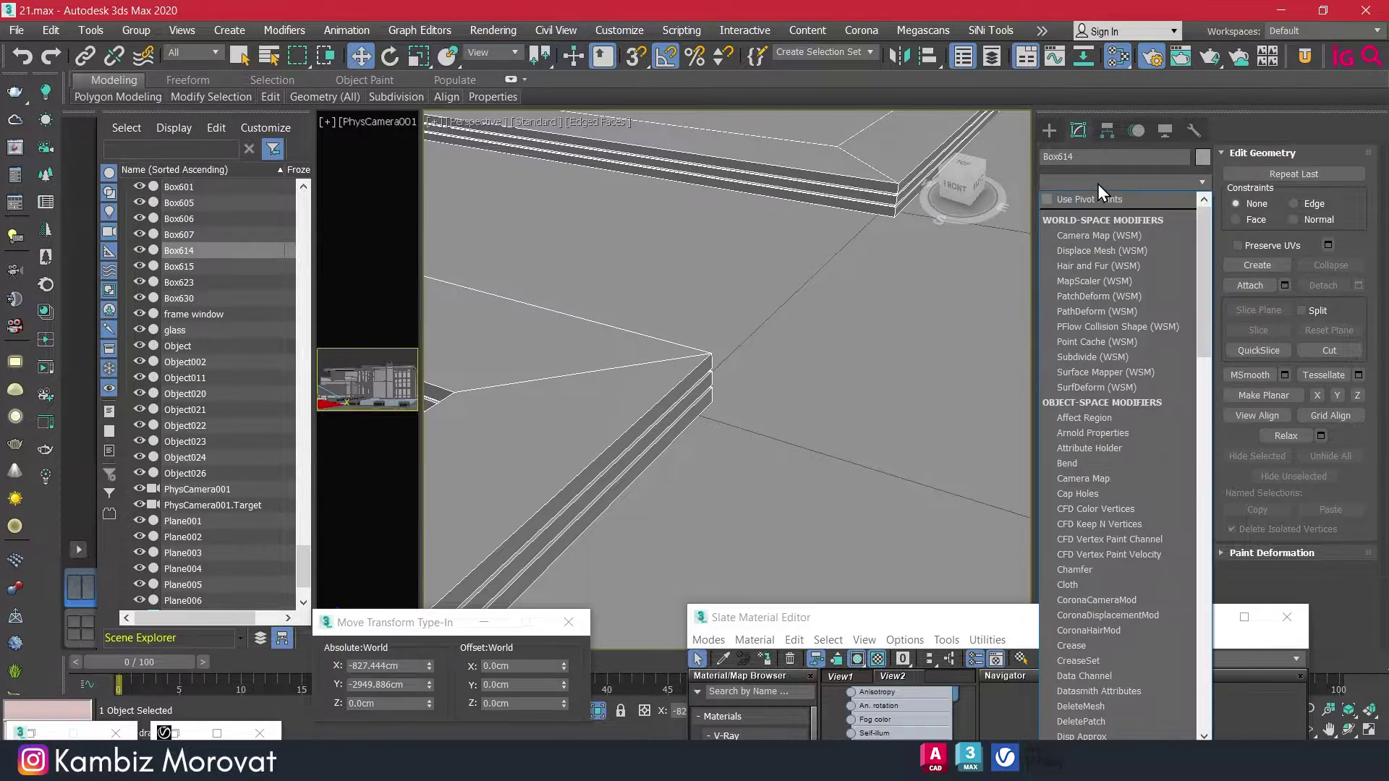
pyautogui.write('ch')
pyautogui.press('Return')
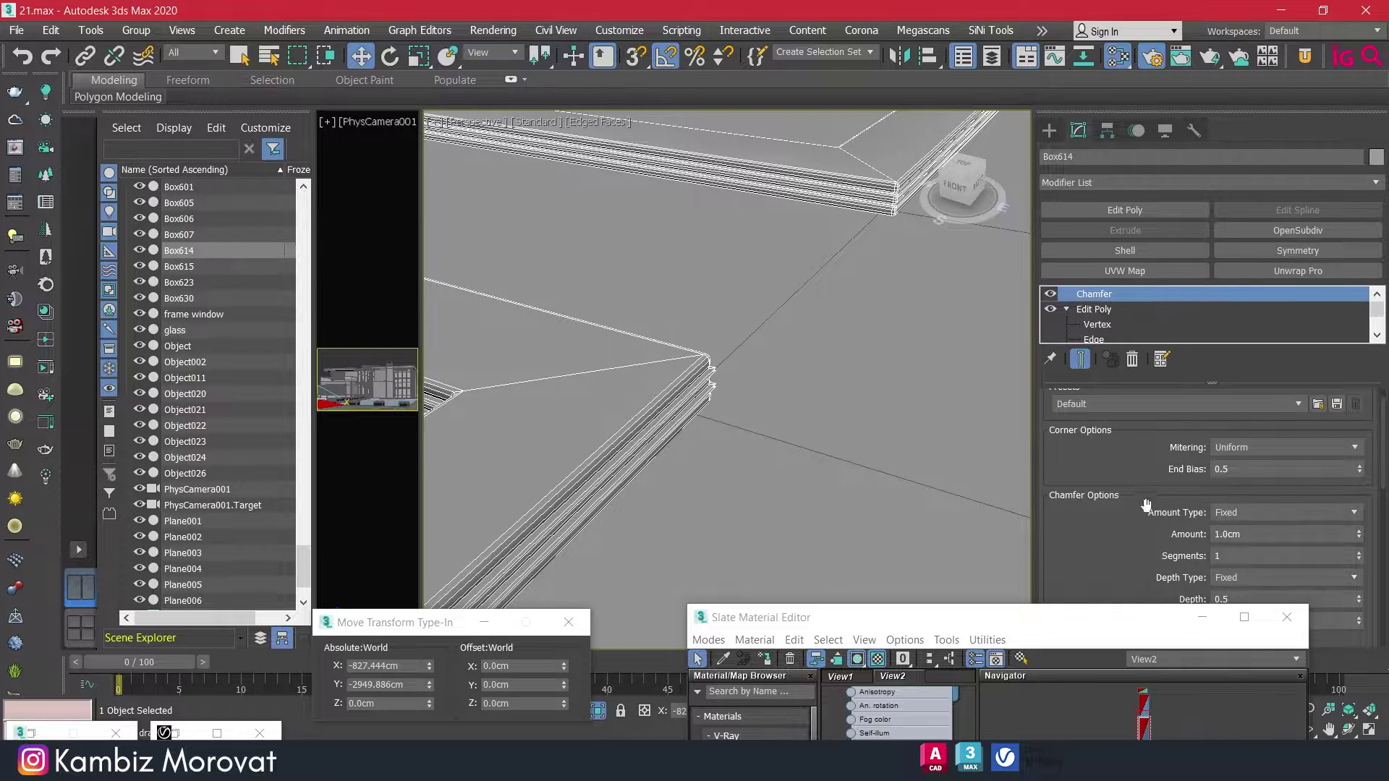
pyautogui.click(1264, 449)
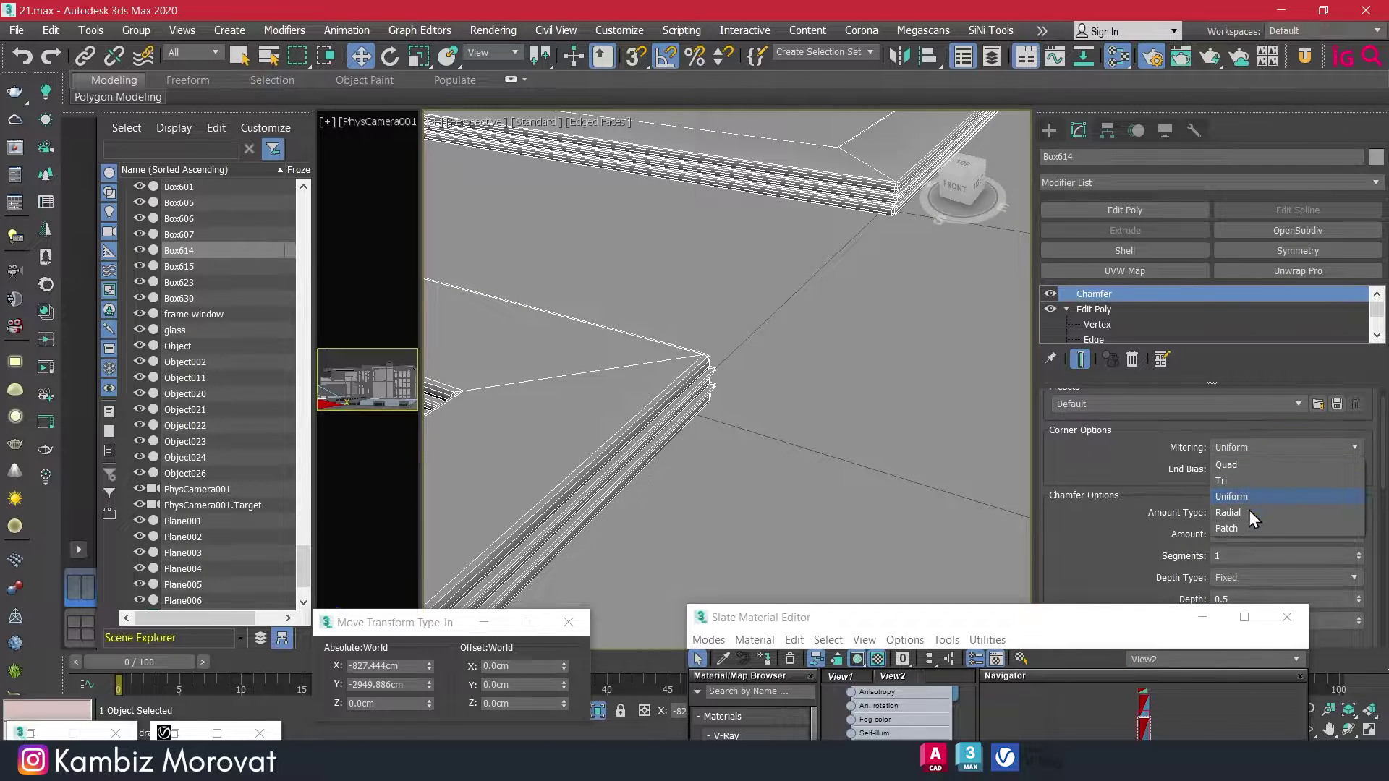
pyautogui.click(1237, 529)
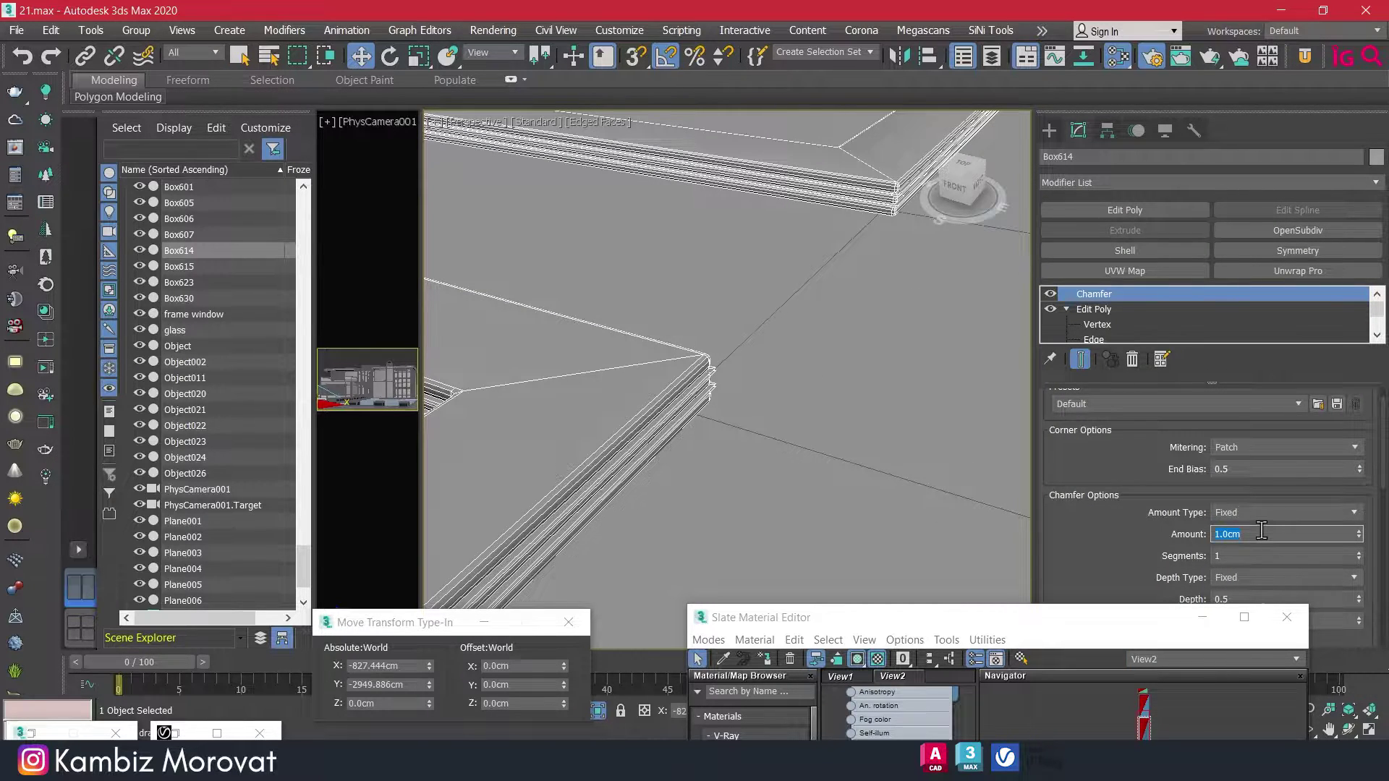
# Set the chamfer amount to 0.2cm with 2 segments.
pyautogui.press('Return')
pyautogui.keyDown('alt'); pyautogui.moveTo(888, 189); pyautogui.dragTo(995, 381, button='middle'); pyautogui.keyUp('alt')
pyautogui.write('.2')
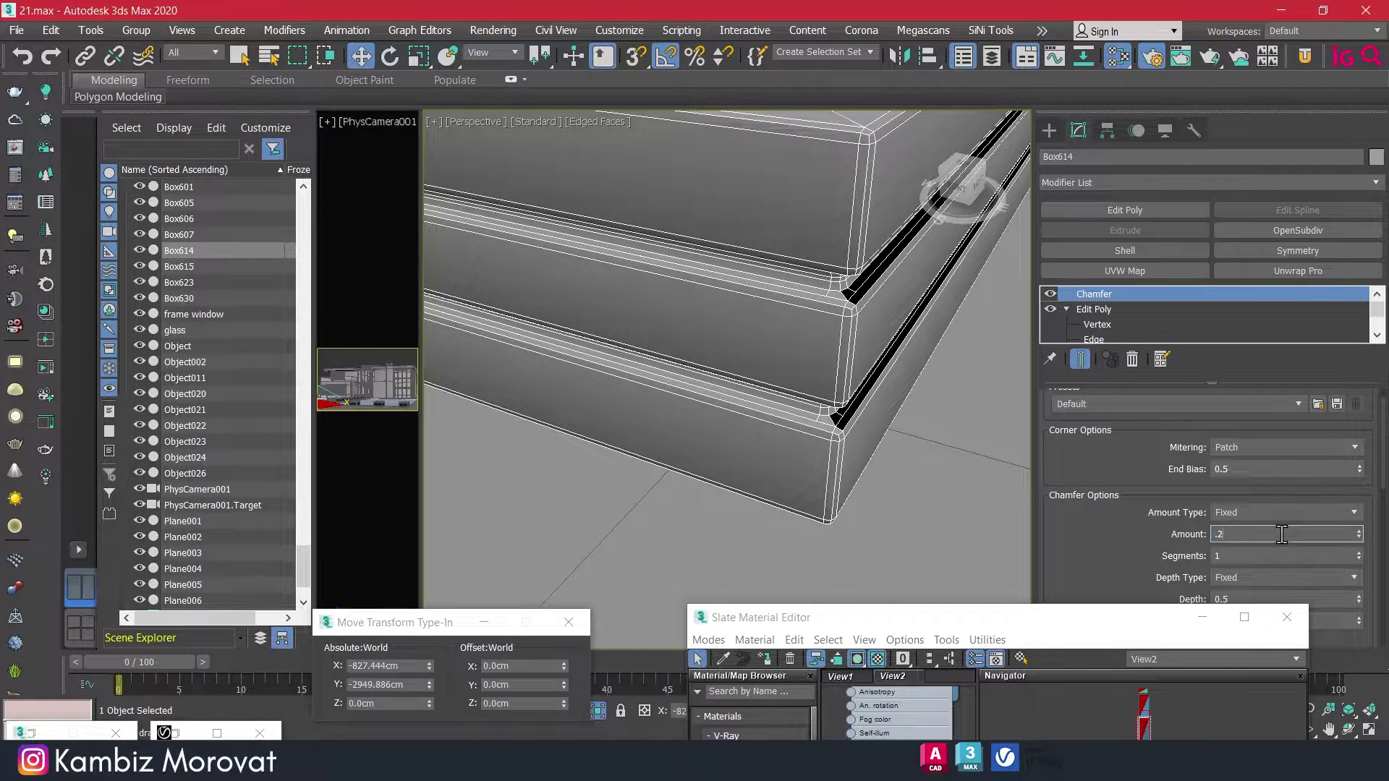
pyautogui.press('Return')
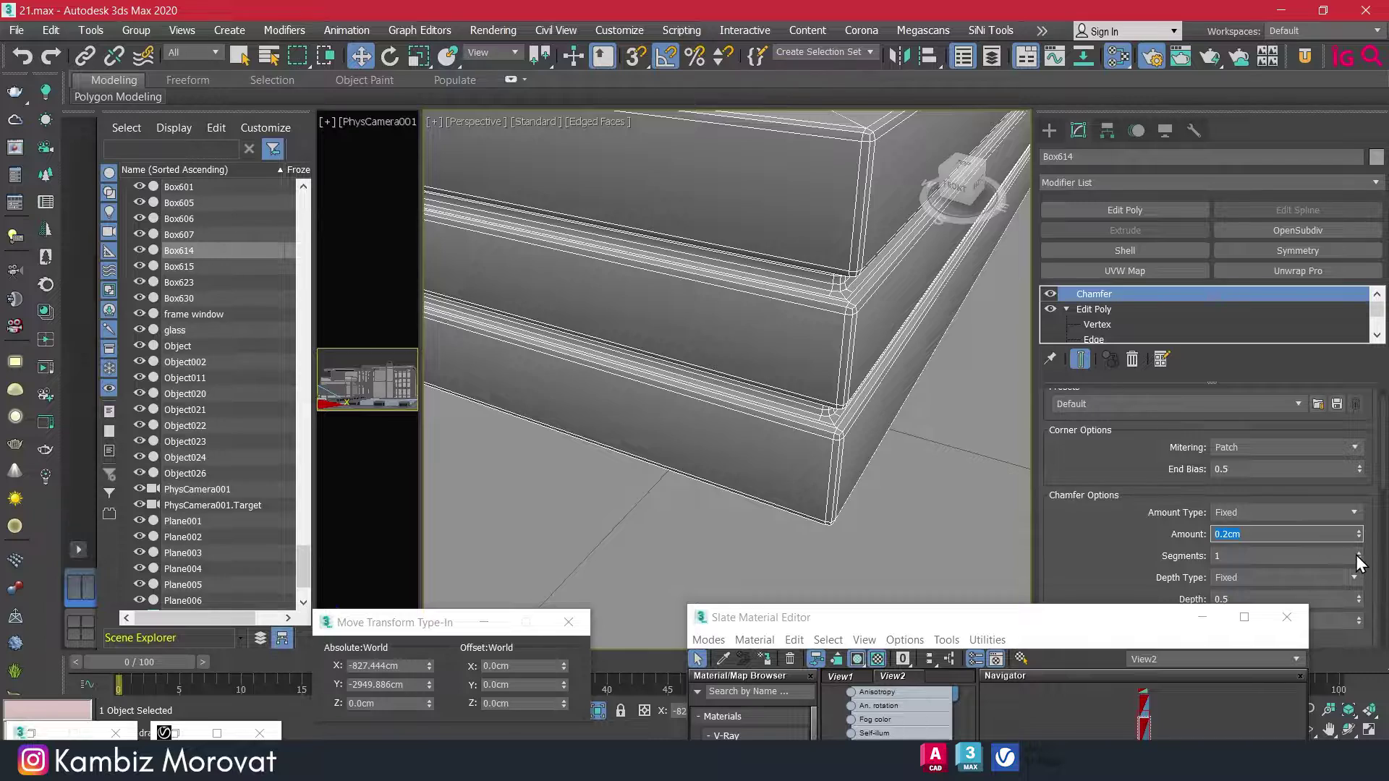
pyautogui.click(1358, 553)
pyautogui.keyDown('alt'); pyautogui.moveTo(834, 376); pyautogui.dragTo(843, 464, button='middle'); pyautogui.keyUp('alt')
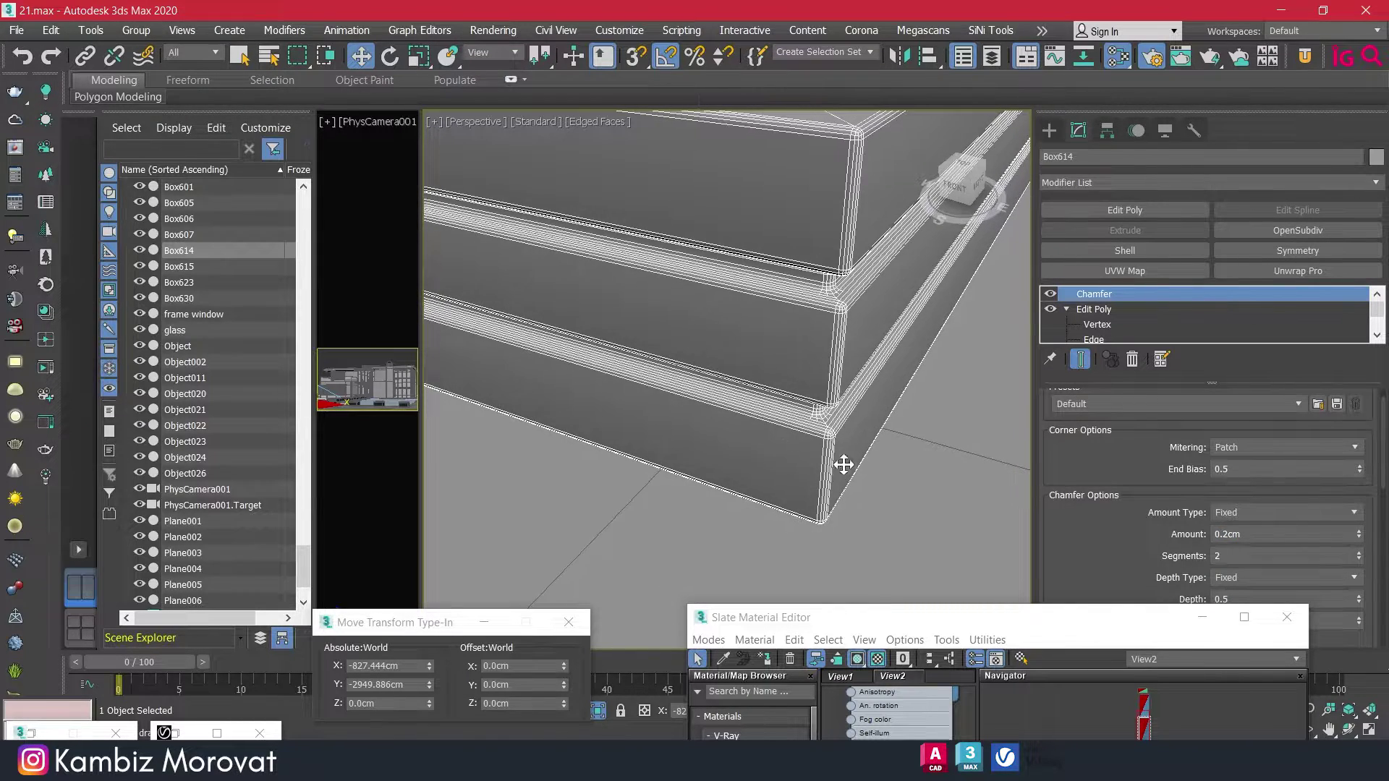
pyautogui.scroll(-3, 862, 378)
pyautogui.scroll(-3, 861, 378)
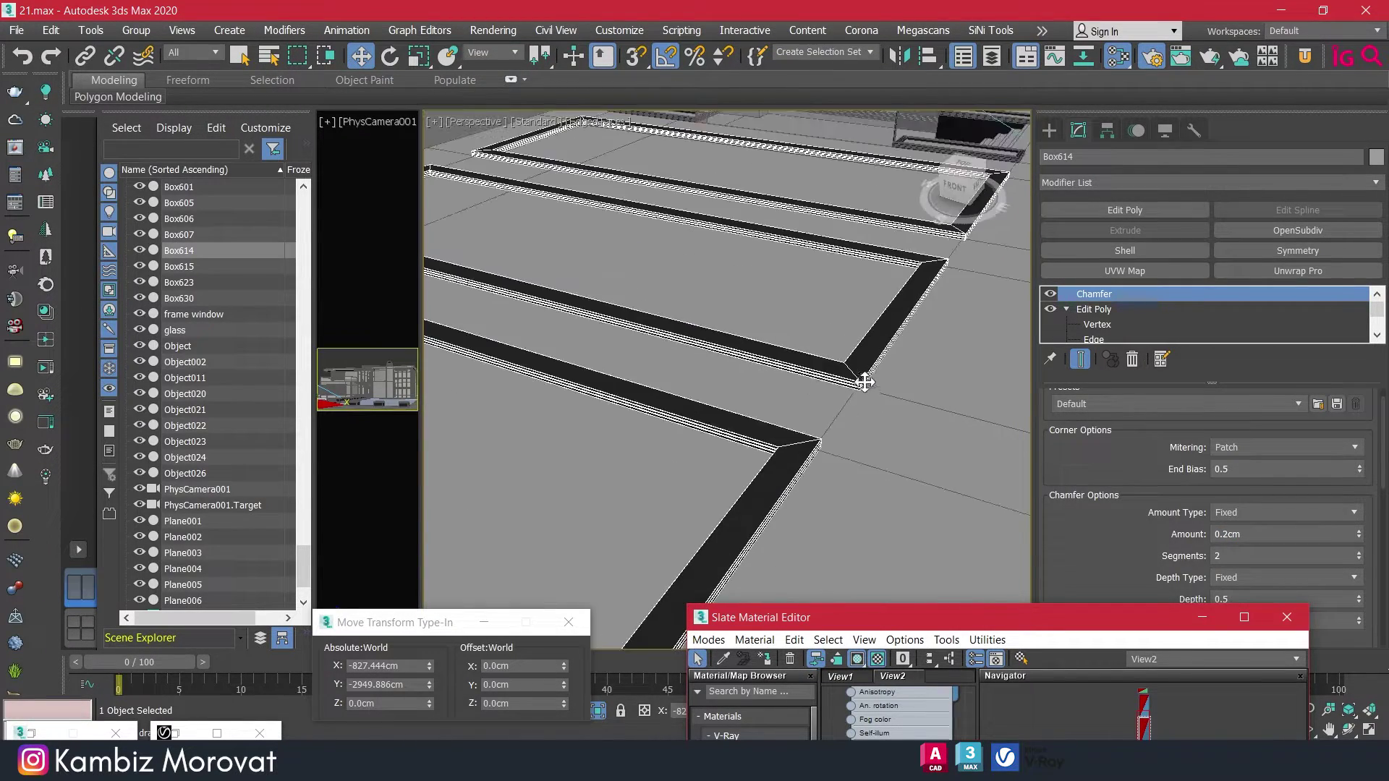
pyautogui.scroll(-3, 832, 366)
pyautogui.scroll(-2, 793, 356)
pyautogui.scroll(2, 793, 356)
pyautogui.scroll(3, 796, 351)
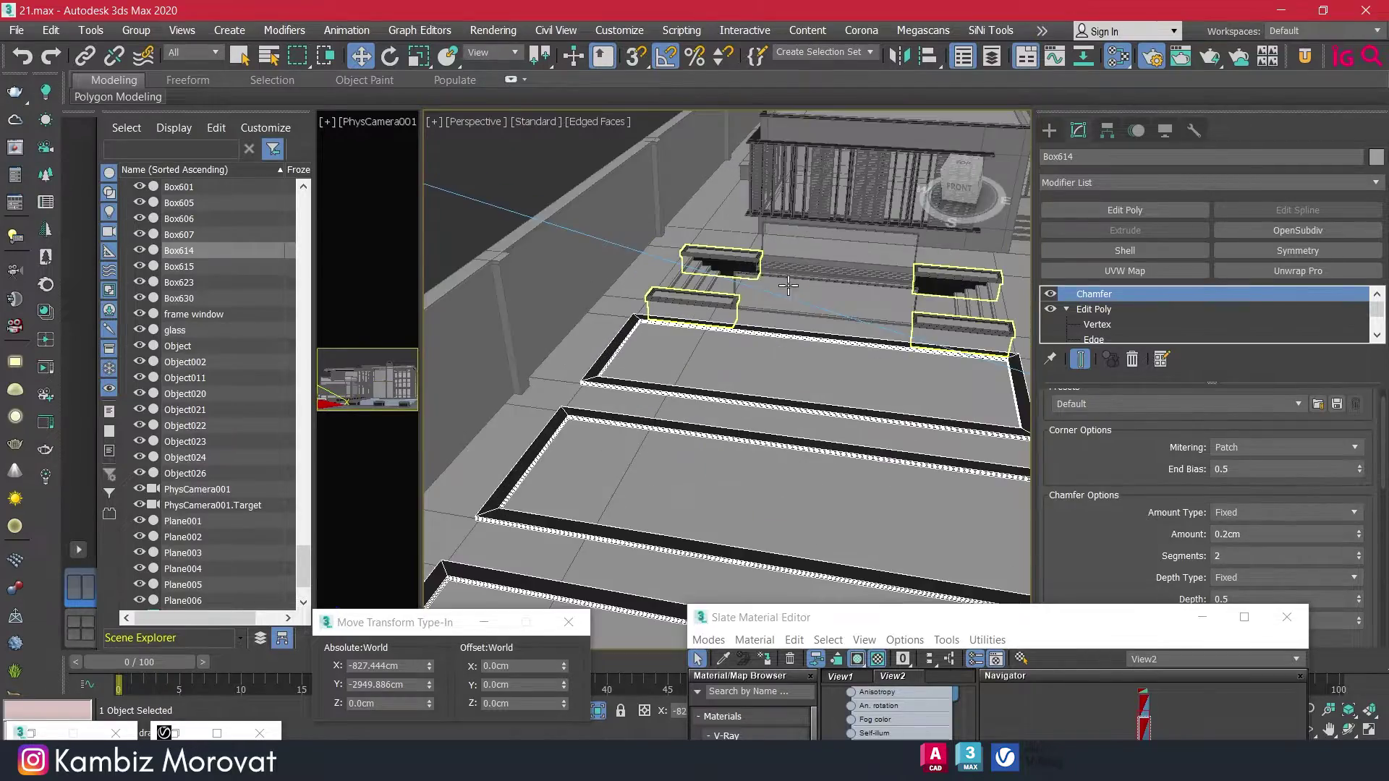
pyautogui.scroll(2, 803, 336)
pyautogui.scroll(2, 808, 325)
pyautogui.scroll(2, 808, 325)
pyautogui.keyDown('alt'); pyautogui.moveTo(808, 325); pyautogui.dragTo(657, 326, button='middle'); pyautogui.keyUp('alt')
pyautogui.scroll(-3, 724, 325)
pyautogui.click(752, 387)
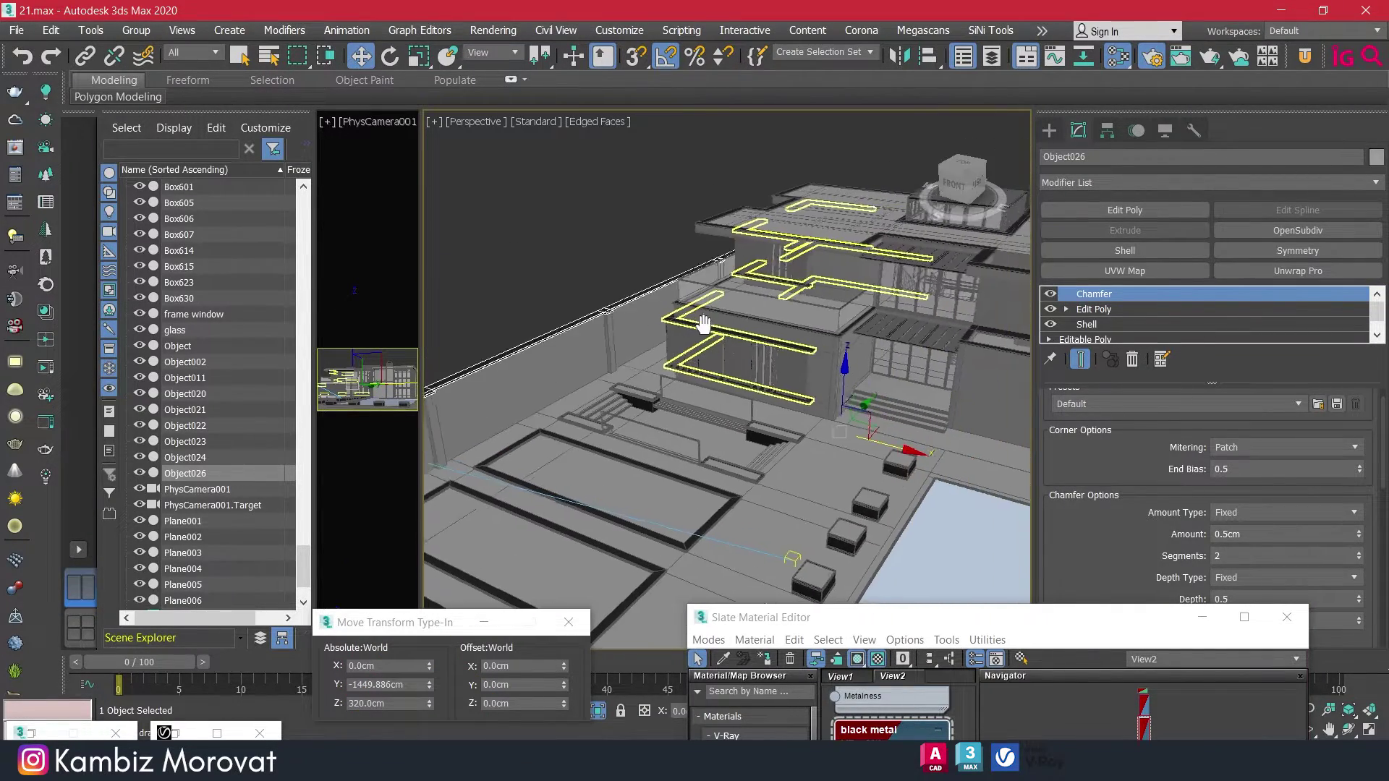
pyautogui.keyDown('alt'); pyautogui.moveTo(743, 284); pyautogui.dragTo(711, 351, button='middle'); pyautogui.keyUp('alt')
pyautogui.scroll(5, 711, 351)
pyautogui.scroll(4, 707, 326)
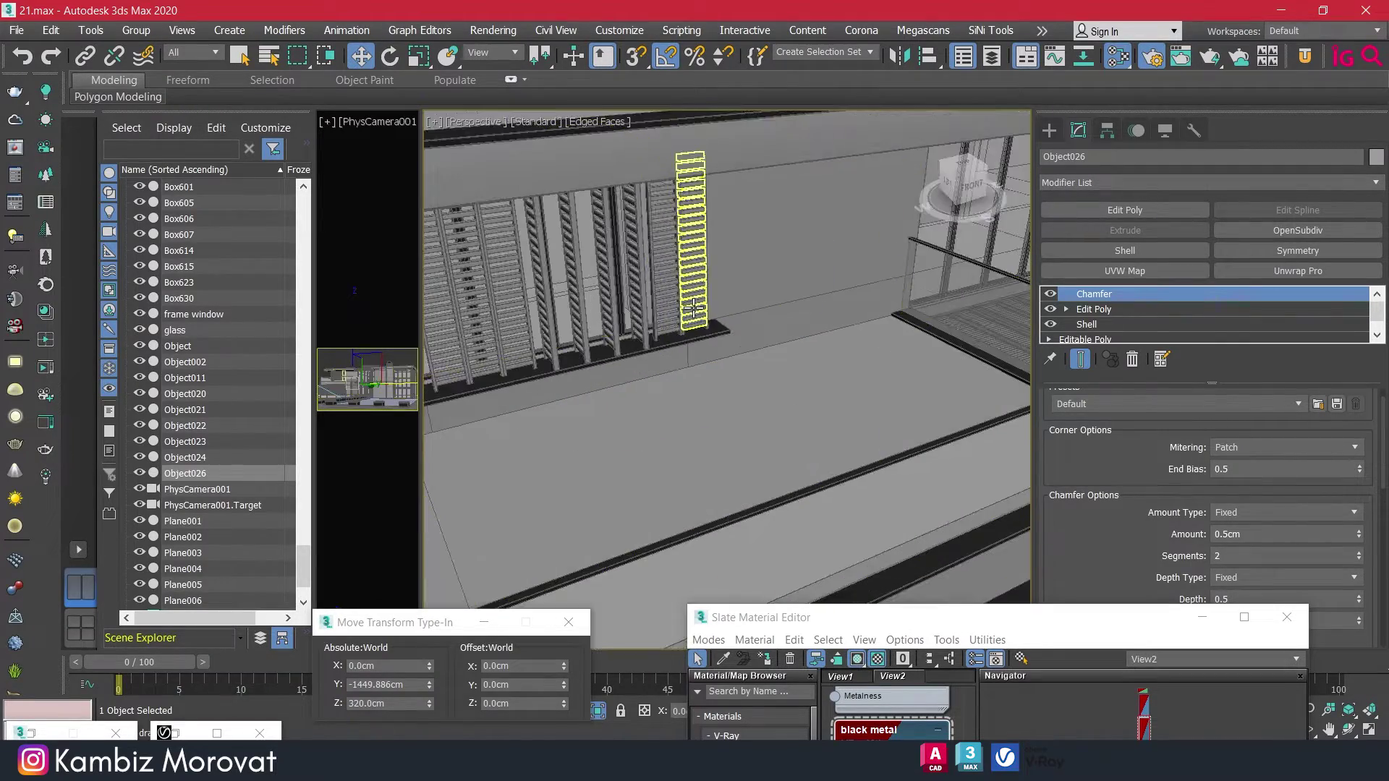
pyautogui.scroll(1, 706, 307)
# Select louver post Box489 and attach the first neighbouring posts to it.
pyautogui.click(711, 309)
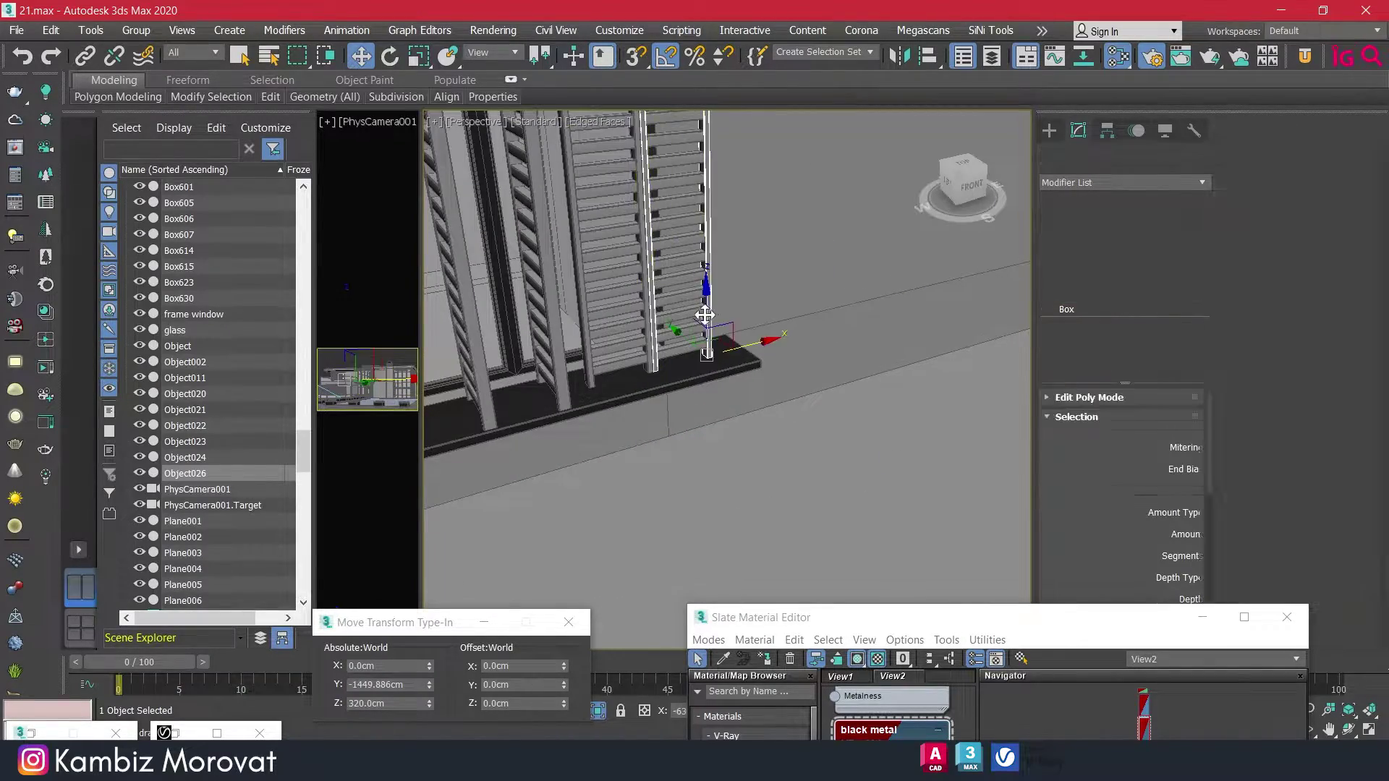
pyautogui.keyDown('alt'); pyautogui.moveTo(709, 310); pyautogui.dragTo(700, 317, button='middle'); pyautogui.keyUp('alt')
pyautogui.click(1246, 284)
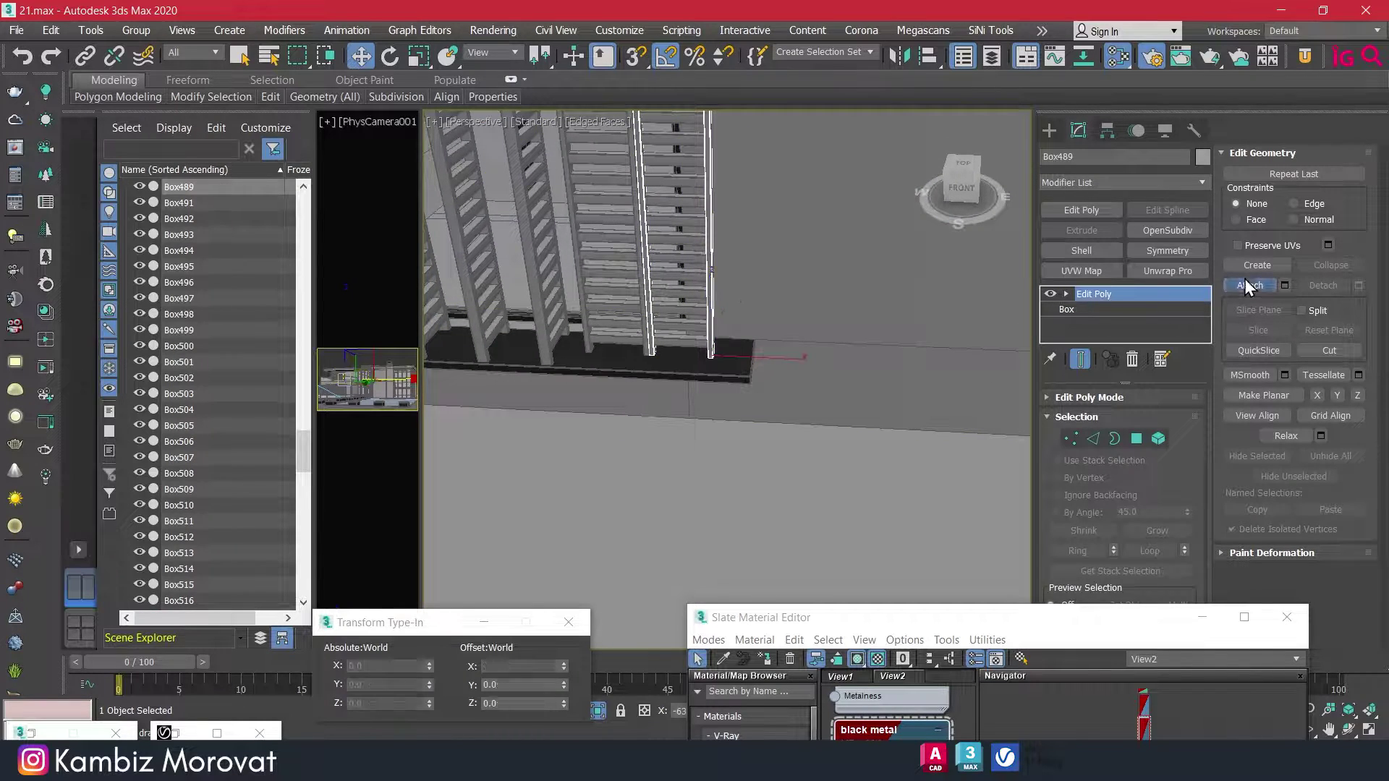
pyautogui.scroll(2, 641, 282)
pyautogui.click(642, 282)
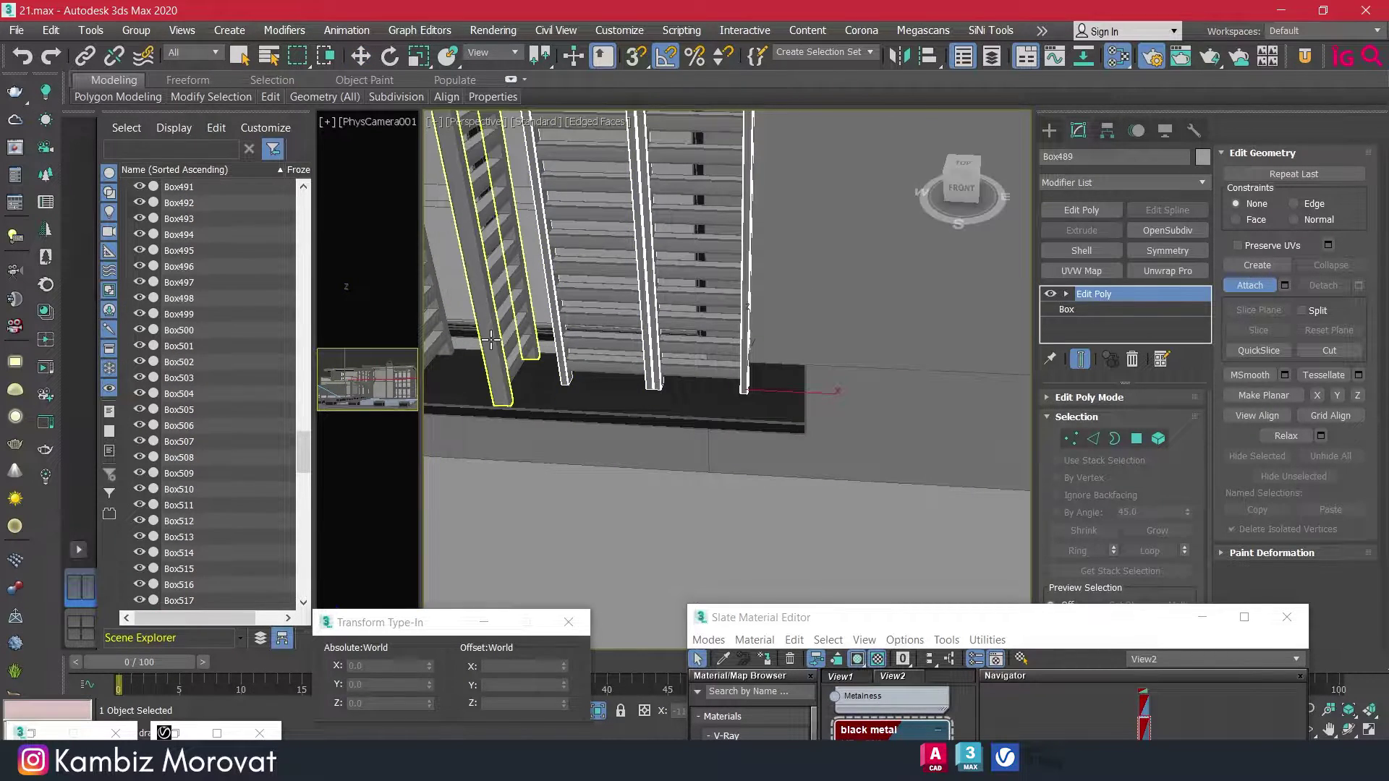
pyautogui.click(491, 339)
pyautogui.moveTo(491, 339); pyautogui.dragTo(710, 404, button='middle')
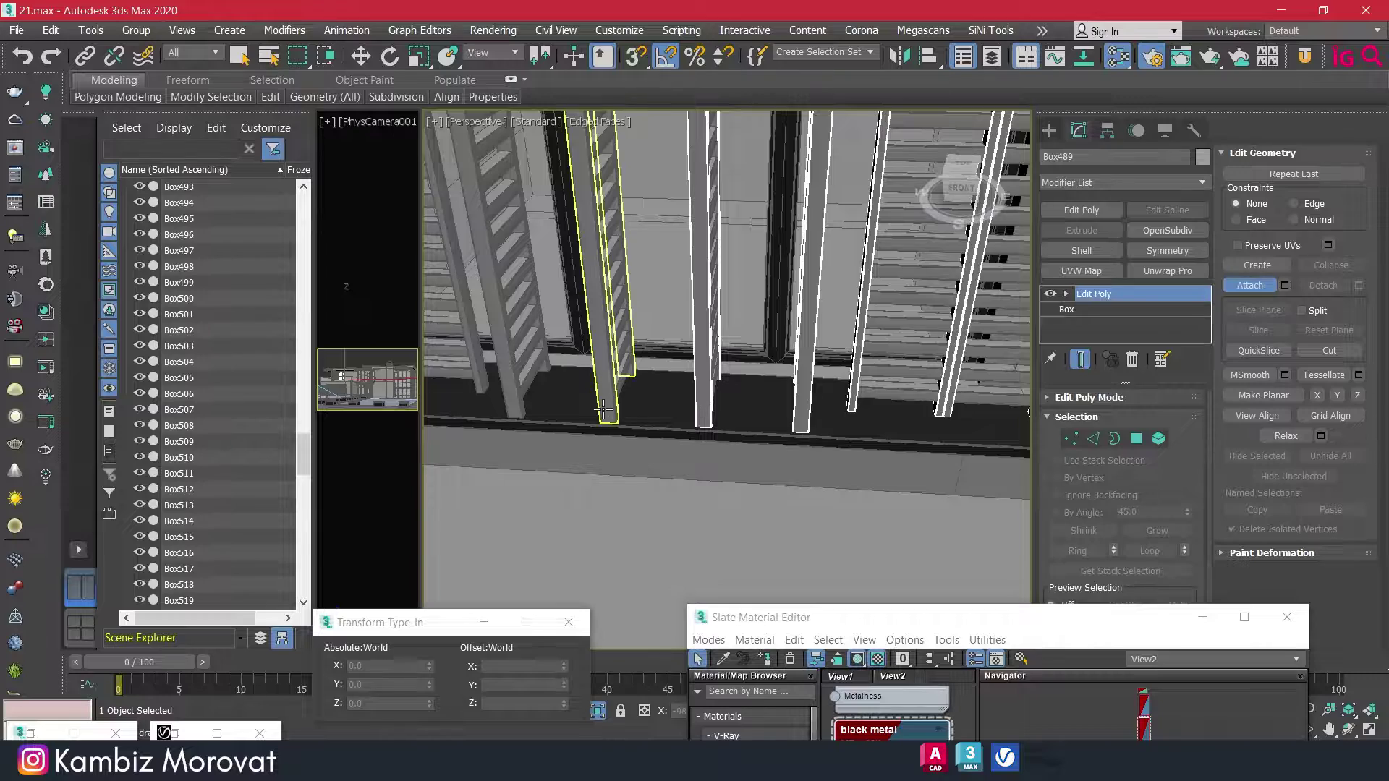
pyautogui.click(513, 407)
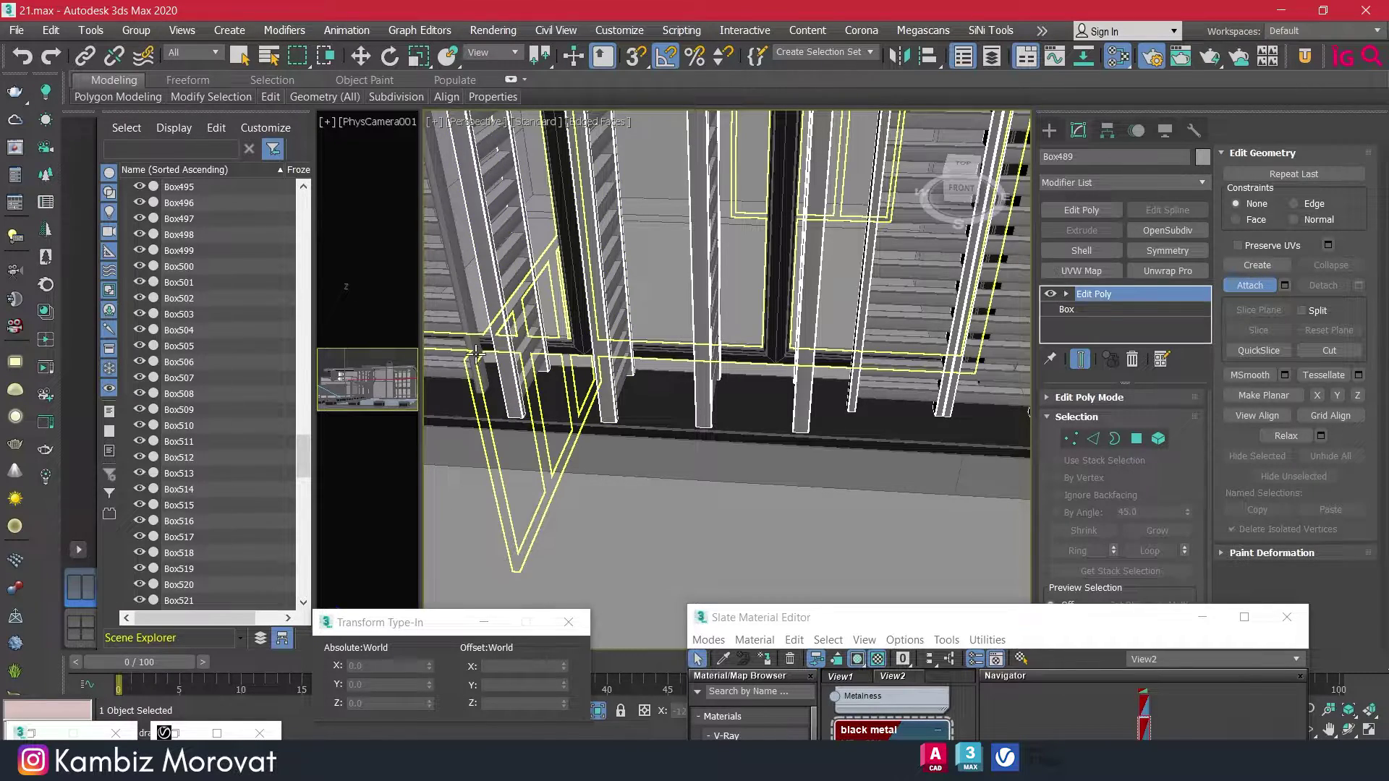
pyautogui.click(476, 354)
pyautogui.moveTo(476, 354); pyautogui.dragTo(579, 403, button='middle')
pyautogui.scroll(-3, 579, 403)
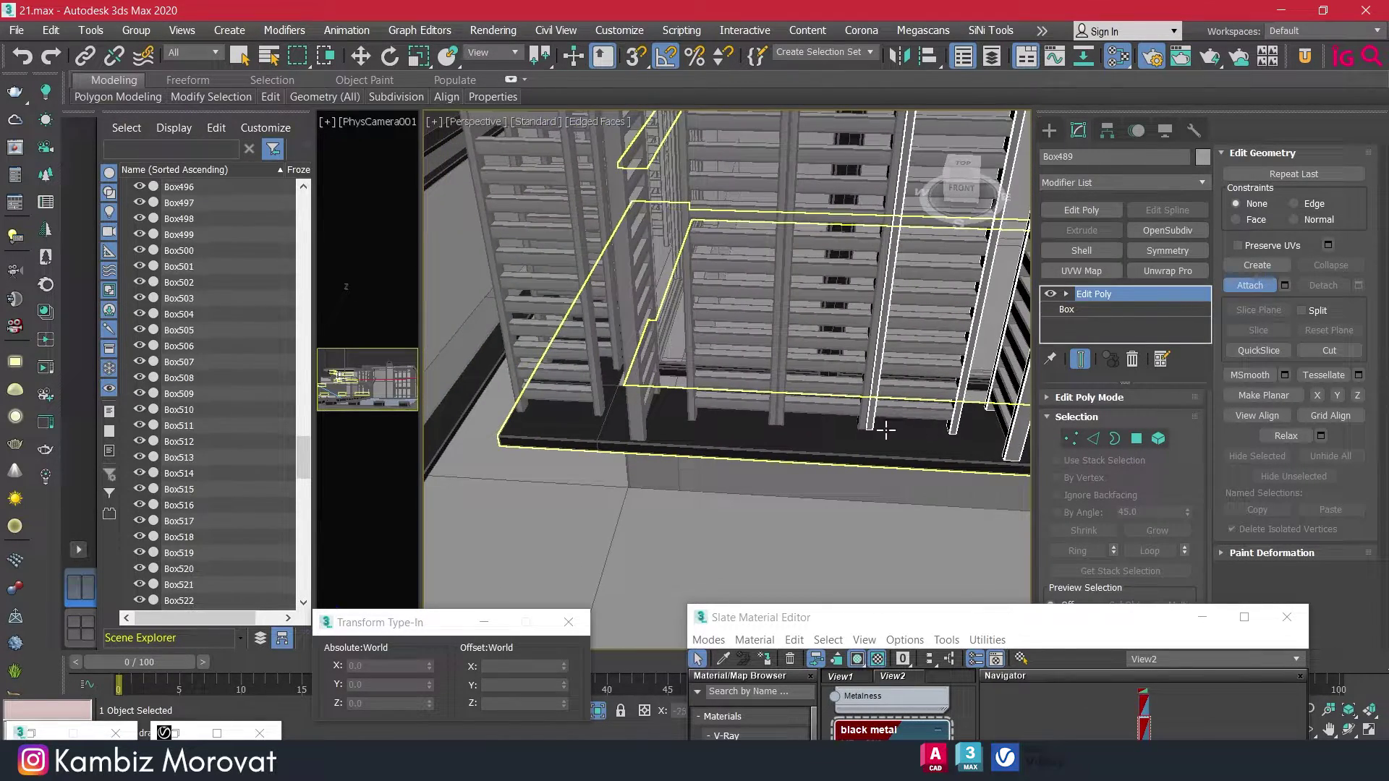
pyautogui.click(777, 413)
# Attach the remaining louver posts along the balcony ledge to Box489.
pyautogui.click(684, 414)
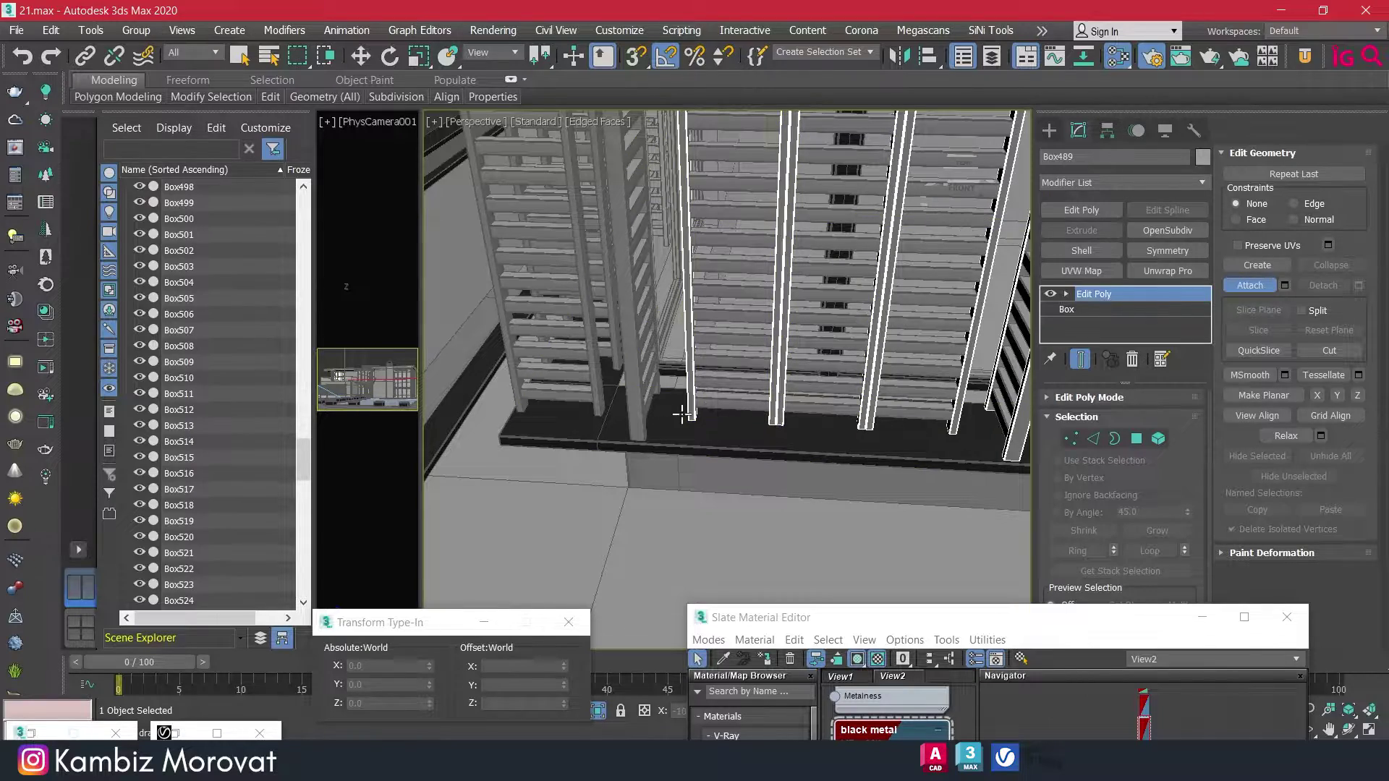
pyautogui.click(597, 407)
pyautogui.scroll(-5, 597, 407)
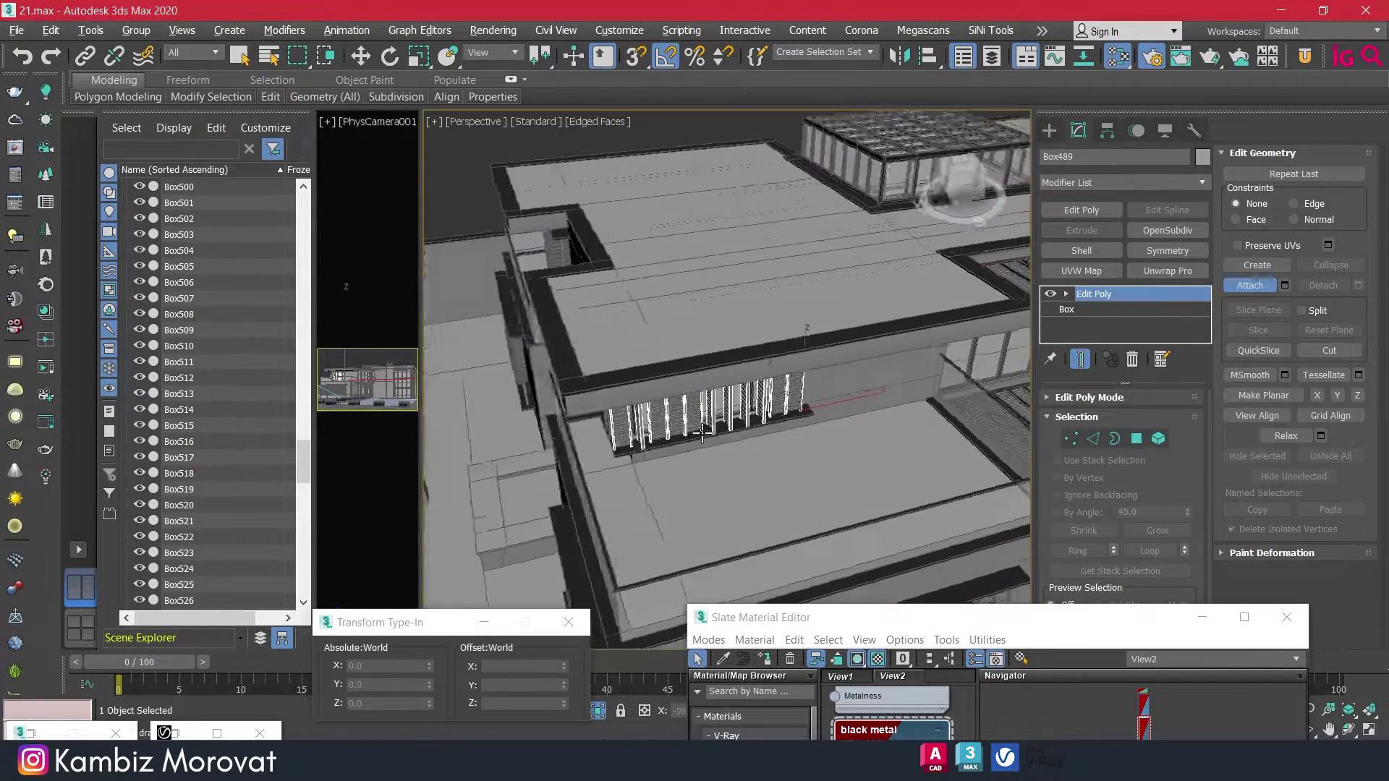
pyautogui.keyDown('alt'); pyautogui.moveTo(598, 407); pyautogui.dragTo(630, 463, button='middle'); pyautogui.keyUp('alt')
pyautogui.scroll(4, 630, 464)
pyautogui.click(663, 460)
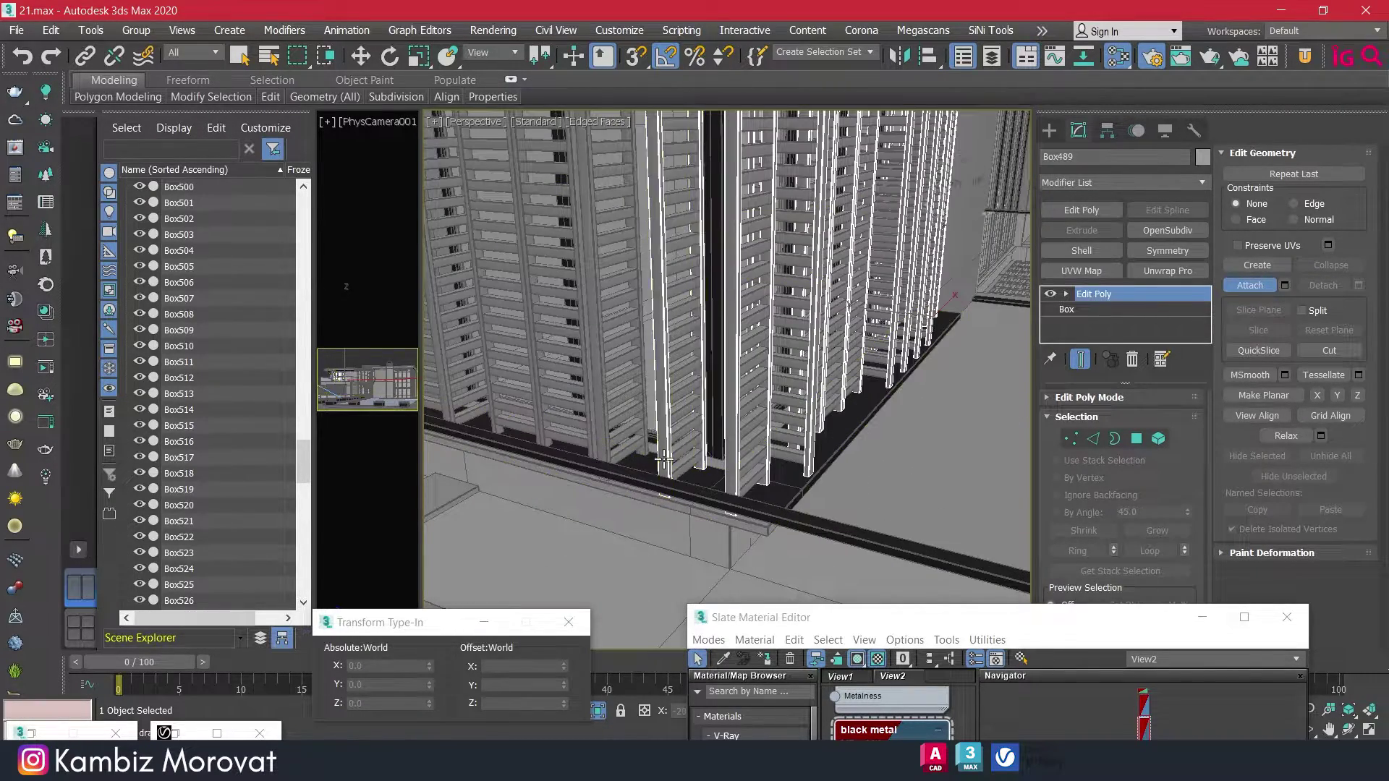
pyautogui.click(605, 436)
pyautogui.click(558, 421)
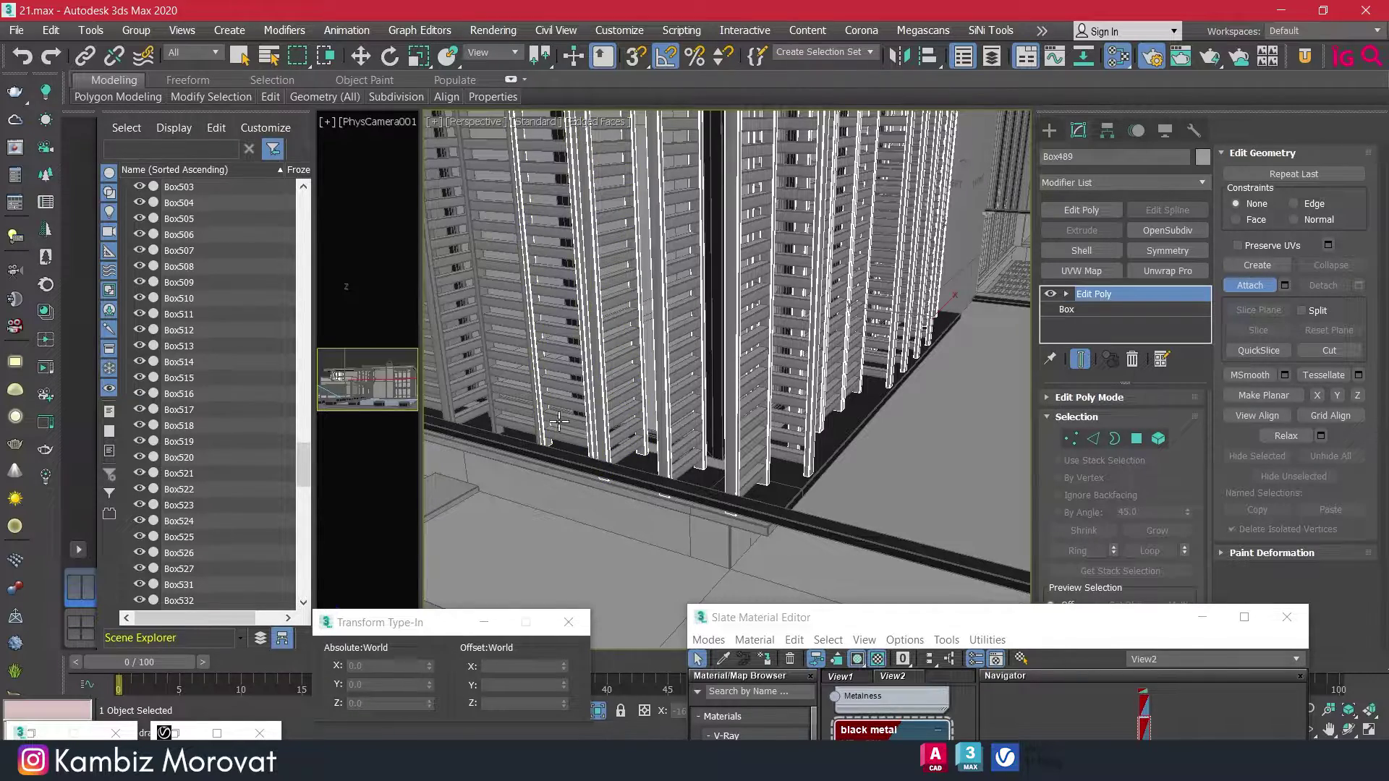
pyautogui.click(535, 418)
pyautogui.keyDown('alt'); pyautogui.moveTo(535, 417); pyautogui.dragTo(767, 477, button='middle'); pyautogui.keyUp('alt')
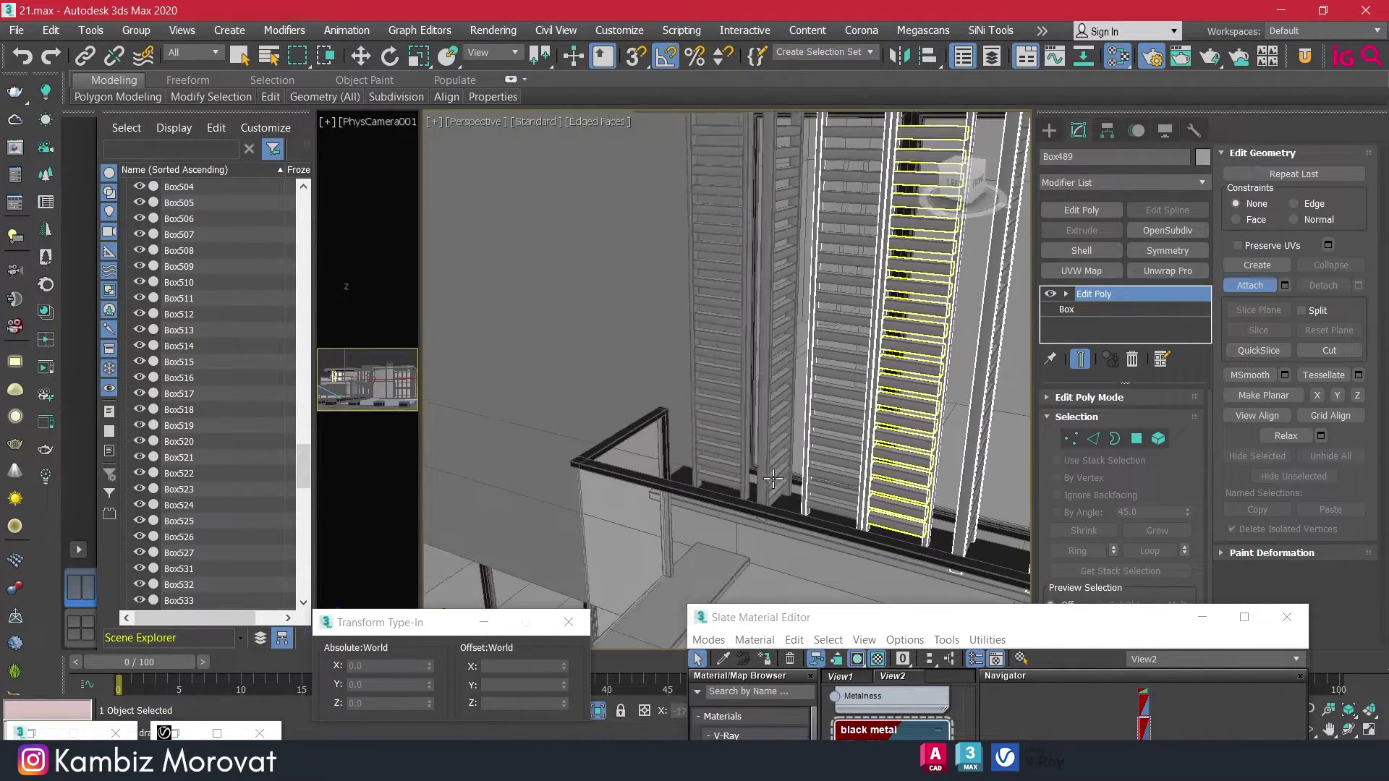
pyautogui.click(767, 477)
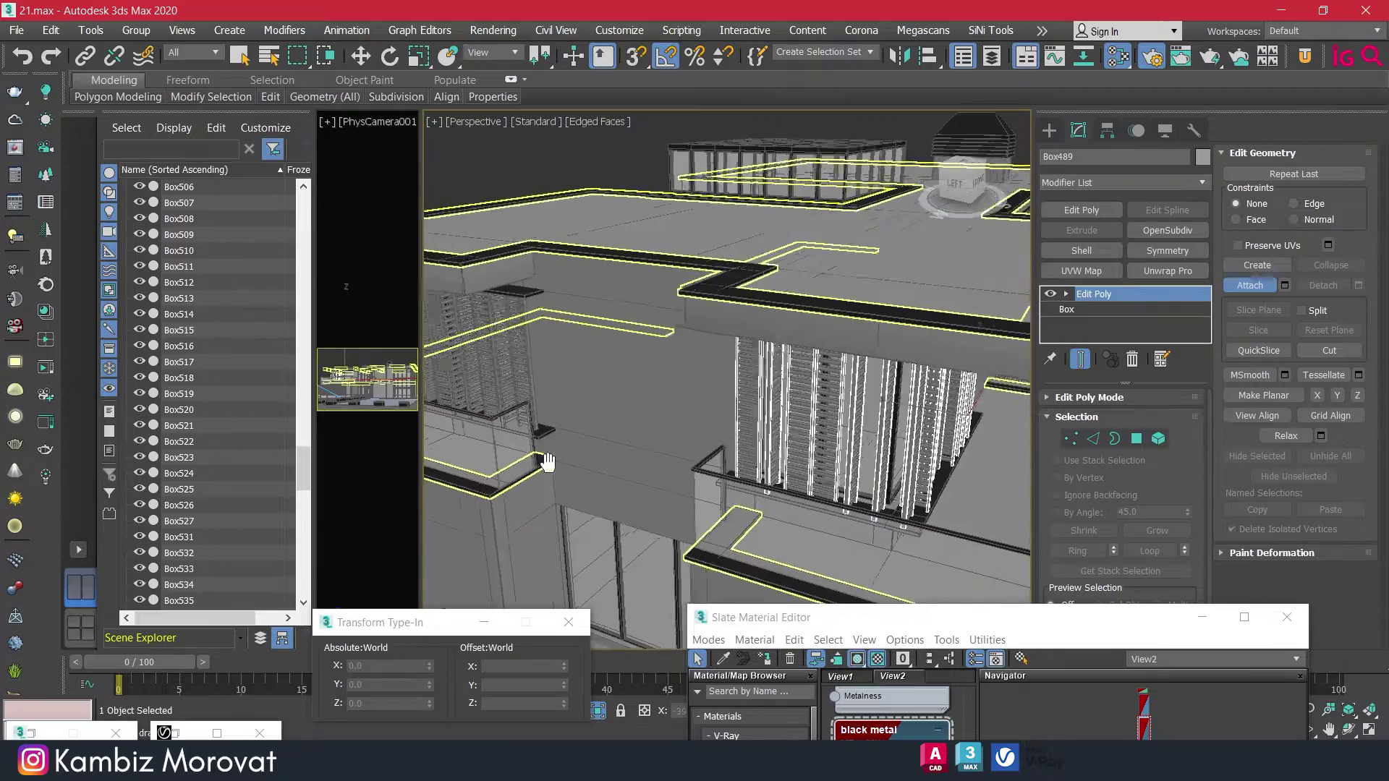
pyautogui.moveTo(741, 478)
pyautogui.keyDown('alt'); pyautogui.mouseDown(button='middle')
pyautogui.moveTo(850, 494)
pyautogui.moveTo(796, 434)
pyautogui.mouseUp(button='middle'); pyautogui.keyUp('alt')
# Turn off Attach and switch to the Move tool.
pyautogui.click(1247, 288)
pyautogui.press('w')
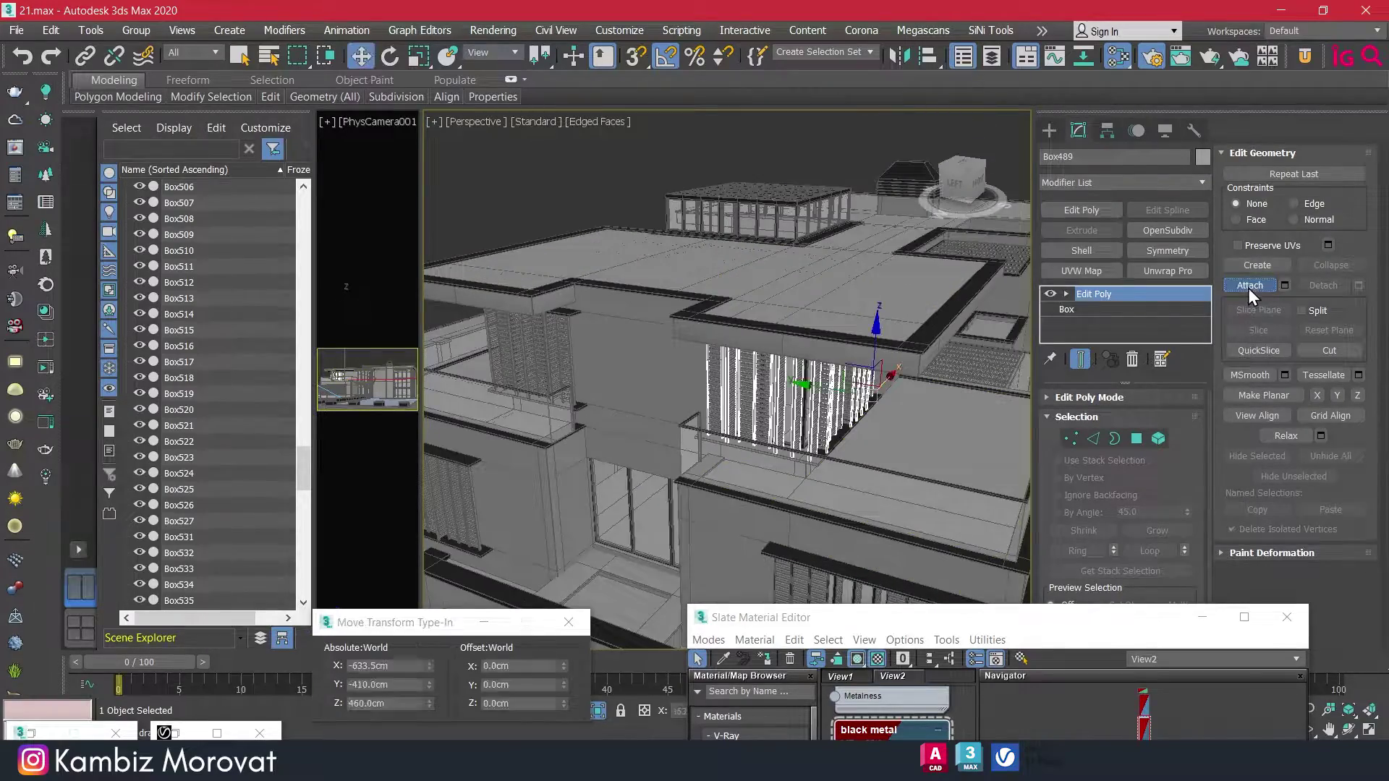
pyautogui.scroll(2, 955, 425)
pyautogui.scroll(5, 805, 450)
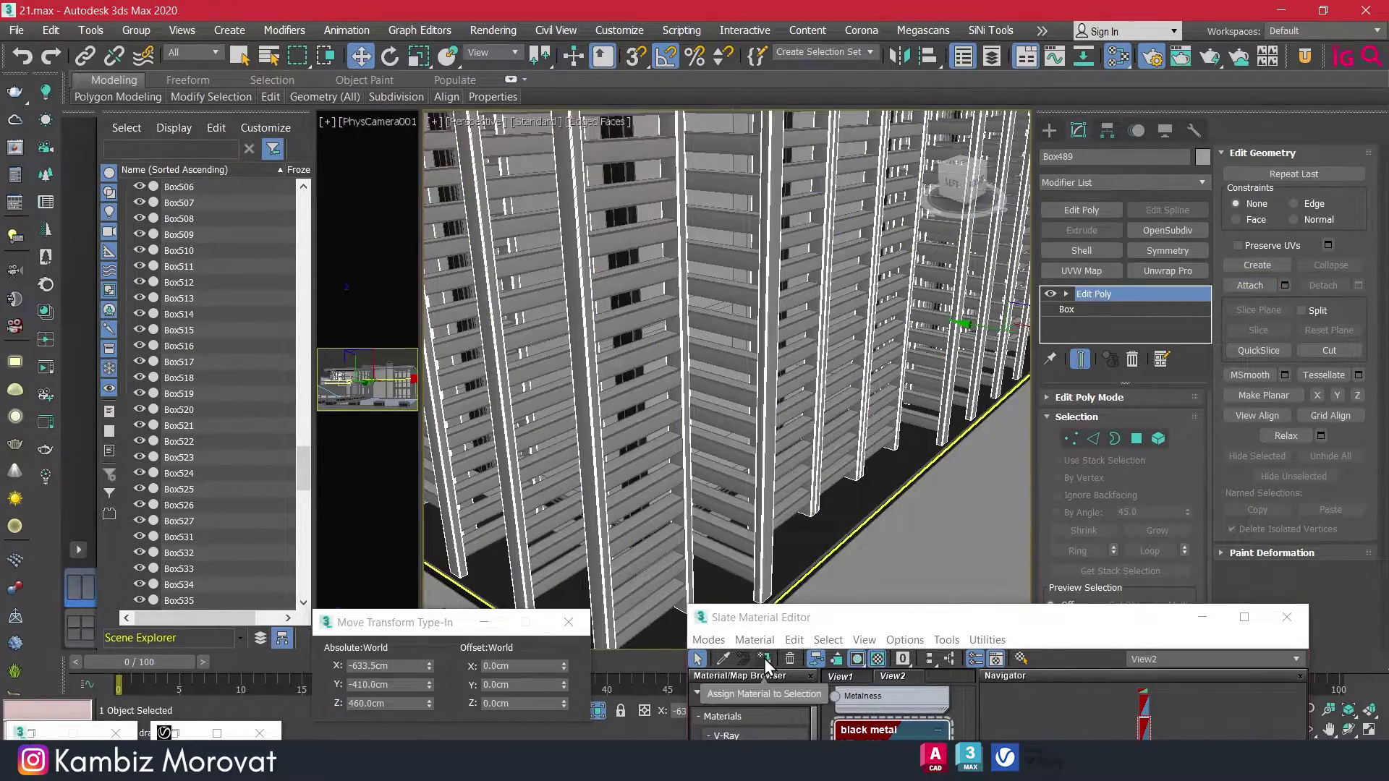
pyautogui.scroll(-6, 832, 434)
pyautogui.moveTo(832, 434)
pyautogui.keyDown('alt'); pyautogui.mouseDown(button='middle')
pyautogui.moveTo(860, 423)
pyautogui.moveTo(795, 405)
pyautogui.mouseUp(button='middle'); pyautogui.keyUp('alt')
pyautogui.scroll(-3, 795, 405)
pyautogui.scroll(3, 760, 383)
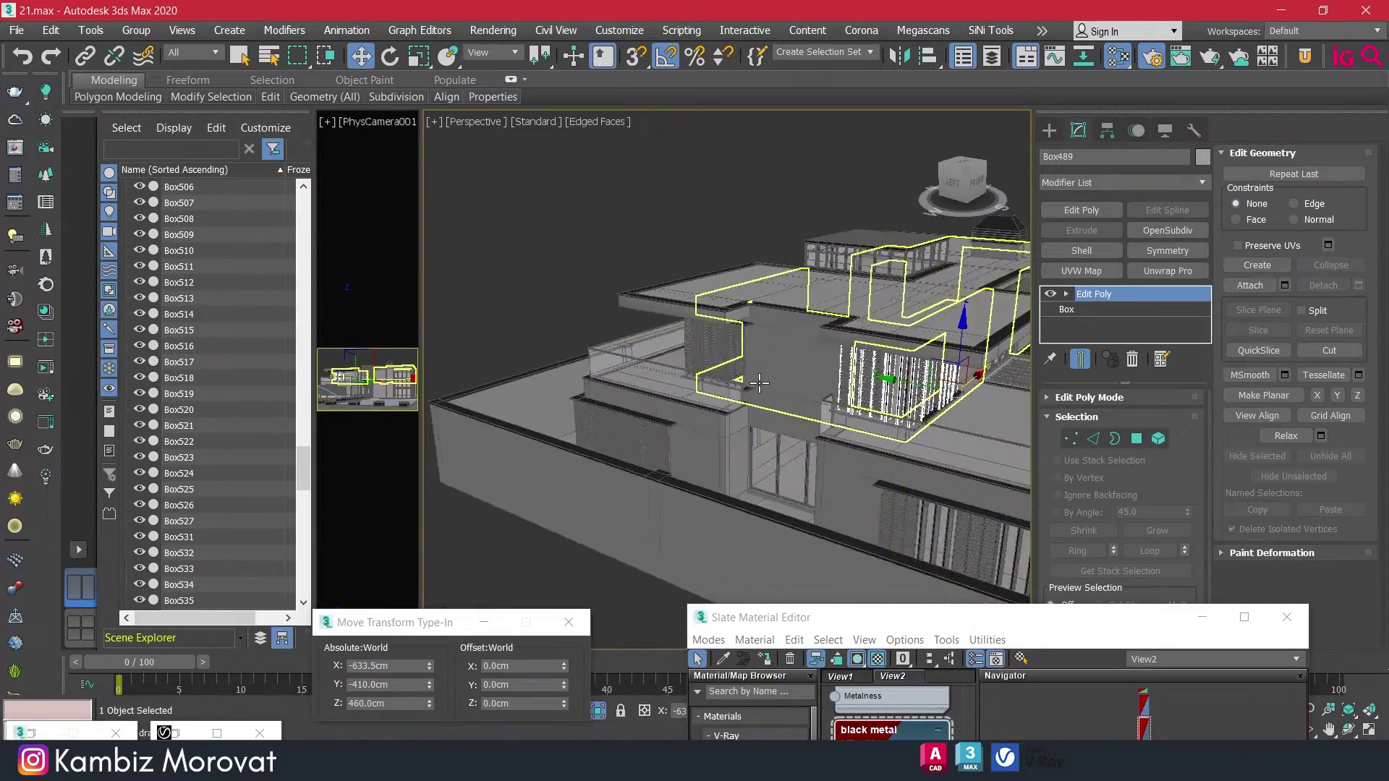
pyautogui.scroll(5, 759, 383)
pyautogui.scroll(2, 738, 340)
pyautogui.scroll(1, 727, 314)
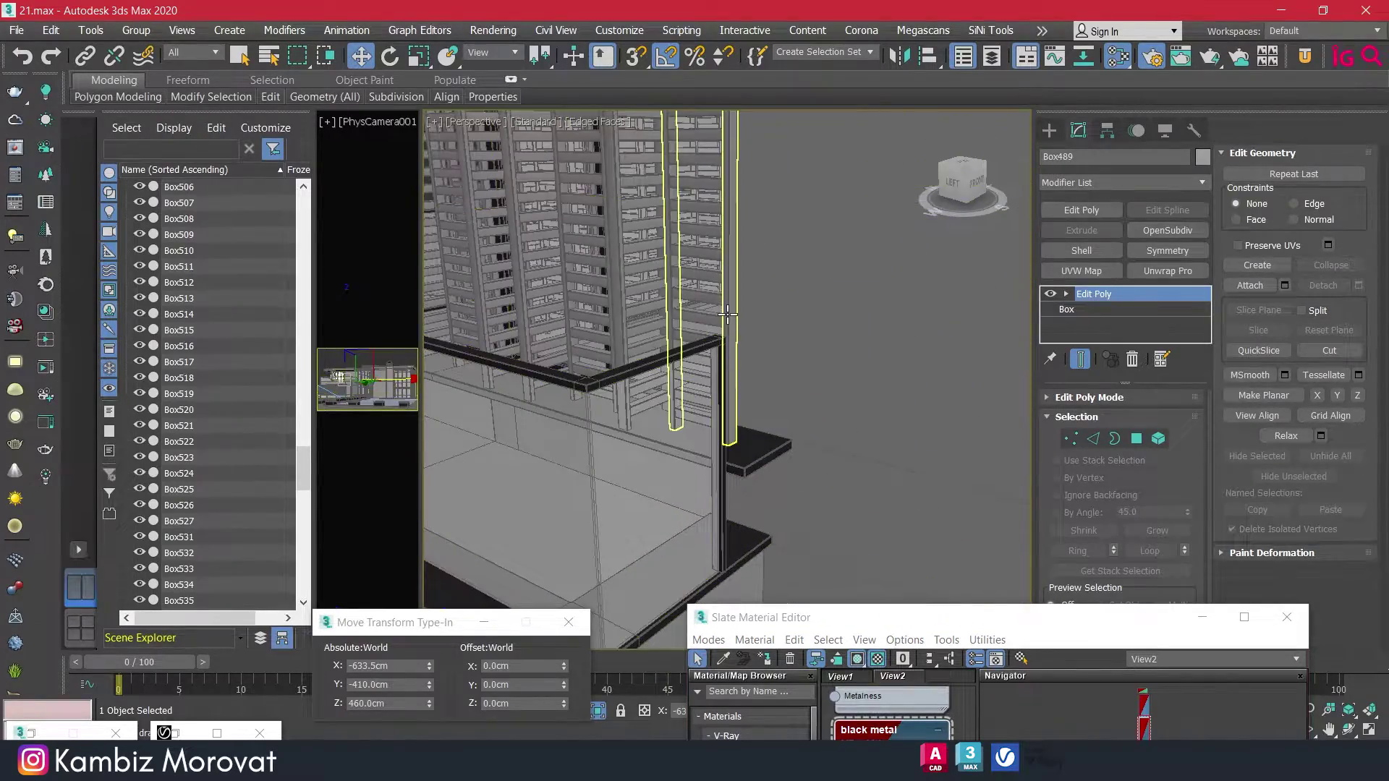
# Select a post in the next group and attach its neighbouring louver posts to Box505.
pyautogui.click(688, 349)
pyautogui.keyDown('alt'); pyautogui.moveTo(687, 349); pyautogui.dragTo(665, 365, button='middle'); pyautogui.keyUp('alt')
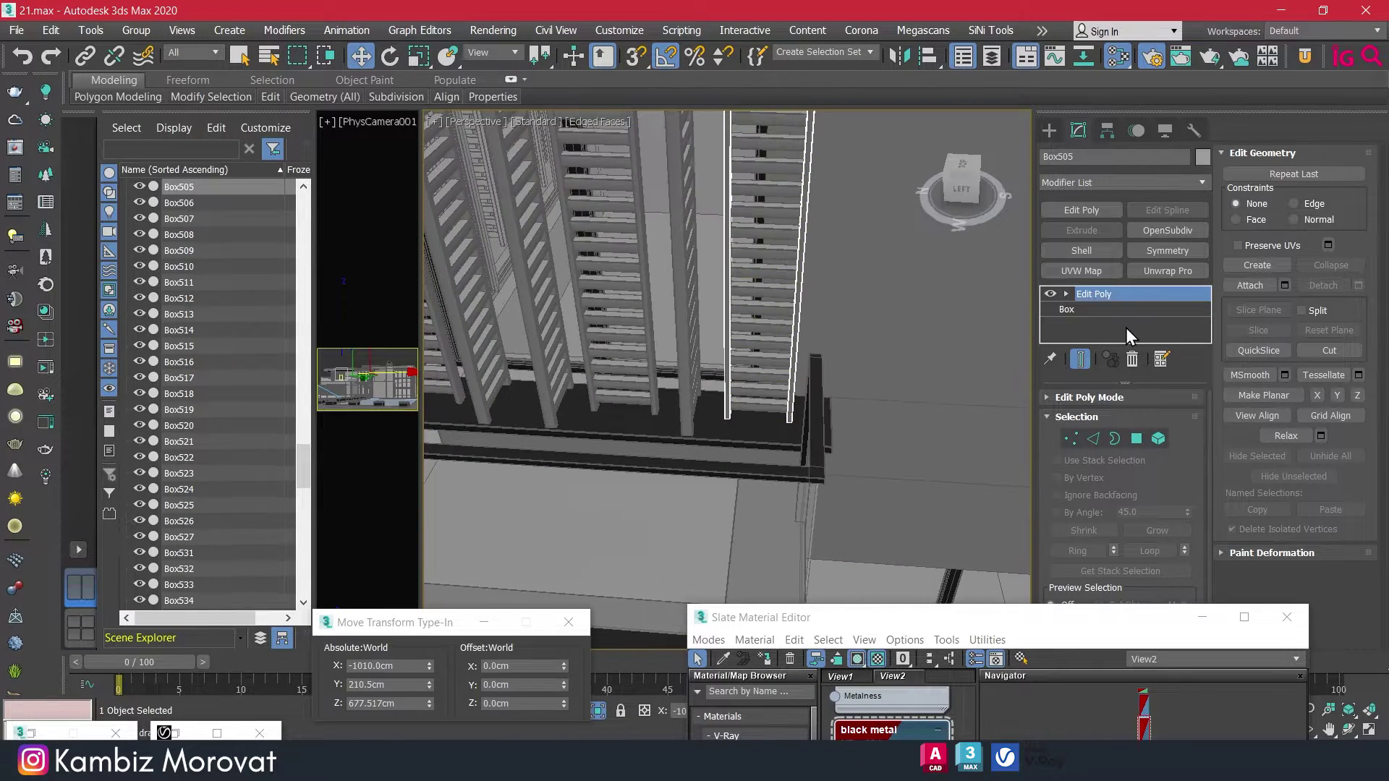
pyautogui.press('q')
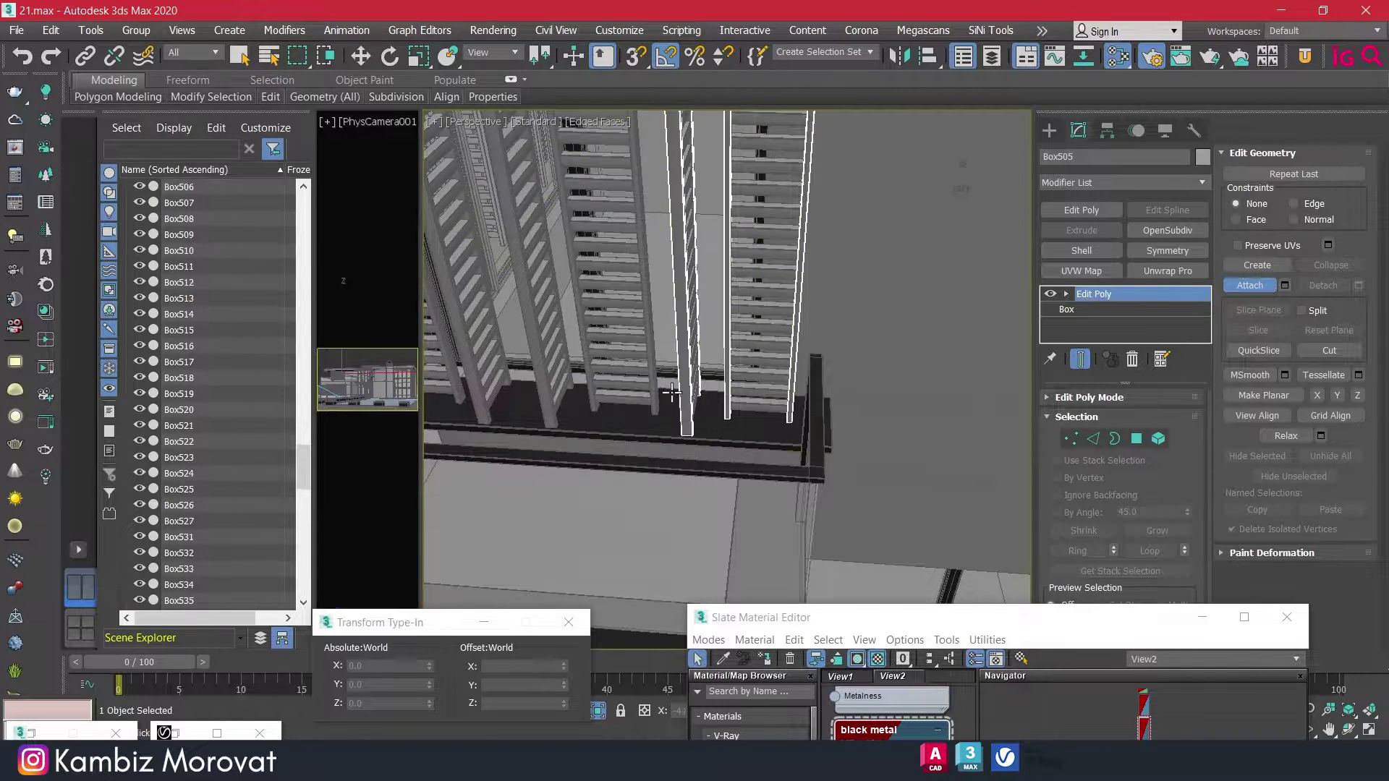
pyautogui.click(652, 389)
pyautogui.click(546, 394)
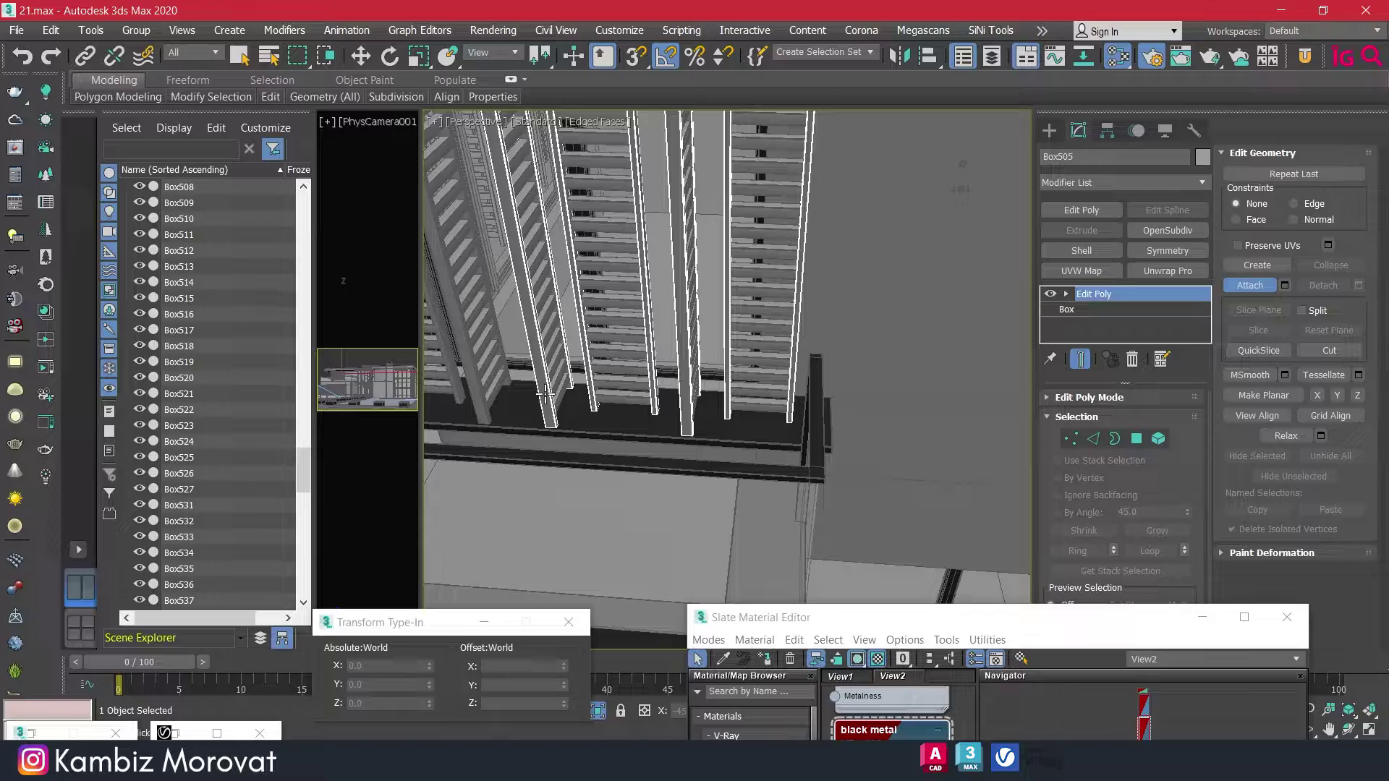
pyautogui.click(478, 394)
pyautogui.keyDown('alt'); pyautogui.moveTo(478, 394); pyautogui.dragTo(764, 434, button='middle'); pyautogui.keyUp('alt')
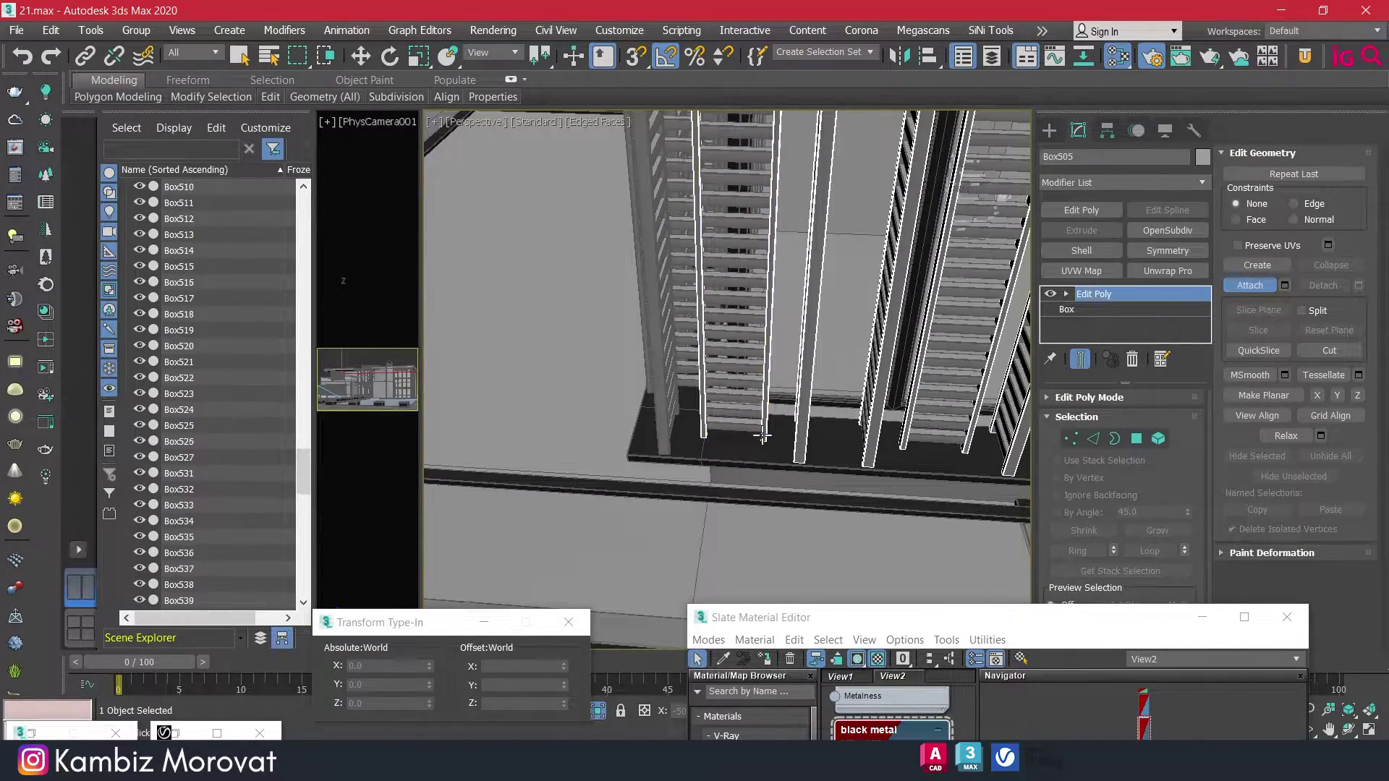
pyautogui.click(659, 428)
pyautogui.moveTo(660, 428)
pyautogui.keyDown('alt'); pyautogui.mouseDown(button='middle')
pyautogui.moveTo(607, 525)
pyautogui.moveTo(752, 524)
pyautogui.mouseUp(button='middle'); pyautogui.keyUp('alt')
pyautogui.click(606, 525)
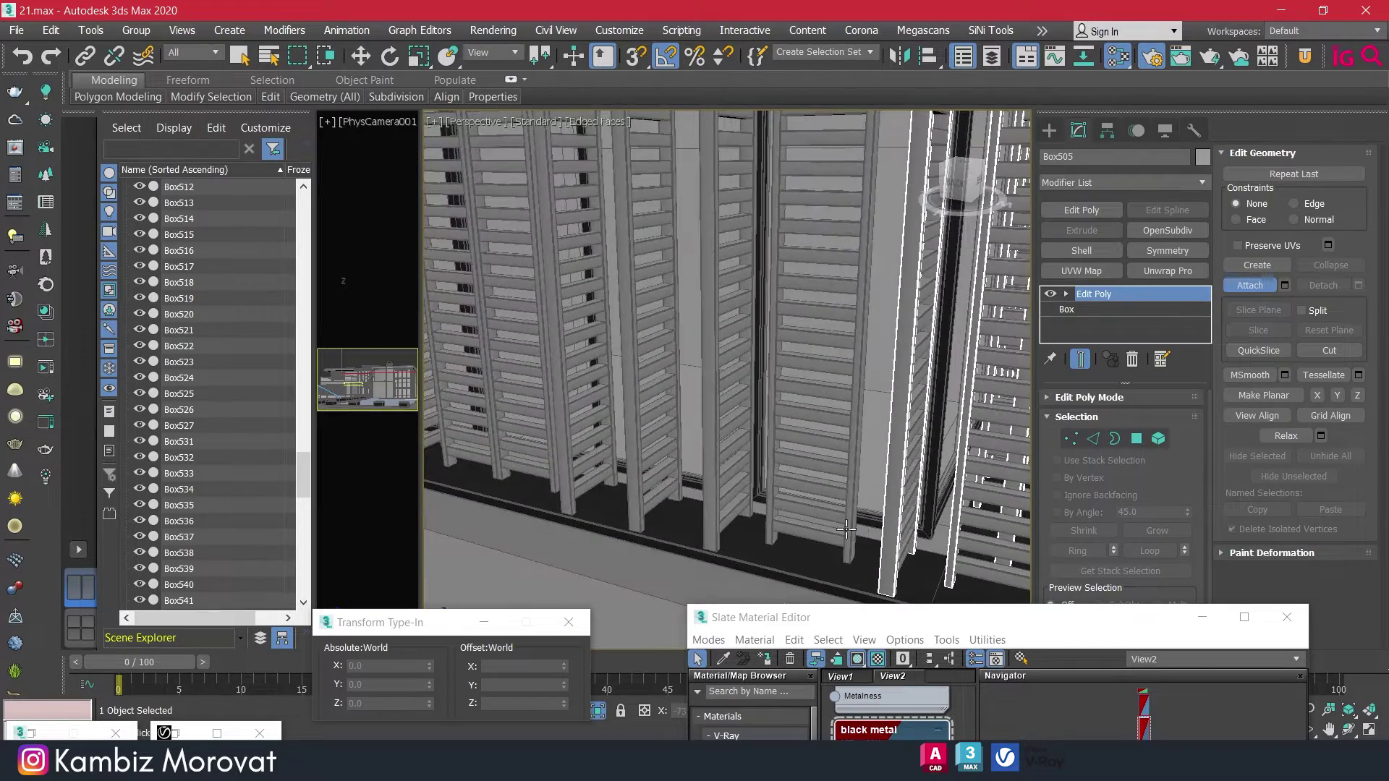
pyautogui.click(711, 518)
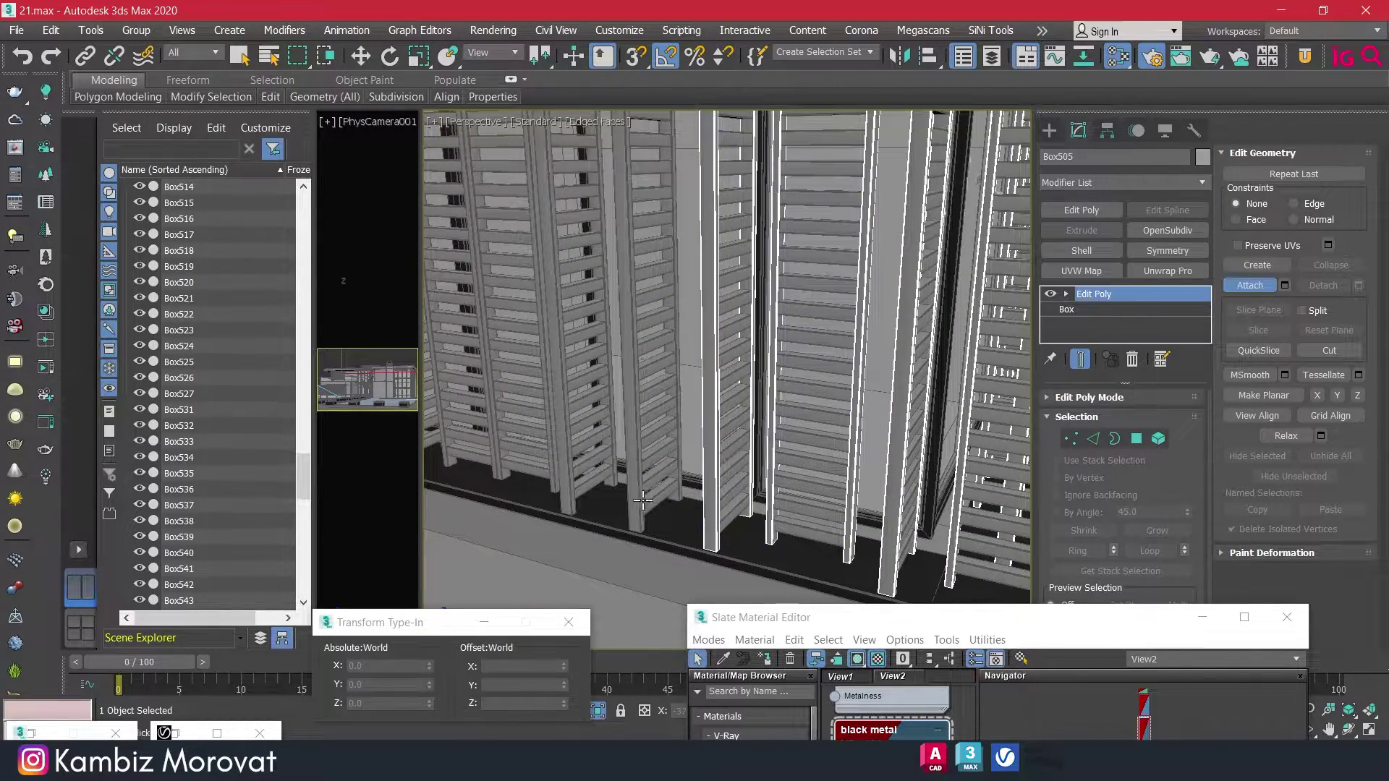
# Attach the last outlined louver posts to Box505, then switch to Move.
pyautogui.click(637, 499)
pyautogui.click(565, 484)
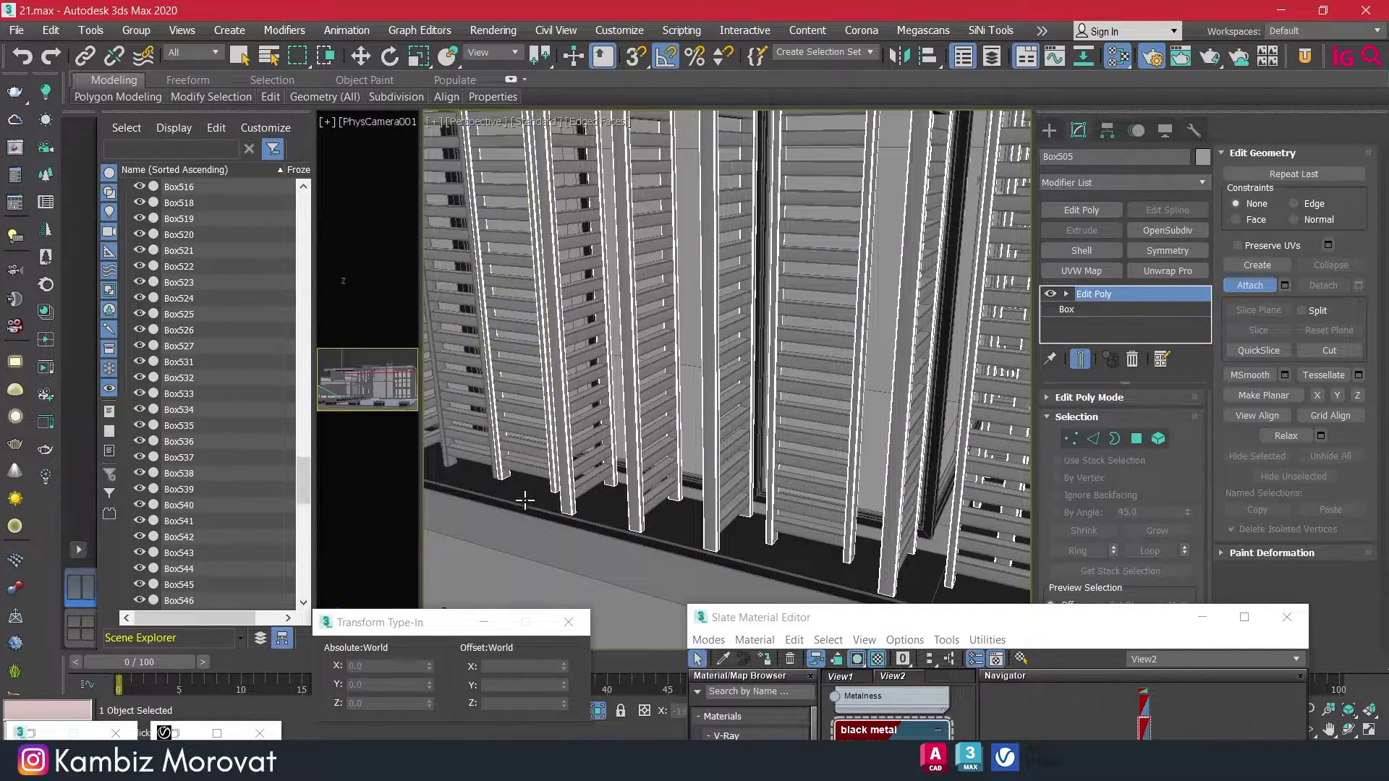
pyautogui.keyDown('alt'); pyautogui.moveTo(527, 496); pyautogui.dragTo(781, 519, button='middle'); pyautogui.keyUp('alt')
pyautogui.click(732, 499)
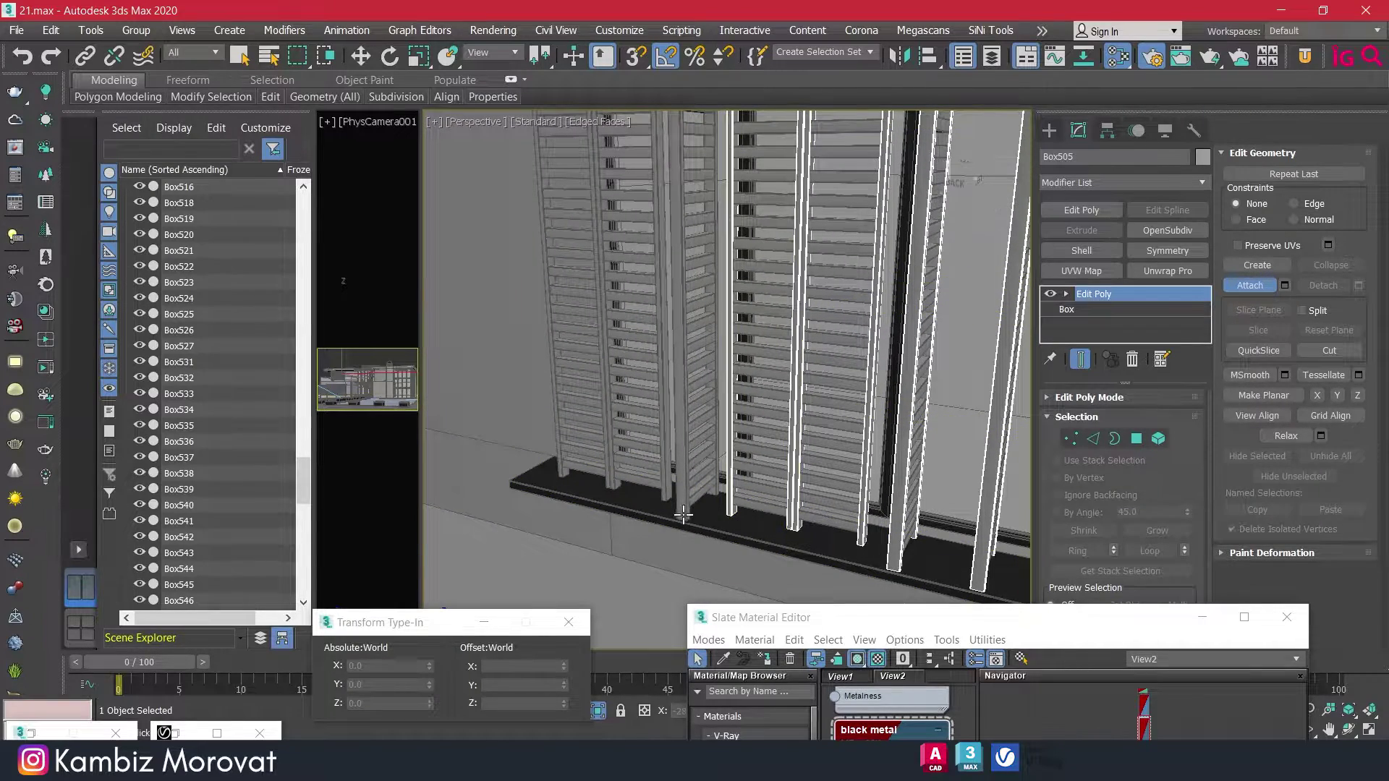
pyautogui.click(682, 515)
pyautogui.click(662, 490)
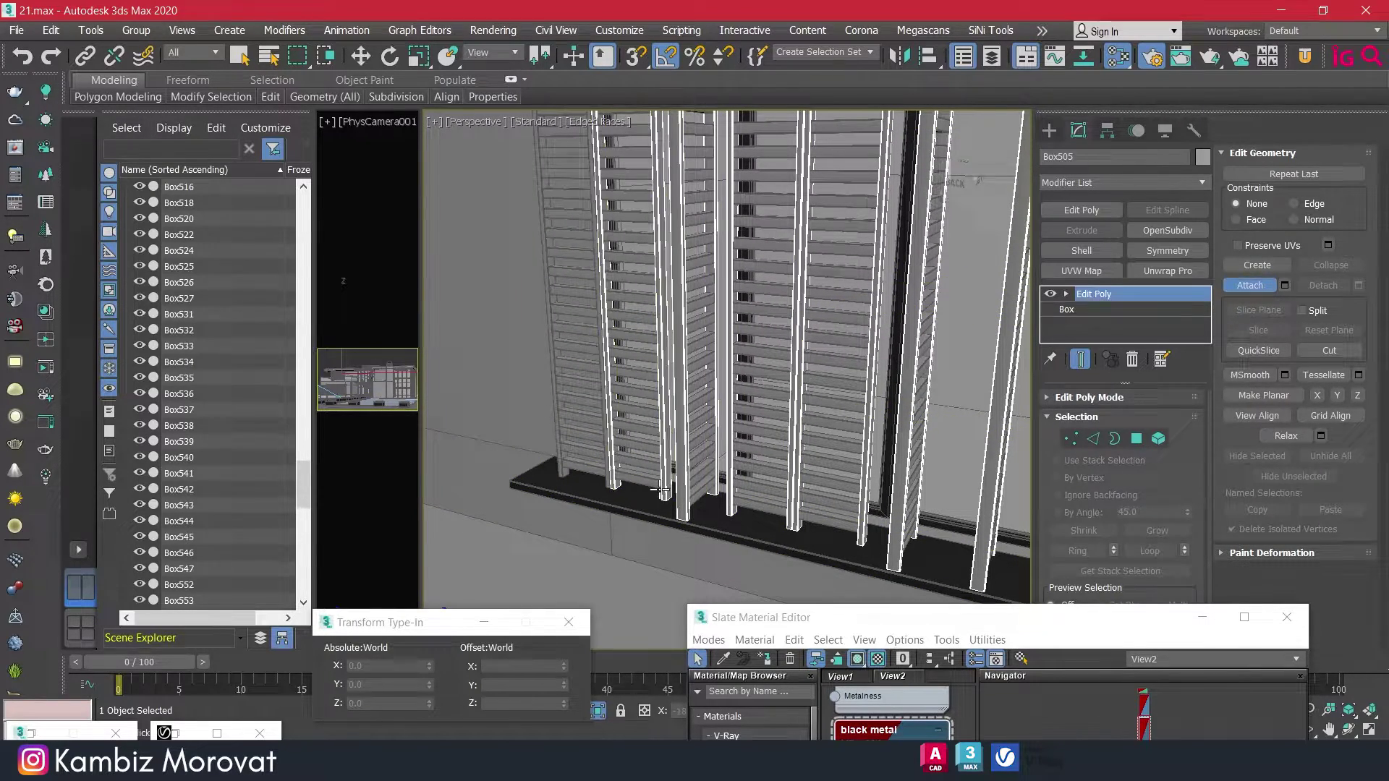
pyautogui.click(611, 483)
pyautogui.press('w')
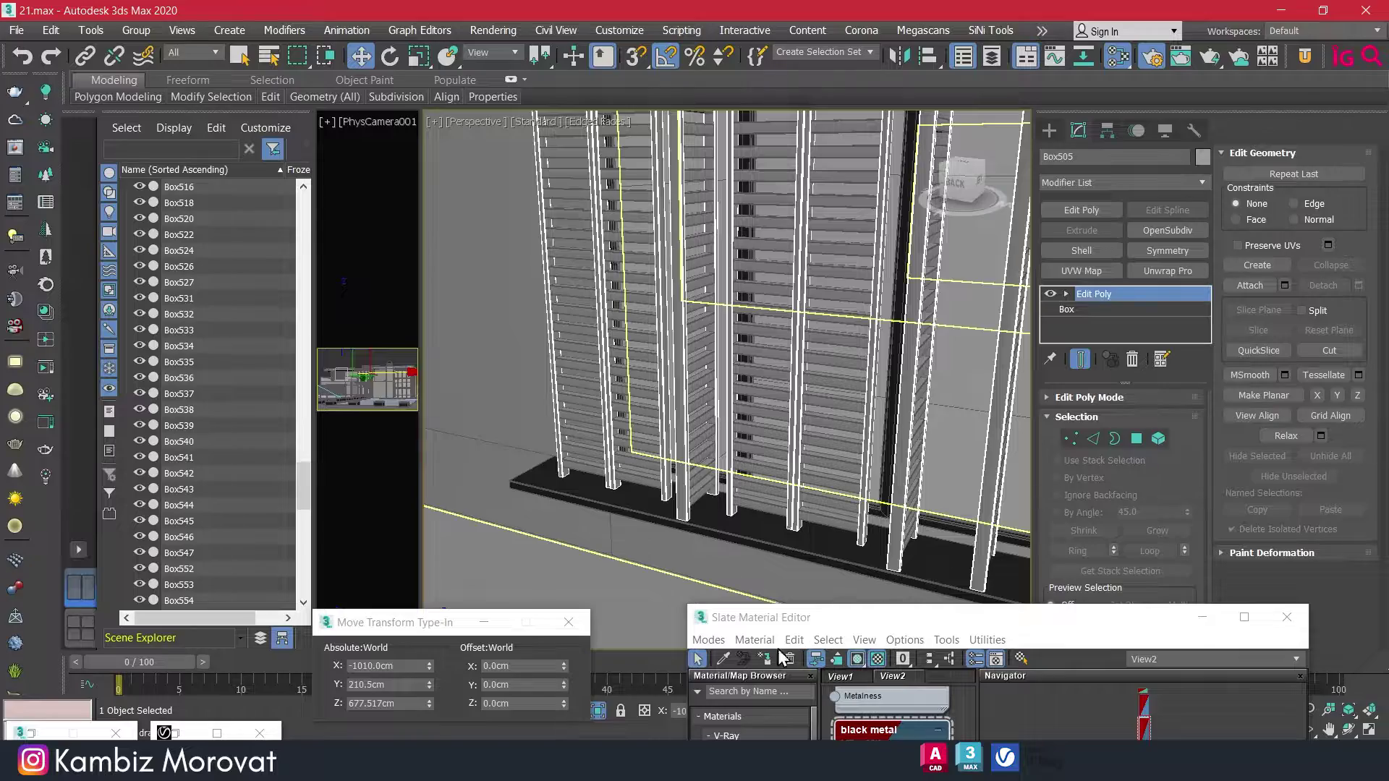
# Orbit down to the ground-floor louver screen and select fin Box547.
pyautogui.click(767, 659)
pyautogui.scroll(-2, 716, 454)
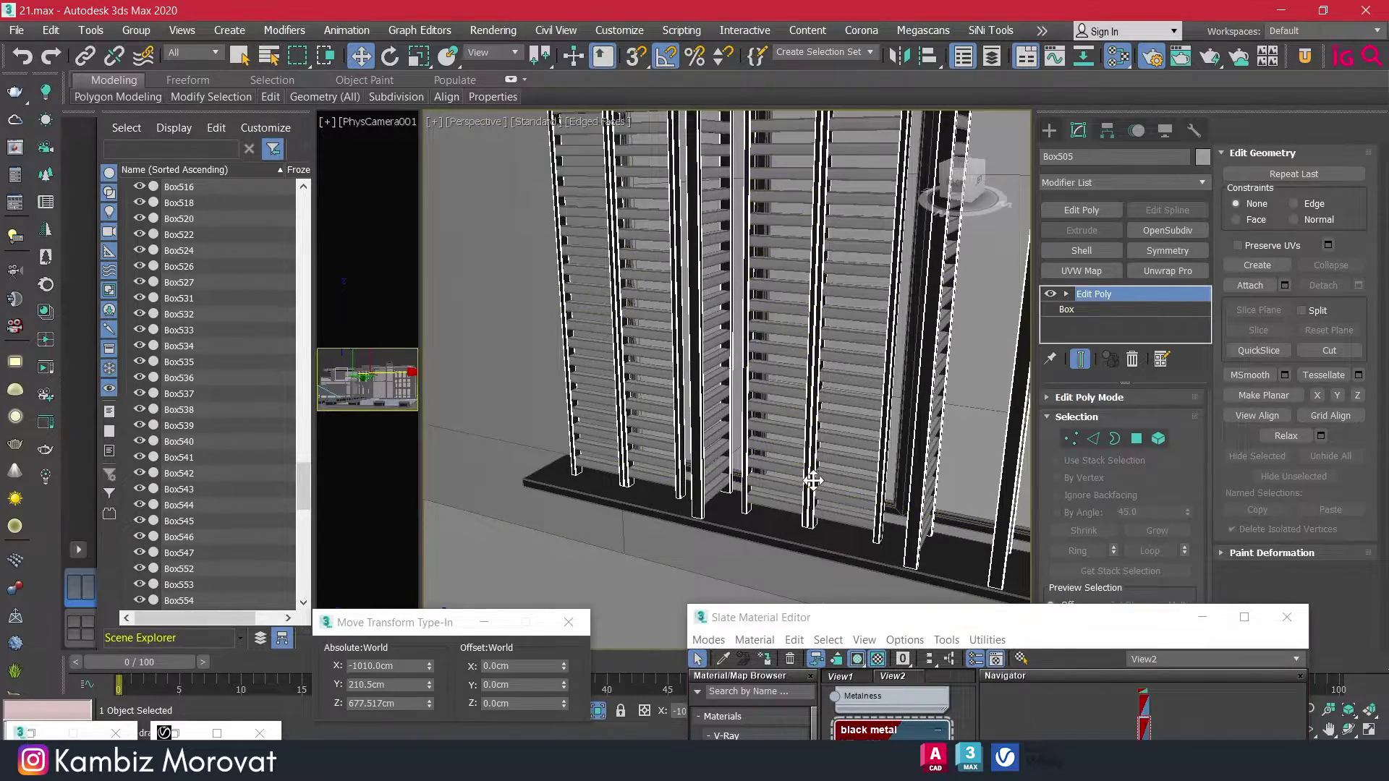
pyautogui.scroll(-6, 810, 478)
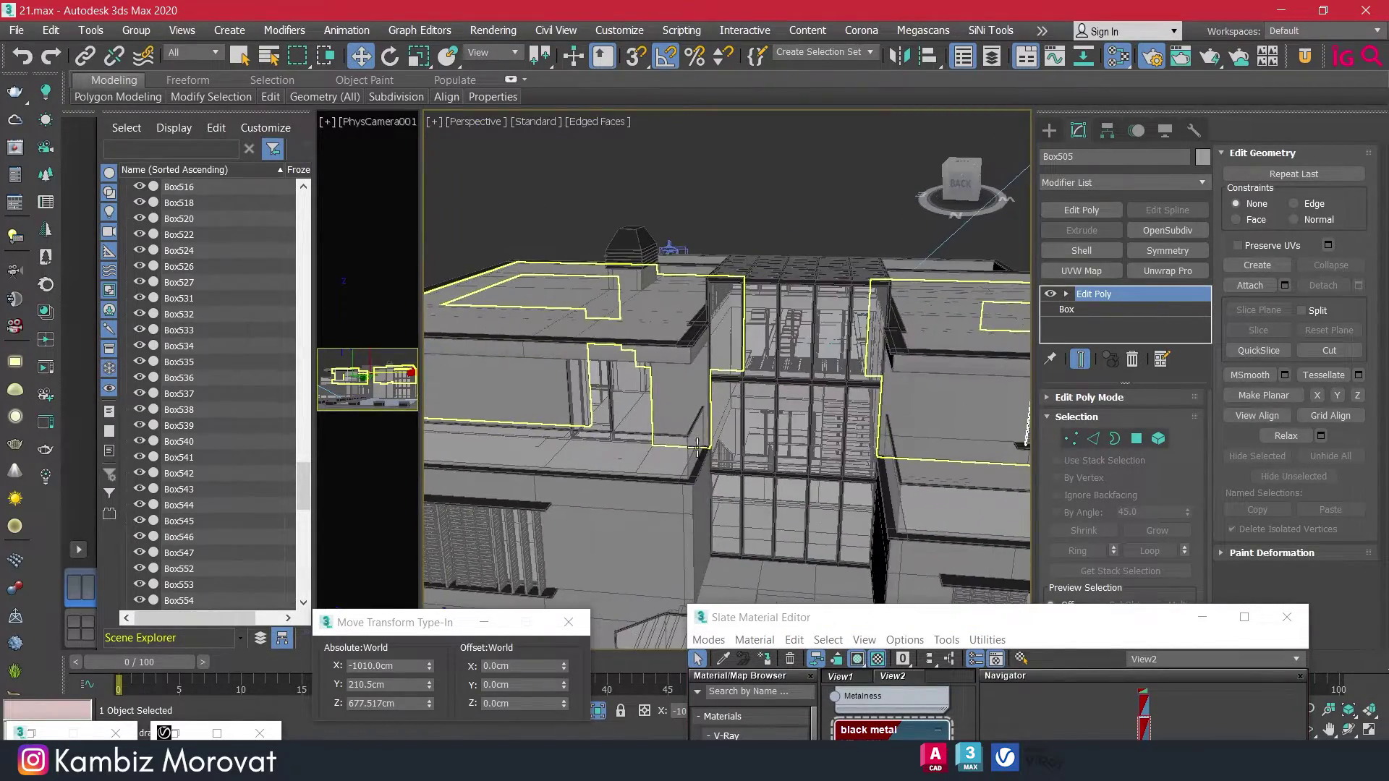
pyautogui.keyDown('alt'); pyautogui.moveTo(747, 464); pyautogui.dragTo(877, 368, button='middle'); pyautogui.keyUp('alt')
pyautogui.scroll(4, 767, 477)
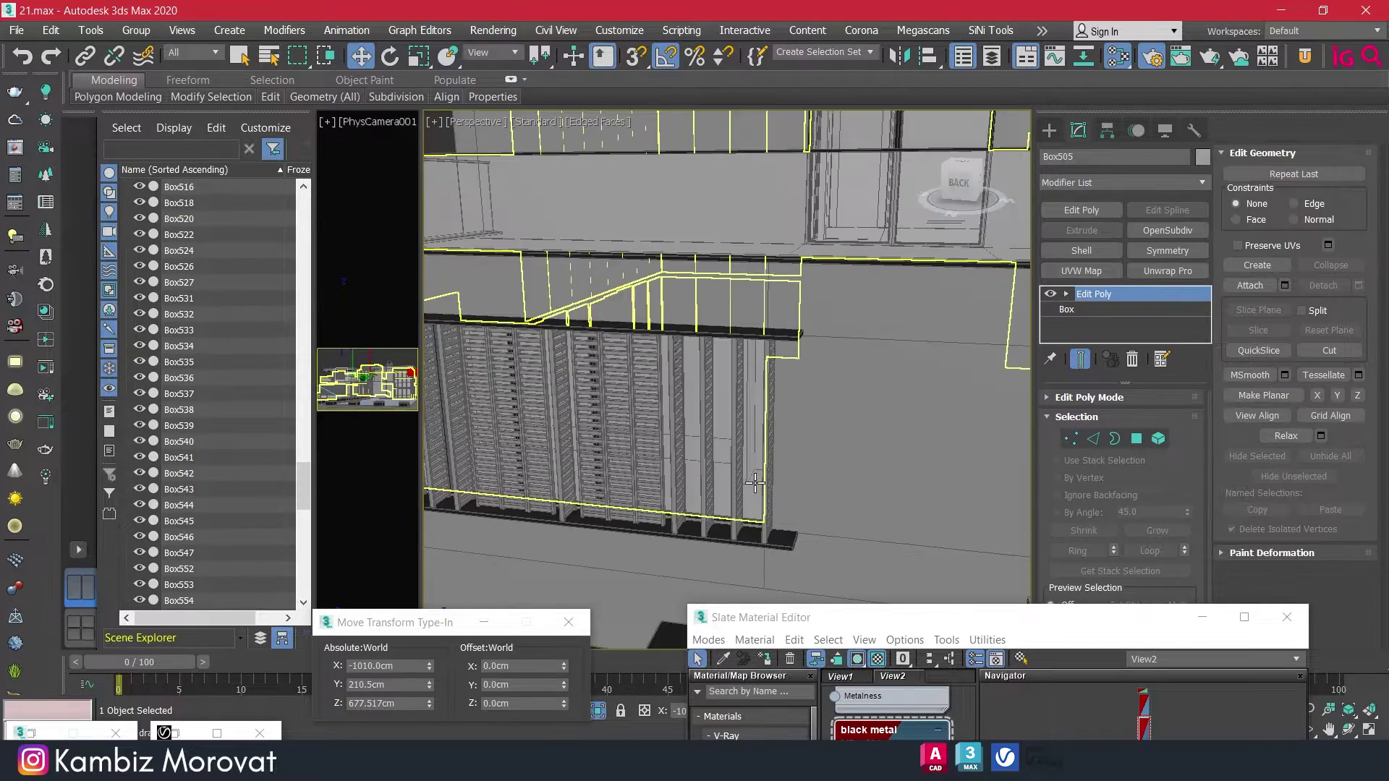
pyautogui.scroll(2, 764, 483)
pyautogui.click(747, 500)
# Start Attach on Box547 and merge louver columns Box546 through Box542 into it.
pyautogui.keyDown('alt'); pyautogui.moveTo(748, 500); pyautogui.dragTo(1007, 473, button='middle'); pyautogui.keyUp('alt')
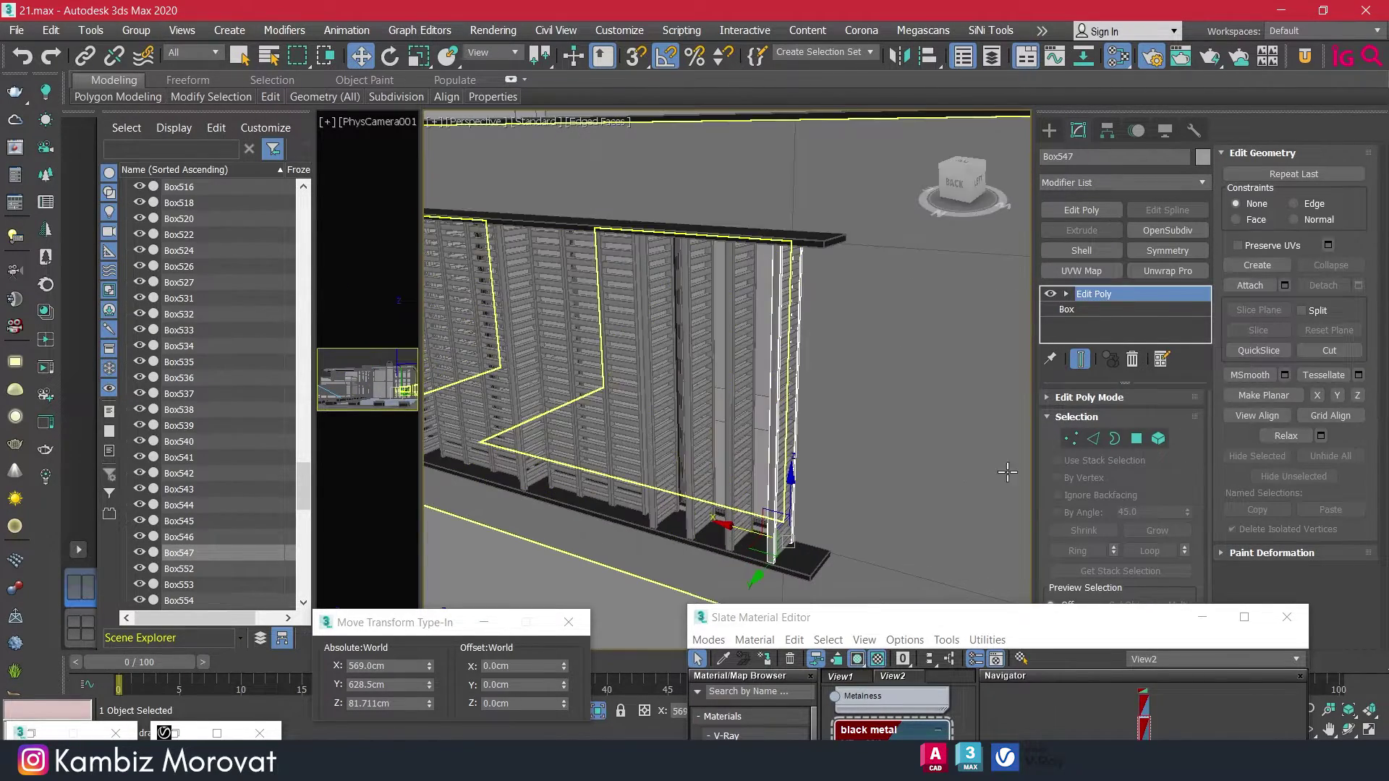
pyautogui.click(1239, 291)
pyautogui.click(750, 463)
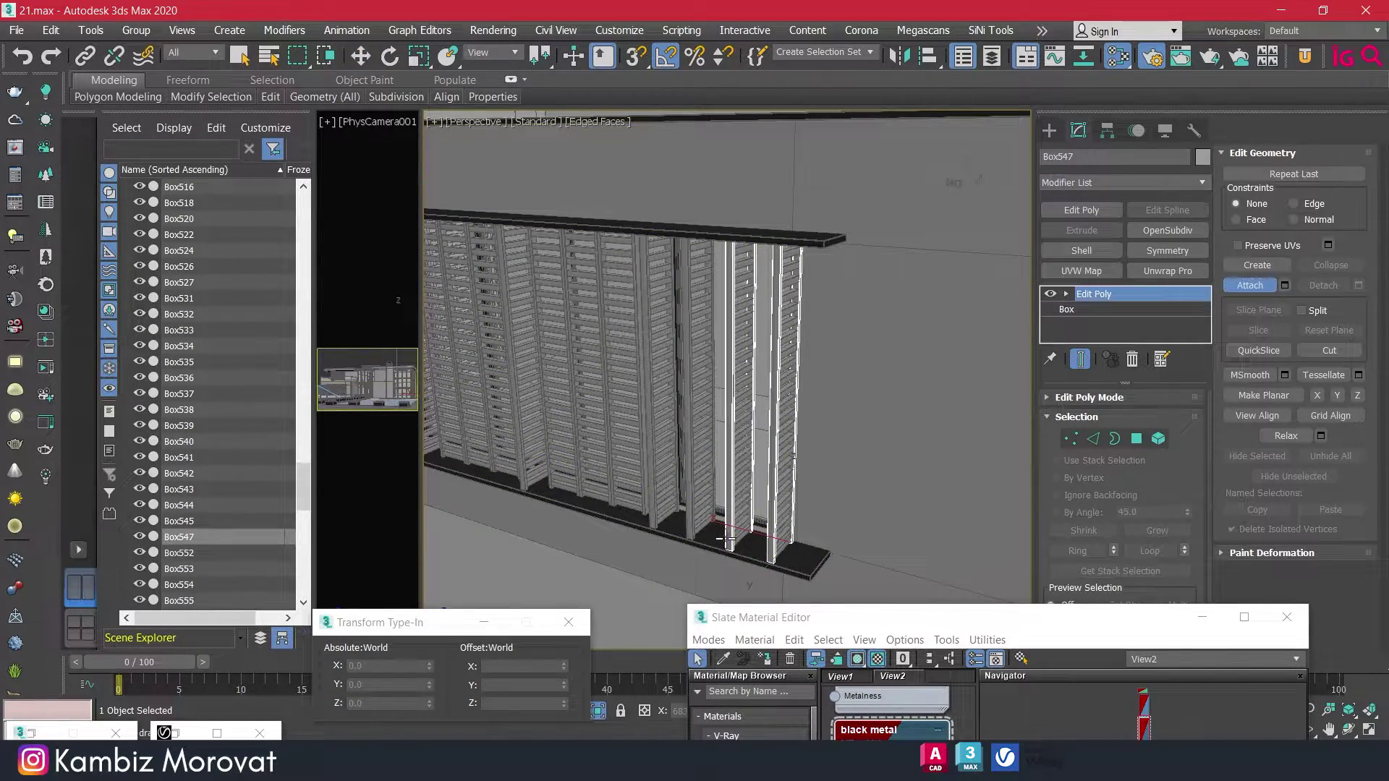
pyautogui.click(657, 515)
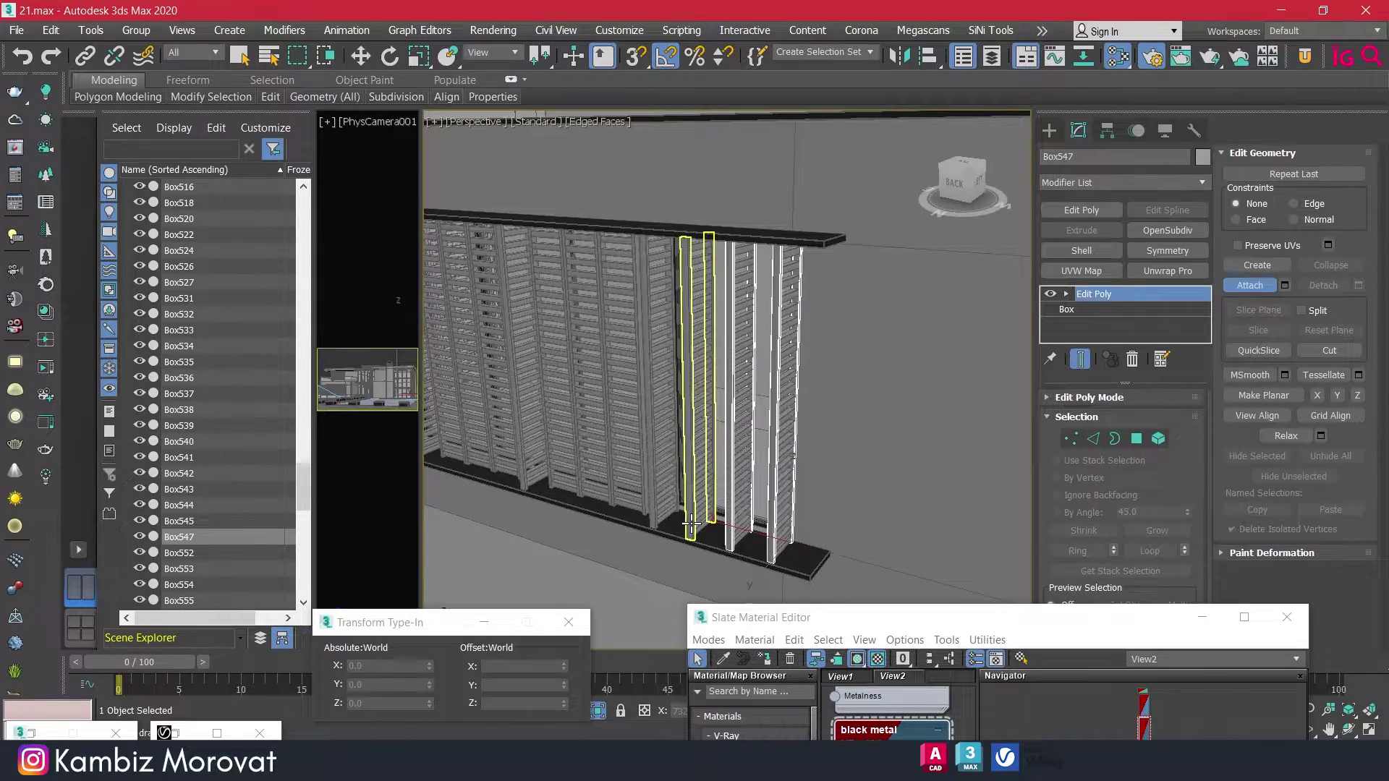
pyautogui.click(651, 510)
pyautogui.click(645, 505)
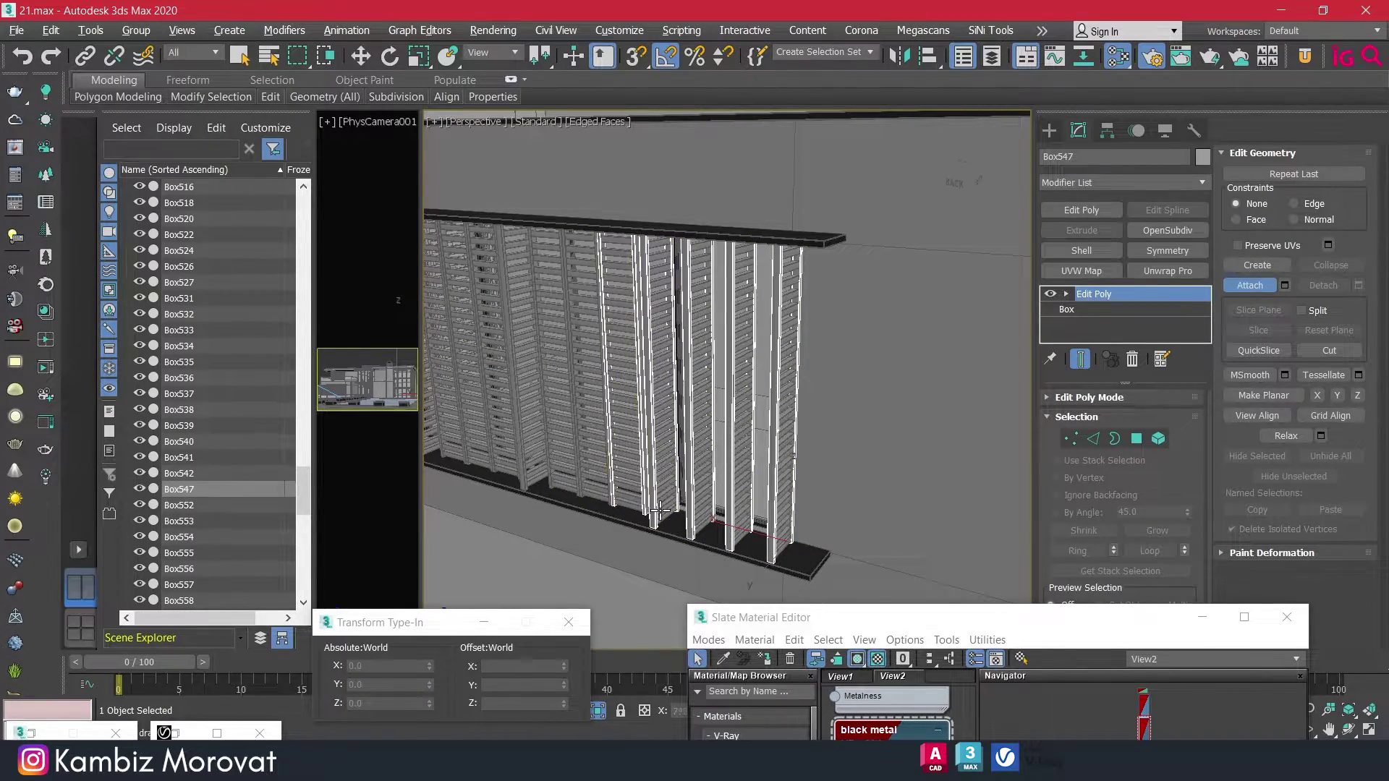
pyautogui.moveTo(622, 514); pyautogui.dragTo(630, 514, button='middle')
pyautogui.scroll(5, 705, 479)
pyautogui.click(692, 479)
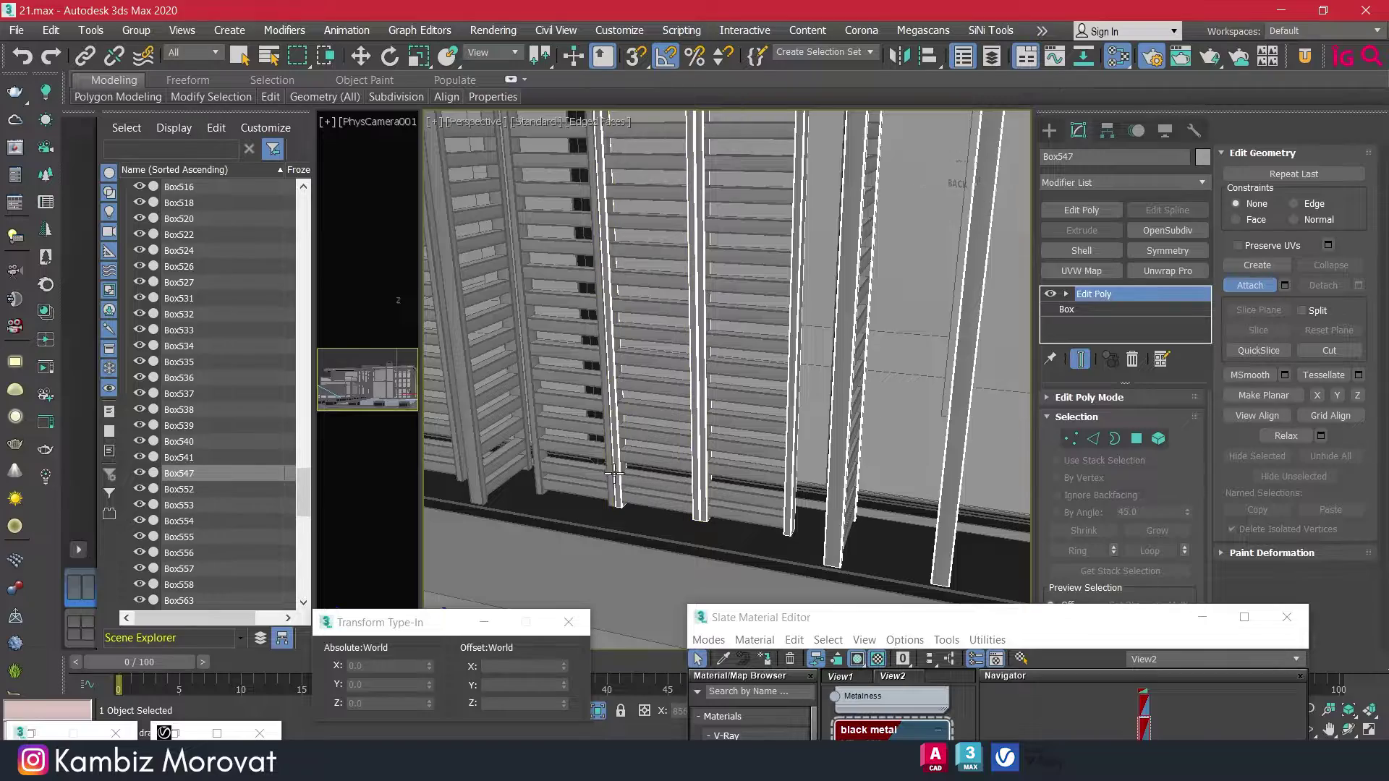
# Merge the next louver columns, down to Box537, into Box547.
pyautogui.scroll(-3, 651, 474)
pyautogui.scroll(-2, 723, 473)
pyautogui.scroll(2, 795, 470)
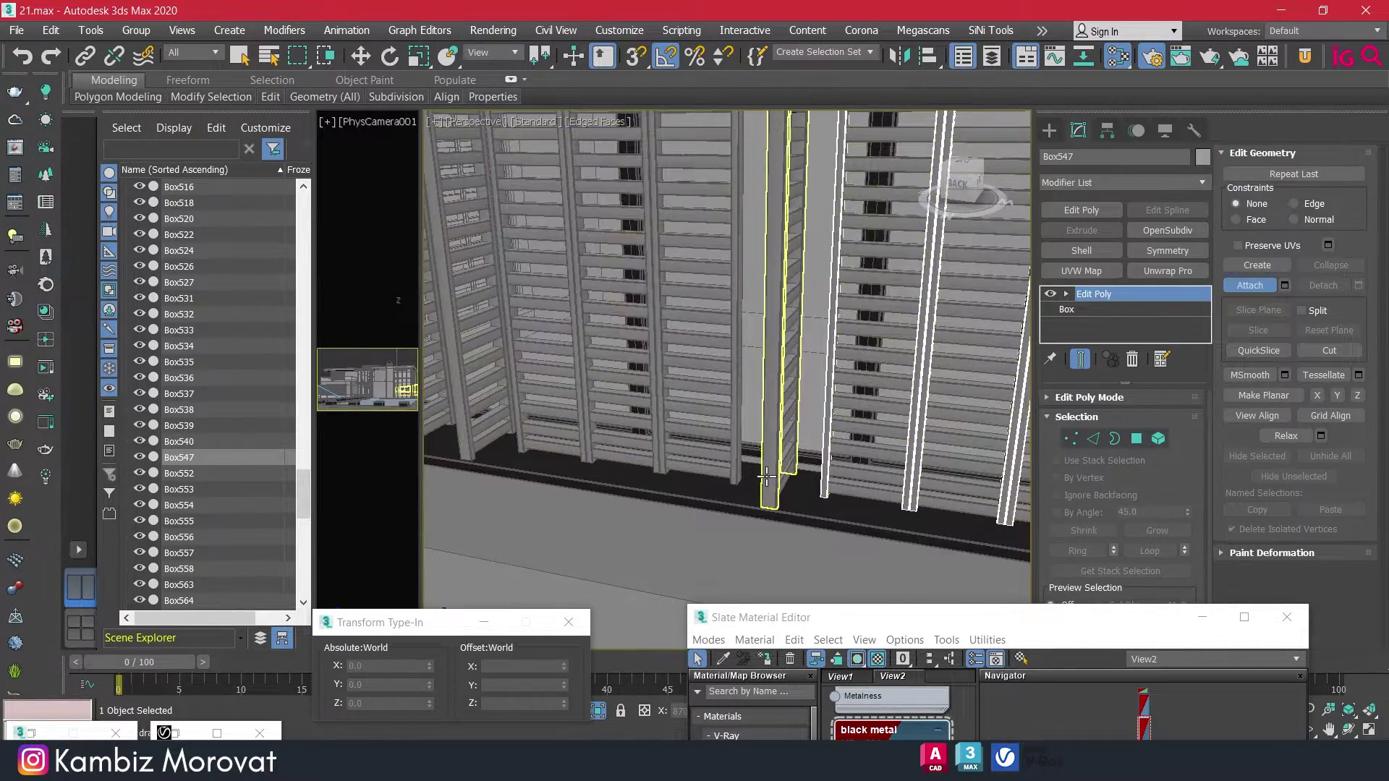
pyautogui.click(780, 467)
pyautogui.click(726, 464)
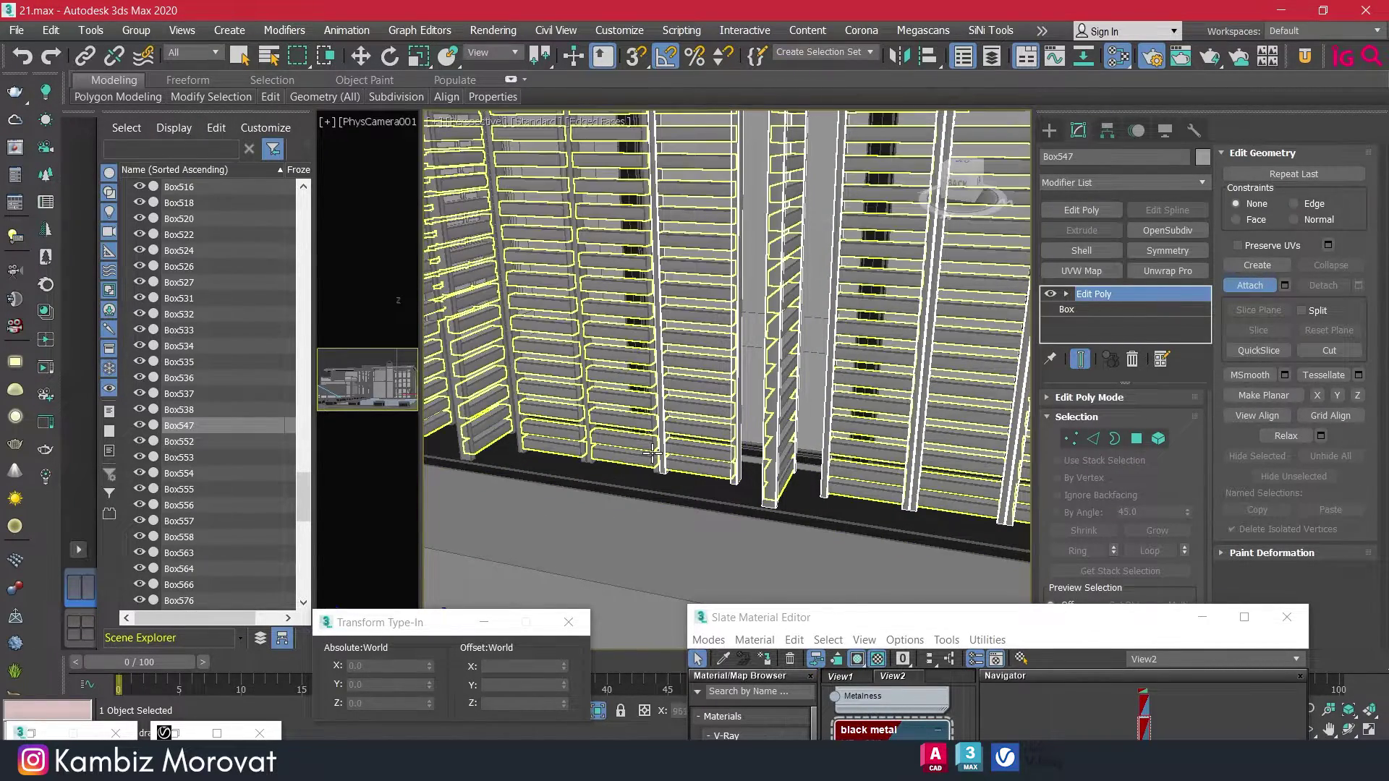
pyautogui.click(656, 454)
pyautogui.click(517, 427)
pyautogui.moveTo(637, 455); pyautogui.dragTo(692, 489, button='middle')
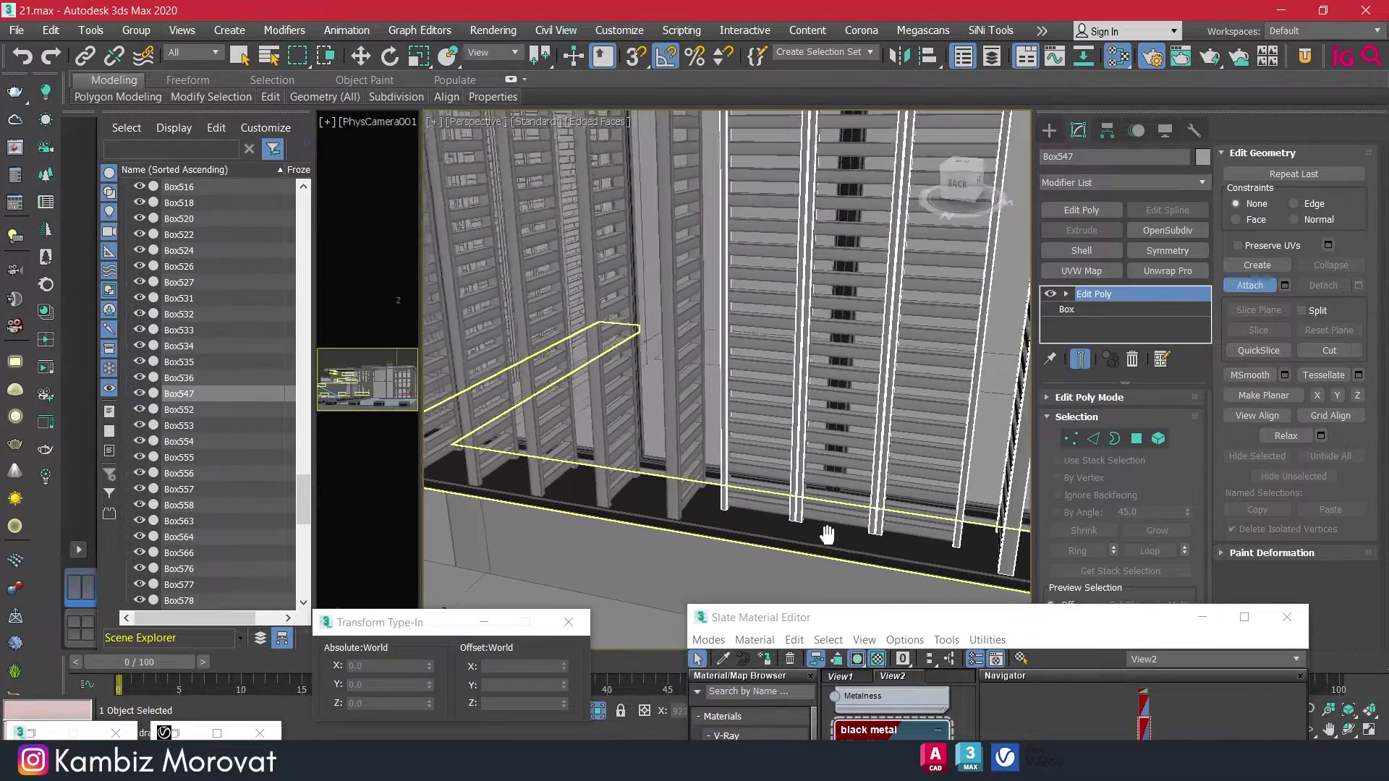
# Merge louver columns Box535 through Box531 into Box547.
pyautogui.click(607, 469)
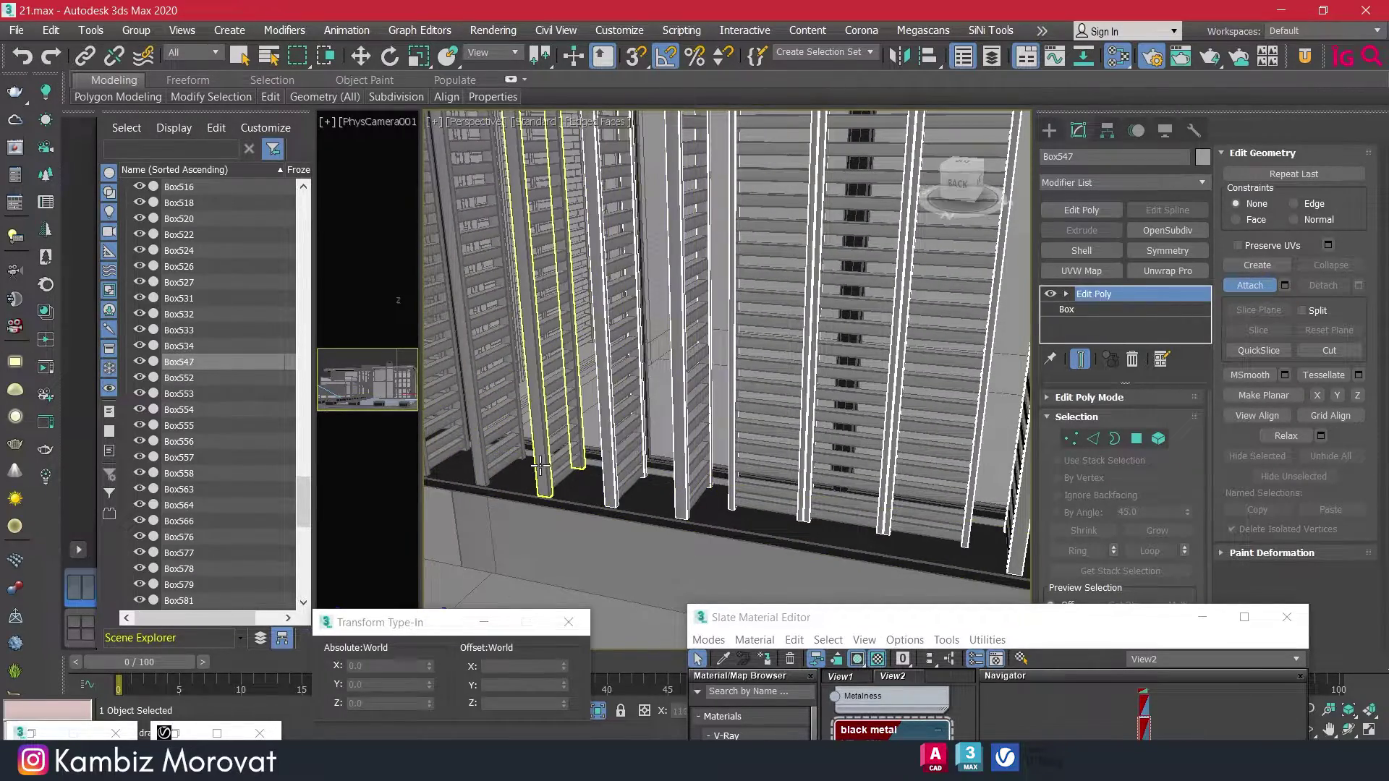
pyautogui.click(532, 463)
pyautogui.keyDown('alt'); pyautogui.moveTo(531, 463); pyautogui.dragTo(796, 527, button='middle'); pyautogui.keyUp('alt')
pyautogui.click(725, 499)
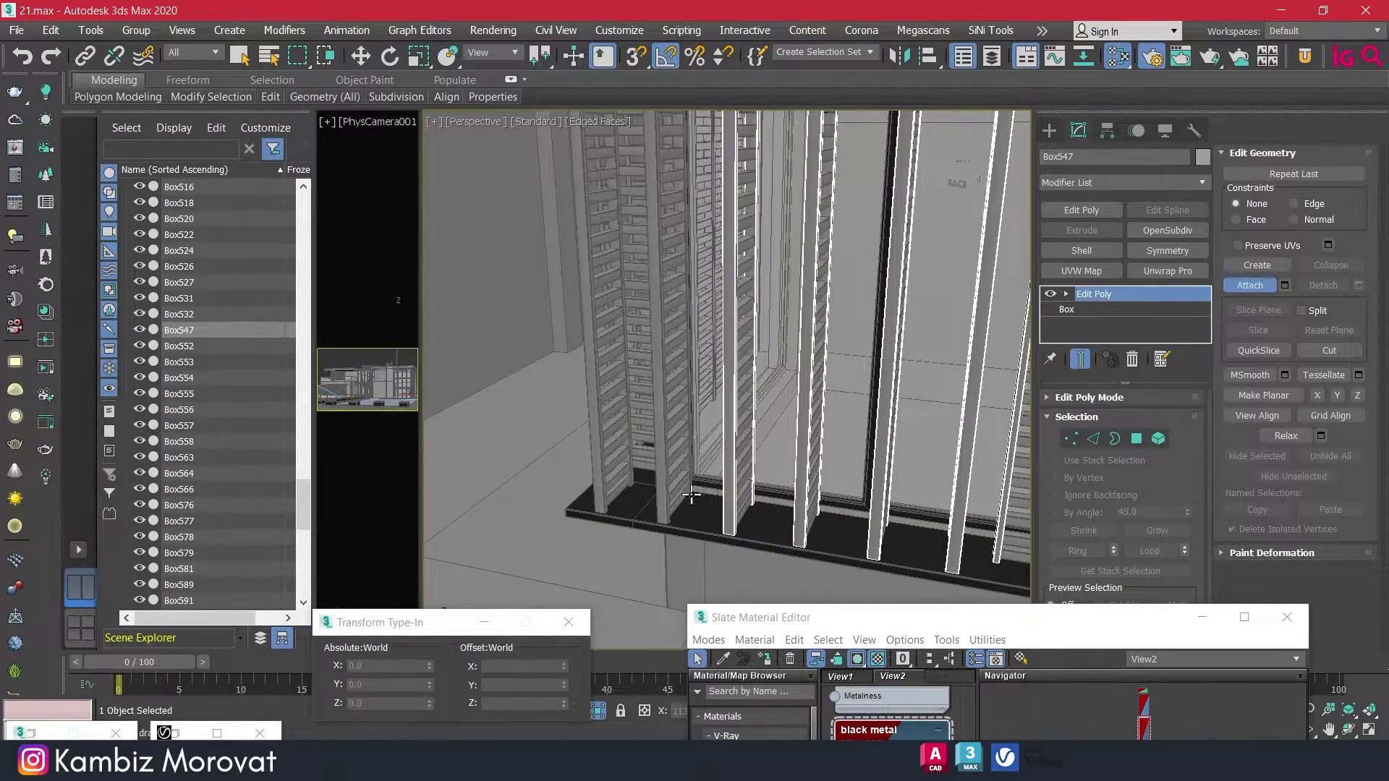
pyautogui.click(661, 491)
pyautogui.click(589, 477)
pyautogui.moveTo(589, 477)
pyautogui.keyDown('alt'); pyautogui.mouseDown(button='middle')
pyautogui.moveTo(695, 519)
pyautogui.moveTo(787, 515)
pyautogui.moveTo(820, 489)
pyautogui.mouseUp(button='middle'); pyautogui.keyUp('alt')
# Merge the remaining railing fins, including Box557, then turn Attach off.
pyautogui.moveTo(810, 491); pyautogui.dragTo(751, 492)
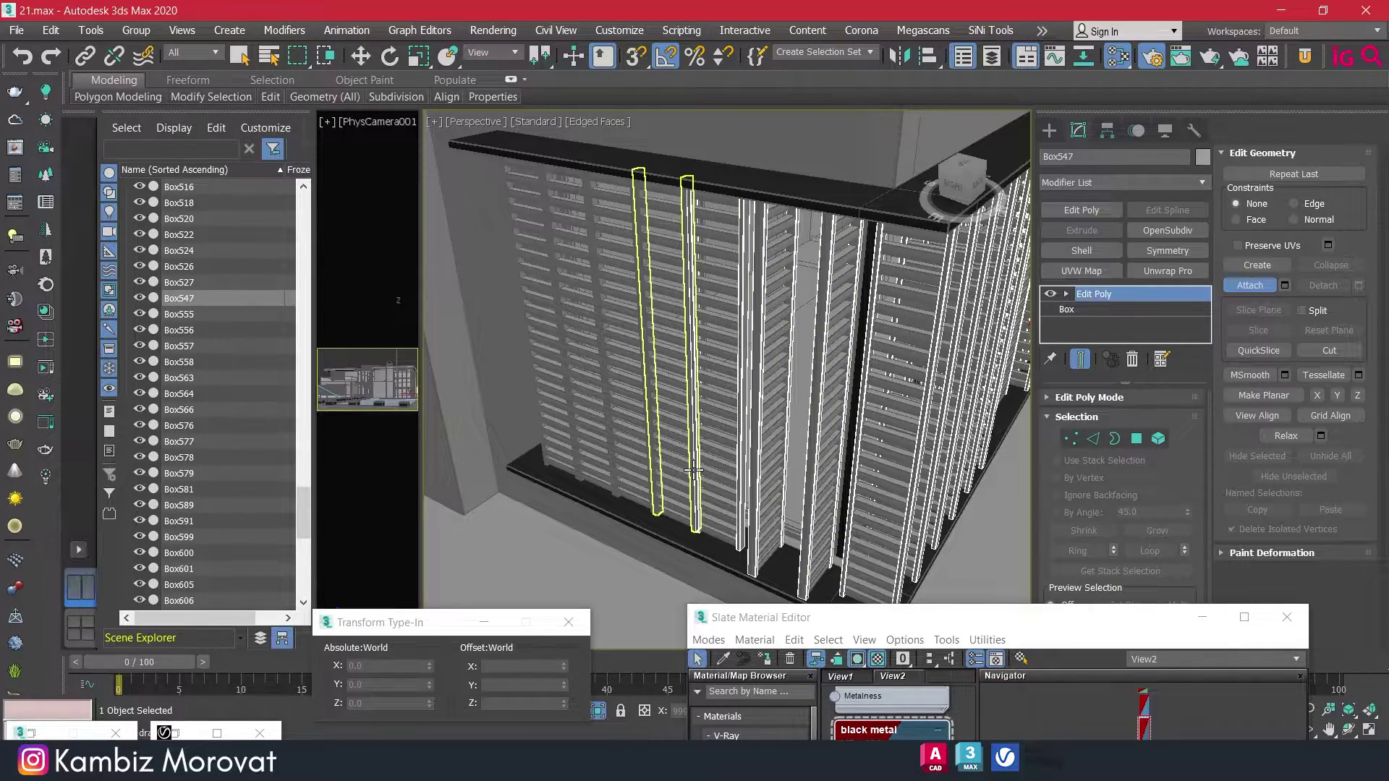
pyautogui.click(651, 475)
pyautogui.keyDown('alt'); pyautogui.moveTo(651, 475); pyautogui.dragTo(830, 496, button='middle'); pyautogui.keyUp('alt')
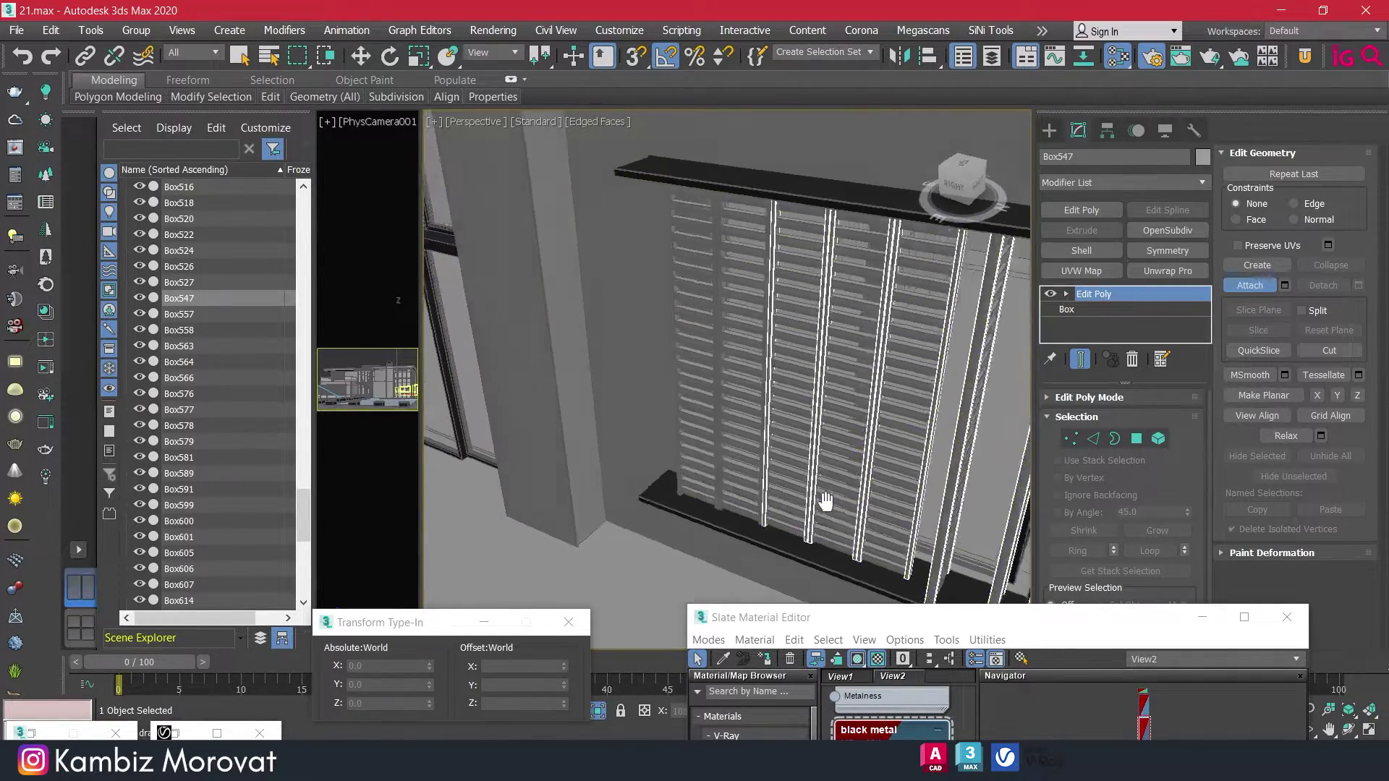
pyautogui.scroll(3, 808, 513)
pyautogui.click(808, 514)
pyautogui.scroll(-3, 808, 513)
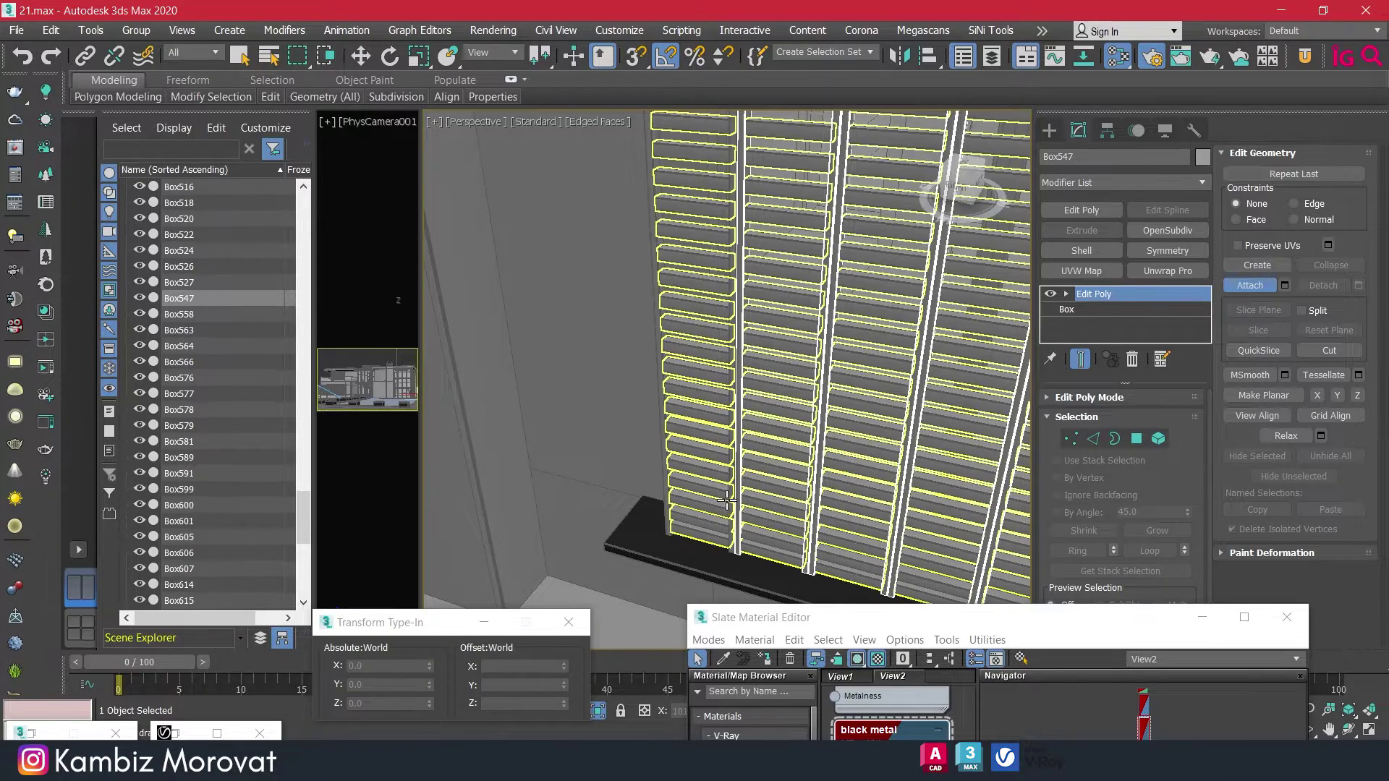
pyautogui.keyDown('alt'); pyautogui.moveTo(808, 513); pyautogui.dragTo(940, 434, button='middle'); pyautogui.keyUp('alt')
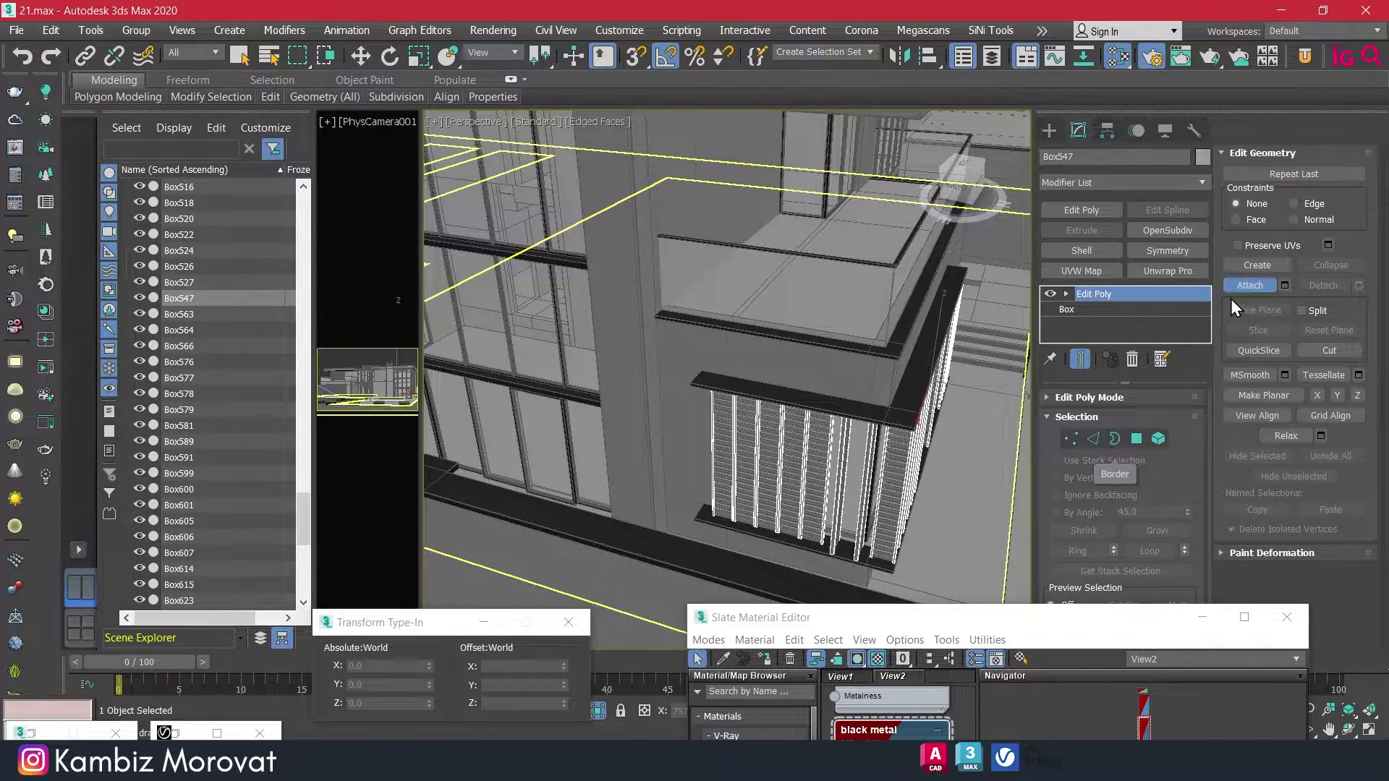
pyautogui.click(1246, 283)
pyautogui.click(762, 655)
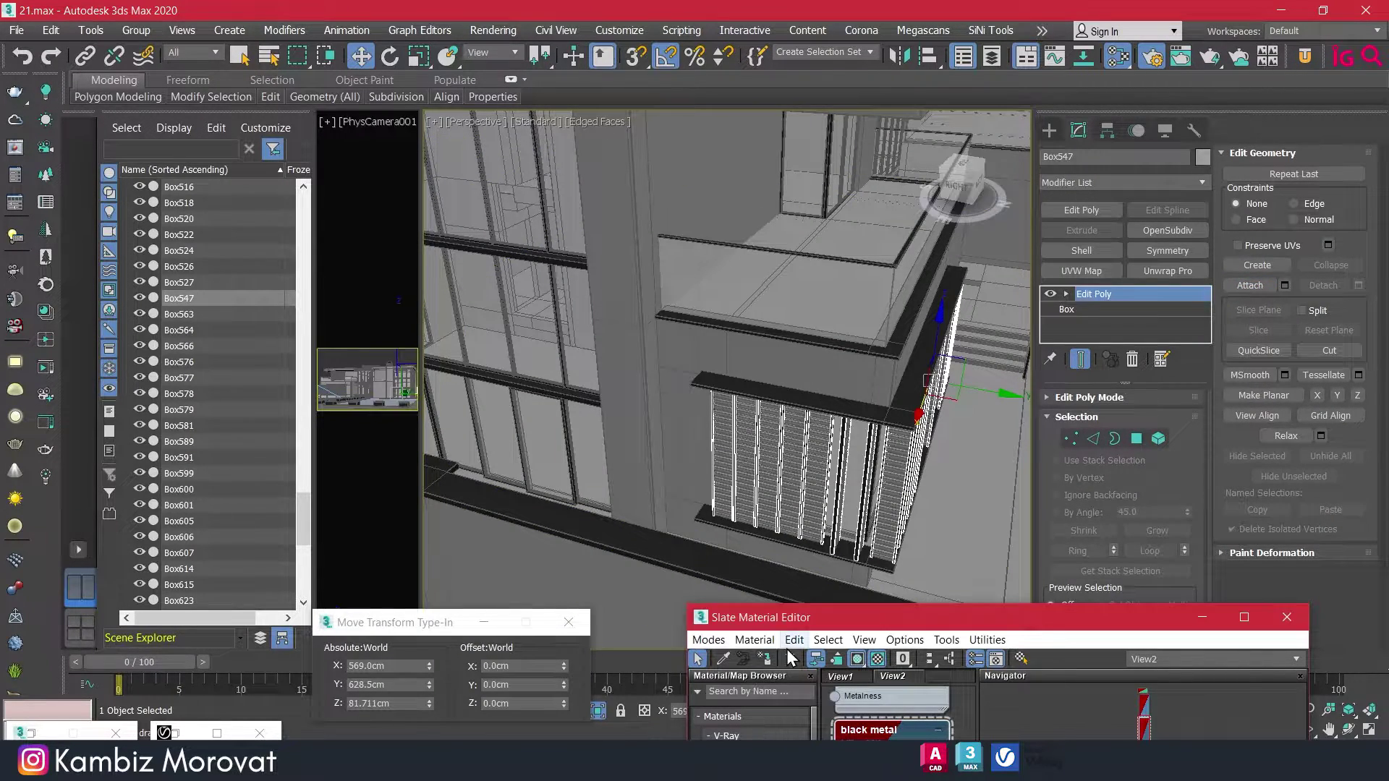
pyautogui.scroll(3, 833, 489)
pyautogui.scroll(-2, 834, 489)
pyautogui.keyDown('alt'); pyautogui.moveTo(795, 471); pyautogui.dragTo(834, 489, button='middle'); pyautogui.keyUp('alt')
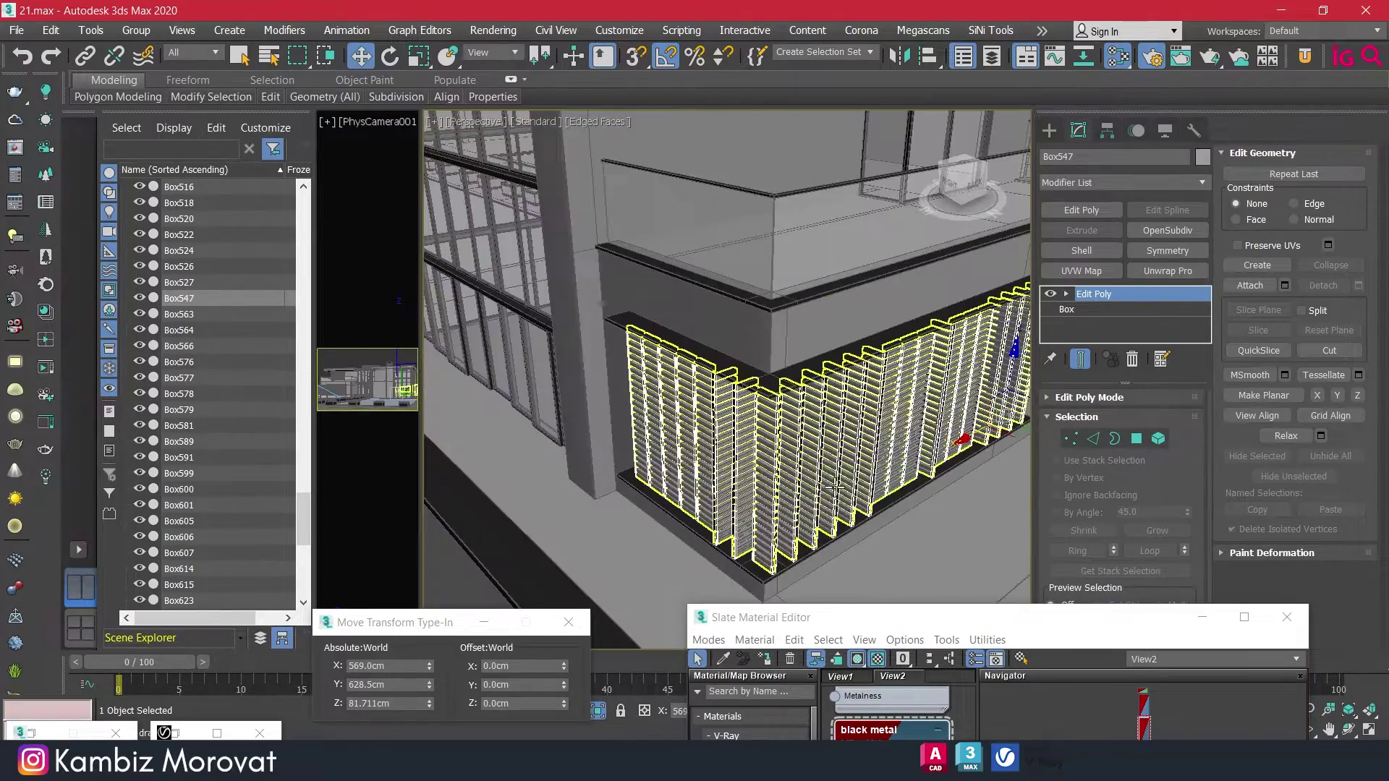
pyautogui.scroll(-2, 833, 490)
pyautogui.moveTo(802, 434)
pyautogui.keyDown('alt'); pyautogui.mouseDown(button='middle')
pyautogui.moveTo(889, 412)
pyautogui.moveTo(952, 444)
pyautogui.moveTo(656, 348)
pyautogui.moveTo(748, 423)
pyautogui.moveTo(744, 406)
pyautogui.mouseUp(button='middle'); pyautogui.keyUp('alt')
pyautogui.scroll(-2, 889, 412)
pyautogui.scroll(3, 951, 445)
pyautogui.scroll(-3, 952, 444)
pyautogui.scroll(3, 657, 349)
pyautogui.scroll(2, 657, 349)
pyautogui.scroll(-3, 747, 424)
pyautogui.scroll(3, 748, 424)
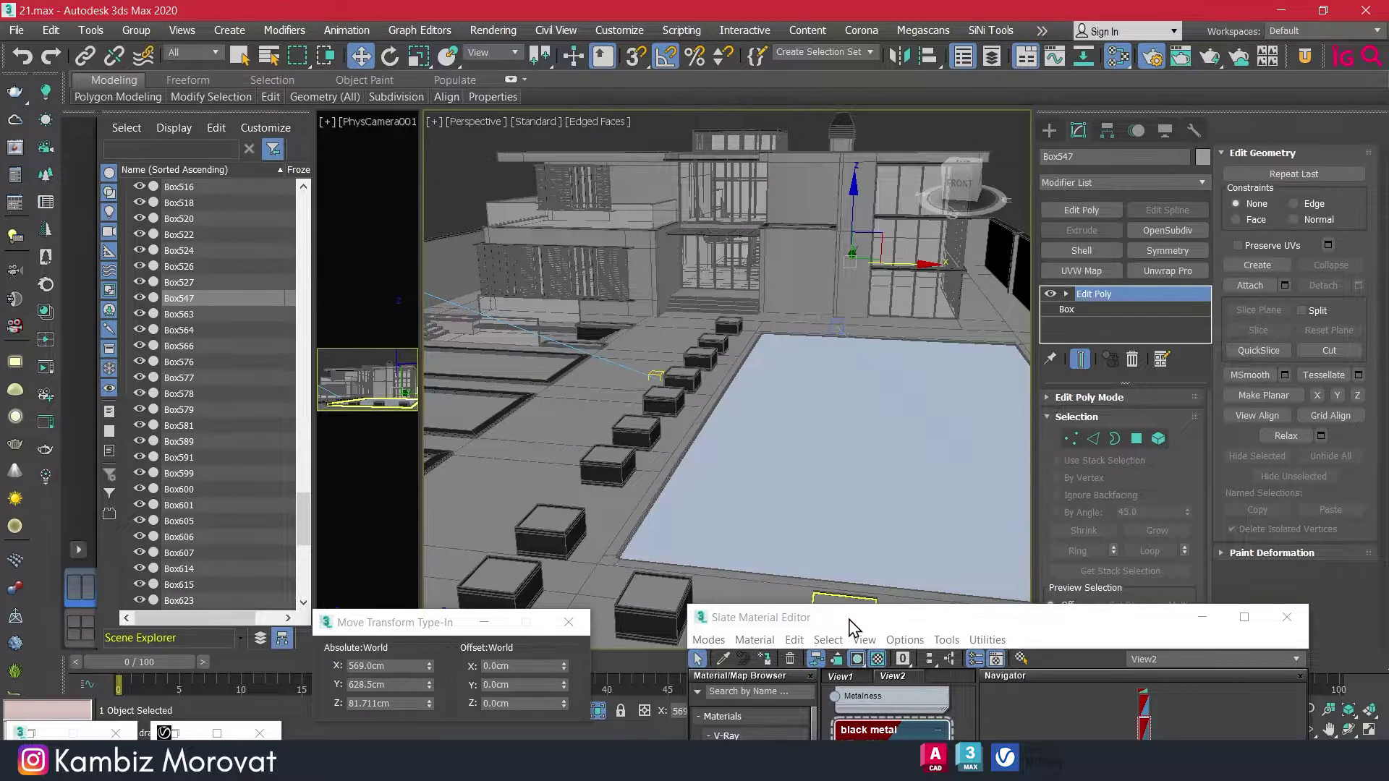
pyautogui.moveTo(854, 628); pyautogui.dragTo(902, 707)
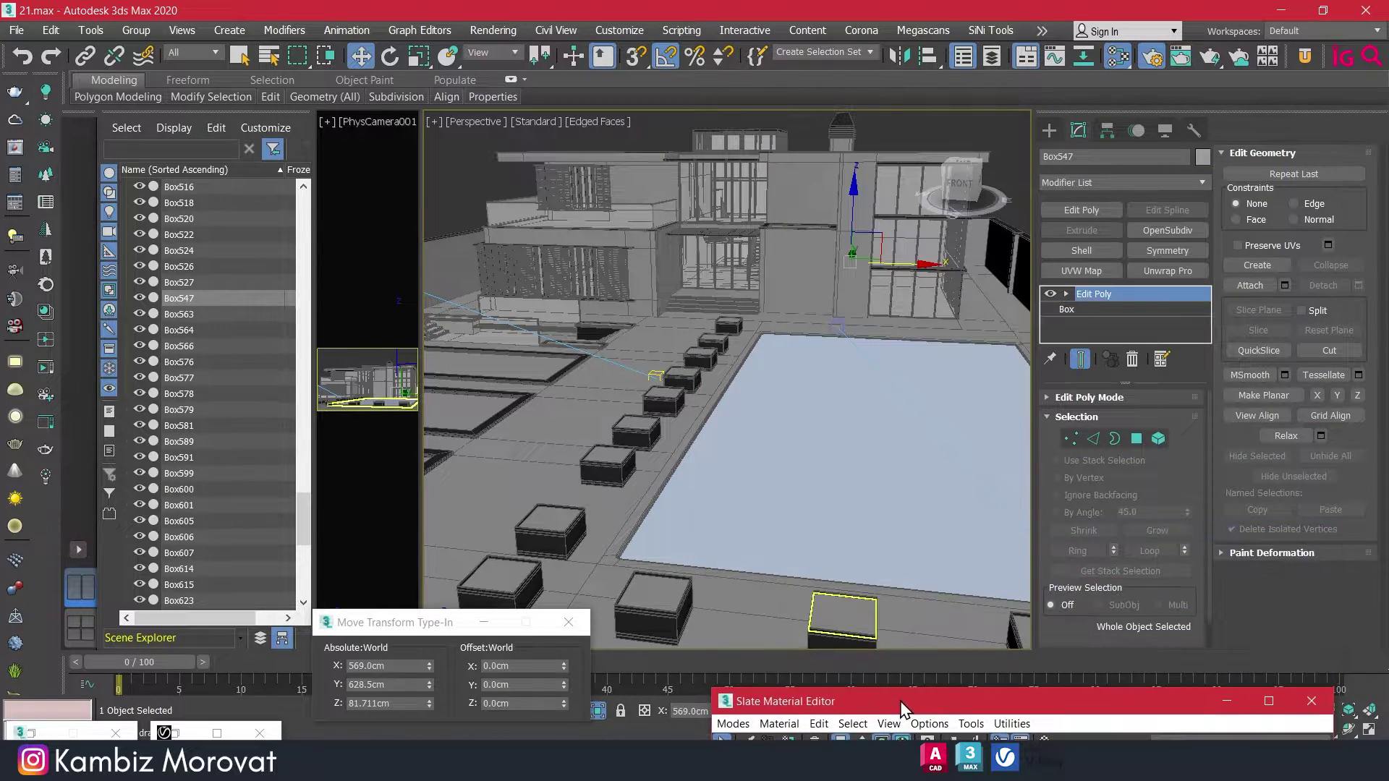
pyautogui.press('c')
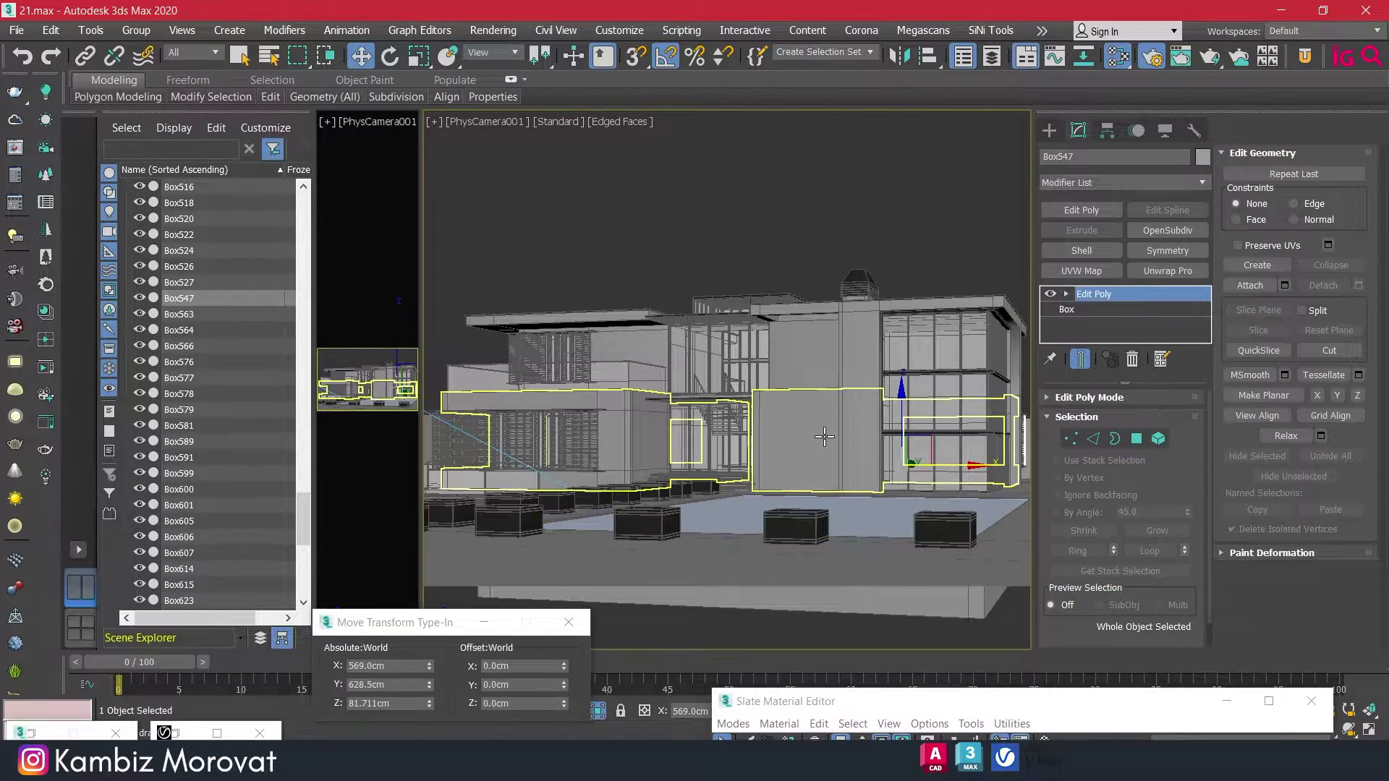
pyautogui.press('p')
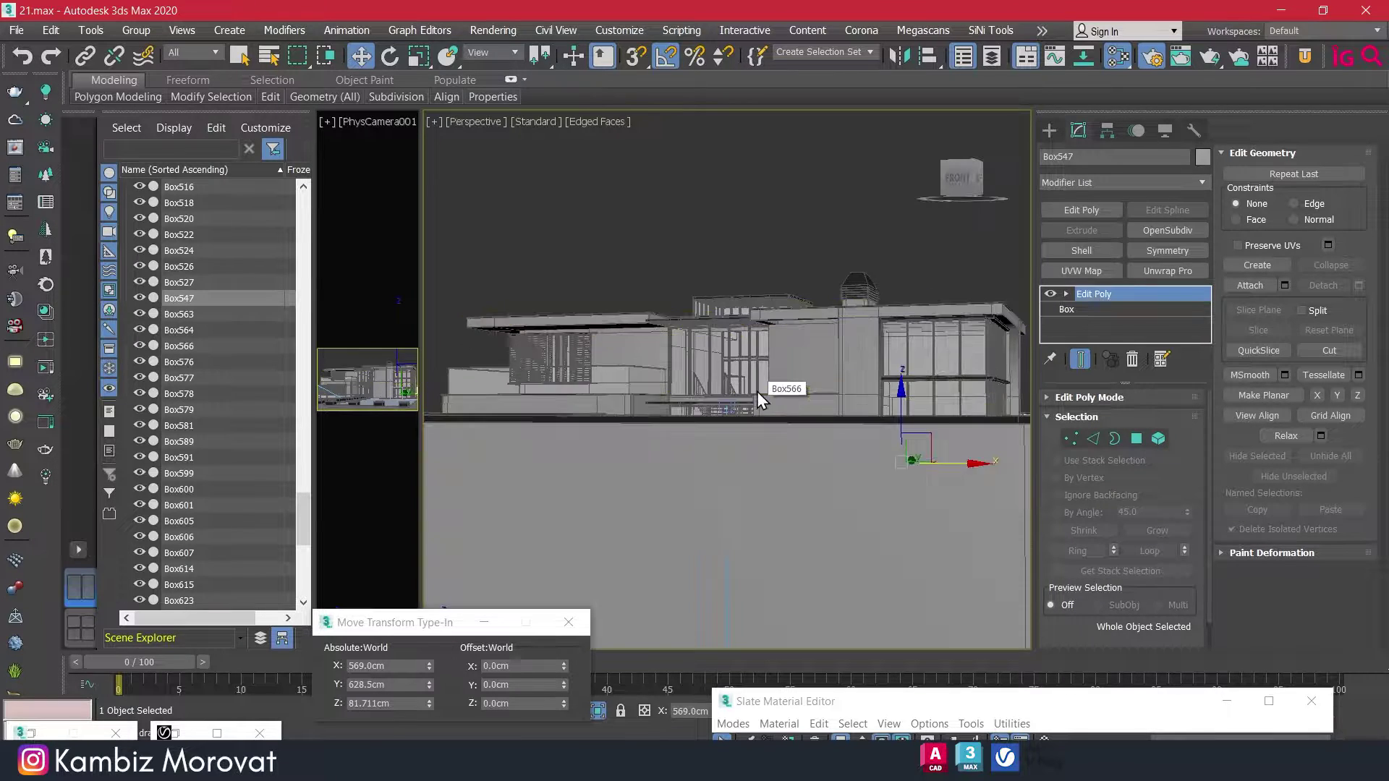
# Open the V-Ray frame buffer from the quad menu and start a test render of the building.
pyautogui.keyDown('alt'); pyautogui.moveTo(760, 400); pyautogui.dragTo(769, 196, button='middle'); pyautogui.keyUp('alt')
pyautogui.rightClick(769, 195)
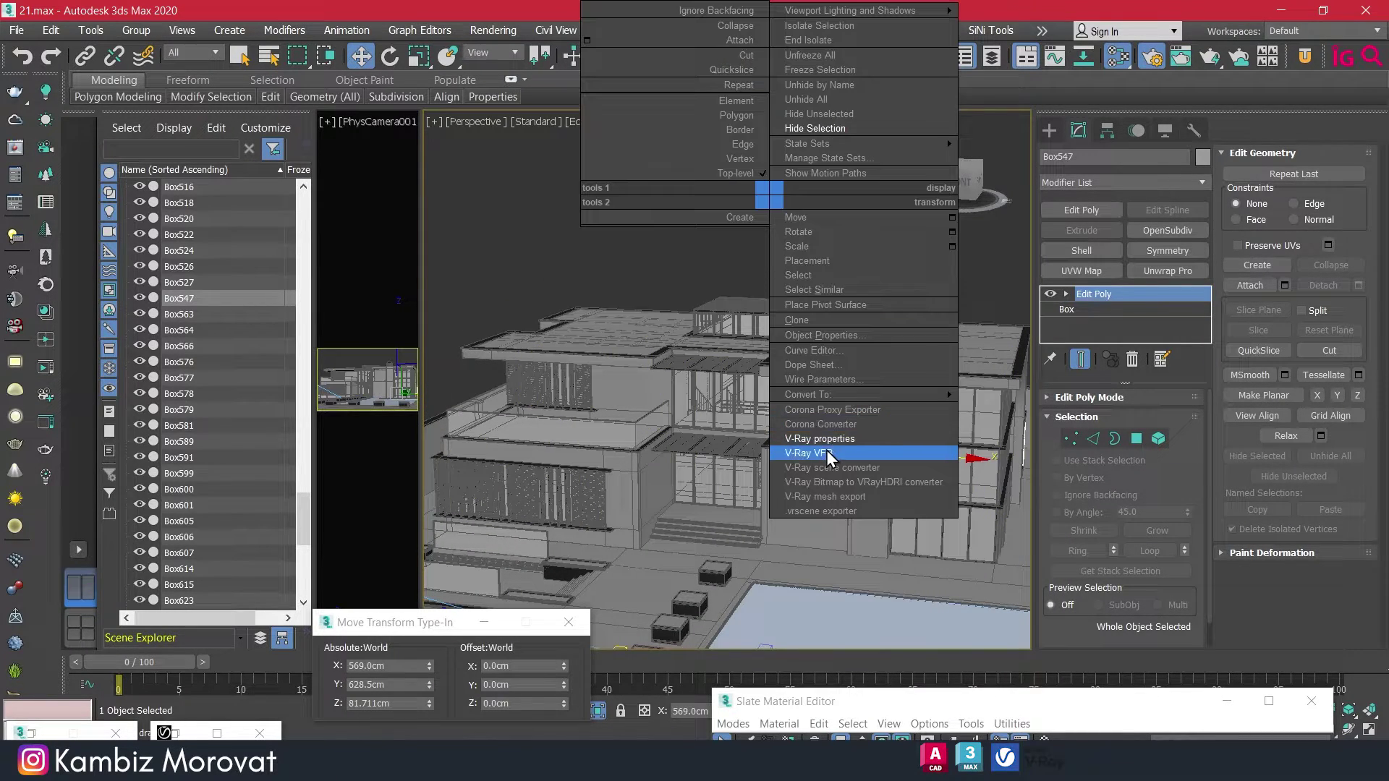
pyautogui.click(828, 454)
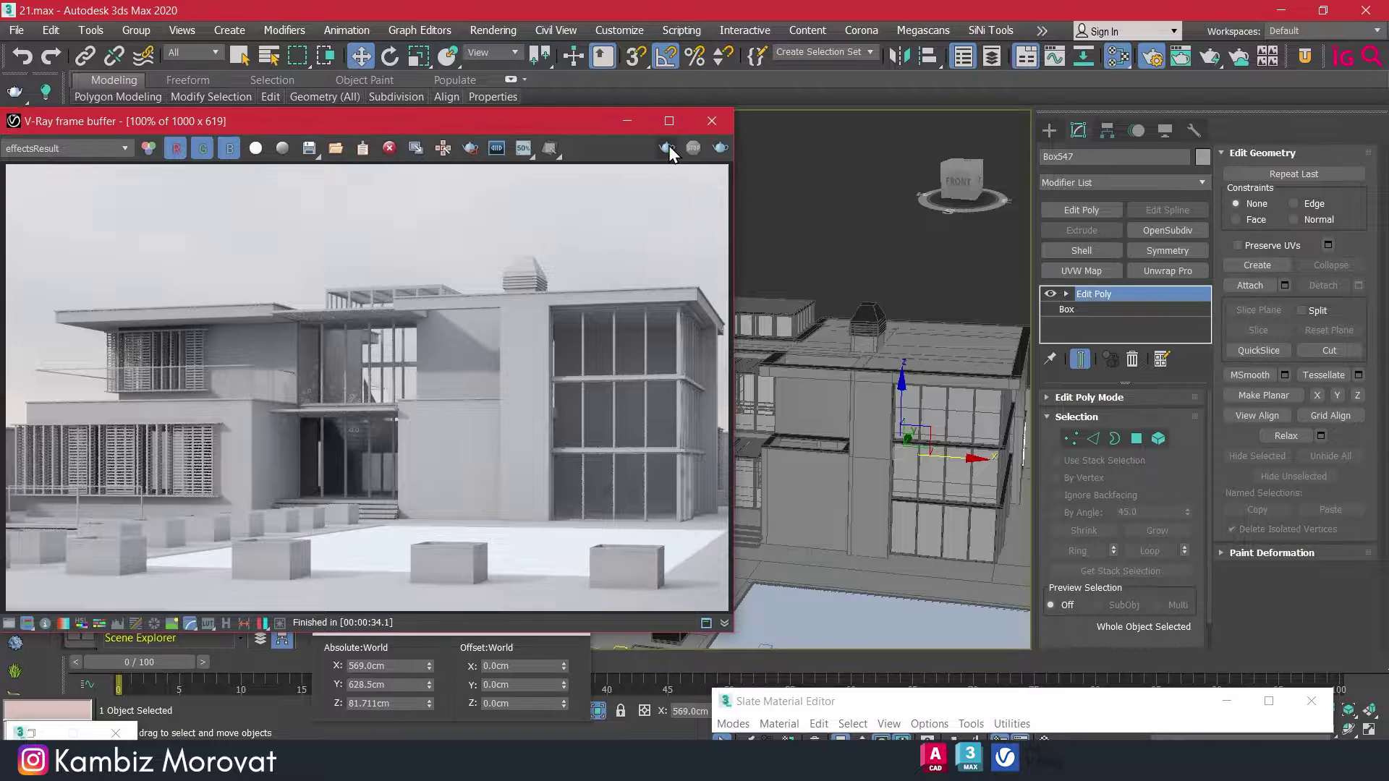
pyautogui.click(667, 148)
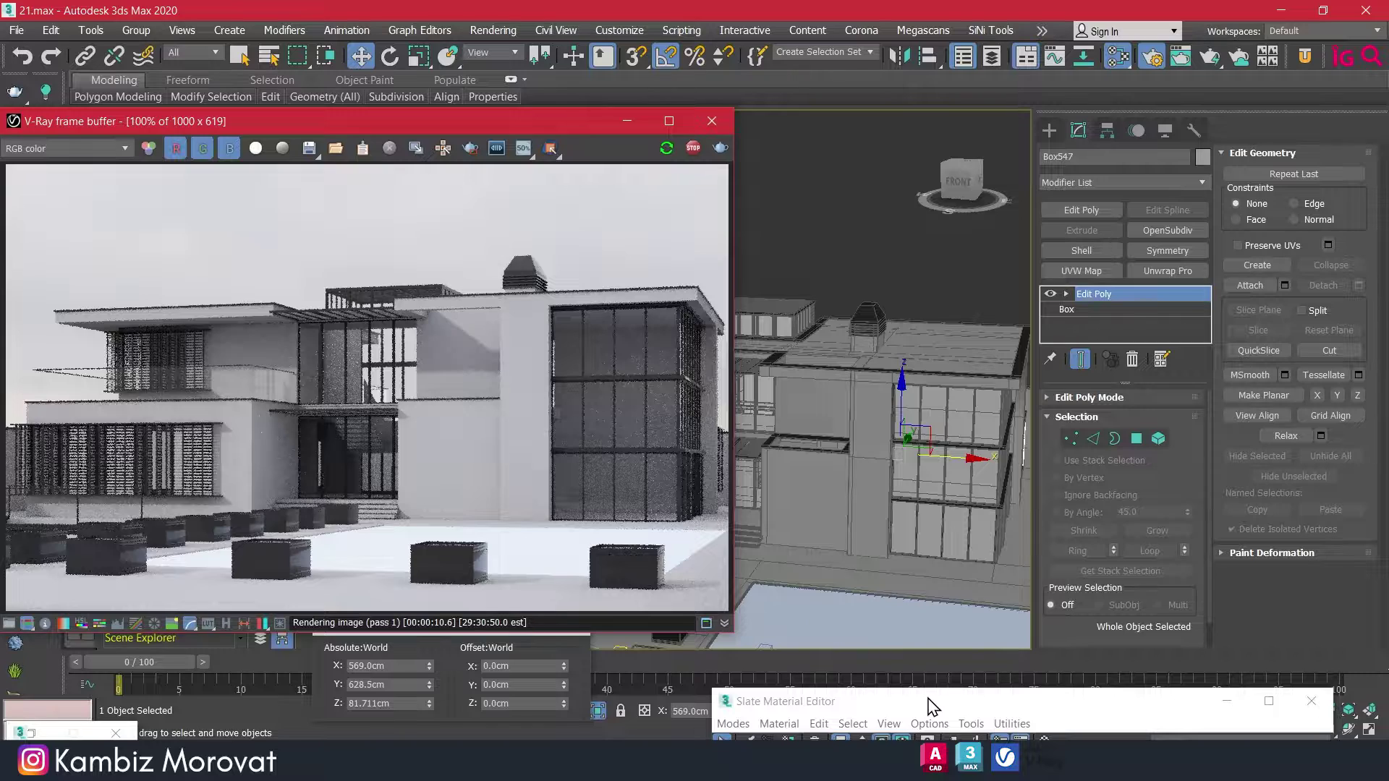
pyautogui.moveTo(929, 706); pyautogui.dragTo(942, 116)
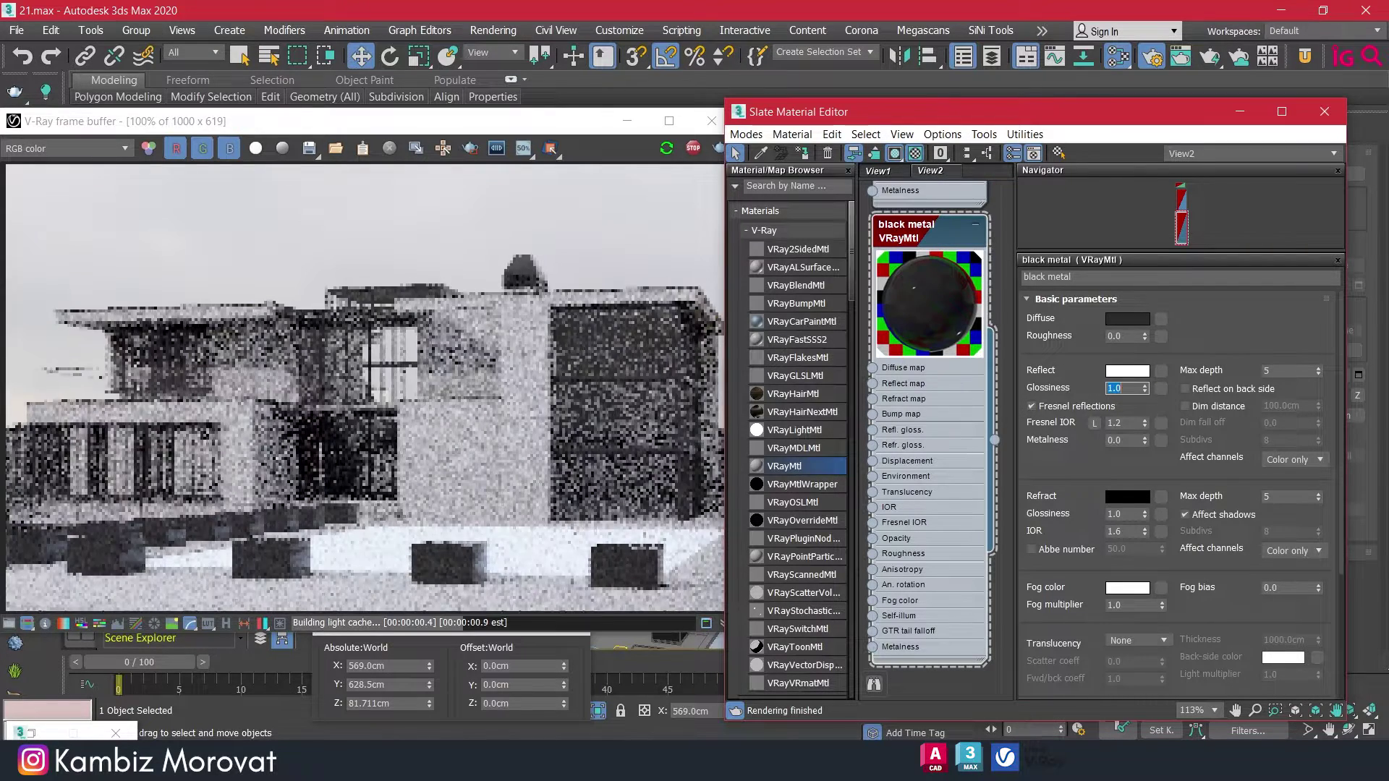
# Lower the black metal's reflection glossiness to 0.85, then 0.8, using region rendering.
pyautogui.write('.8')
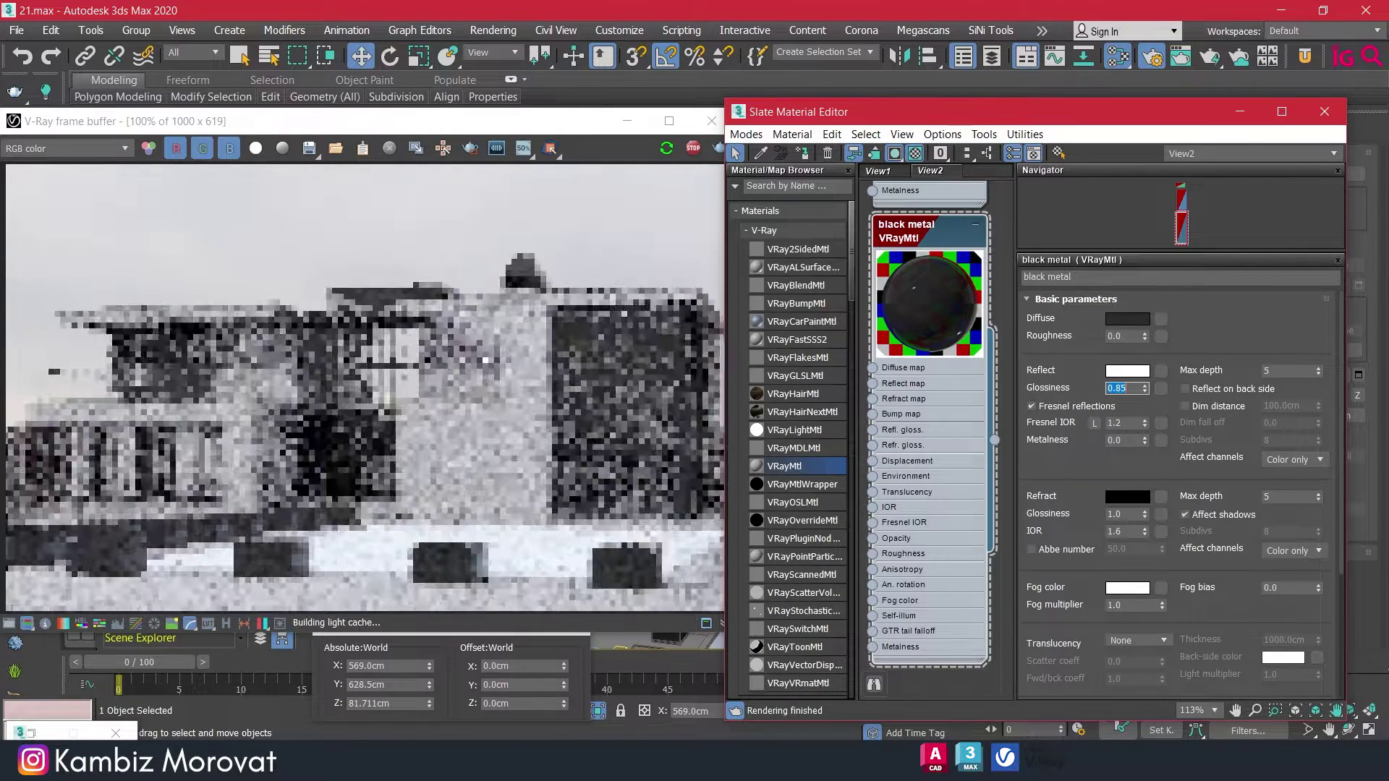
pyautogui.write('5')
pyautogui.press('Return')
pyautogui.click(469, 151)
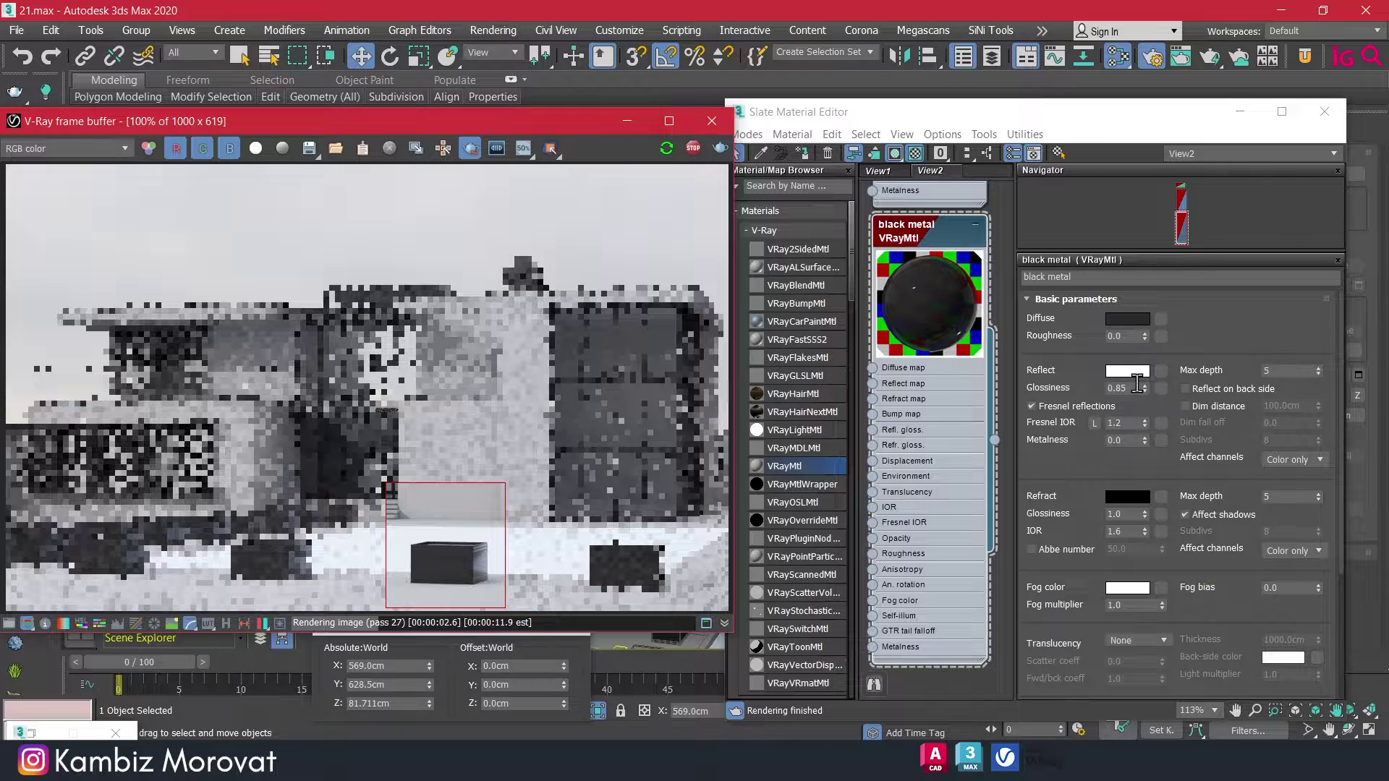
pyautogui.doubleClick(1137, 386)
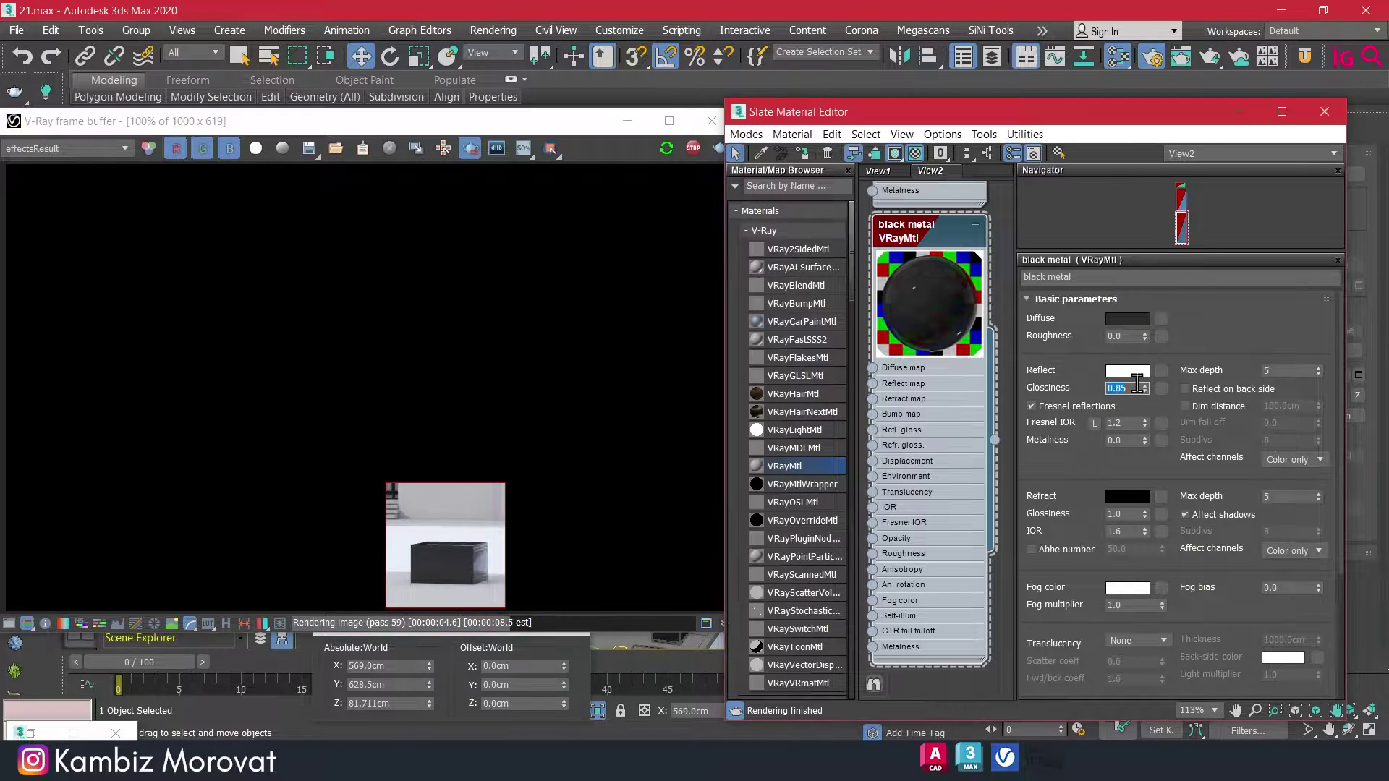
pyautogui.write('0.8')
pyautogui.press('Return')
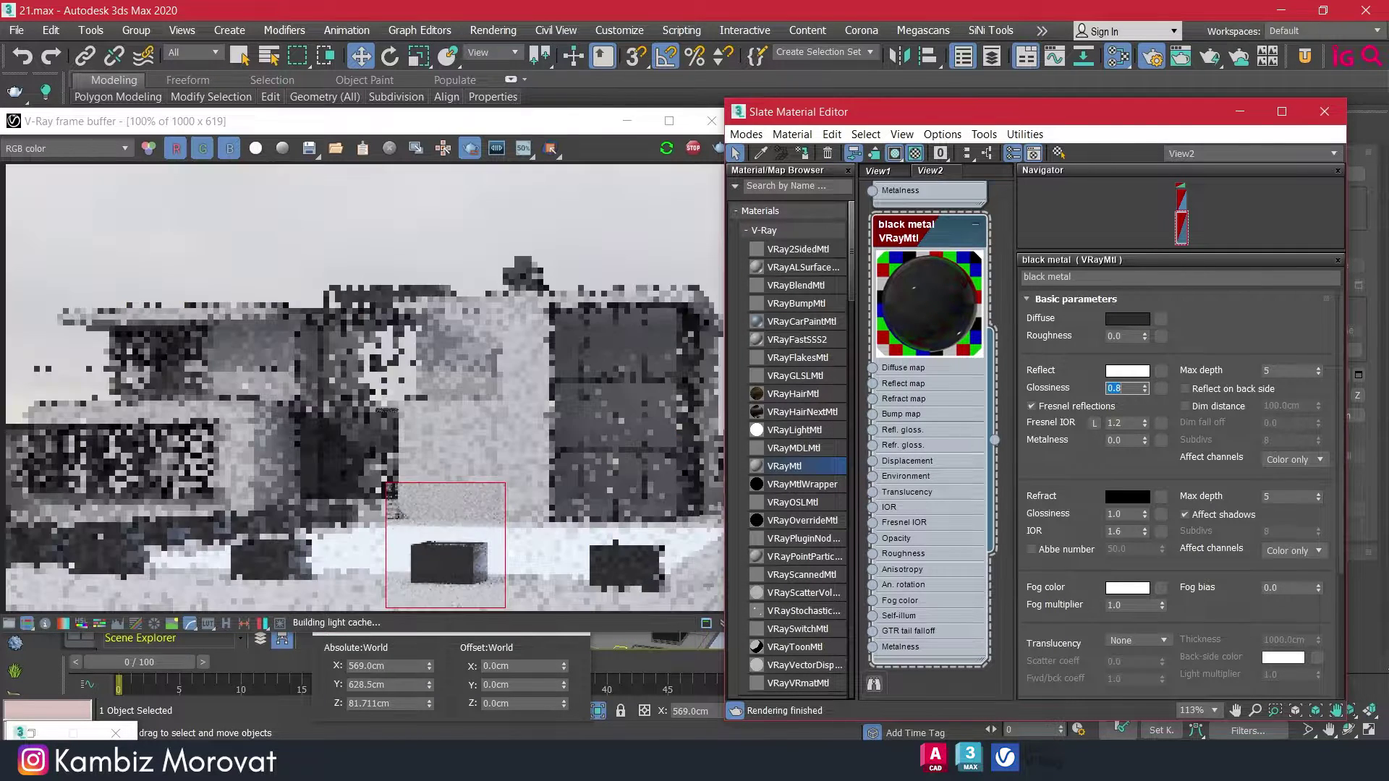
# Set Fresnel IOR to 1.33, re-render to check, and minimize the frame buffer.
pyautogui.doubleClick(1128, 426)
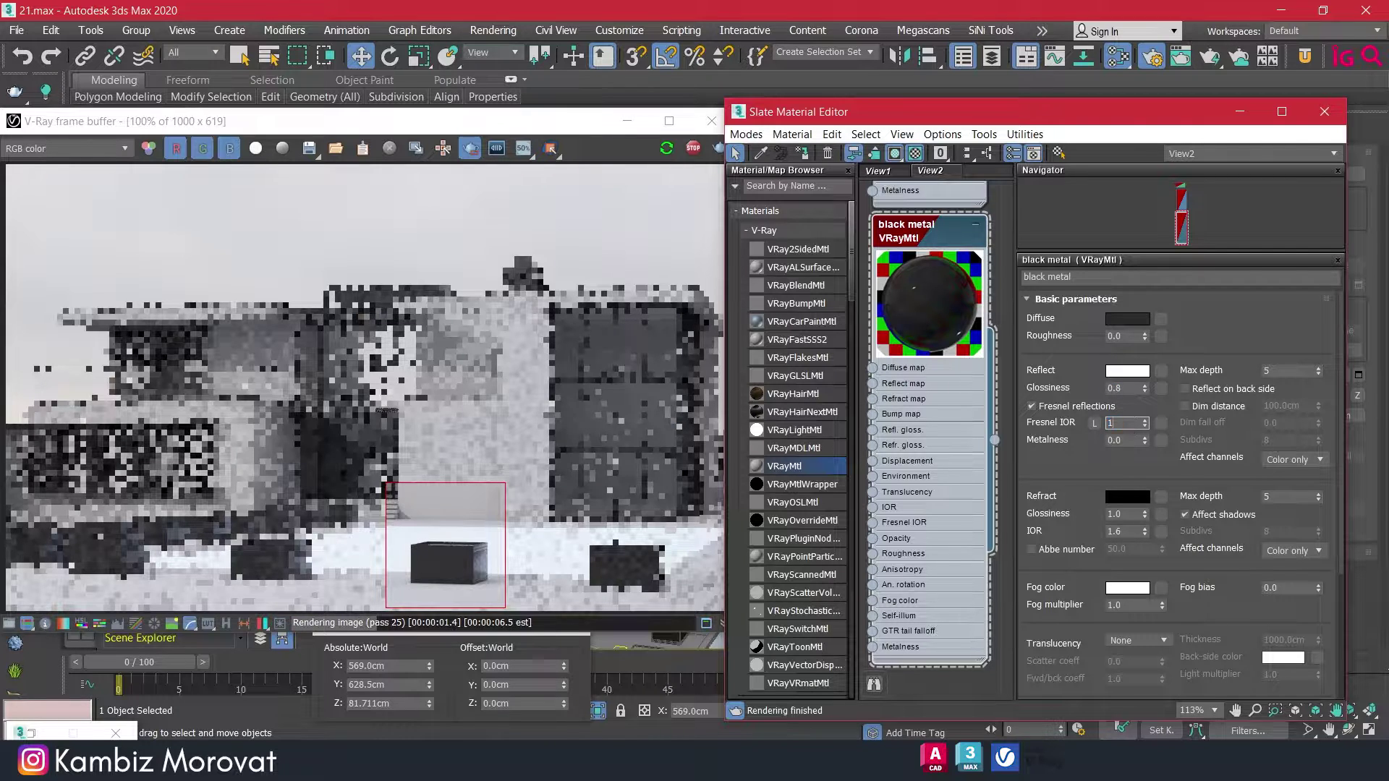
pyautogui.write('.1')
pyautogui.press('Return')
pyautogui.doubleClick(1131, 422)
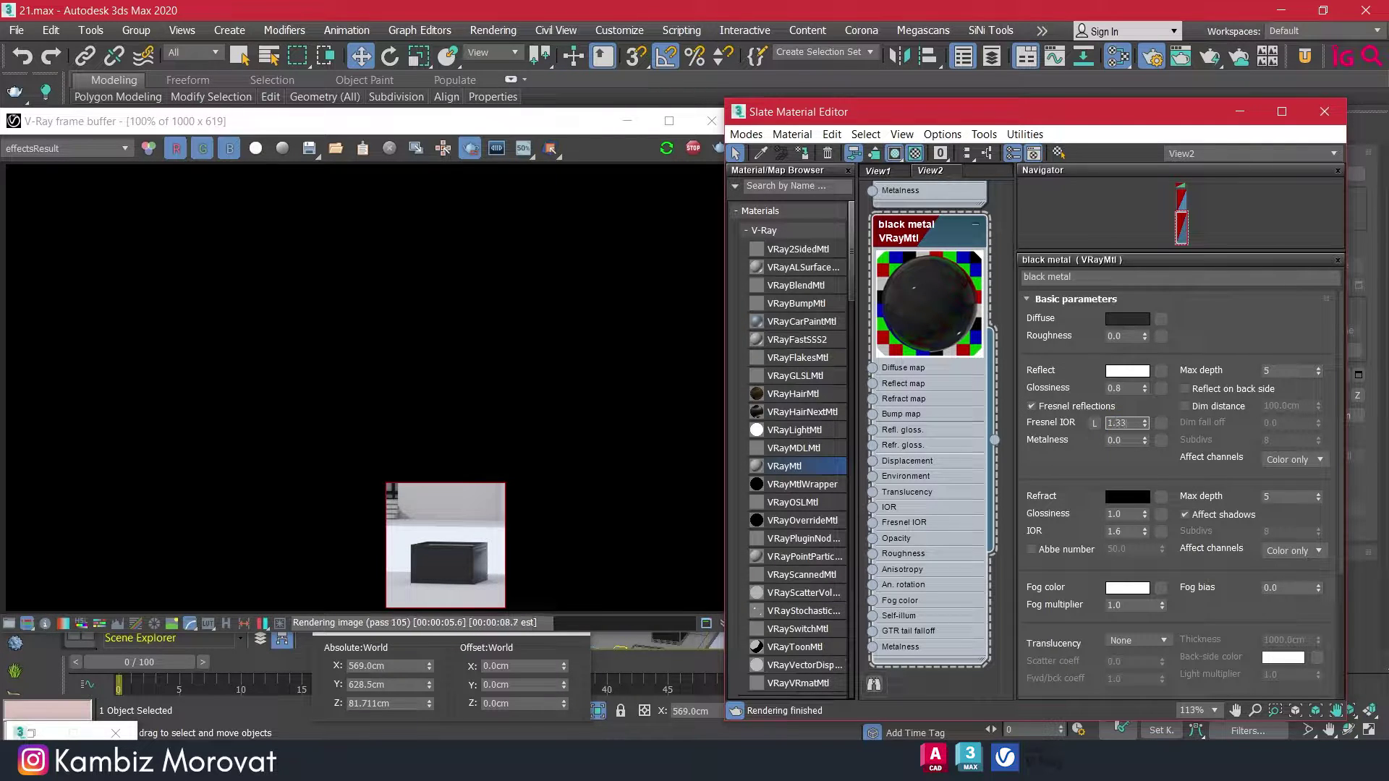
pyautogui.press('Return')
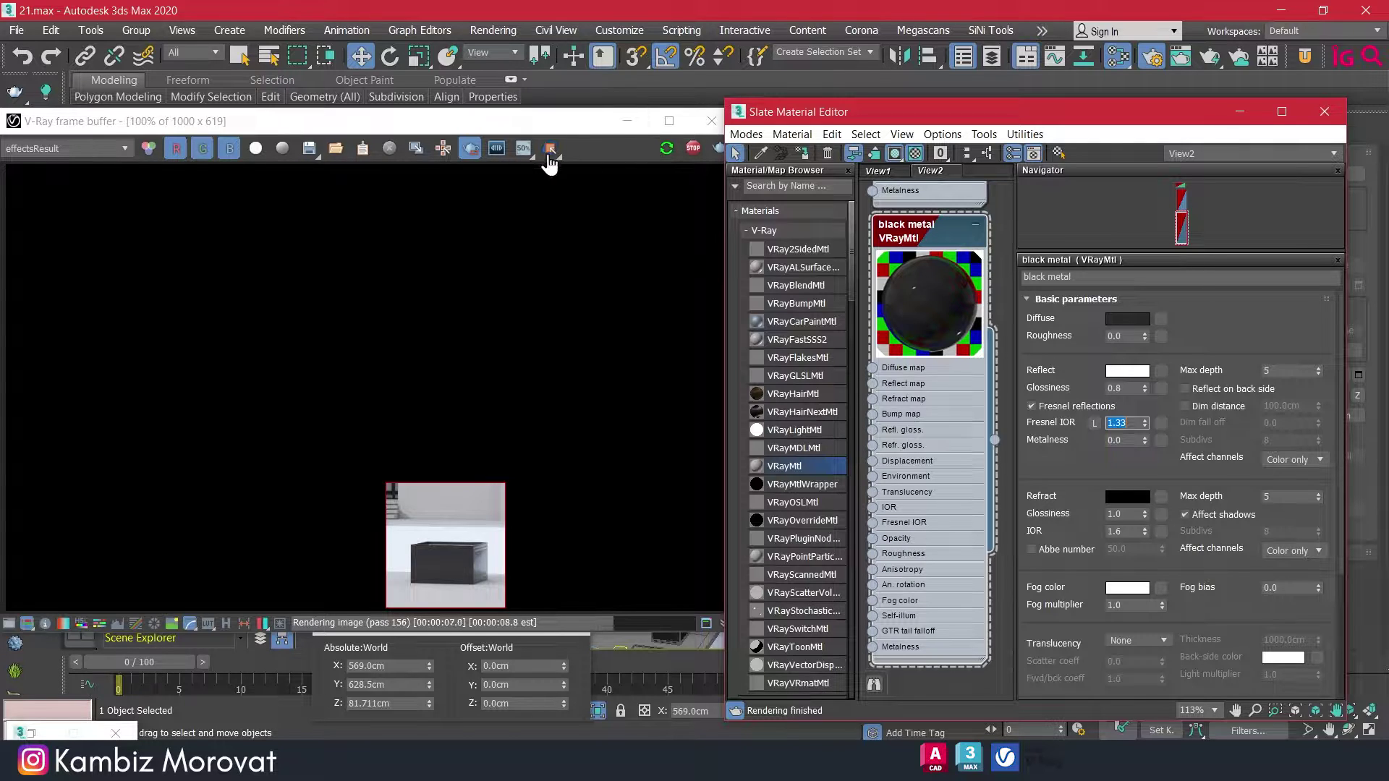
pyautogui.click(470, 148)
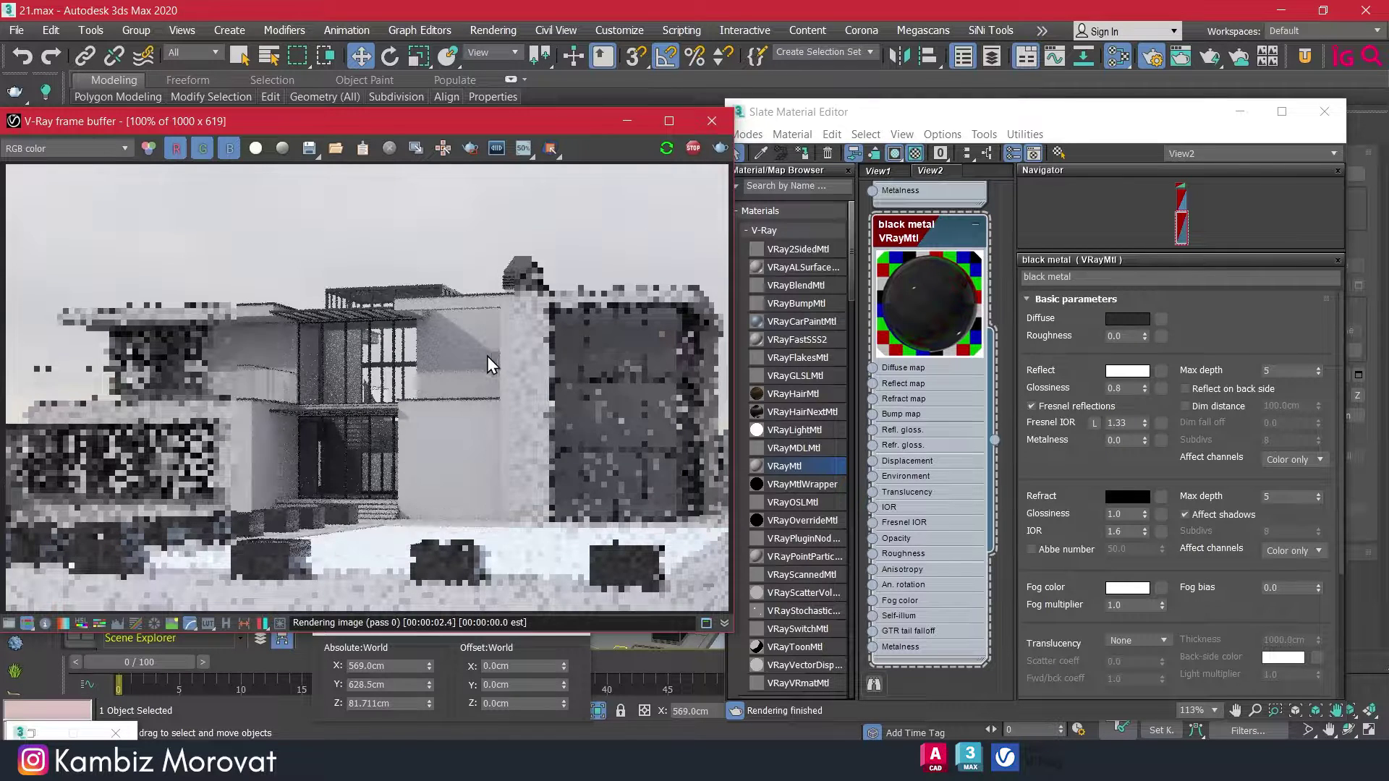
pyautogui.scroll(1, 361, 405)
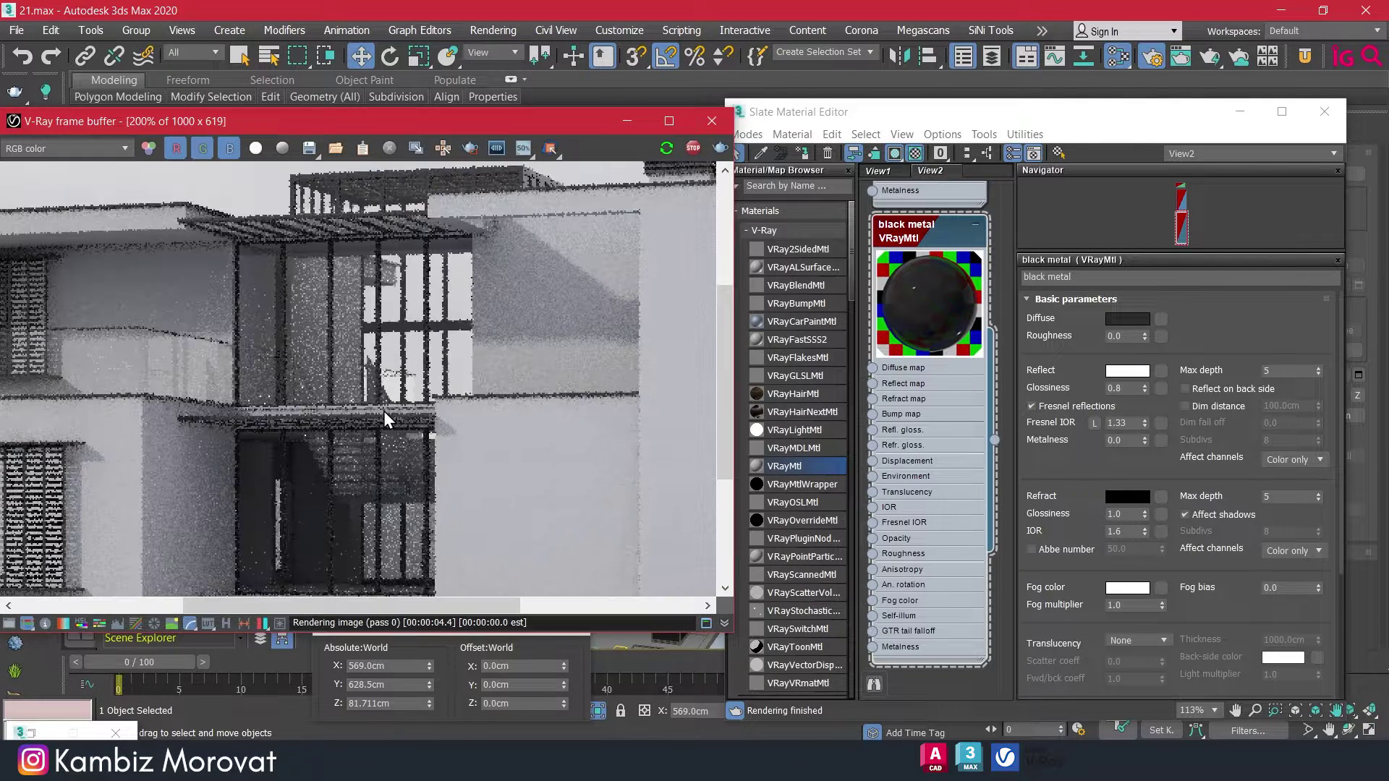
pyautogui.scroll(1, 383, 418)
pyautogui.scroll(-2, 396, 424)
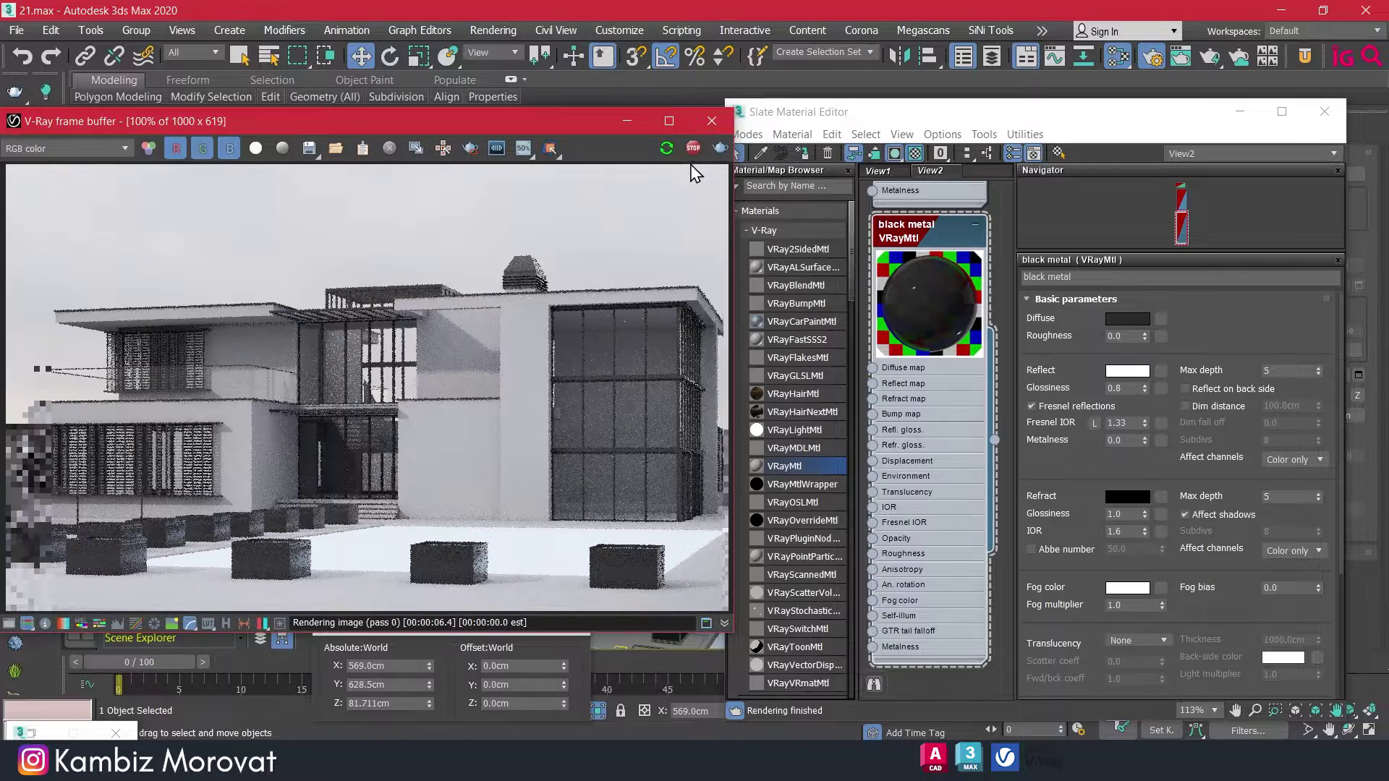
pyautogui.click(628, 121)
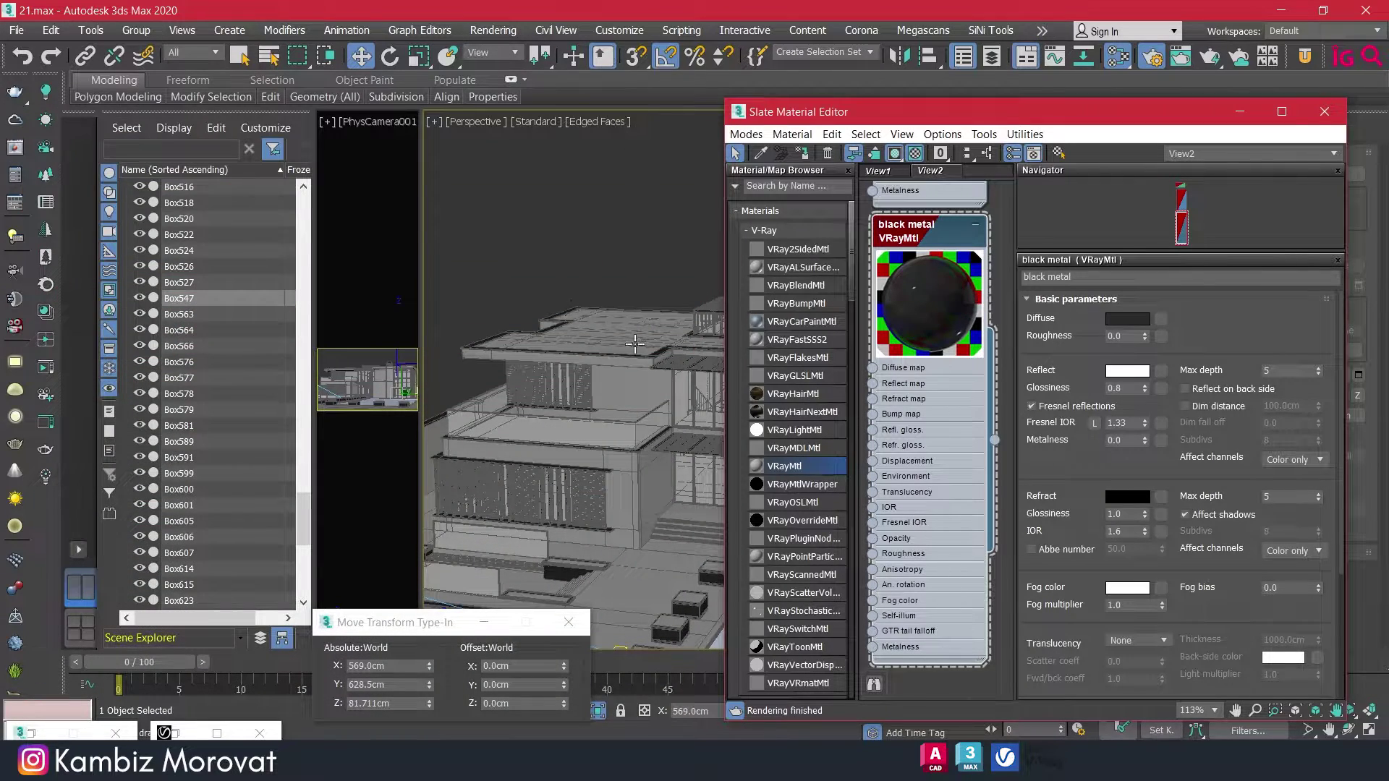
# Move the material editor aside and unhide all hidden objects in the scene.
pyautogui.scroll(2, 568, 357)
pyautogui.click(572, 387)
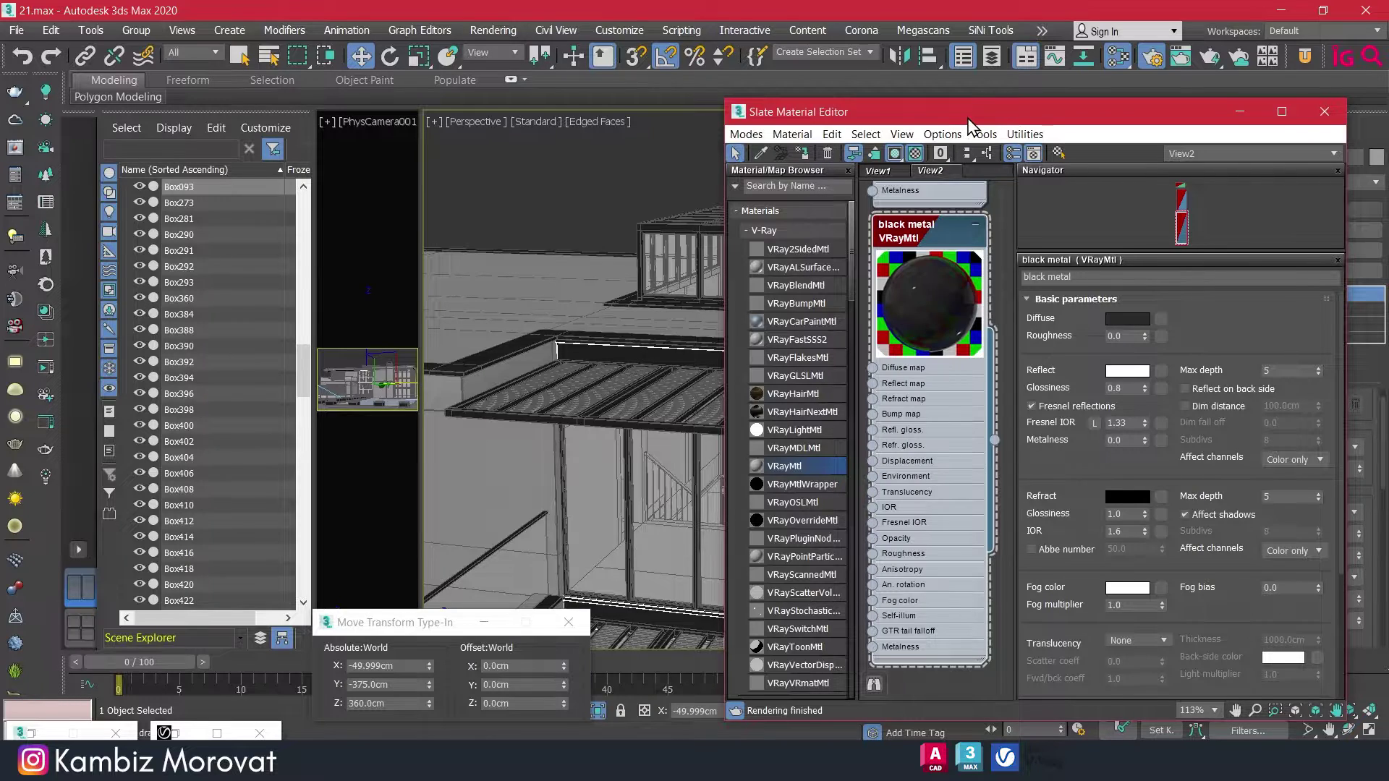
pyautogui.moveTo(967, 123)
pyautogui.mouseDown()
pyautogui.moveTo(595, 416)
pyautogui.moveTo(536, 485)
pyautogui.mouseUp()
pyautogui.scroll(3, 620, 351)
pyautogui.moveTo(621, 350)
pyautogui.keyDown('alt'); pyautogui.mouseDown(button='middle')
pyautogui.moveTo(552, 389)
pyautogui.moveTo(583, 387)
pyautogui.mouseUp(button='middle'); pyautogui.keyUp('alt')
pyautogui.scroll(-3, 583, 387)
pyautogui.rightClick(583, 388)
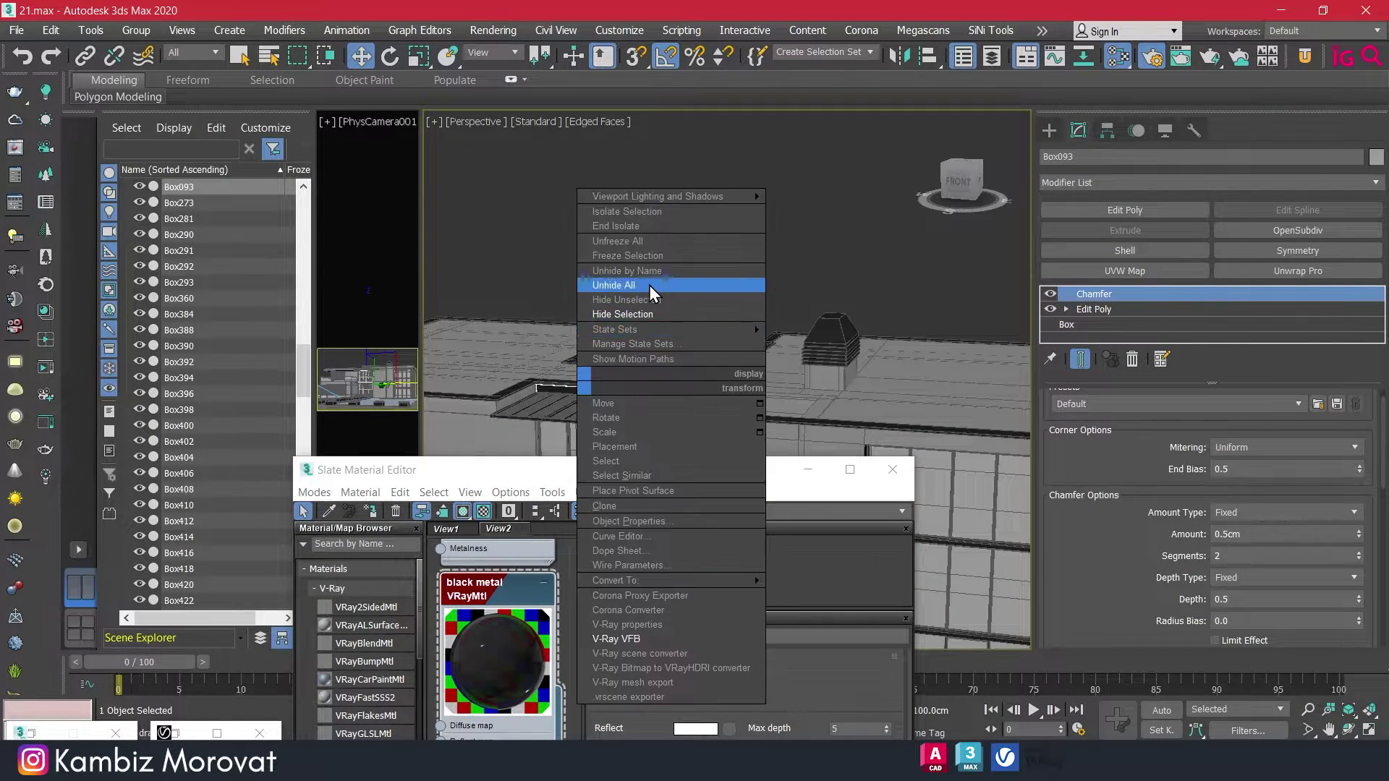
pyautogui.click(649, 285)
# Hide the plants group, clear the selection, and start a render with Shift+Q.
pyautogui.click(739, 326)
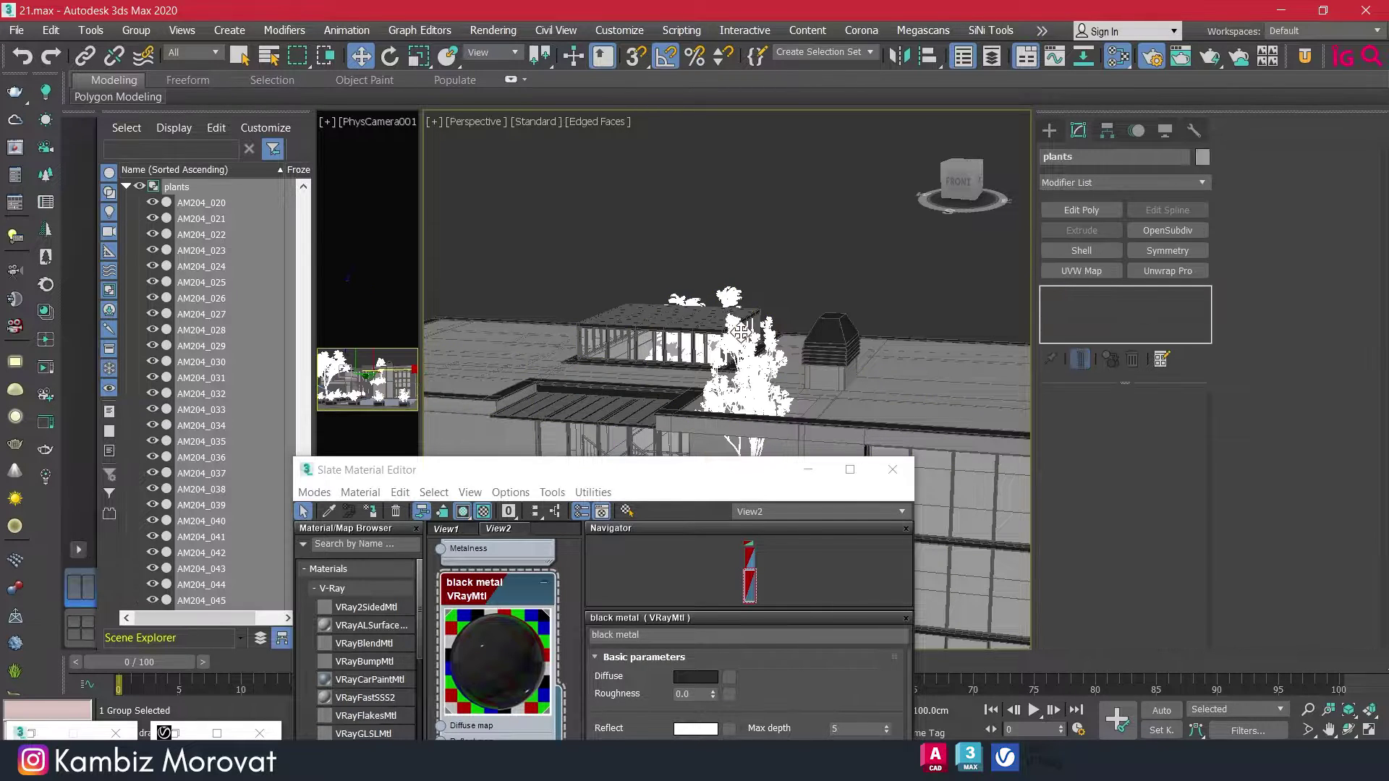
pyautogui.rightClick(736, 326)
pyautogui.click(775, 259)
pyautogui.click(639, 375)
pyautogui.rightClick(639, 366)
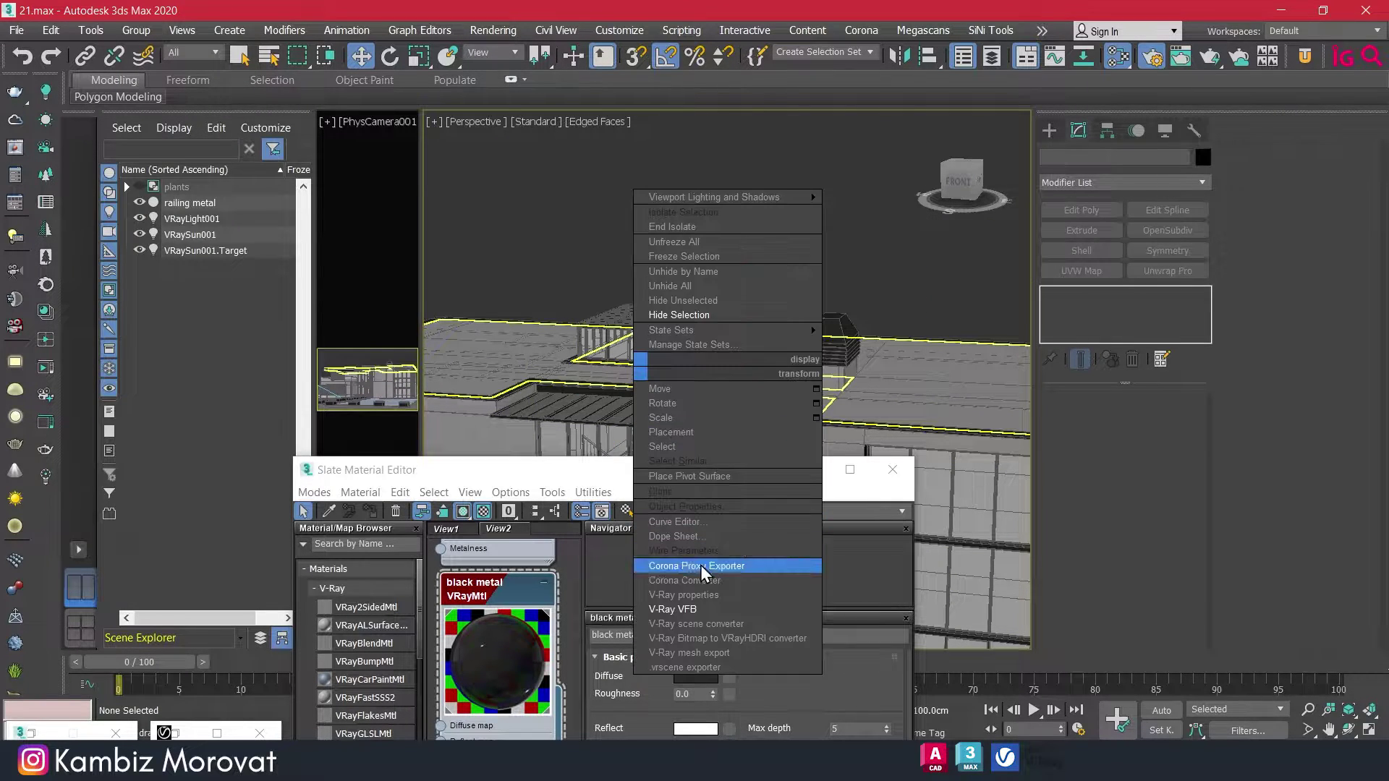
pyautogui.click(702, 615)
pyautogui.hotkey('shift', 'q')
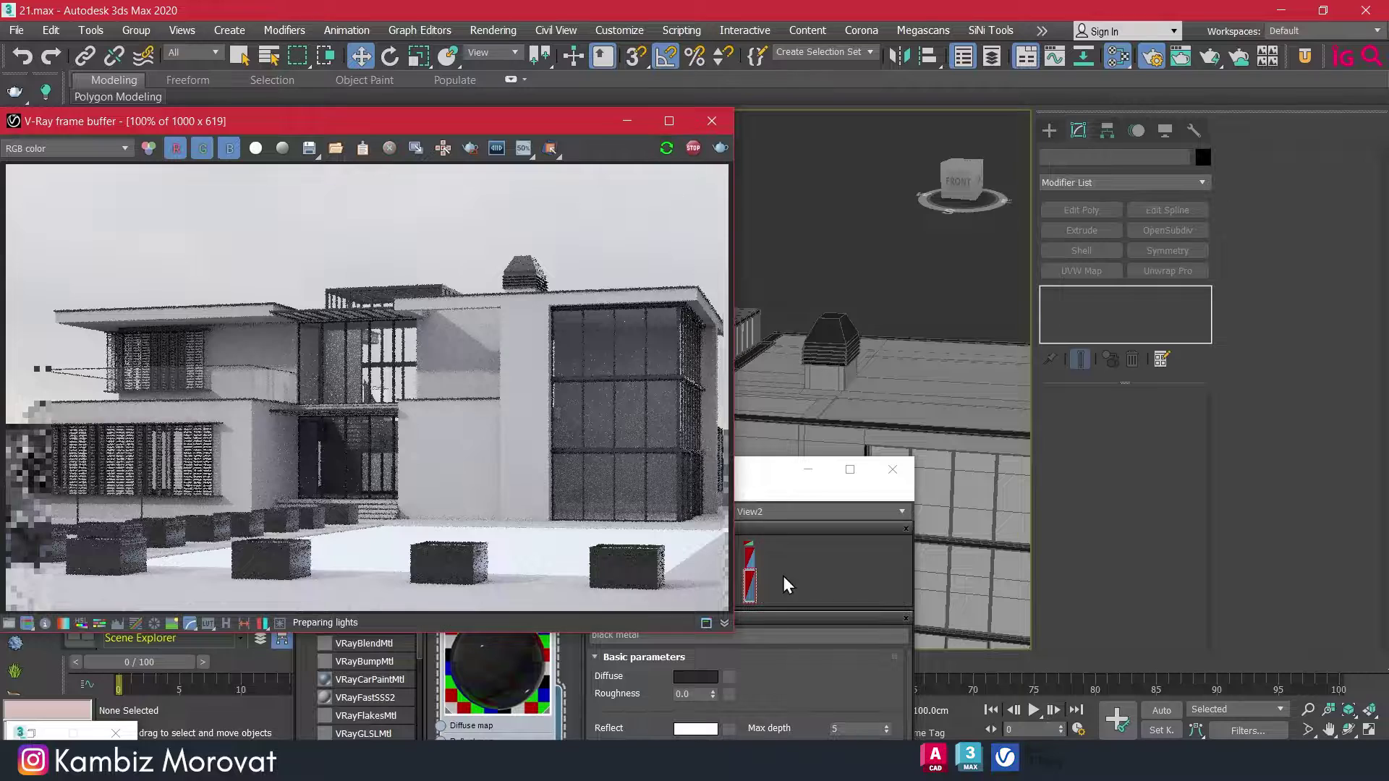
# Rerun then stop the VFB render, minimize the frame buffer, and restore the Slate Material Editor.
pyautogui.moveTo(770, 478)
pyautogui.mouseDown()
pyautogui.moveTo(1213, 216)
pyautogui.moveTo(1224, 150)
pyautogui.mouseUp()
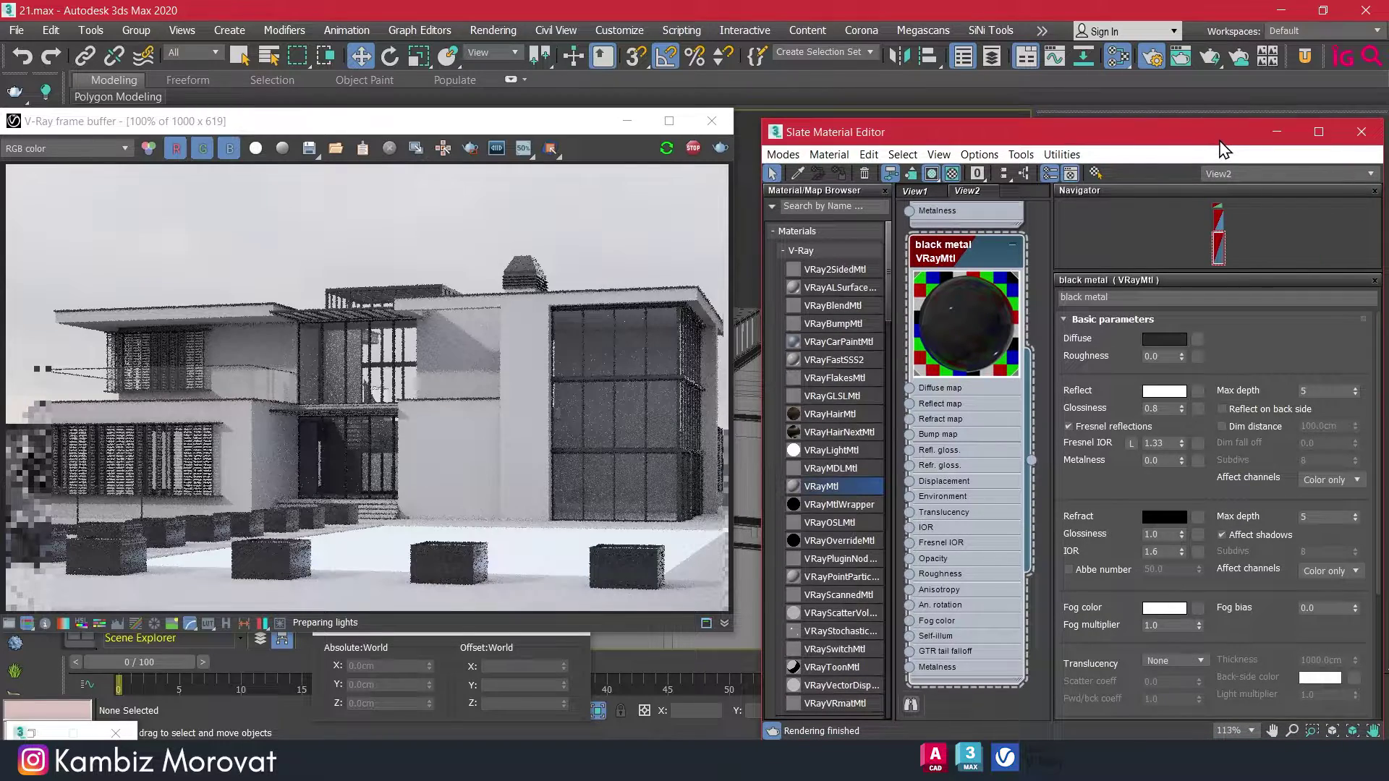
pyautogui.click(398, 118)
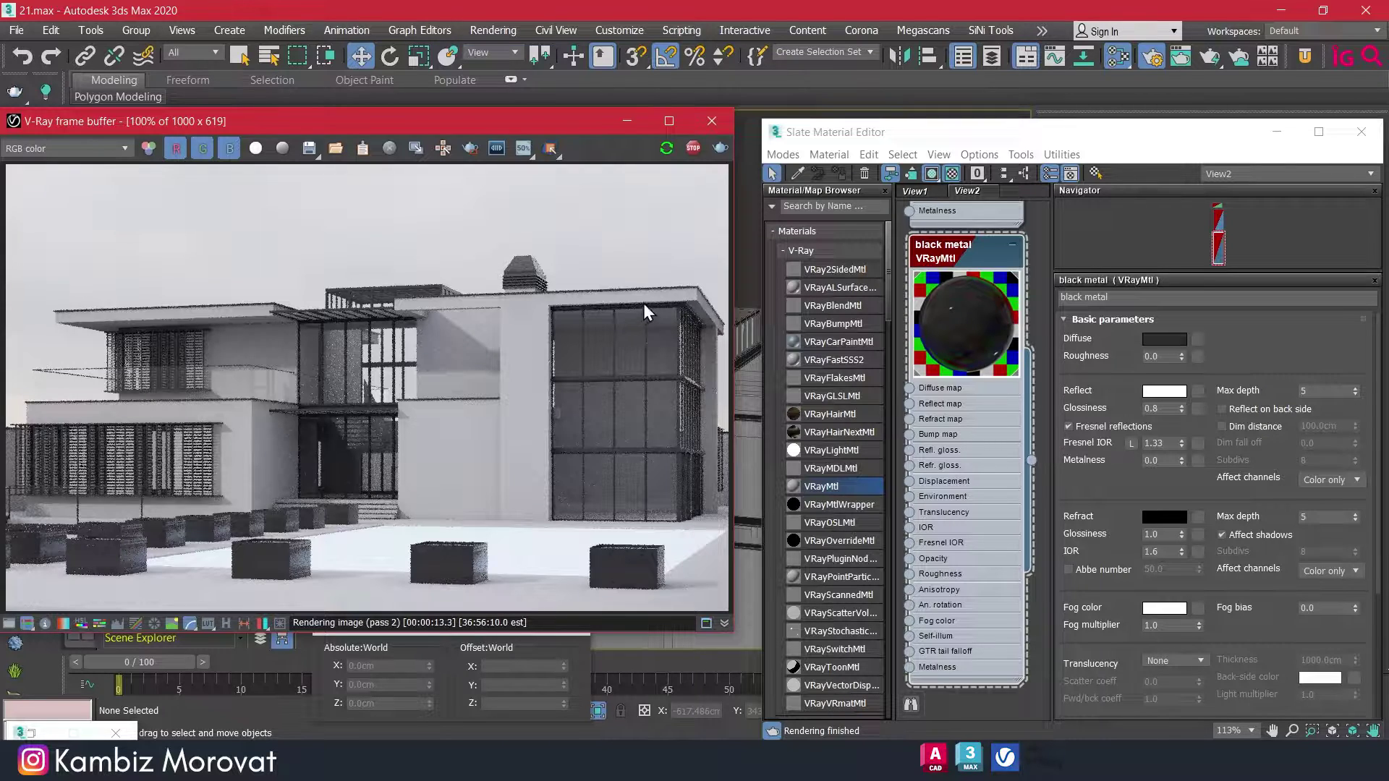
pyautogui.click(696, 148)
pyautogui.click(627, 121)
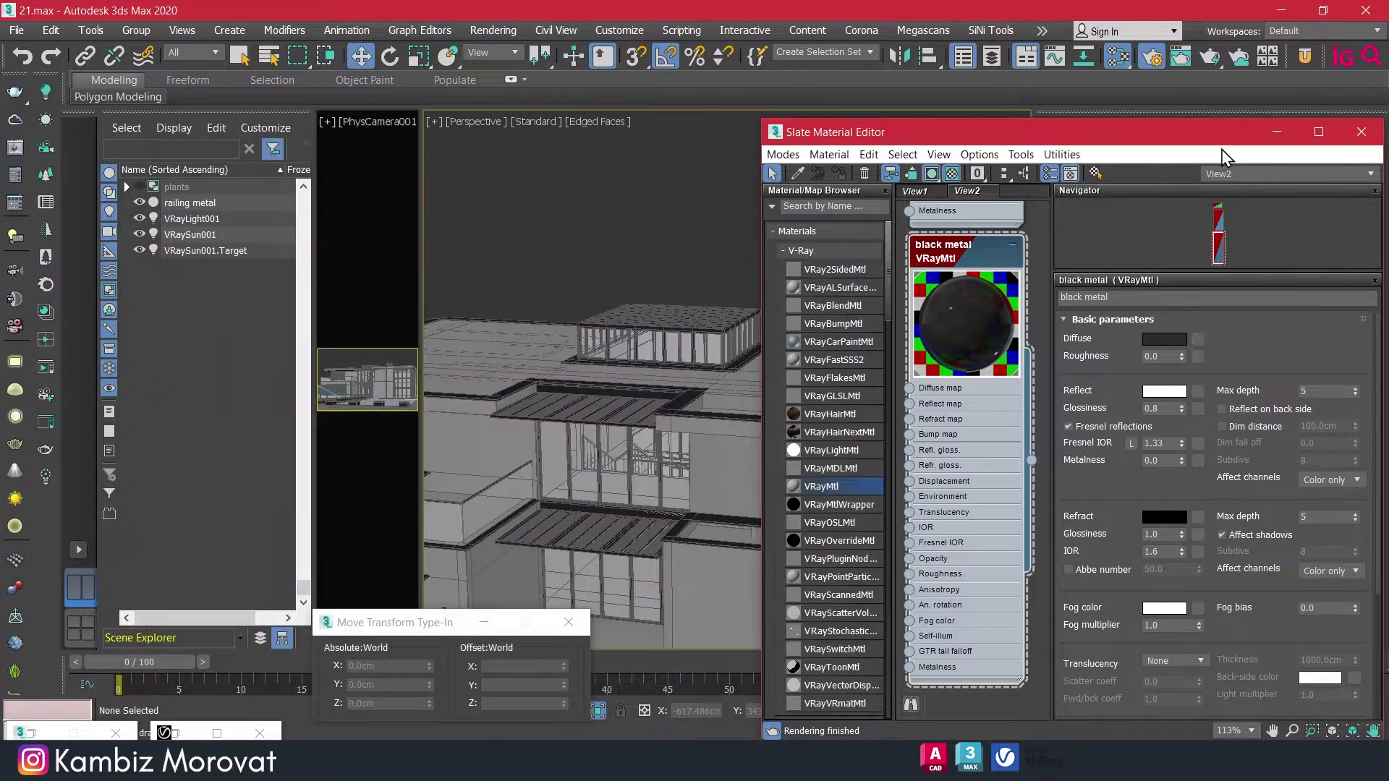
pyautogui.click(1277, 132)
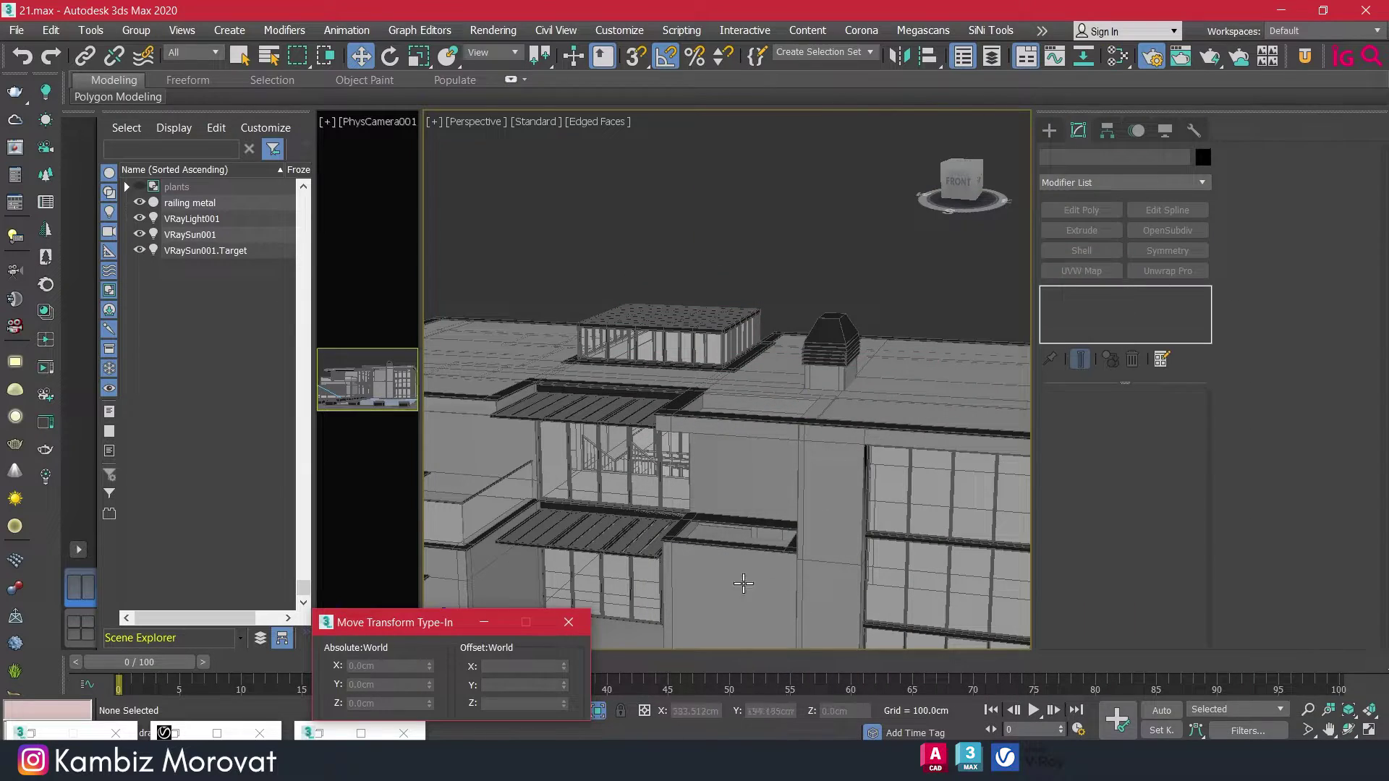
pyautogui.click(332, 735)
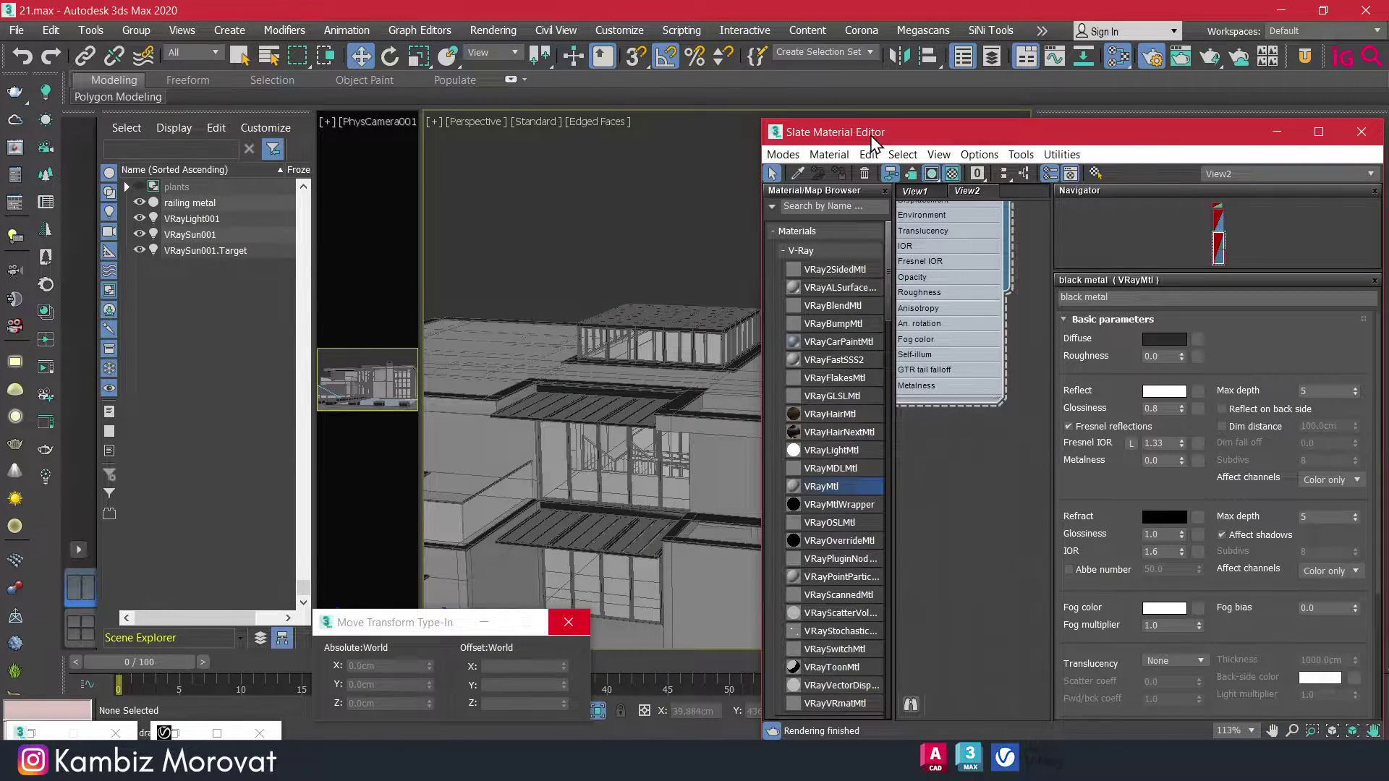
pyautogui.moveTo(873, 137); pyautogui.dragTo(741, 88)
# Add a new VRayMtl node below the black metal node in the maximized Slate editor.
pyautogui.doubleClick(860, 92)
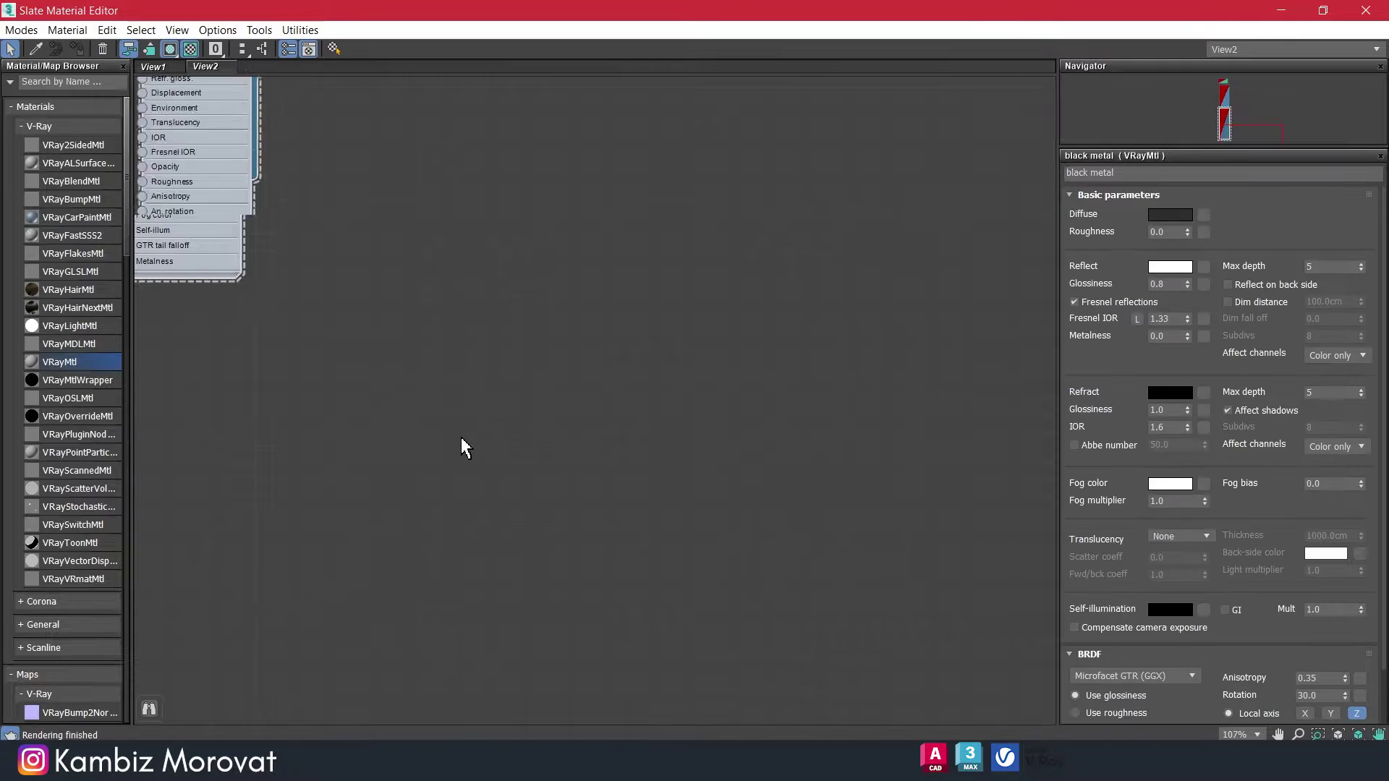
pyautogui.moveTo(534, 458); pyautogui.dragTo(565, 535)
pyautogui.rightClick(519, 284)
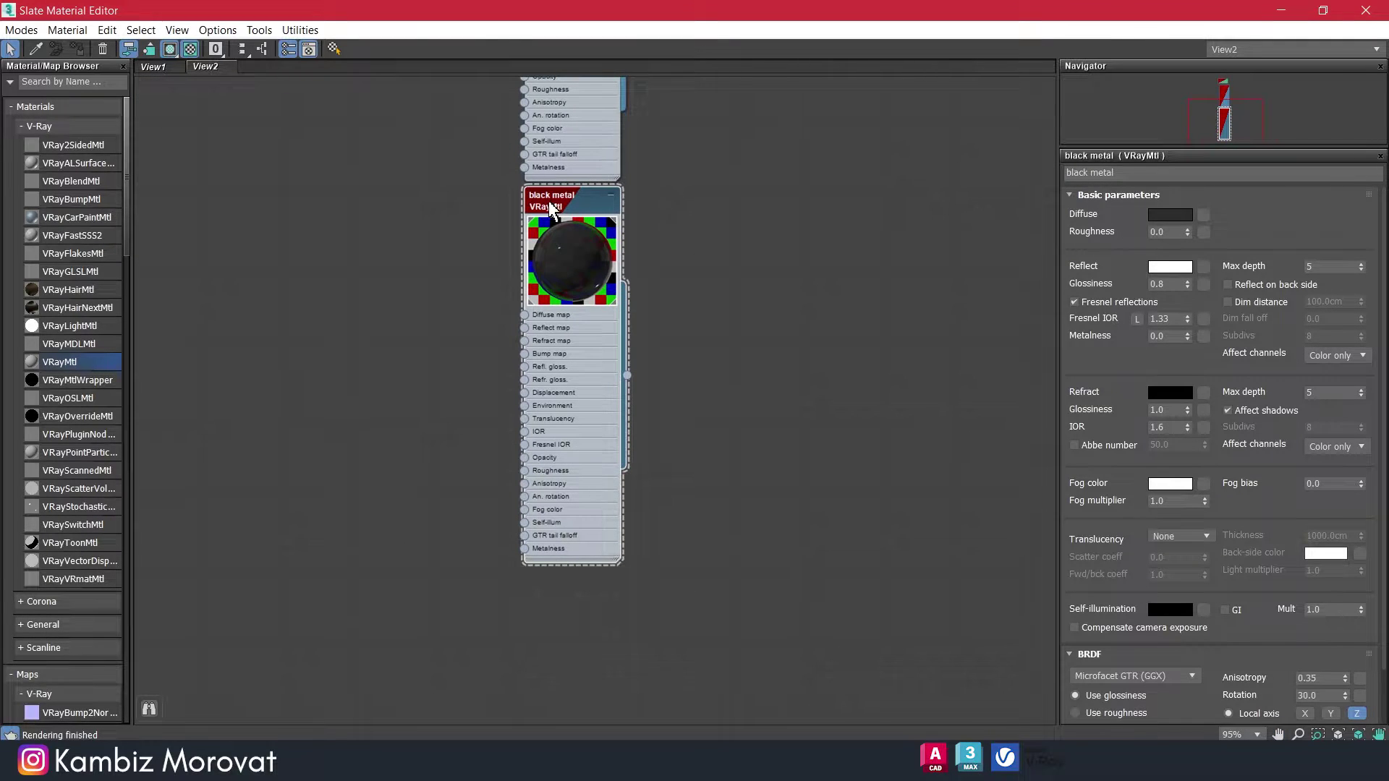
pyautogui.moveTo(549, 208); pyautogui.dragTo(551, 221)
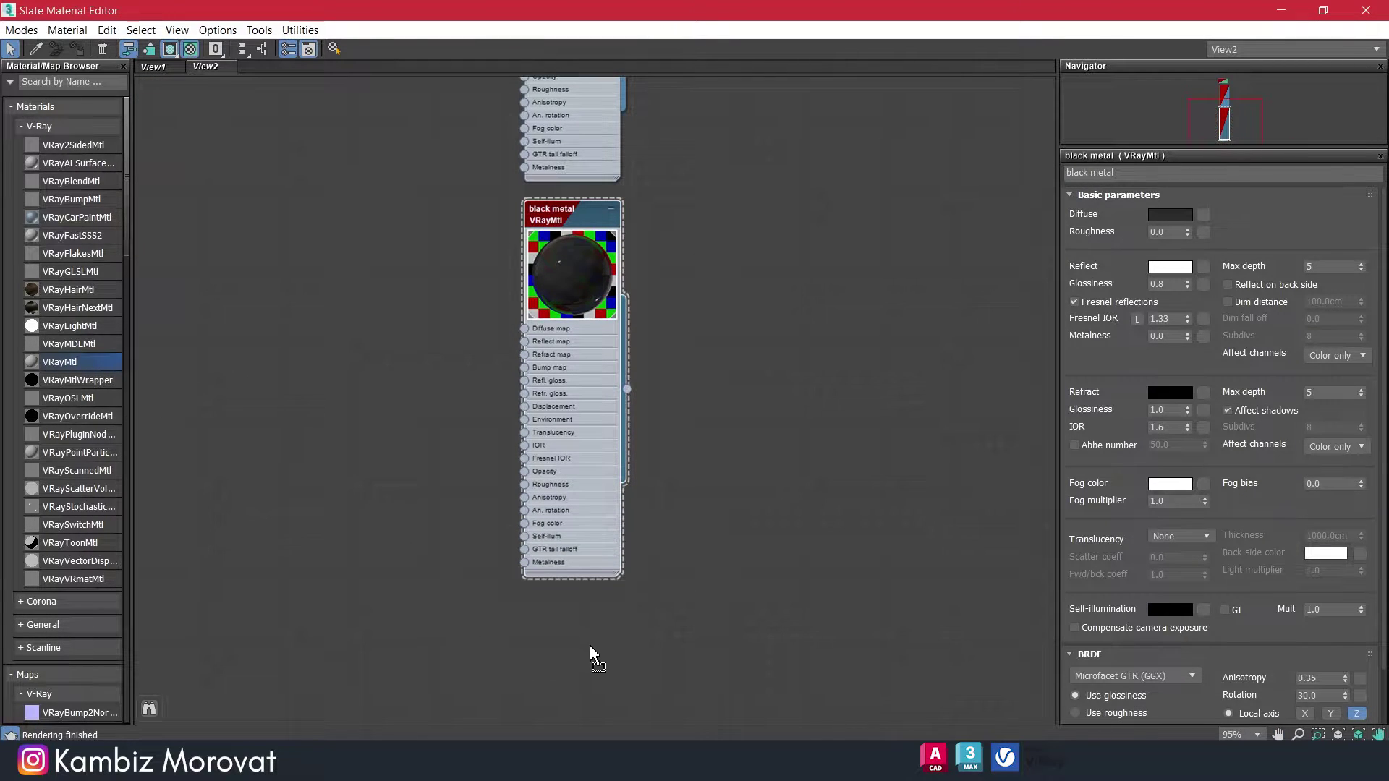
pyautogui.moveTo(592, 655); pyautogui.dragTo(592, 654)
pyautogui.moveTo(556, 670); pyautogui.dragTo(557, 442, button='middle')
pyautogui.doubleClick(558, 432)
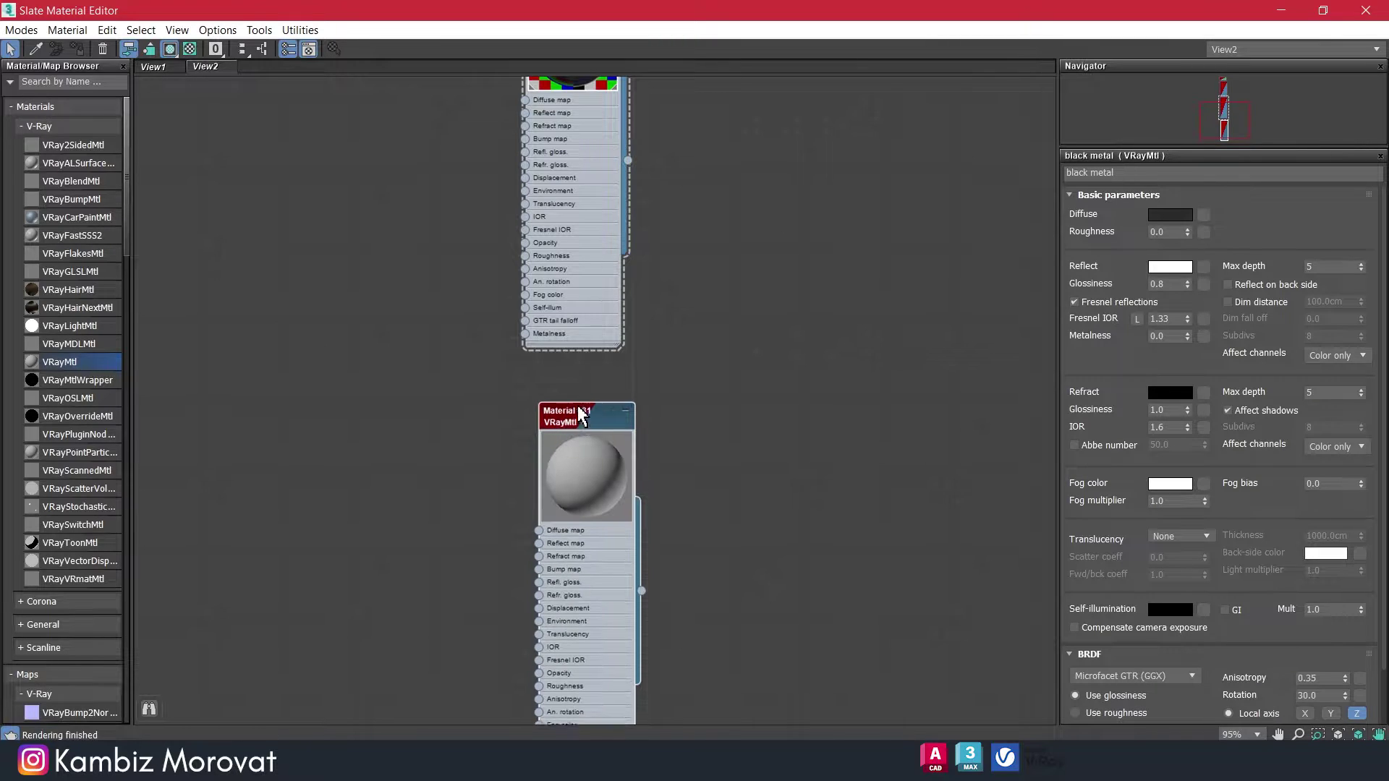
pyautogui.moveTo(558, 433); pyautogui.dragTo(544, 392)
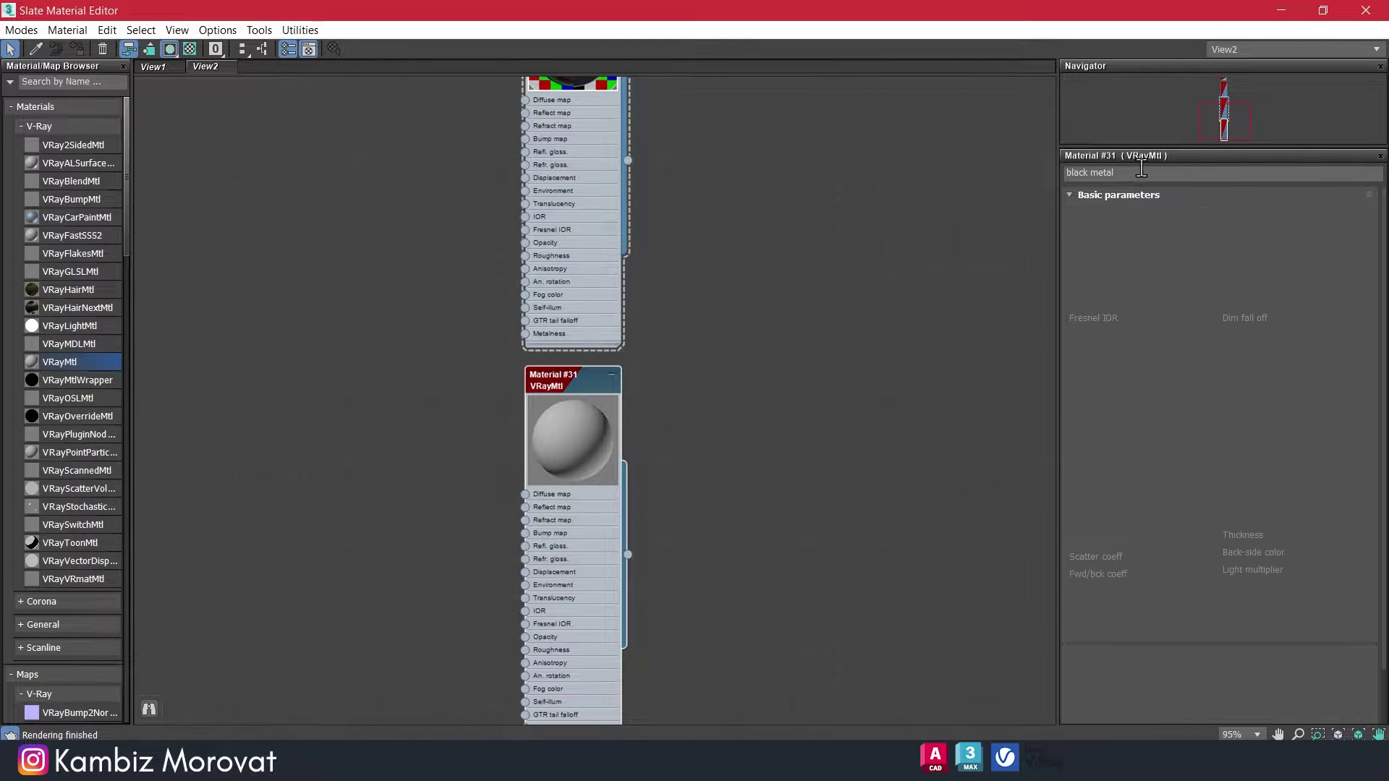
# Name the new material 'water' and set its diffuse colour to black.
pyautogui.write('water')
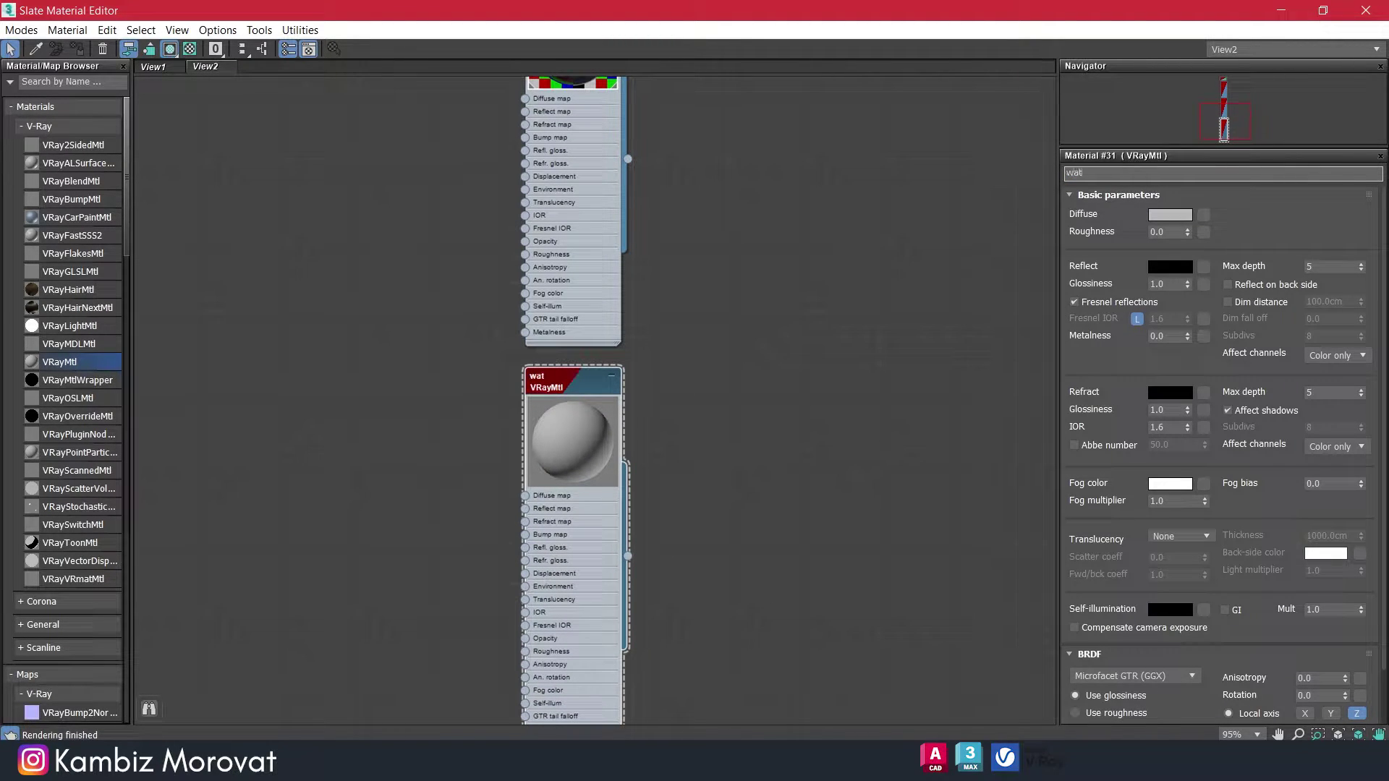
pyautogui.click(1170, 215)
pyautogui.moveTo(464, 191); pyautogui.dragTo(463, 107)
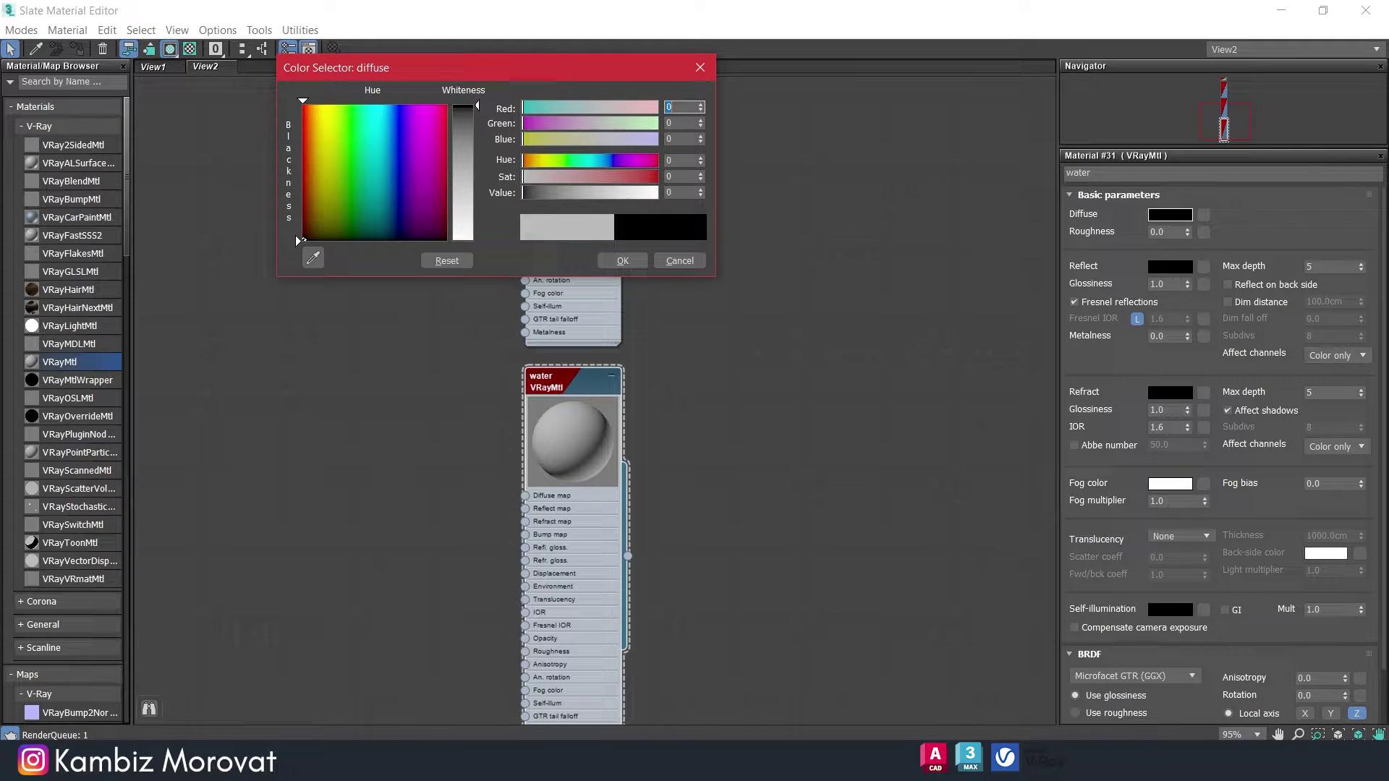
# Make the water's reflection colour white and set its Fresnel IOR to 1.33.
pyautogui.click(615, 262)
pyautogui.click(1170, 267)
pyautogui.moveTo(521, 191); pyautogui.dragTo(647, 191)
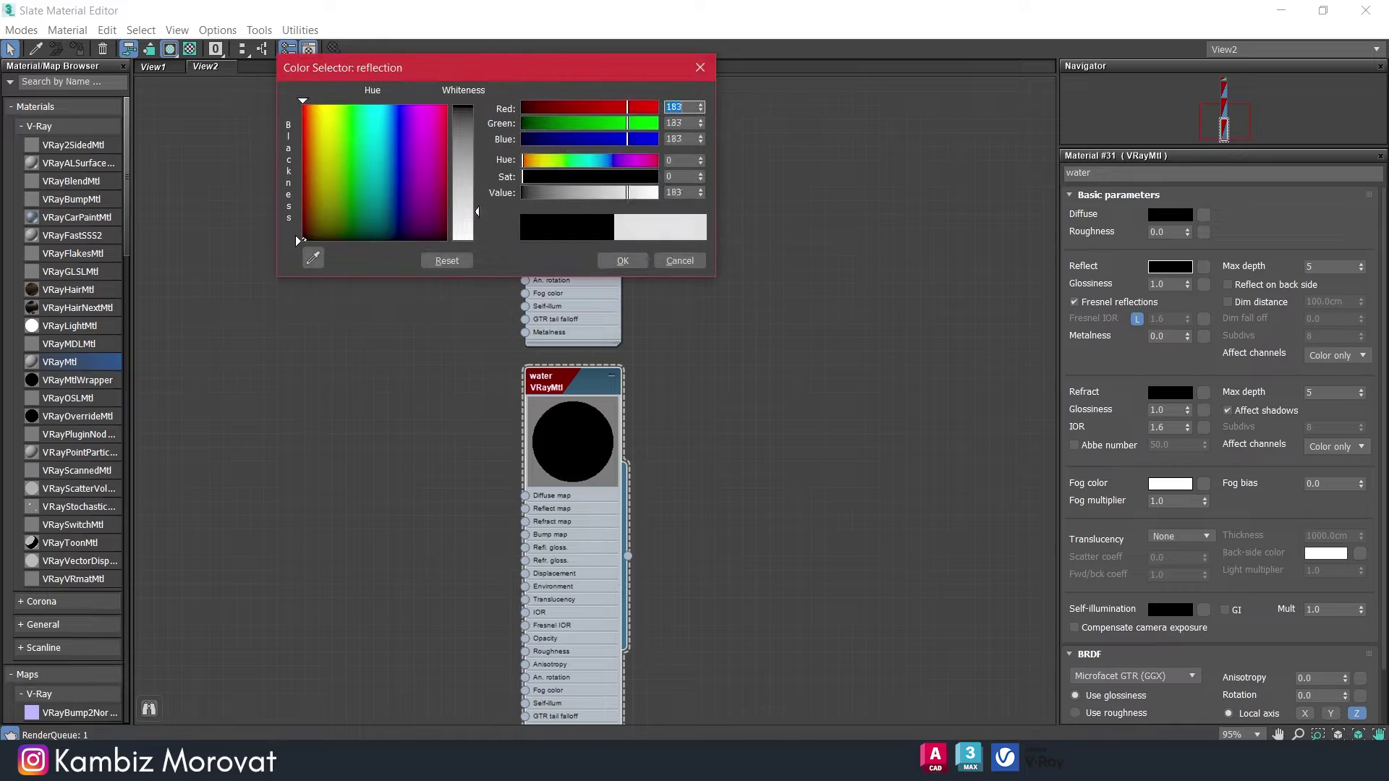
pyautogui.click(621, 258)
pyautogui.write('0.99')
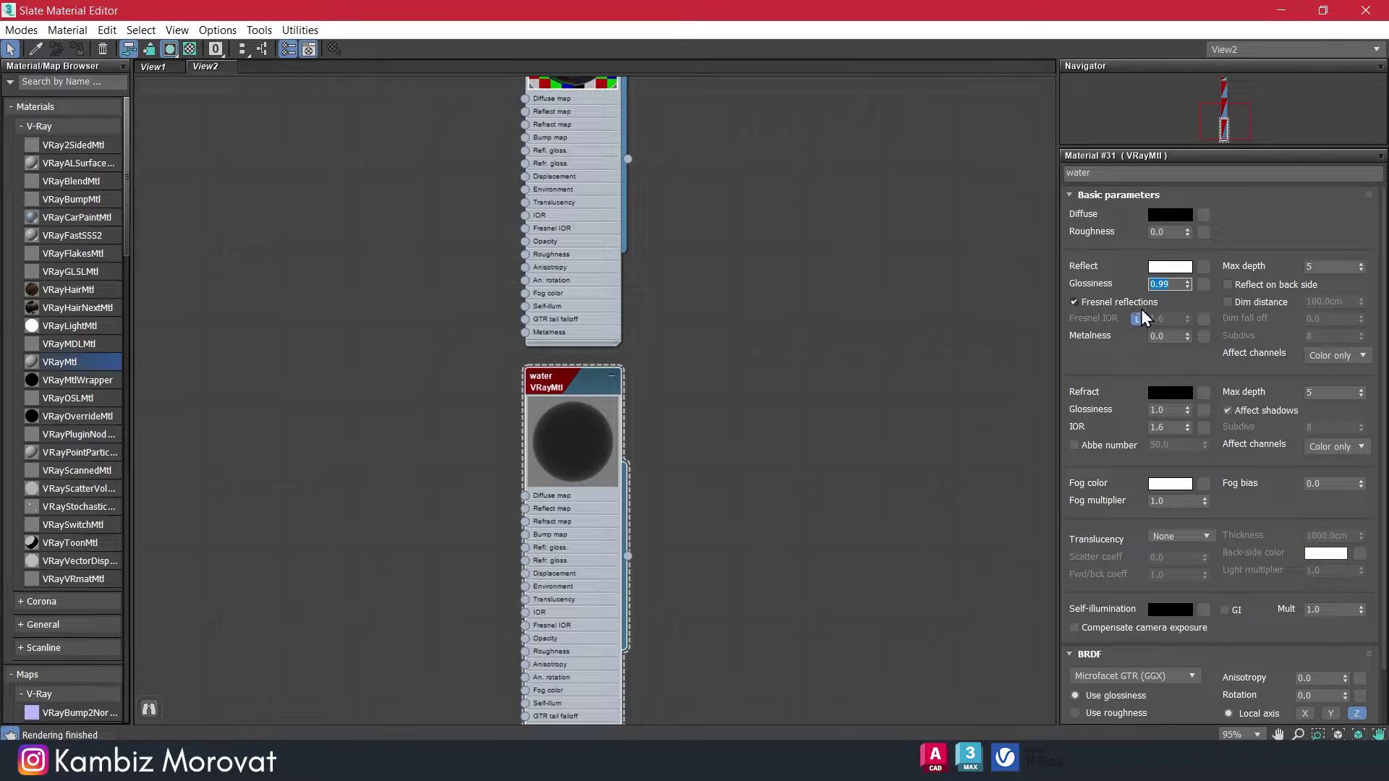
pyautogui.click(1139, 318)
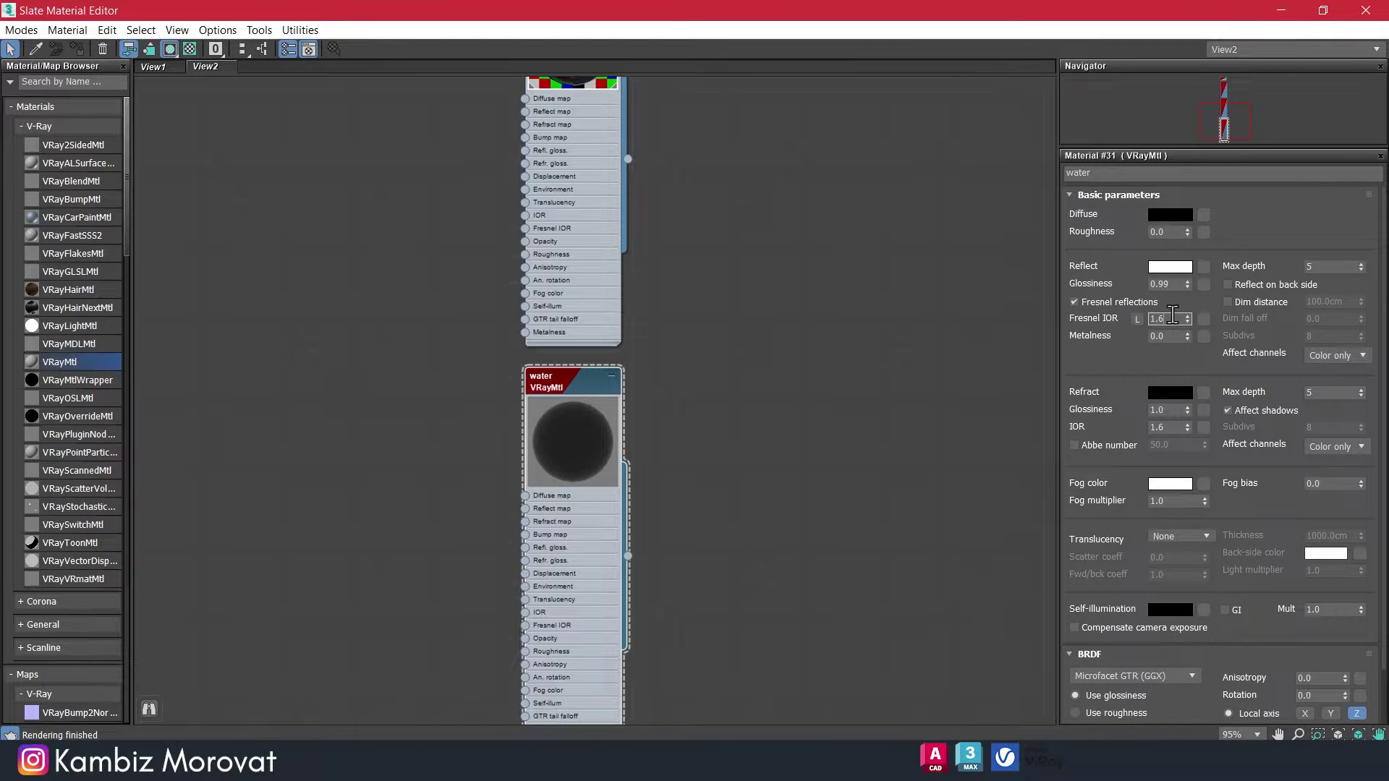
pyautogui.write('1.33')
pyautogui.press('Return')
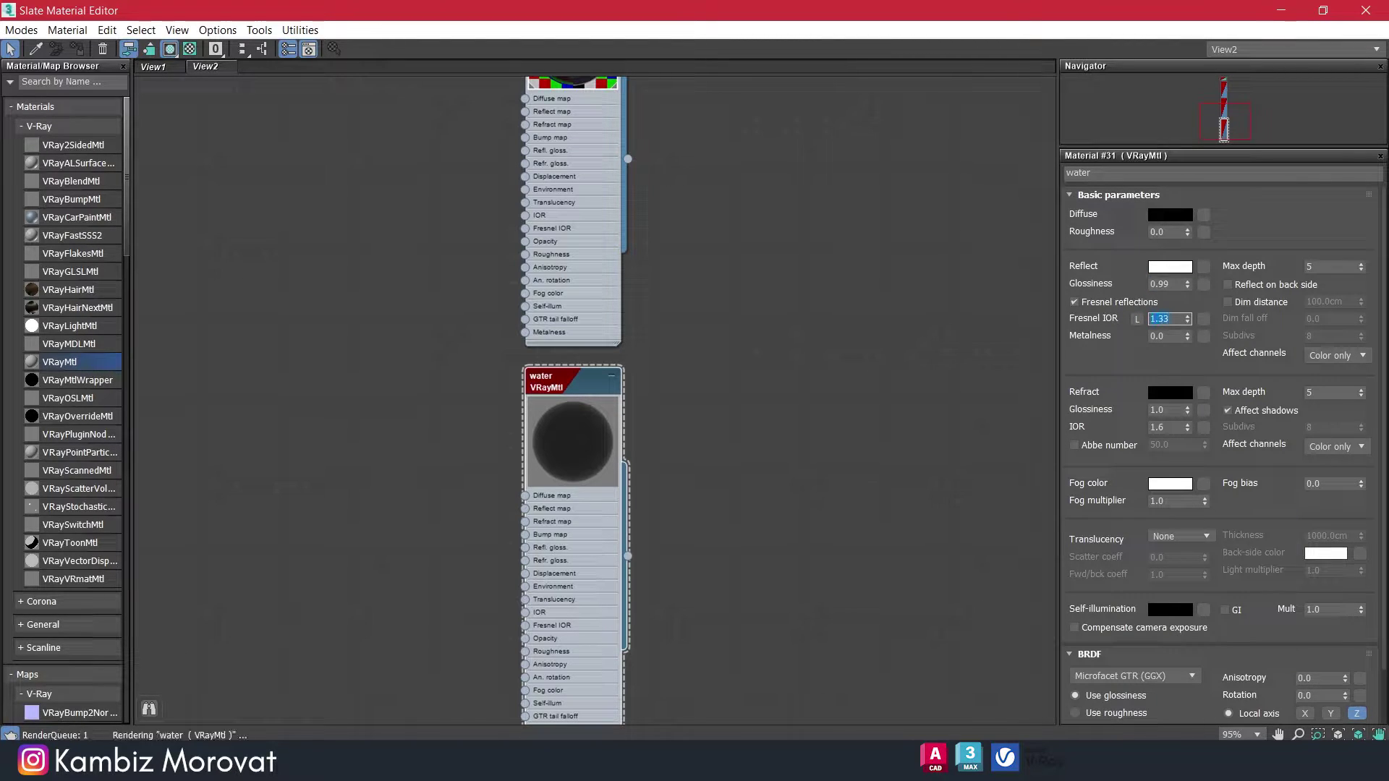
# Set the refraction colour to white, refraction glossiness 0.99 and refraction IOR 1.33.
pyautogui.click(1170, 392)
pyautogui.moveTo(479, 178); pyautogui.dragTo(492, 257)
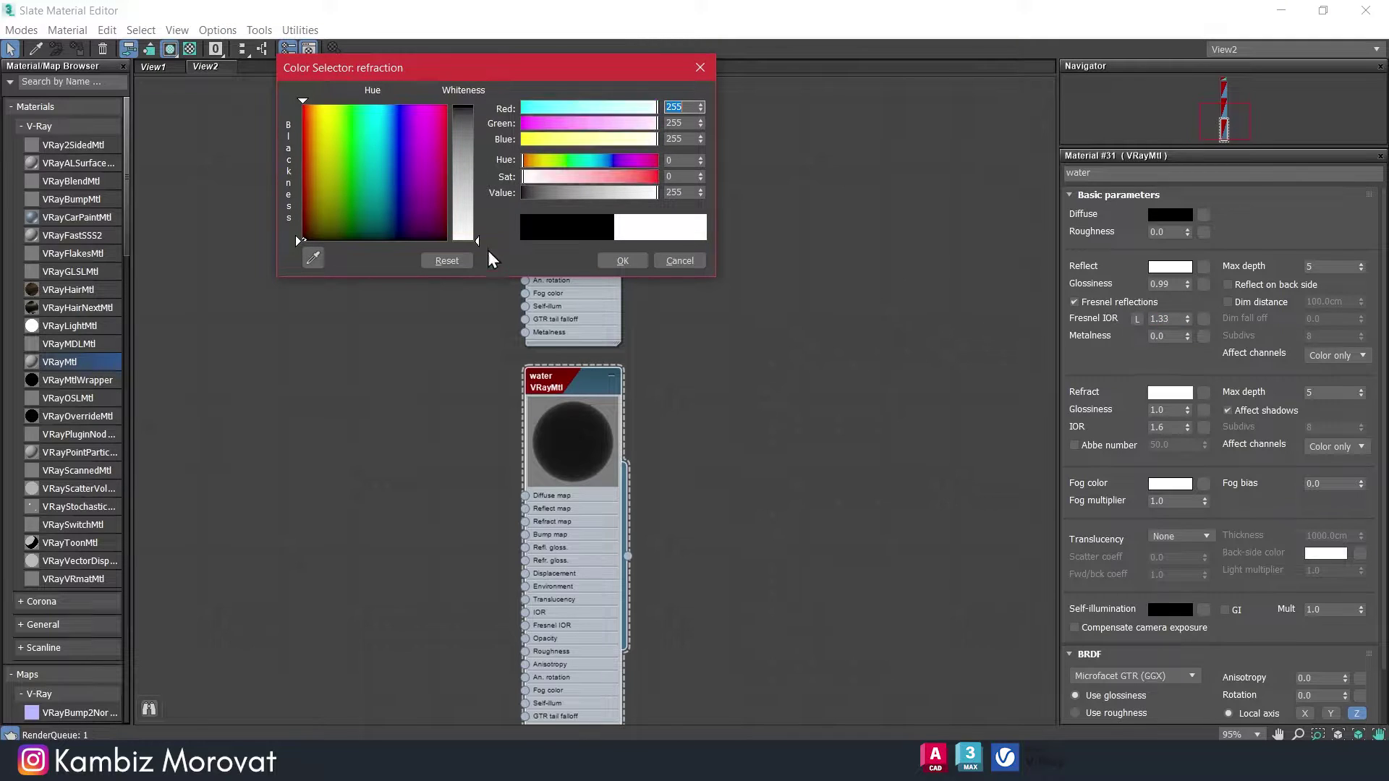
pyautogui.click(622, 260)
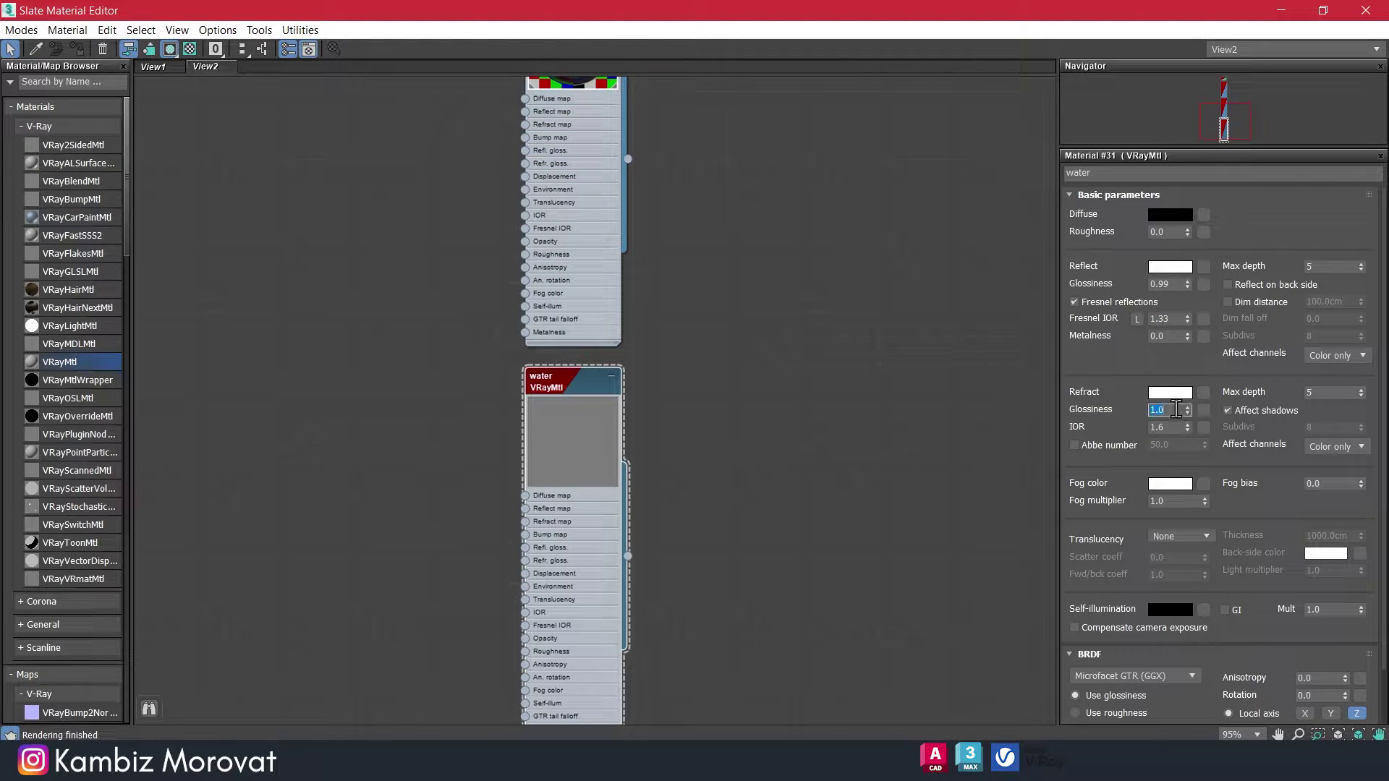
pyautogui.click(1171, 409)
pyautogui.write('.9')
pyautogui.press('Tab')
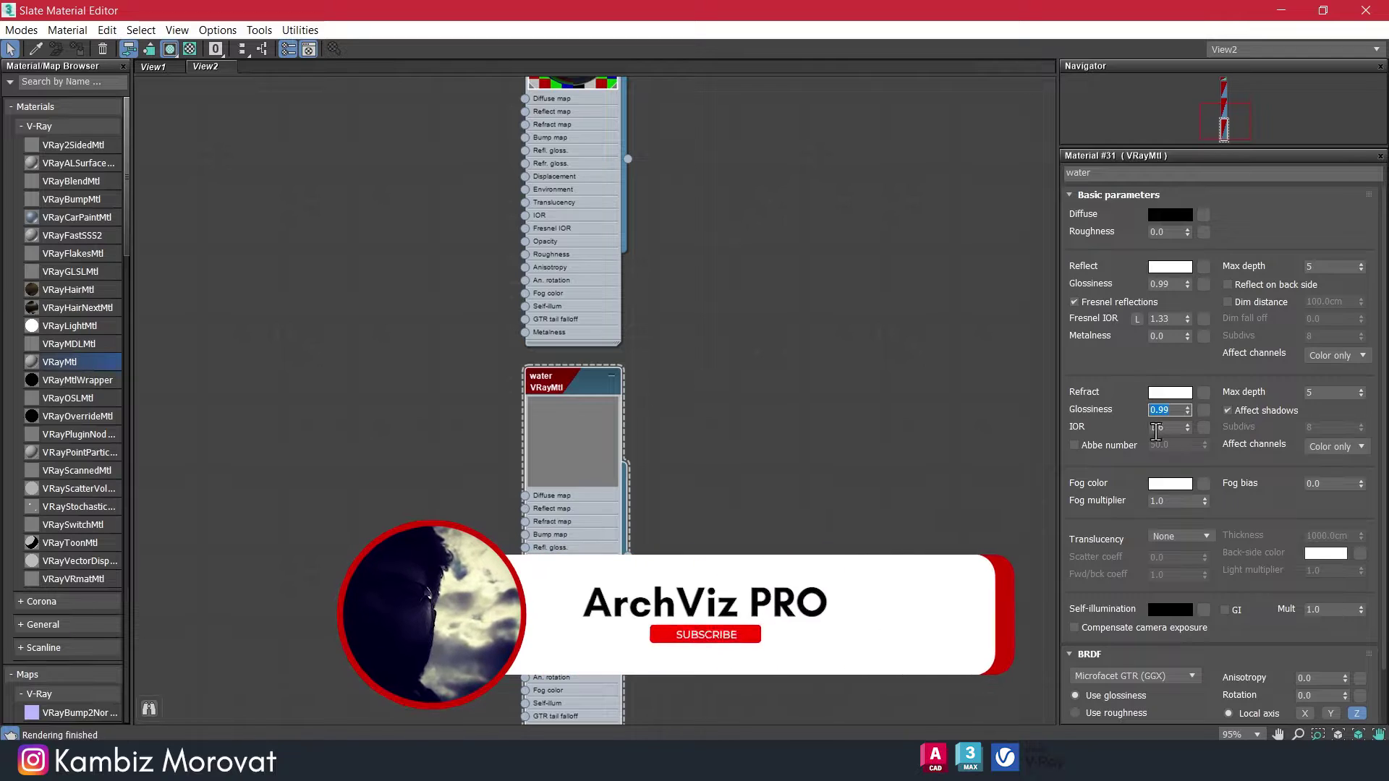
pyautogui.press('BackSpace')
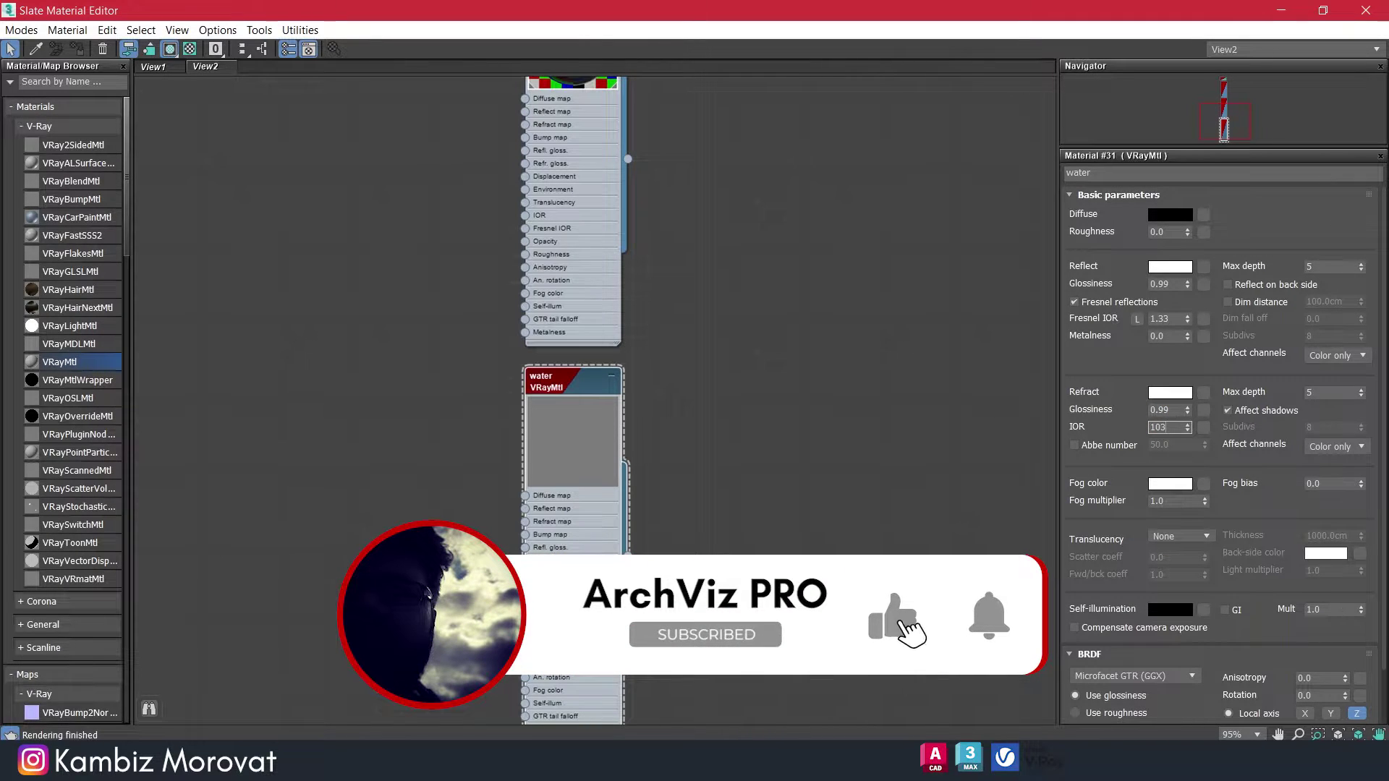
pyautogui.write('1.33')
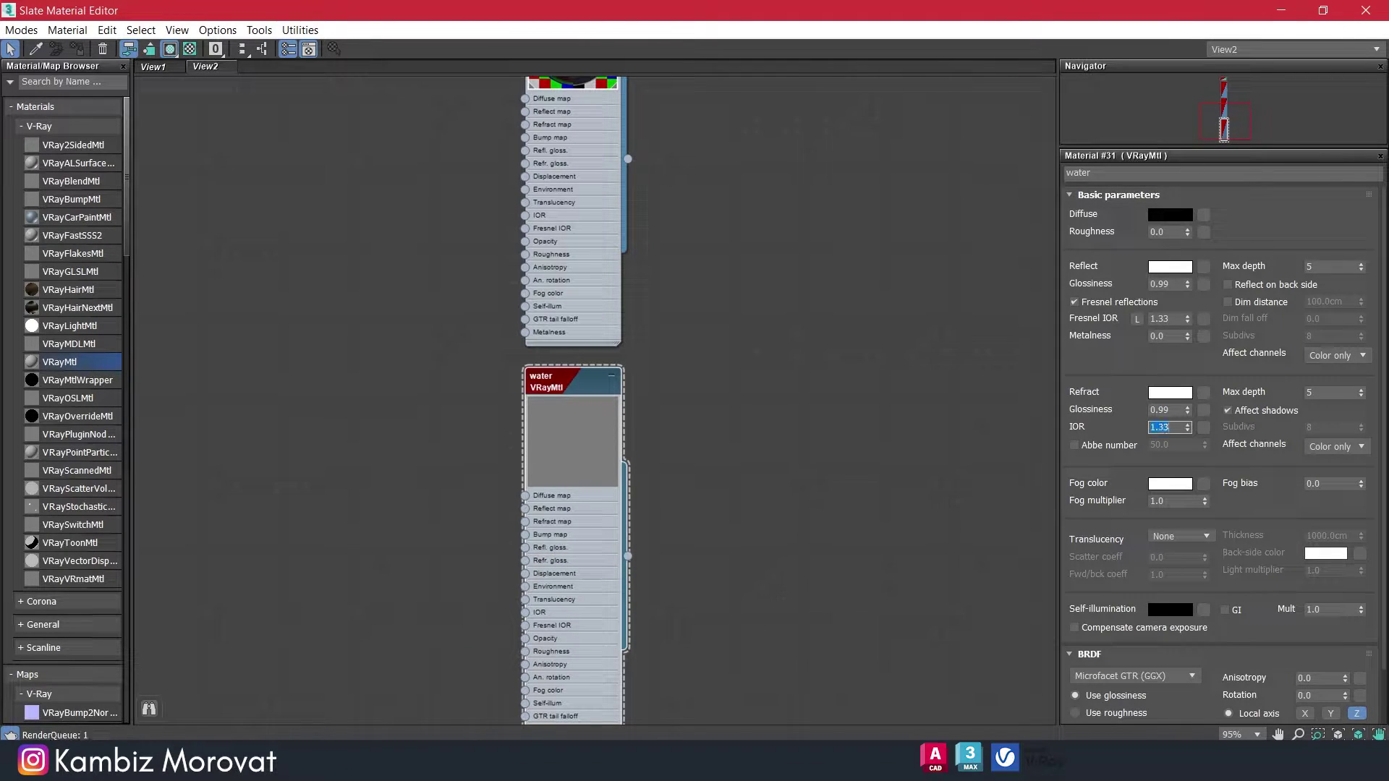
# Show the water material preview over a checkered background.
pyautogui.moveTo(1118, 500); pyautogui.dragTo(1118, 438)
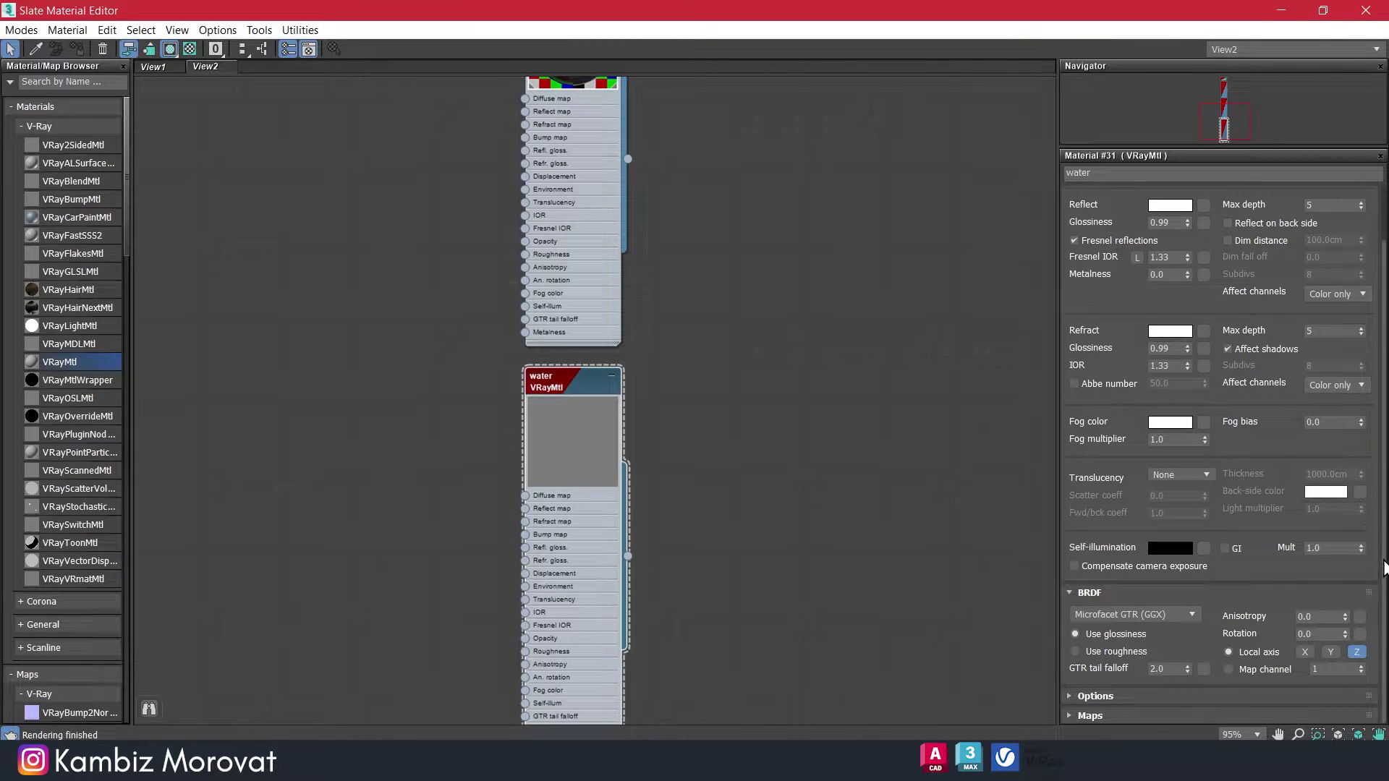
pyautogui.scroll(2, 1371, 531)
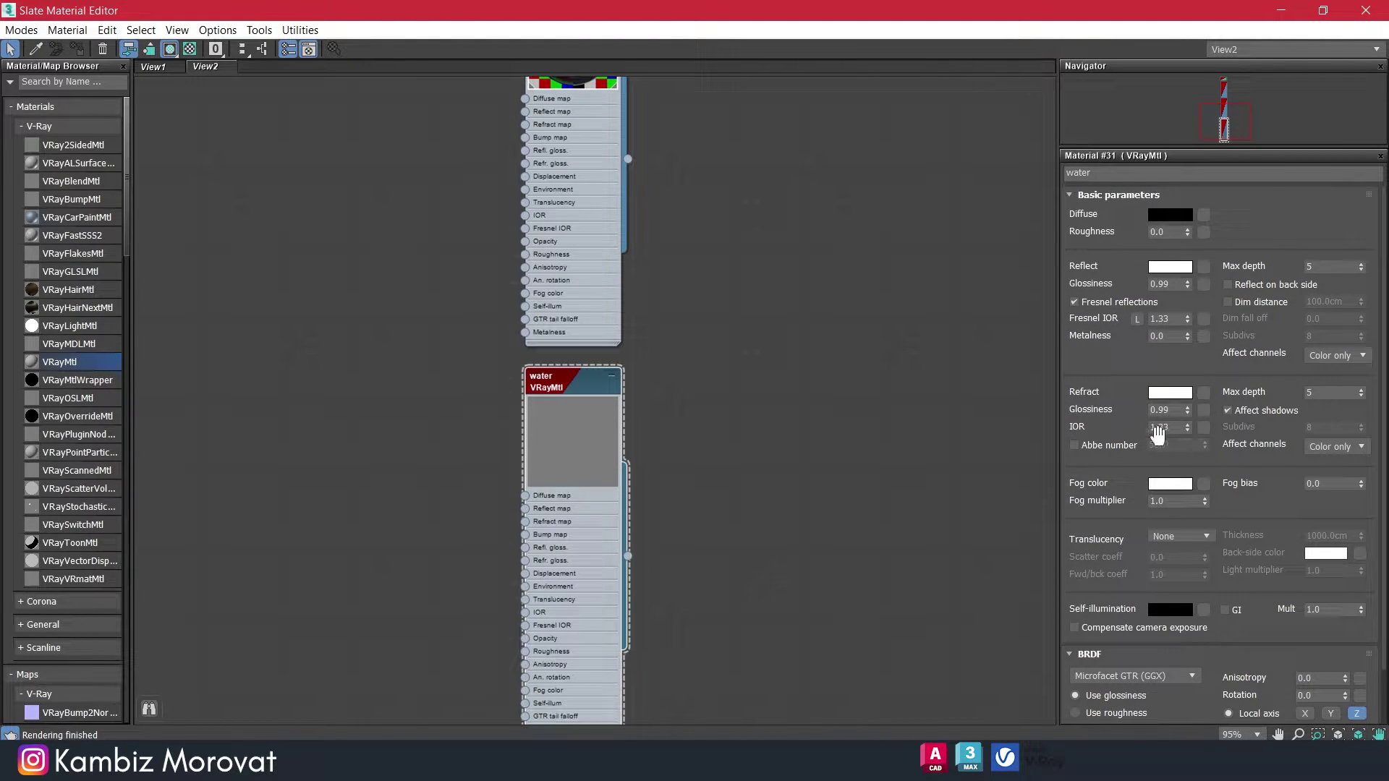
pyautogui.moveTo(1119, 496); pyautogui.dragTo(1121, 419)
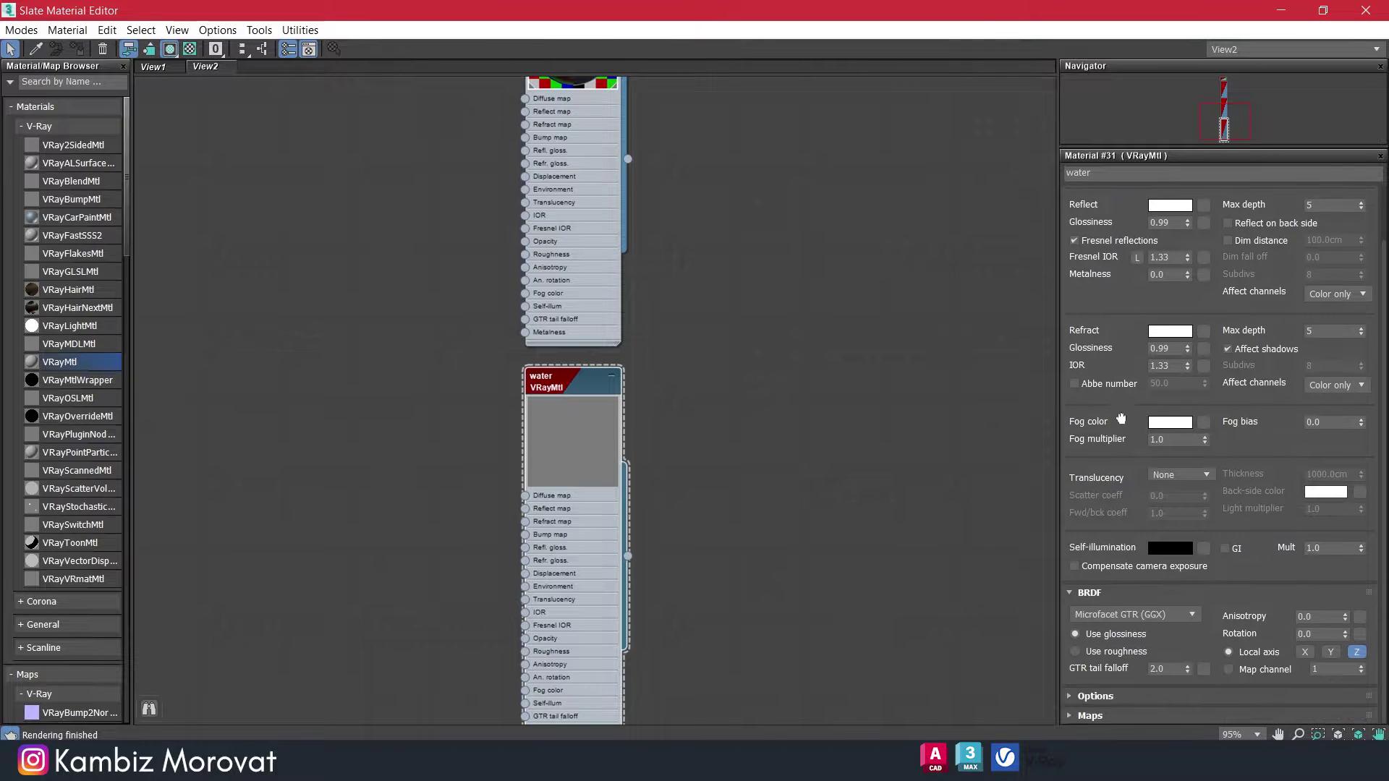
pyautogui.click(189, 51)
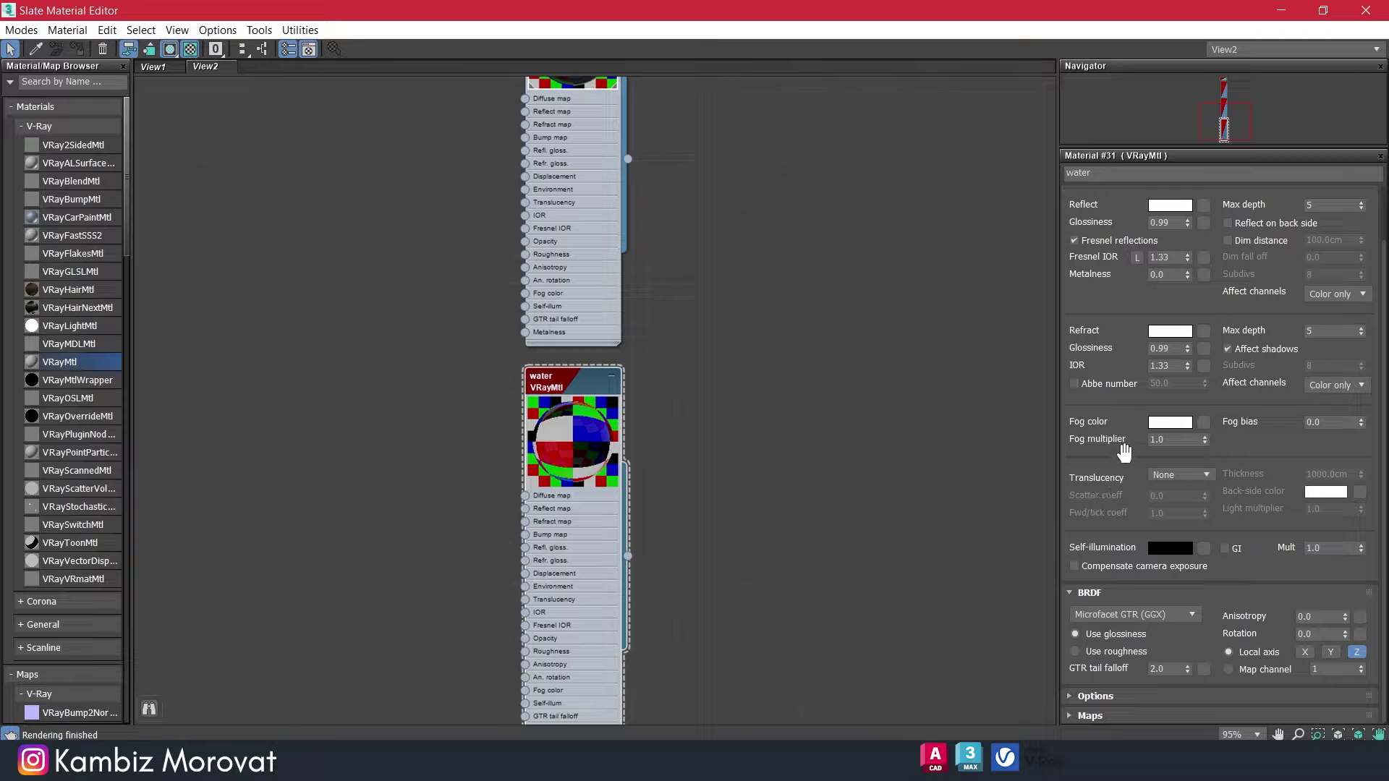
# Make the fog colour fully saturated cyan and cut the fog multiplier to about 0.001.
pyautogui.click(1163, 424)
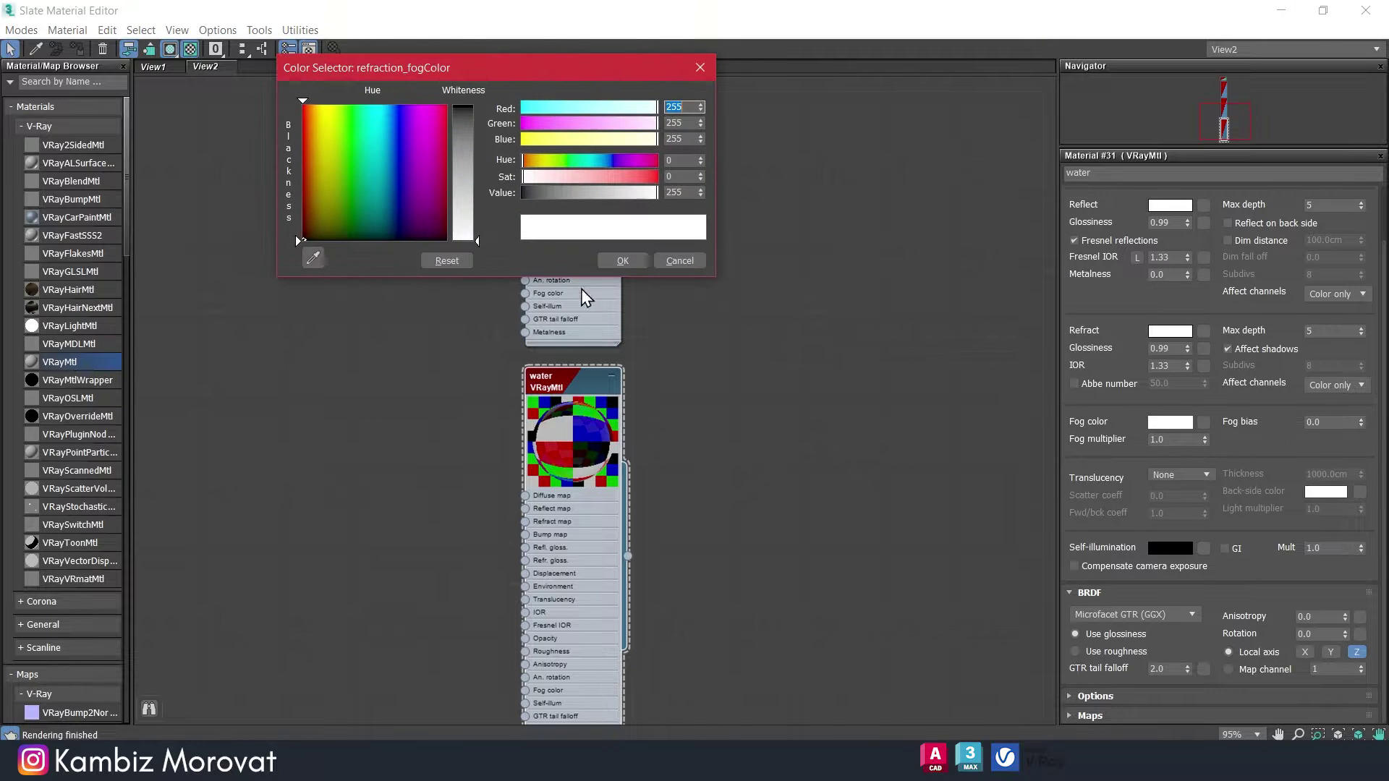
pyautogui.moveTo(356, 132); pyautogui.dragTo(384, 105)
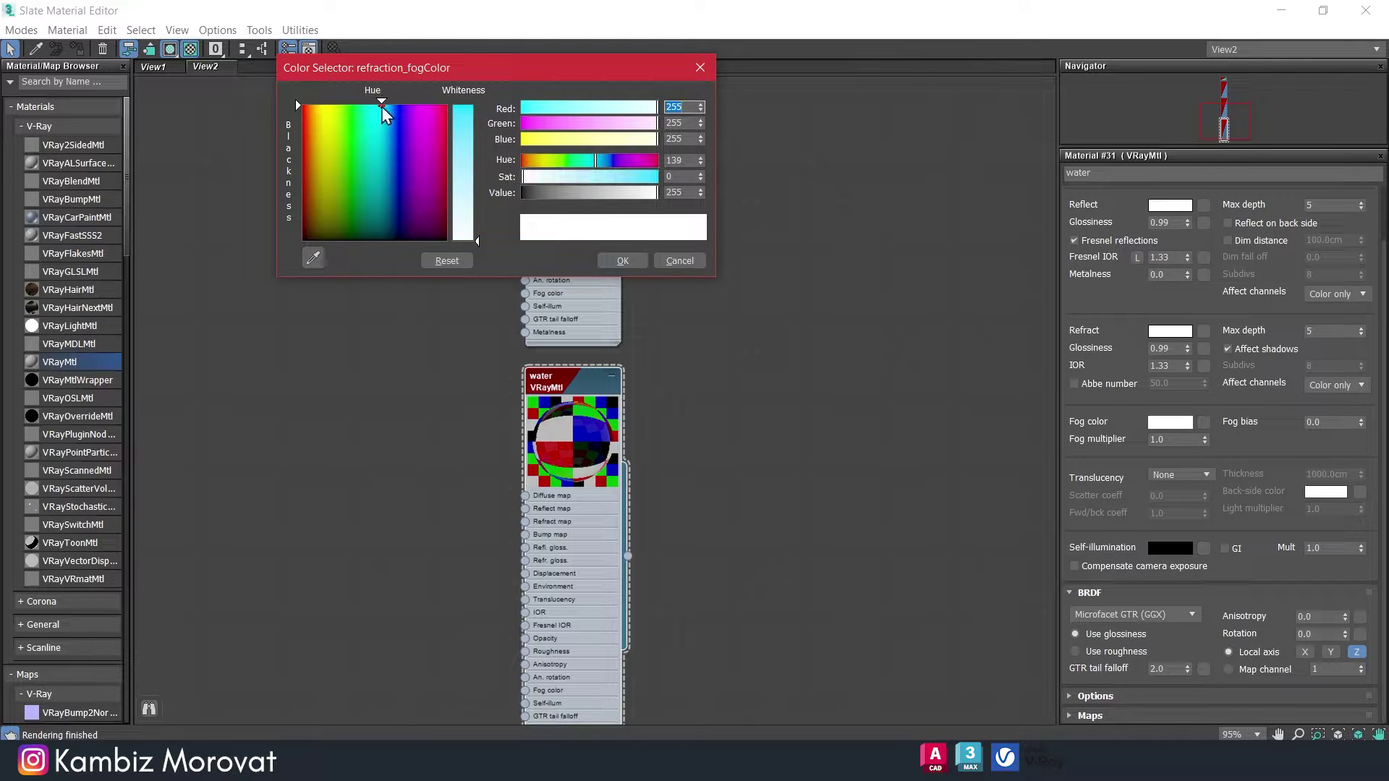
pyautogui.moveTo(477, 240); pyautogui.dragTo(477, 107)
pyautogui.click(623, 262)
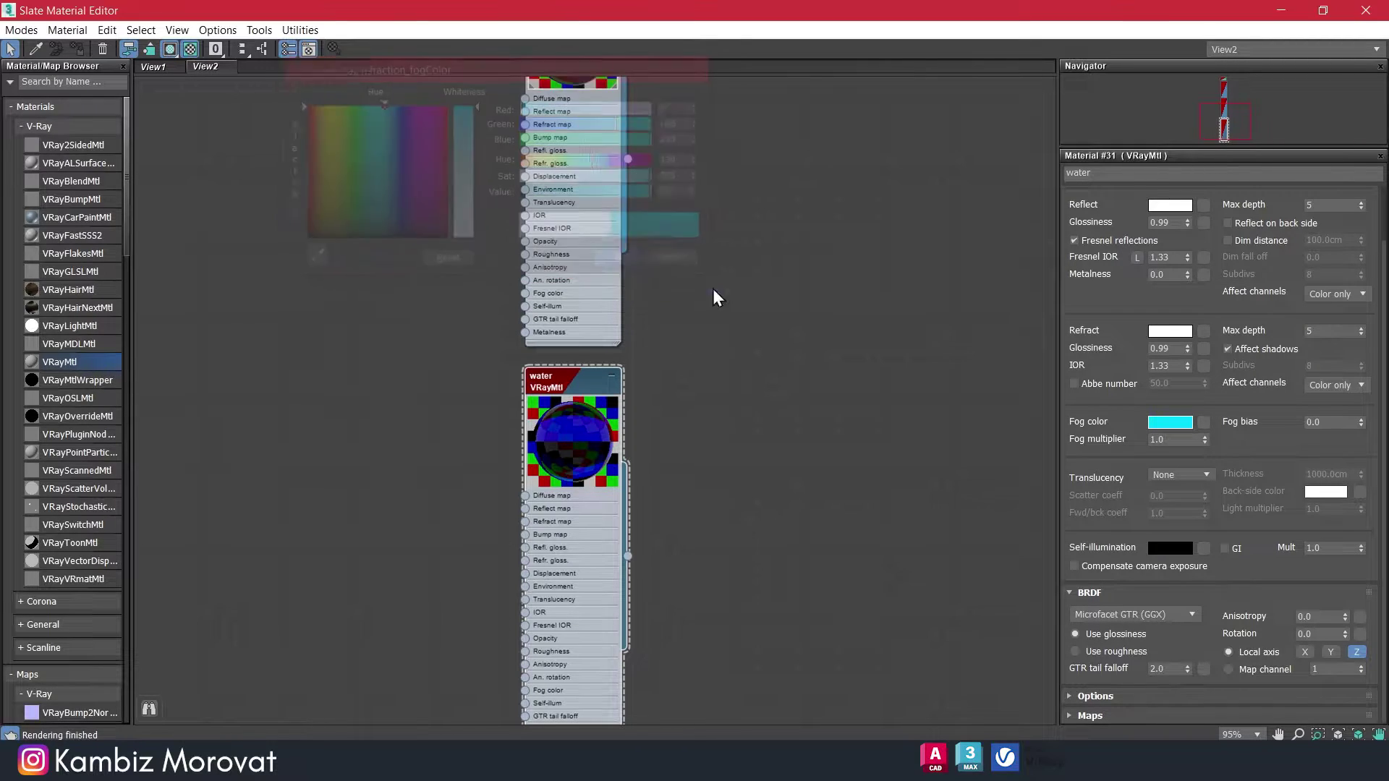
pyautogui.doubleClick(1170, 439)
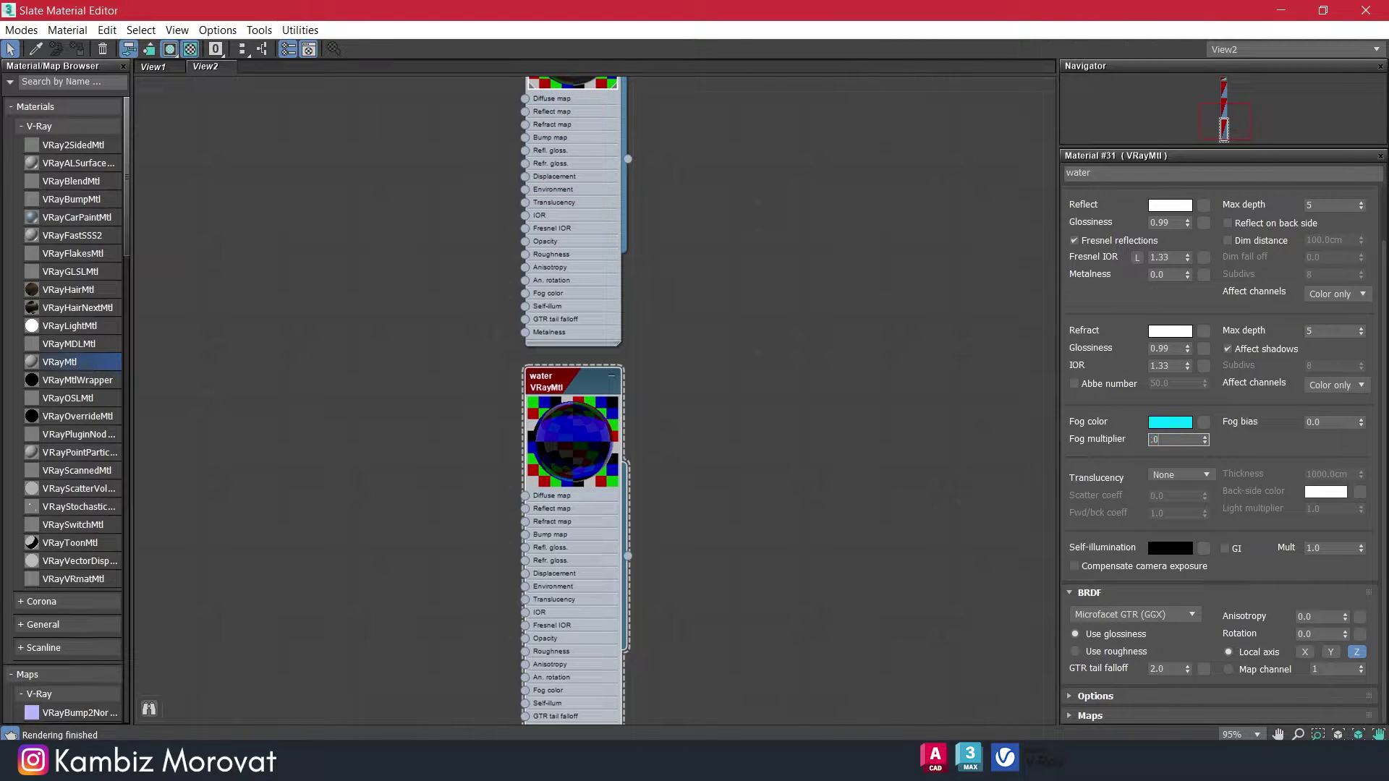
pyautogui.press('Return')
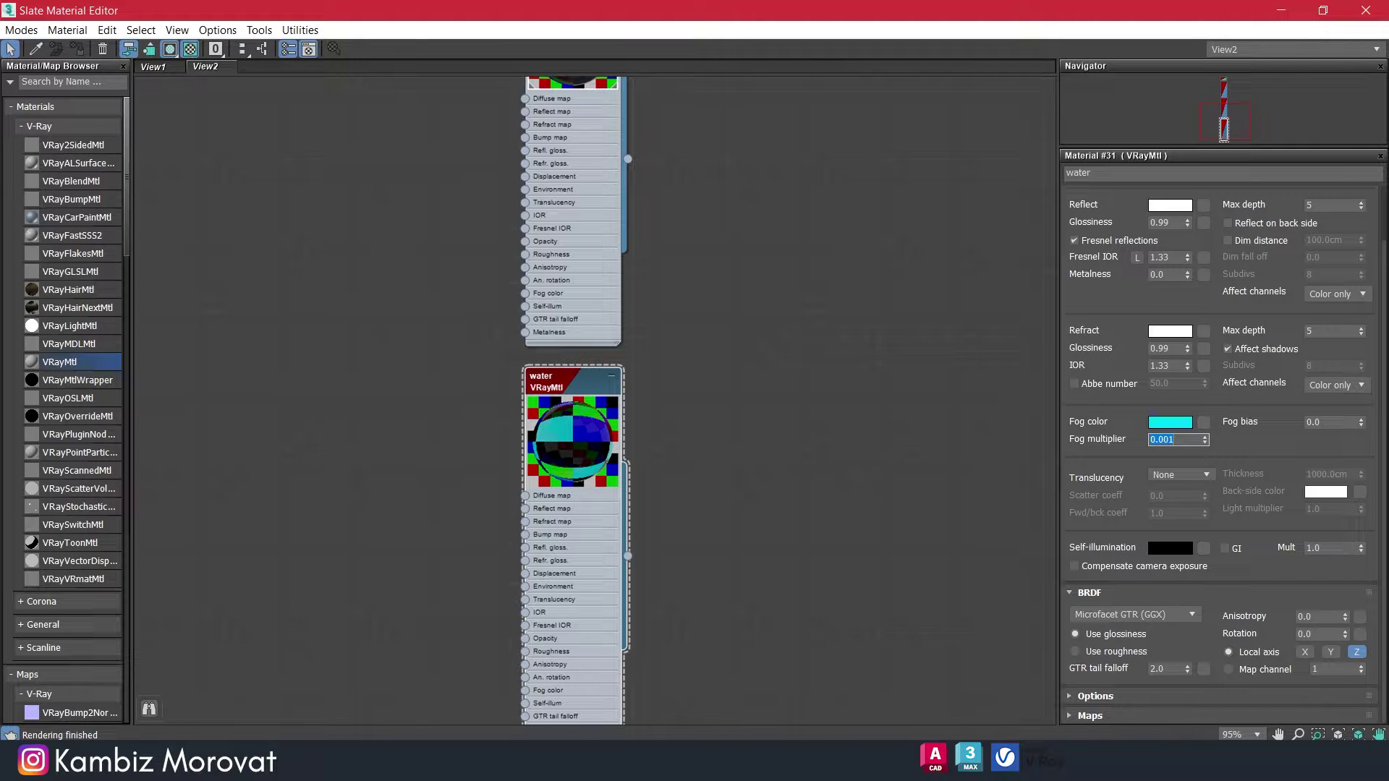
pyautogui.press('Return')
# Restore the material editor, move it aside, and select the pool plane.
pyautogui.click(1323, 10)
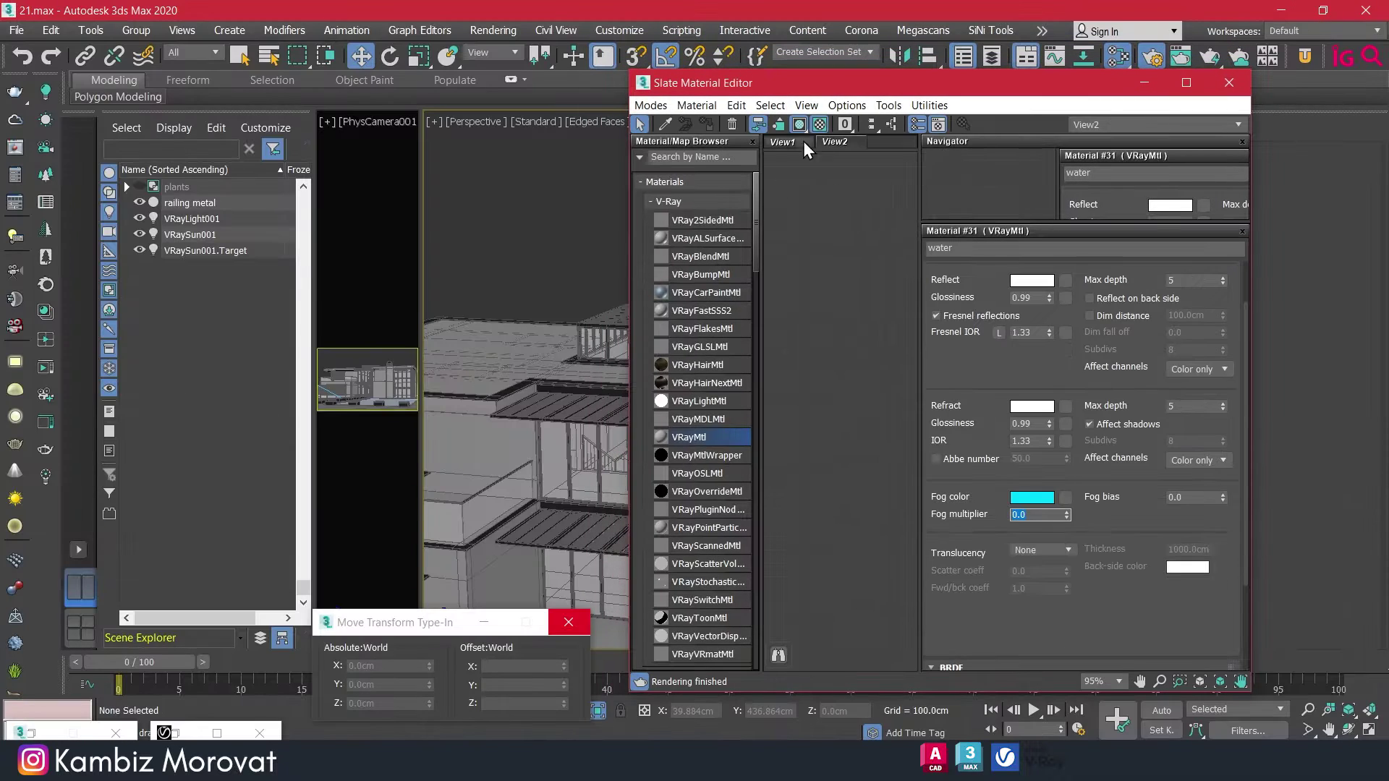
pyautogui.press('z')
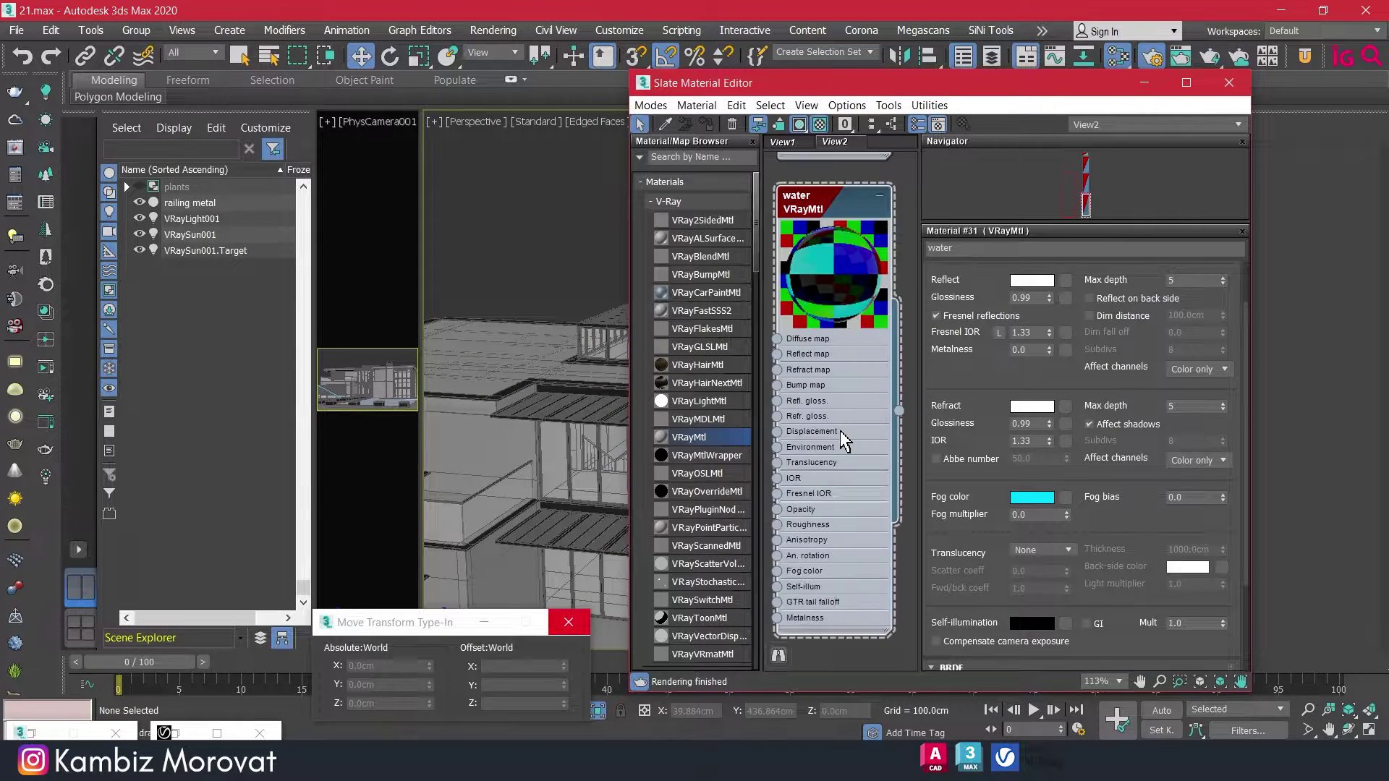
pyautogui.moveTo(800, 86); pyautogui.dragTo(982, 121)
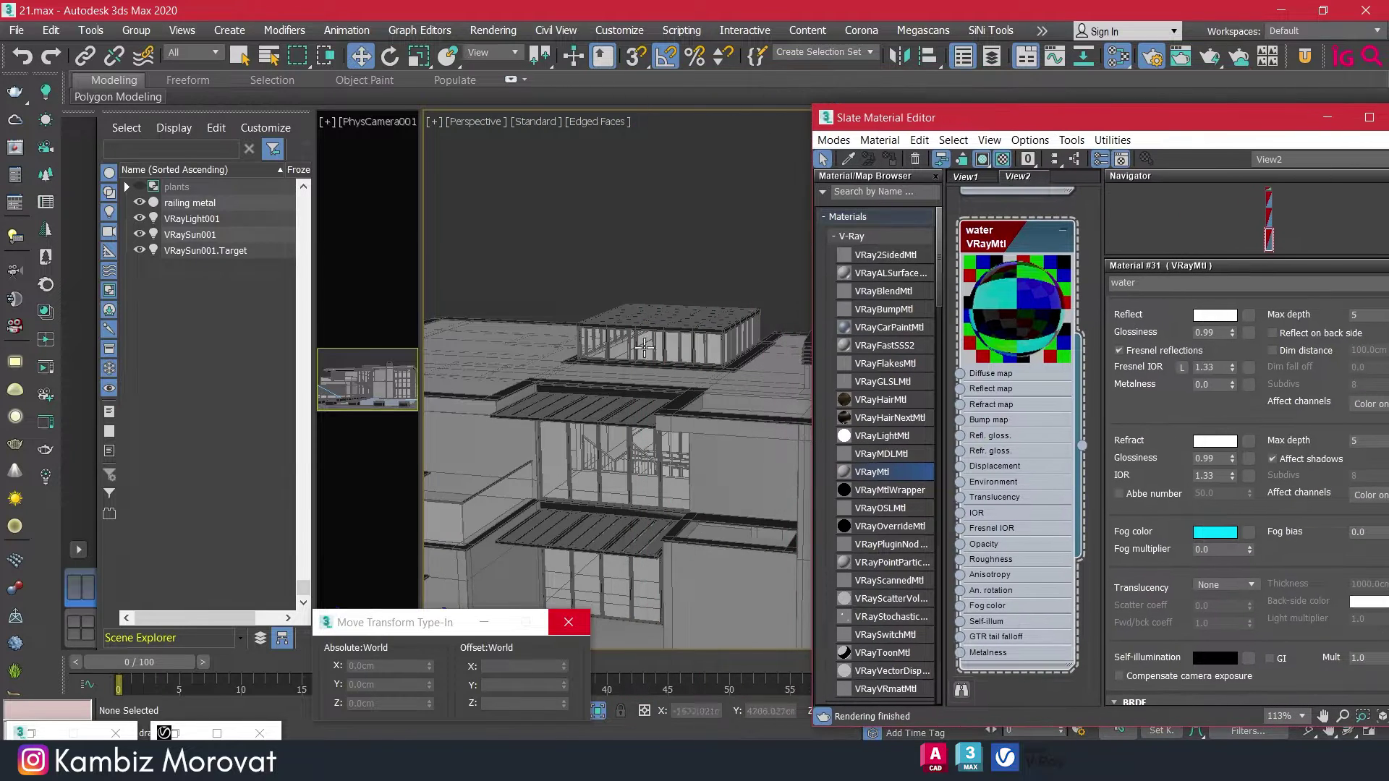
pyautogui.scroll(-5, 610, 379)
pyautogui.click(610, 380)
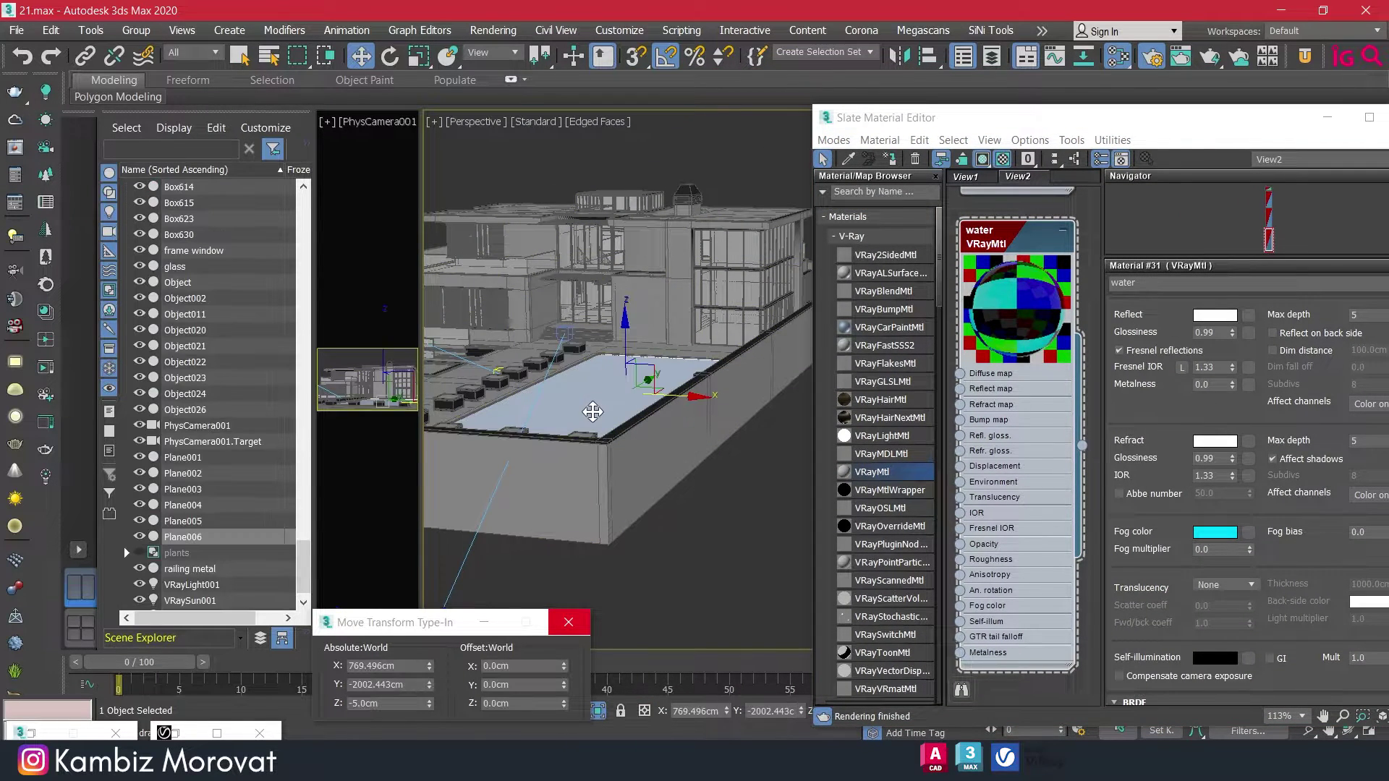
pyautogui.scroll(2, 615, 405)
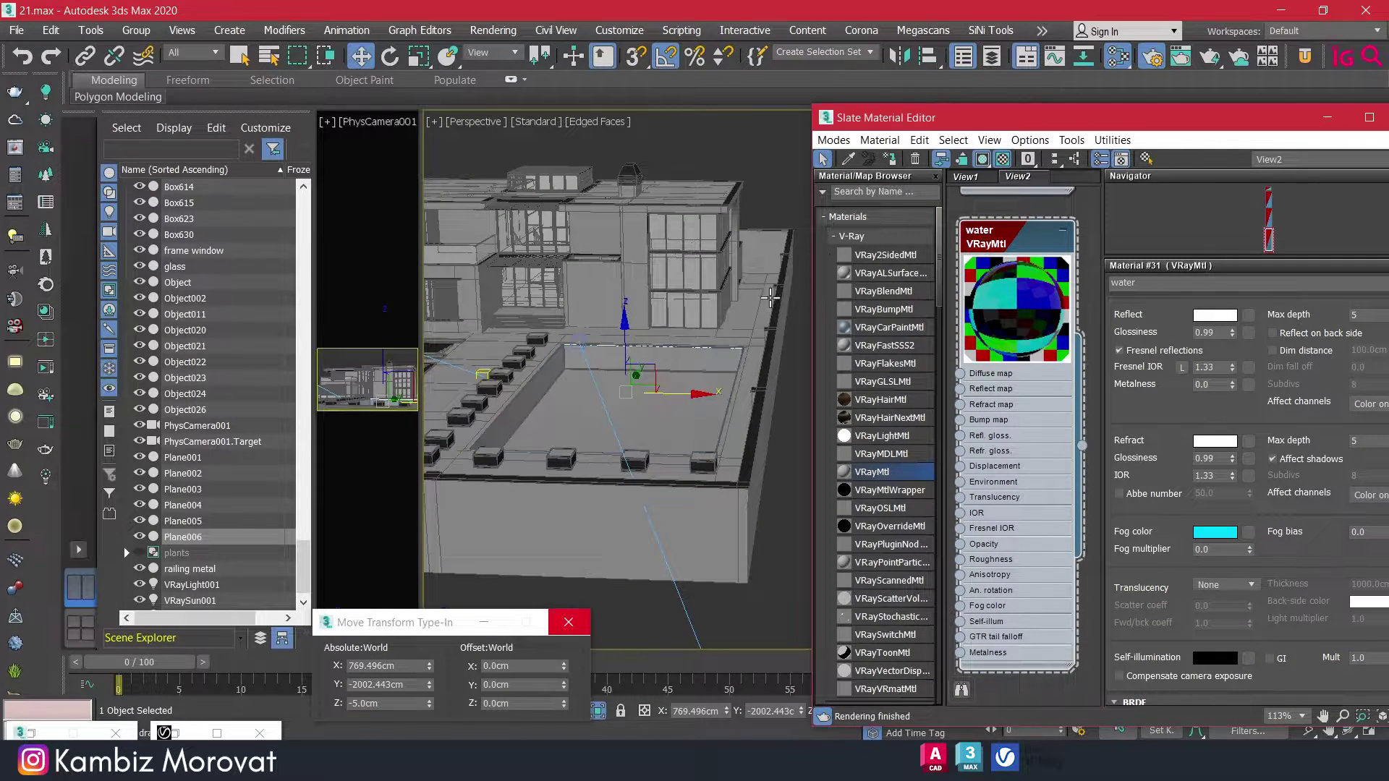
# Open the V-Ray frame buffer from the viewport quad menu.
pyautogui.rightClick(635, 370)
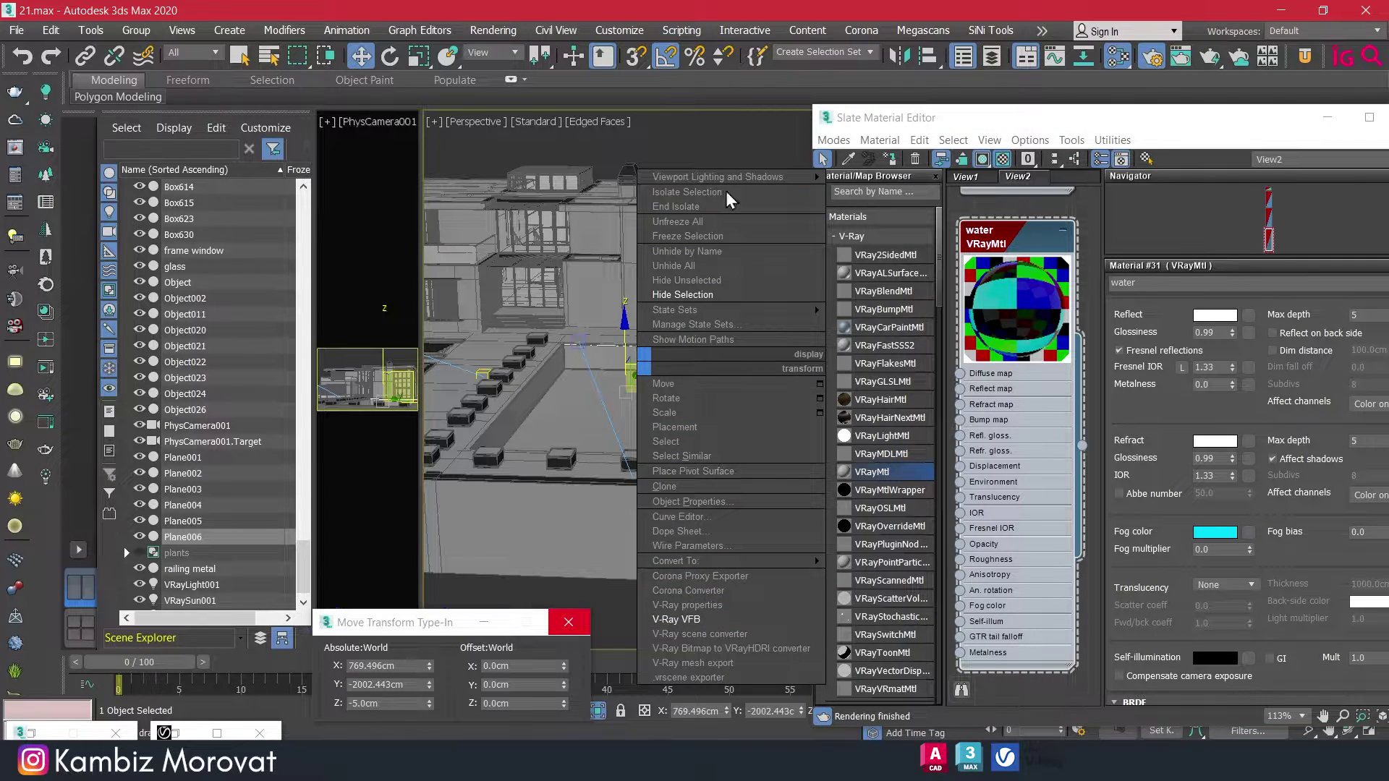
pyautogui.scroll(-2, 636, 217)
pyautogui.rightClick(539, 252)
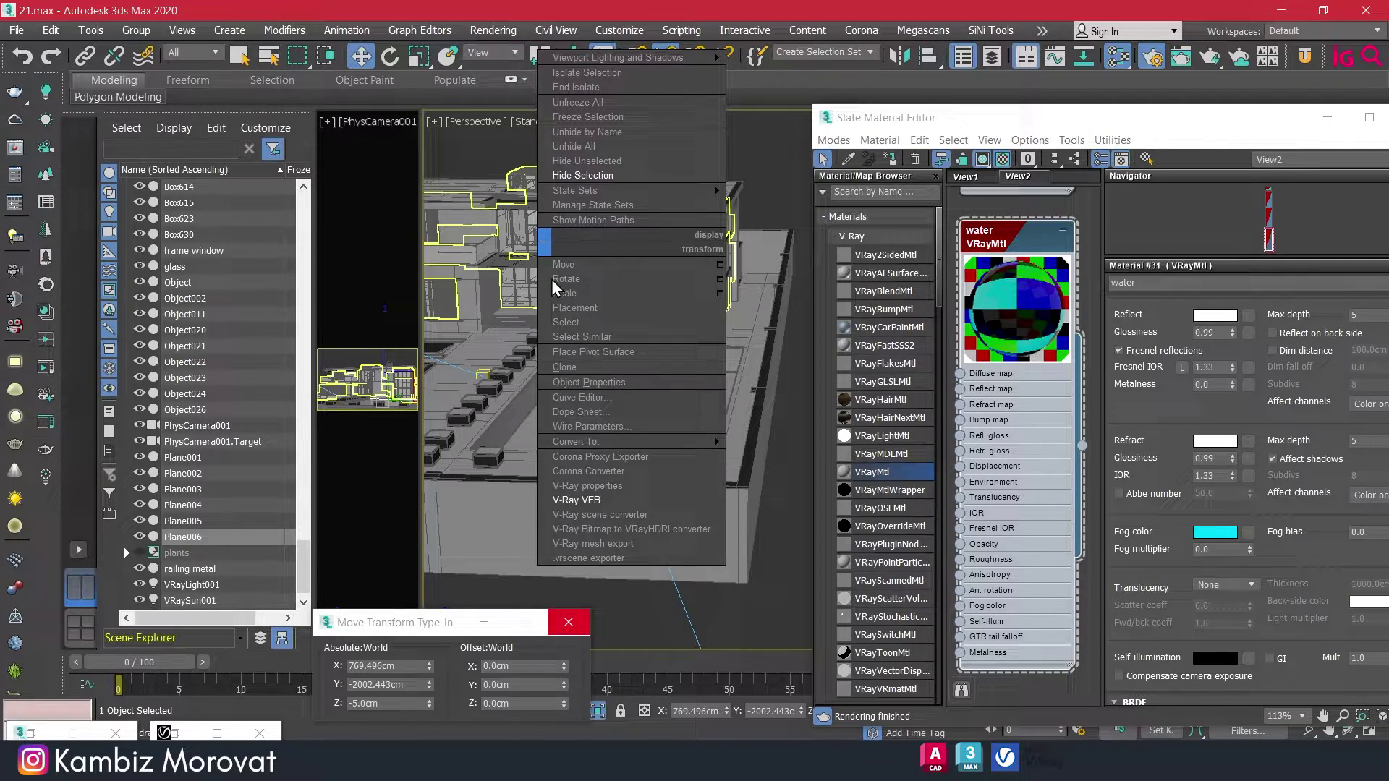
pyautogui.click(582, 500)
# Region-render just the pool in the VFB, then maximize the material editor again.
pyautogui.click(470, 147)
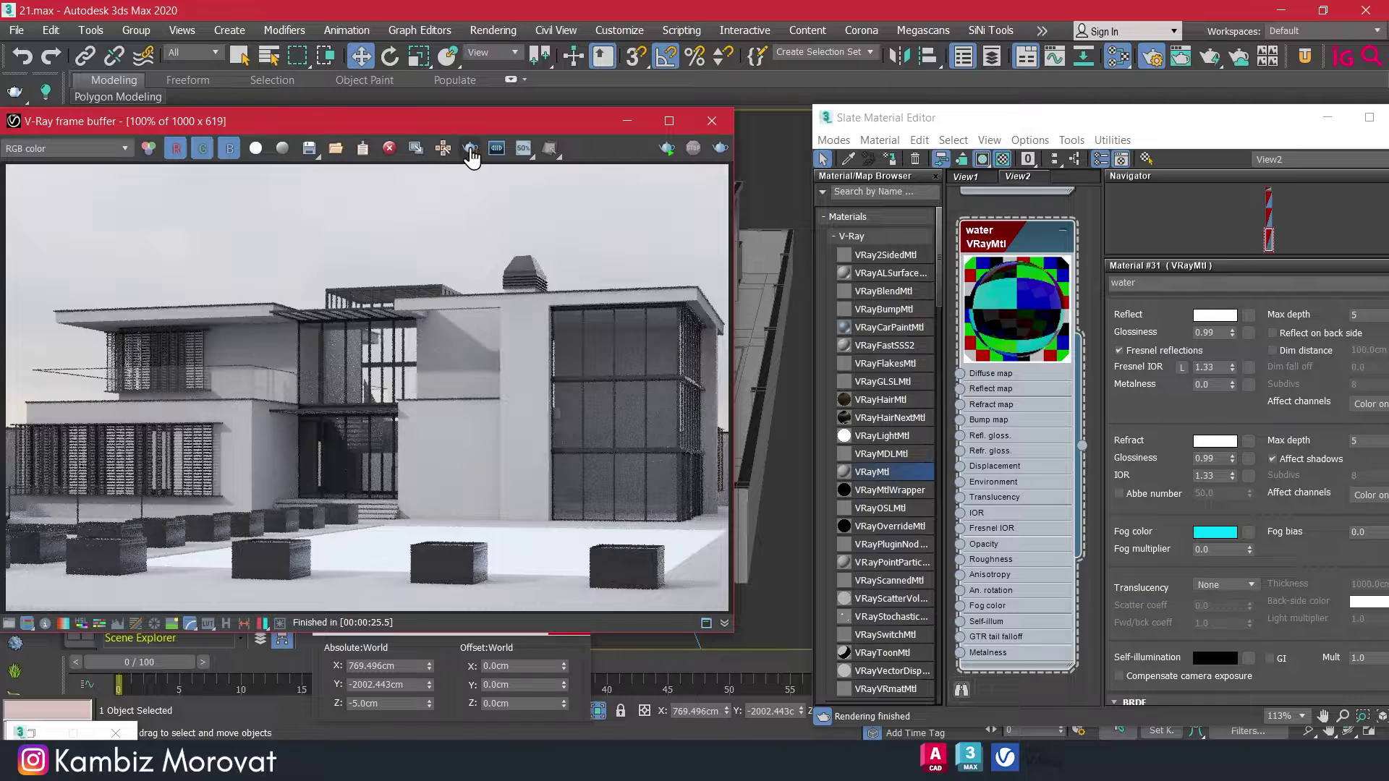
pyautogui.moveTo(116, 475)
pyautogui.mouseDown()
pyautogui.moveTo(158, 497)
pyautogui.moveTo(745, 617)
pyautogui.mouseUp()
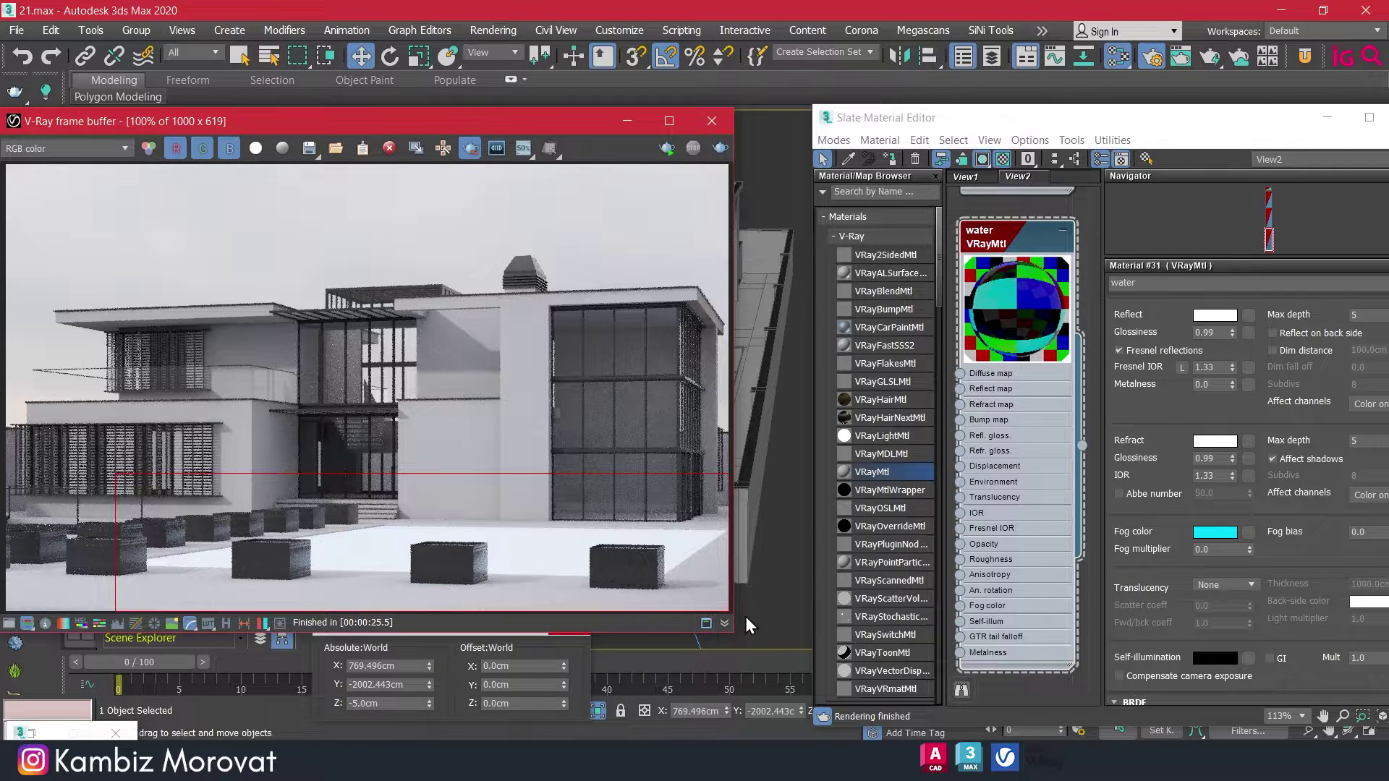
pyautogui.click(668, 150)
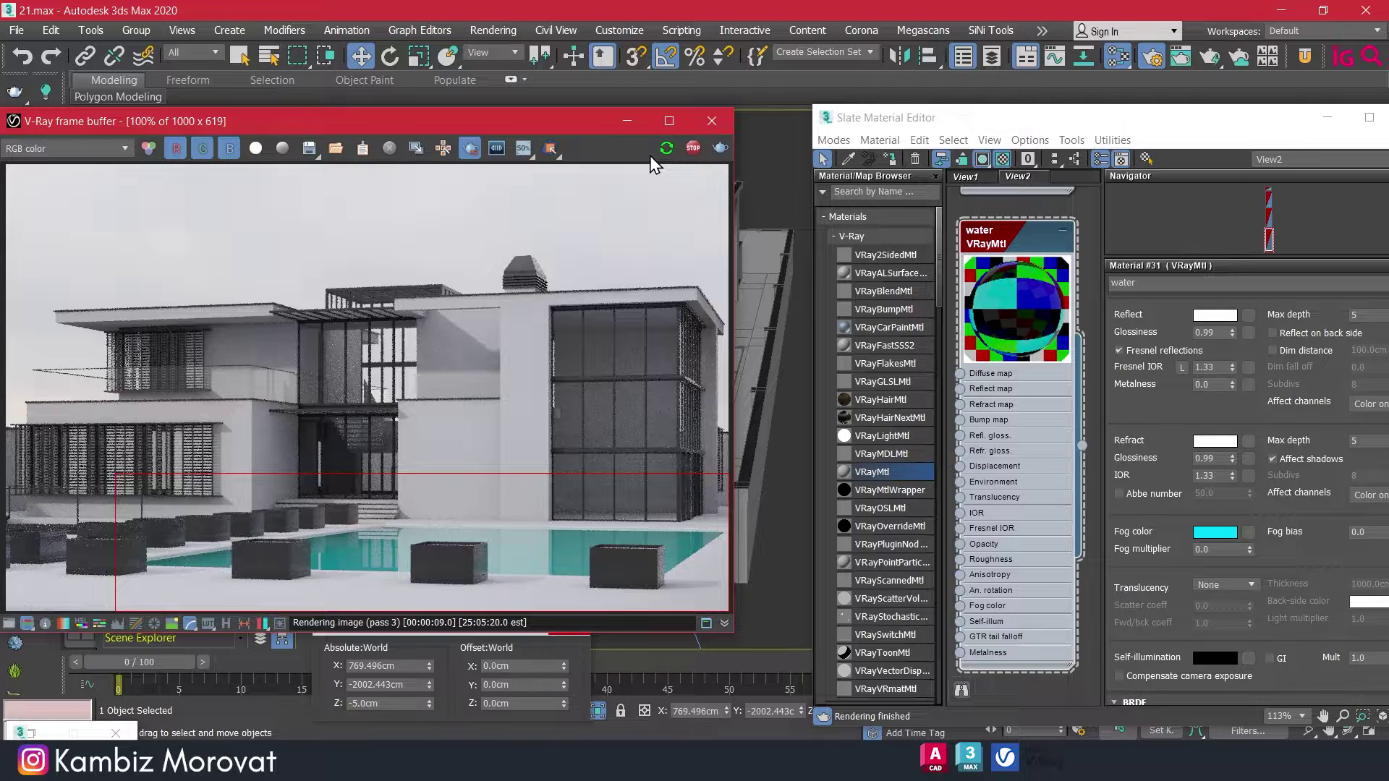
pyautogui.click(693, 148)
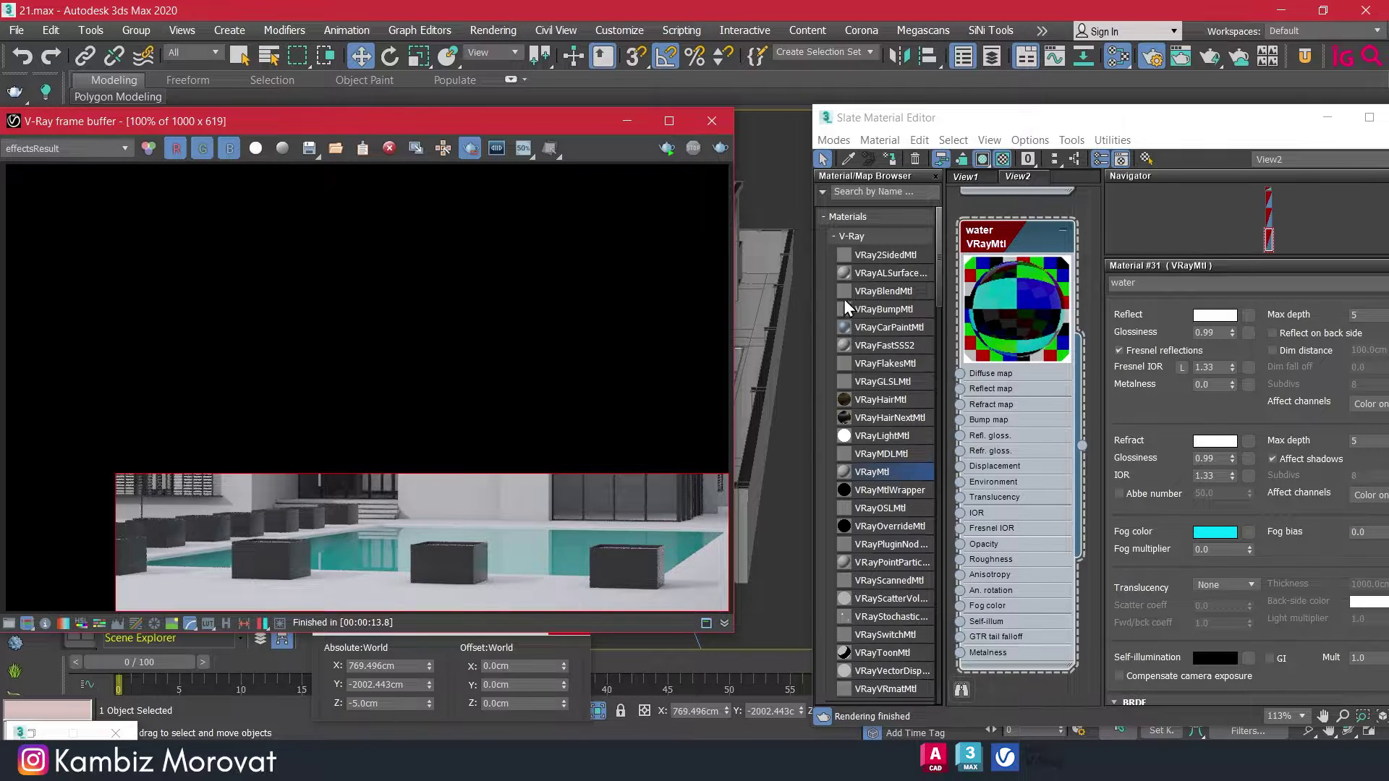
pyautogui.doubleClick(982, 122)
# Centre the water node and widen the material browser to find the Noise map.
pyautogui.moveTo(441, 372); pyautogui.dragTo(820, 434, button='middle')
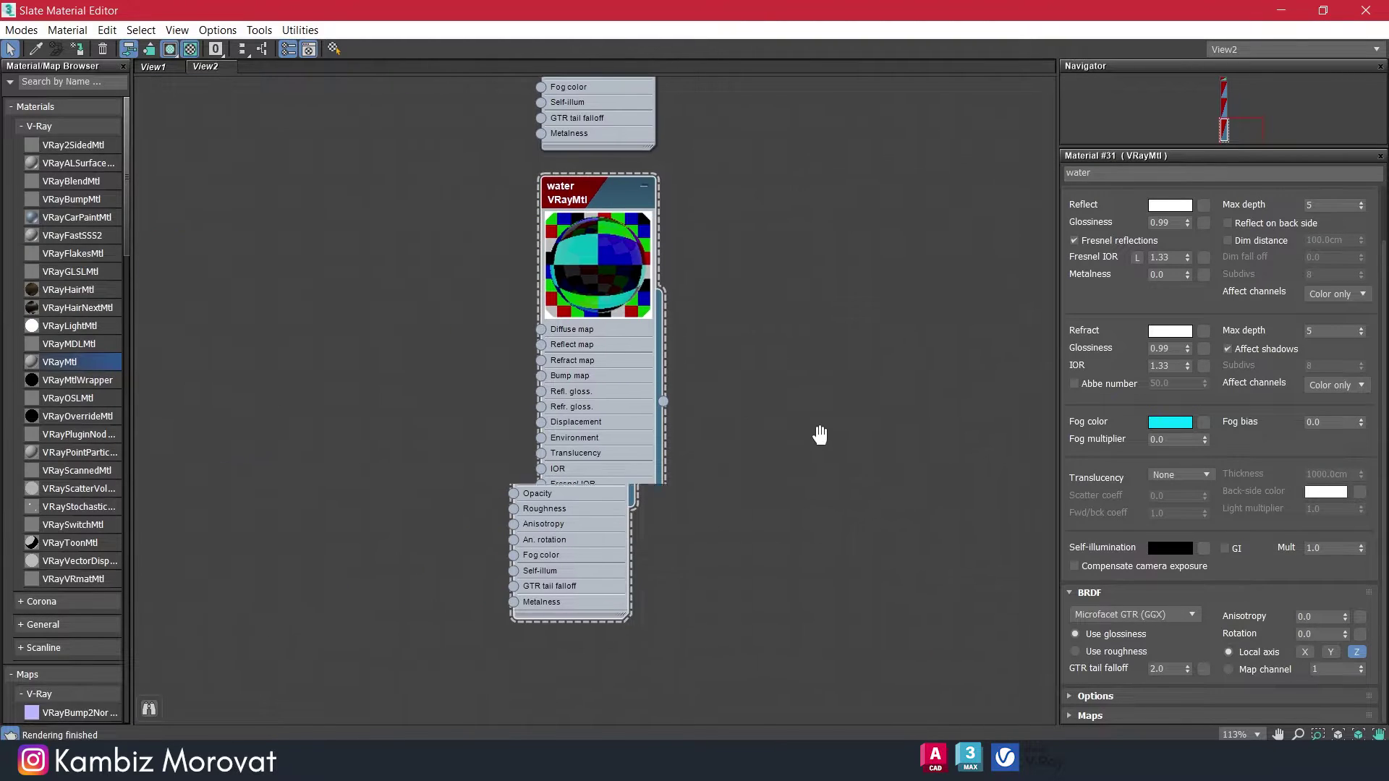
pyautogui.moveTo(130, 418); pyautogui.dragTo(190, 421)
pyautogui.scroll(-3, 115, 461)
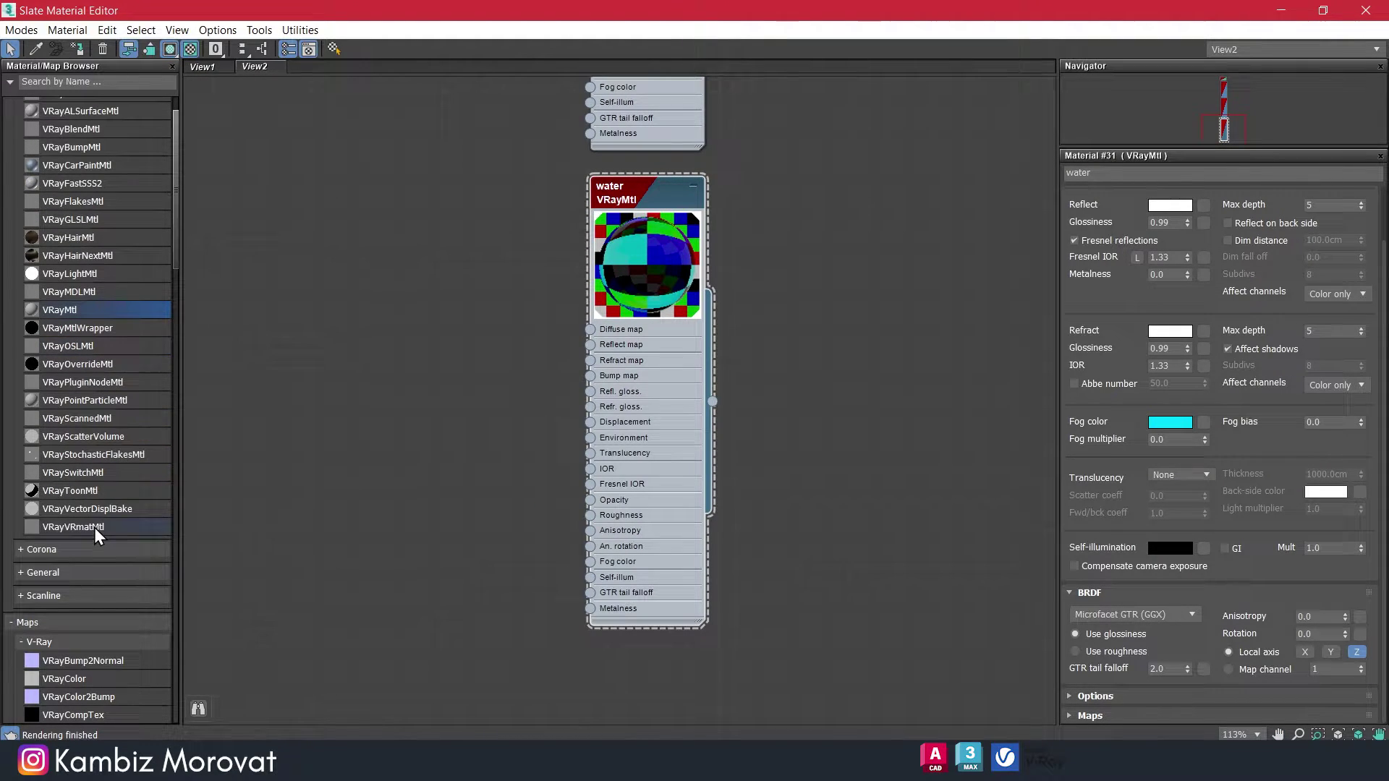
pyautogui.click(75, 569)
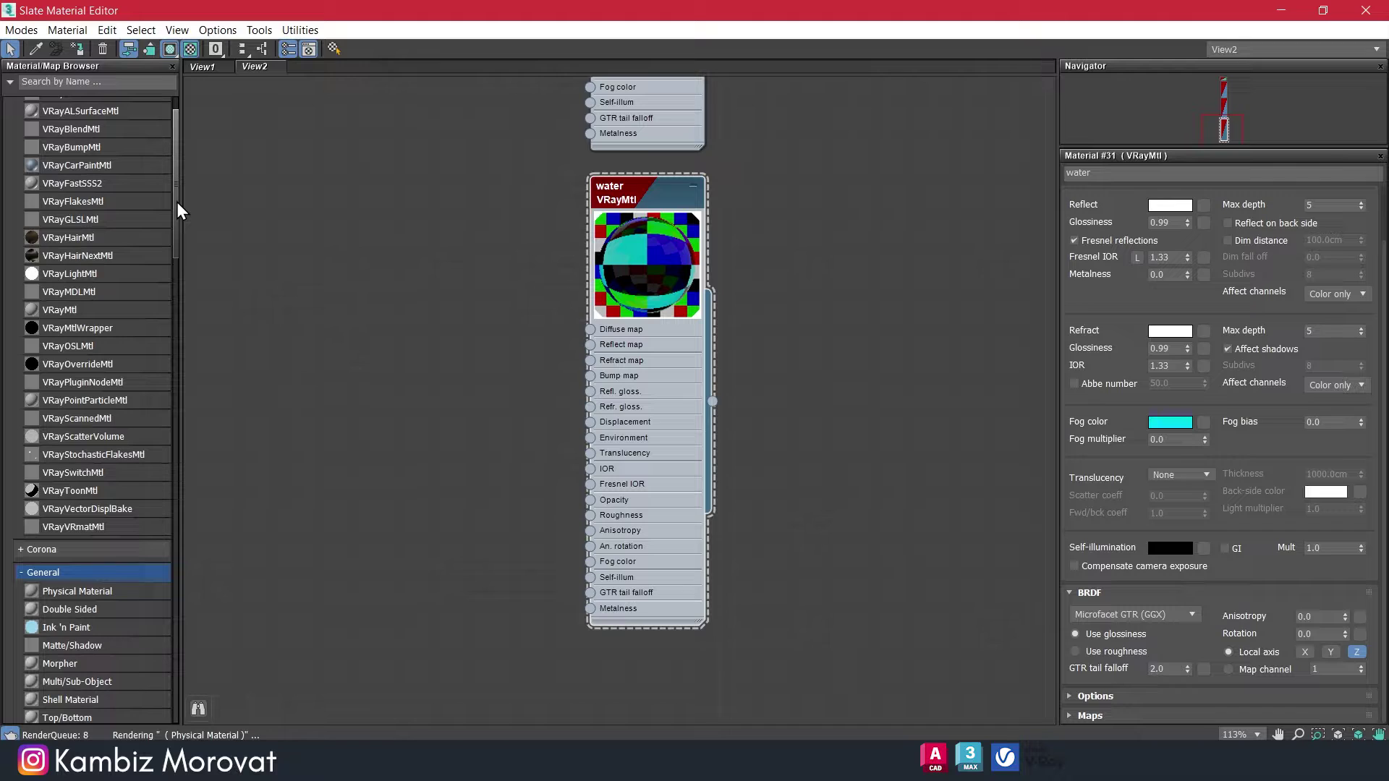
pyautogui.scroll(1, 176, 202)
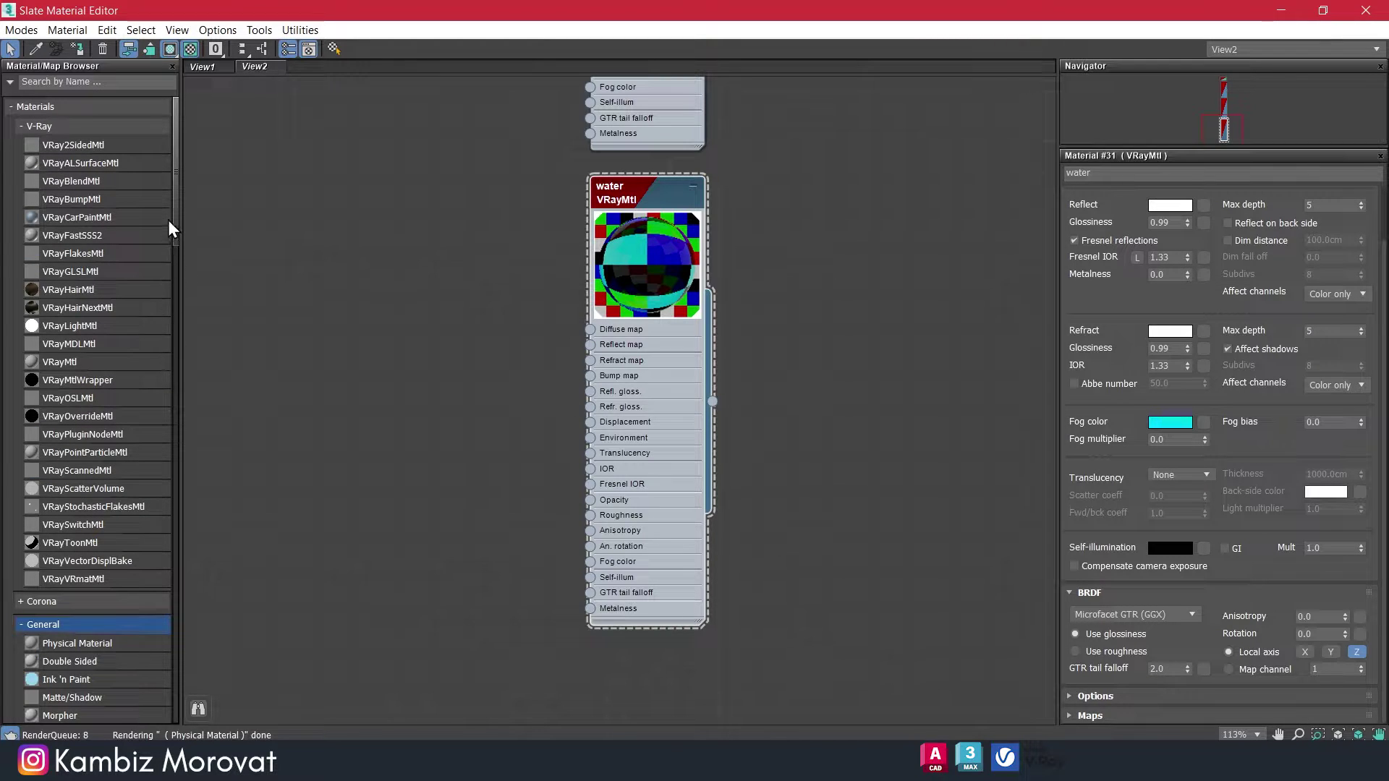
pyautogui.scroll(-10, 171, 229)
pyautogui.scroll(-3, 171, 268)
pyautogui.scroll(-3, 169, 296)
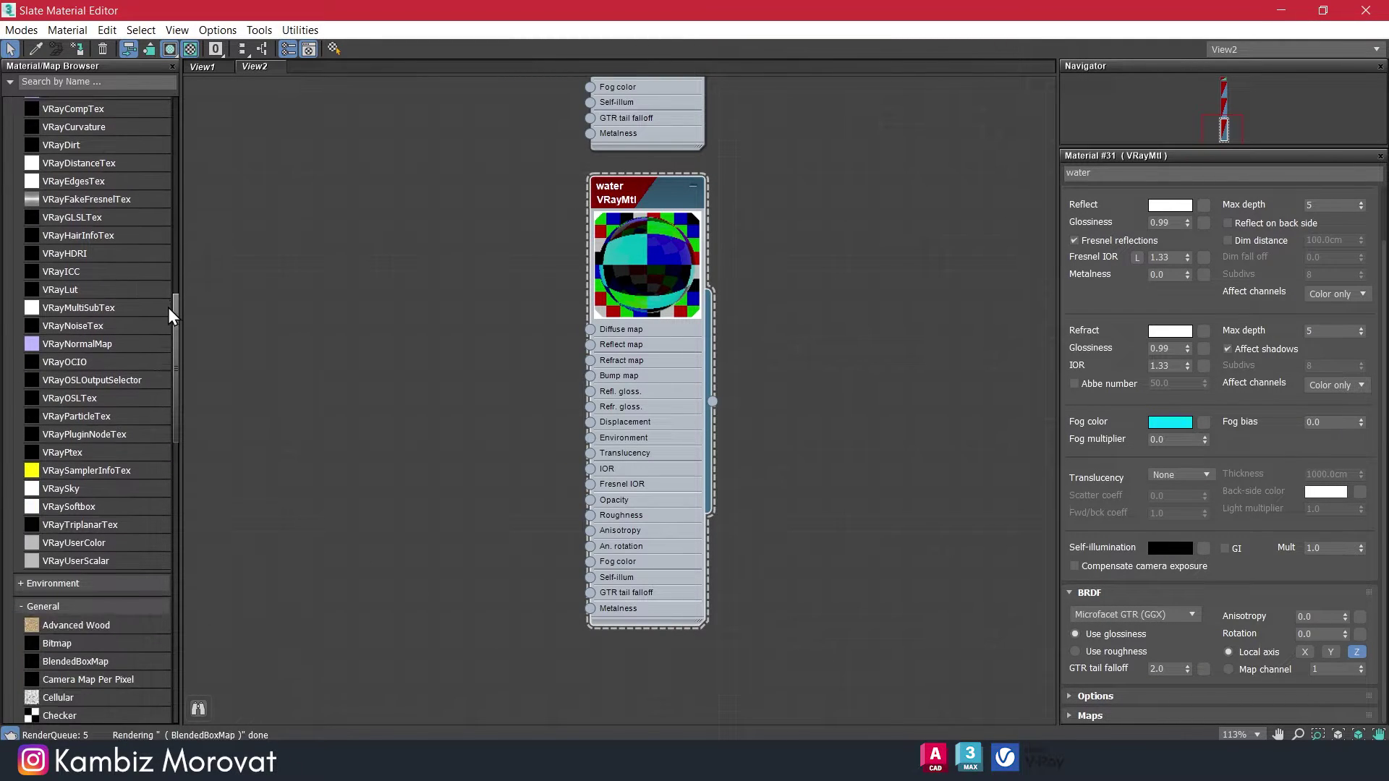
pyautogui.scroll(-2, 170, 318)
pyautogui.scroll(-2, 172, 336)
pyautogui.scroll(-2, 173, 362)
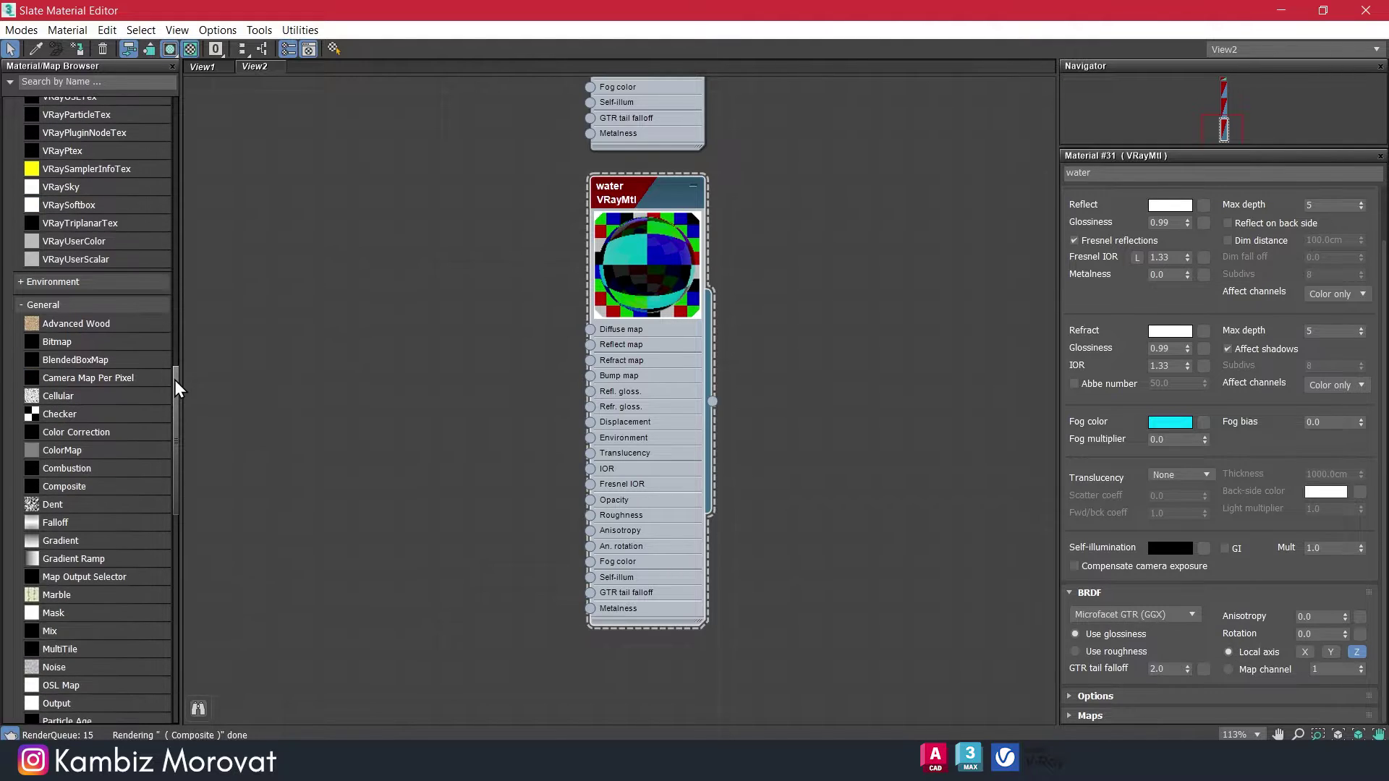
pyautogui.moveTo(175, 380)
pyautogui.mouseDown()
pyautogui.moveTo(175, 435)
pyautogui.moveTo(341, 428)
pyautogui.mouseUp()
# Add a Noise map, wire it into the water material's bump, and open its settings.
pyautogui.moveTo(431, 439); pyautogui.dragTo(431, 439)
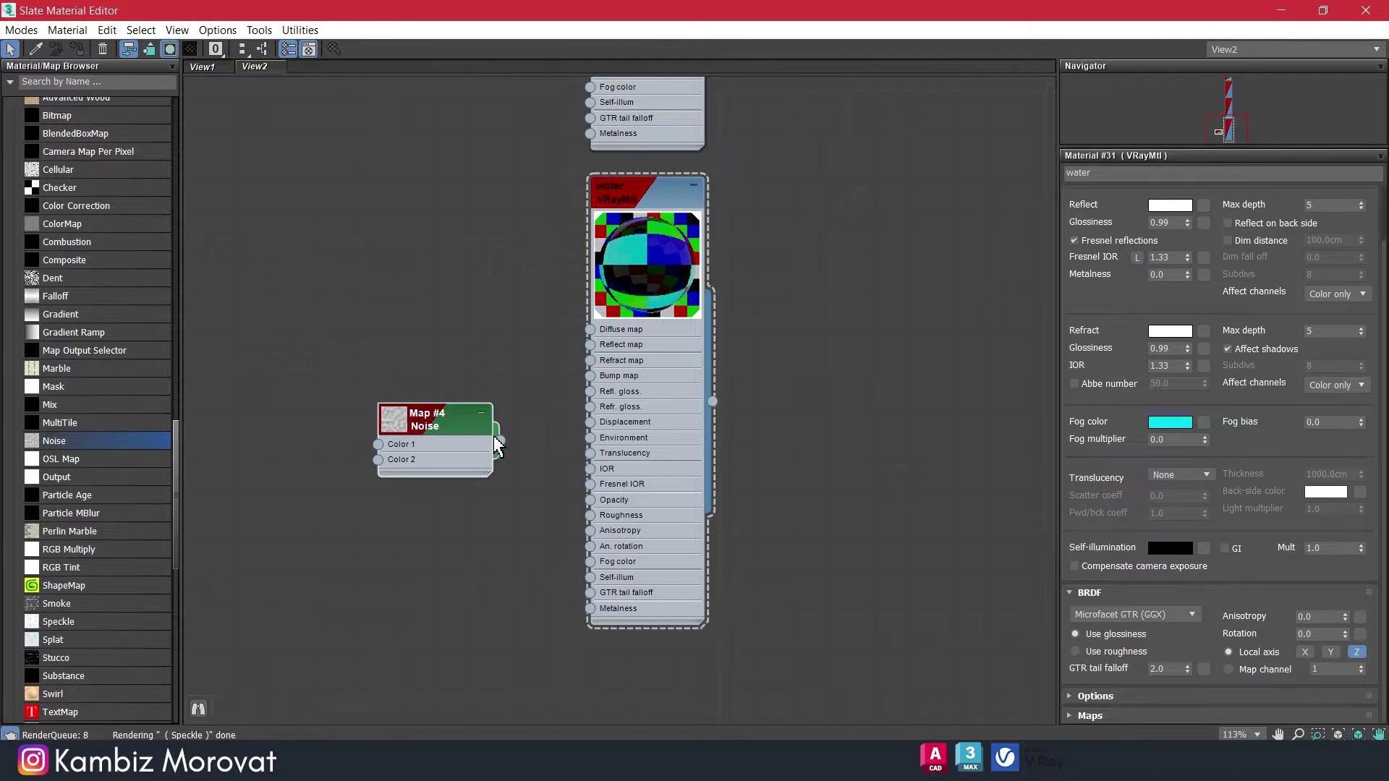
pyautogui.moveTo(500, 441)
pyautogui.mouseDown()
pyautogui.moveTo(568, 410)
pyautogui.moveTo(590, 375)
pyautogui.mouseUp()
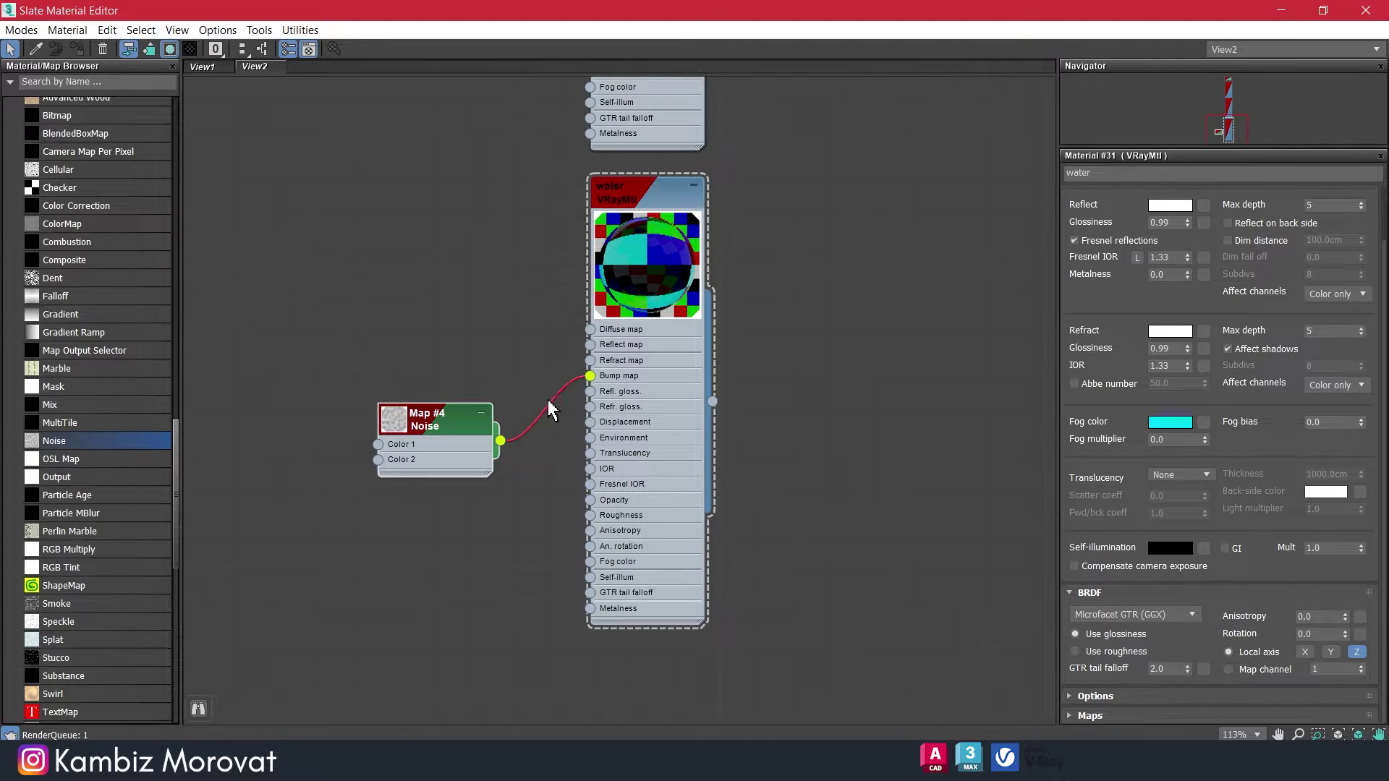
pyautogui.doubleClick(450, 432)
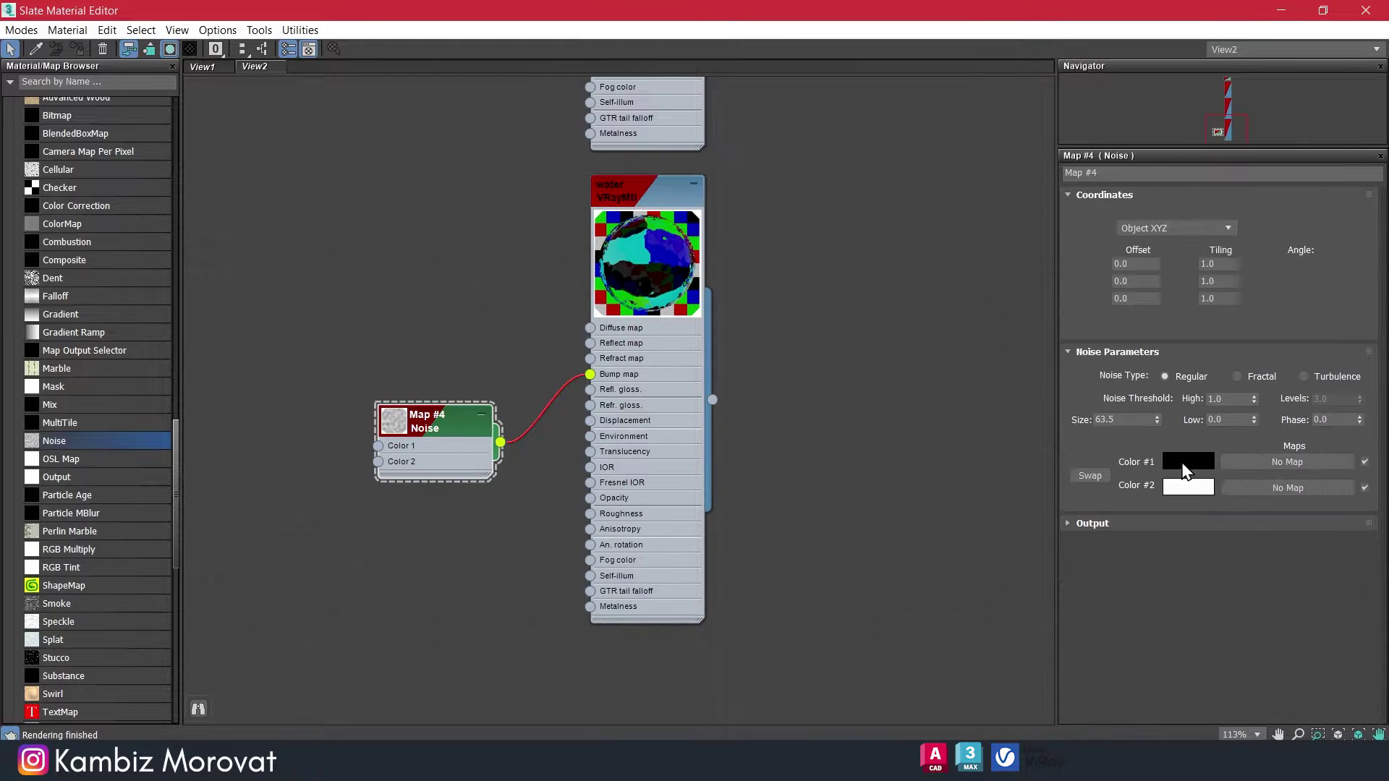
# Start an interactive V-Ray render and set the noise size to 30.
pyautogui.click(1323, 11)
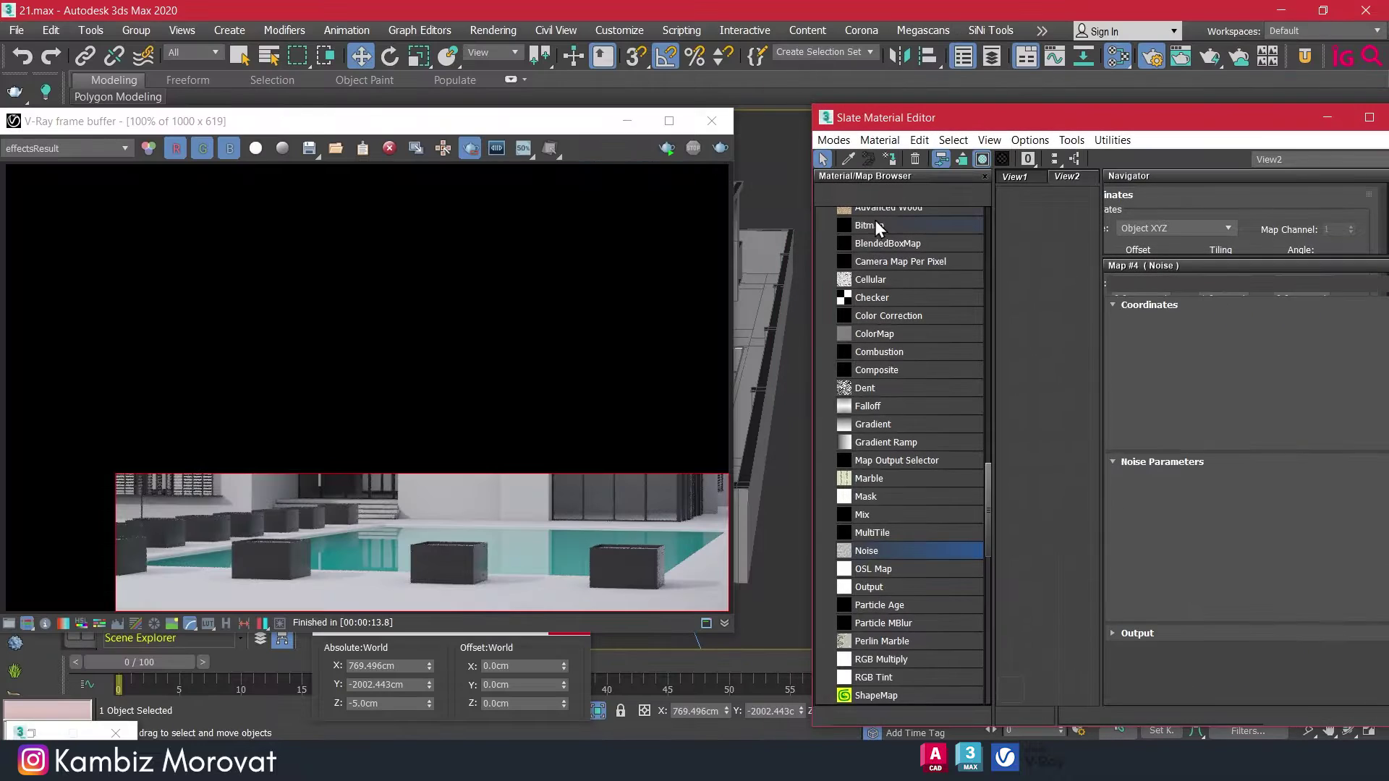
pyautogui.click(672, 147)
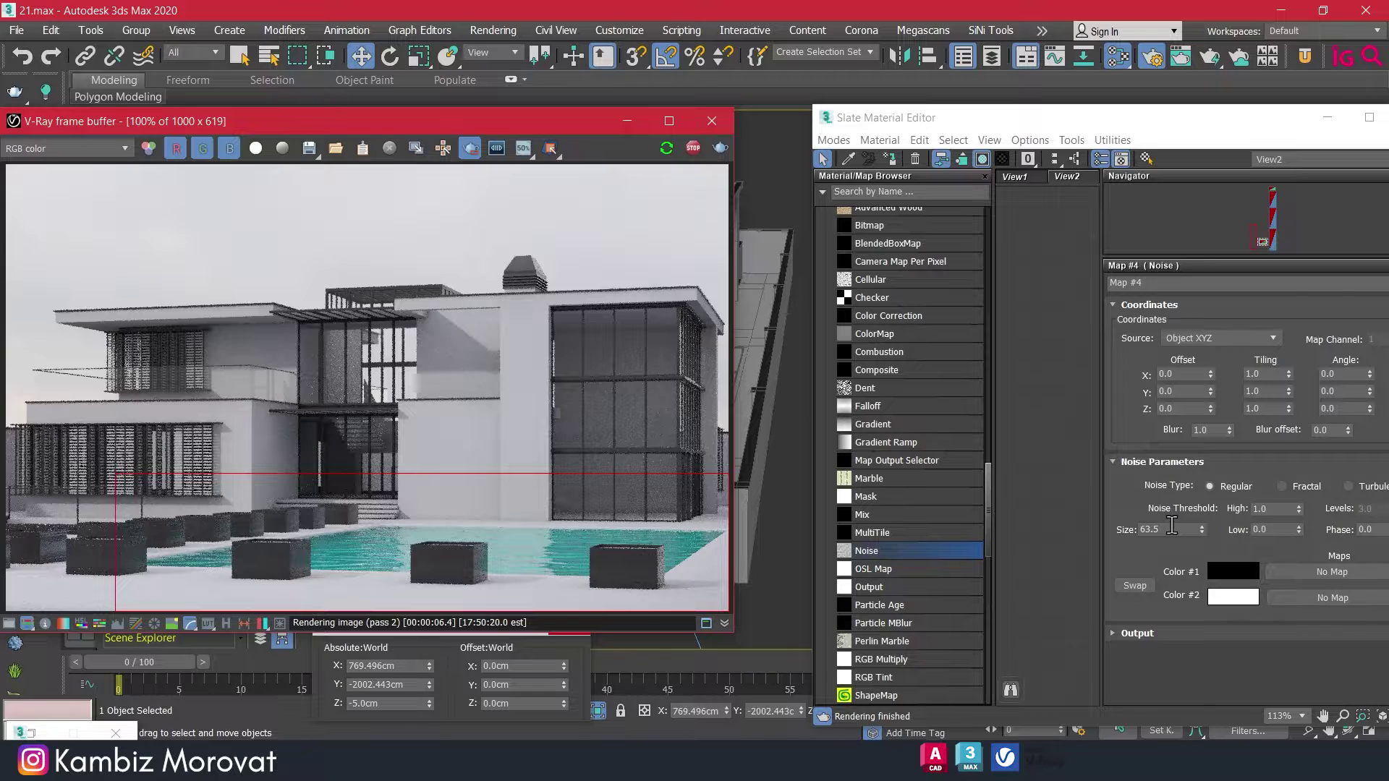
pyautogui.doubleClick(1172, 529)
pyautogui.write('30')
pyautogui.press('Return')
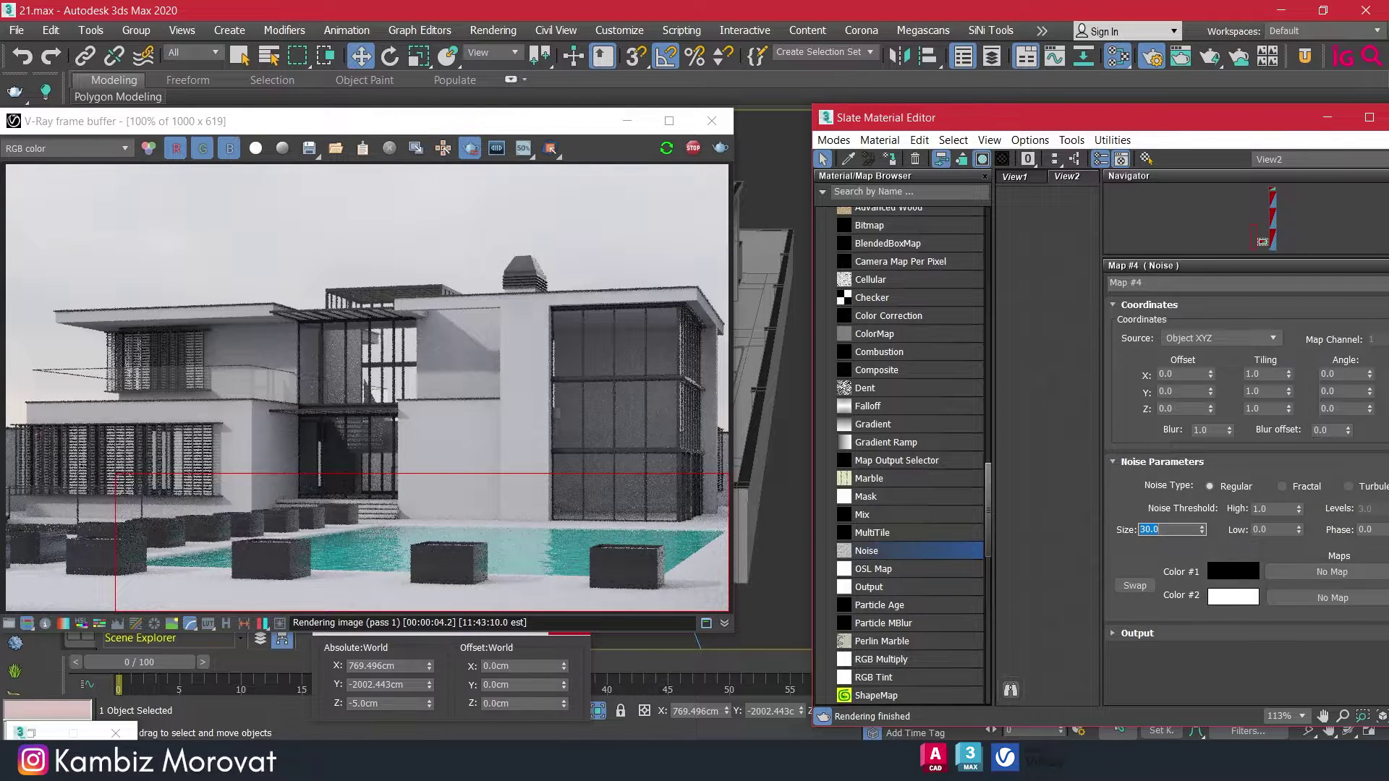
pyautogui.press('Return')
# Swap the noise's two colours and switch the noise type to Fractal.
pyautogui.click(1146, 588)
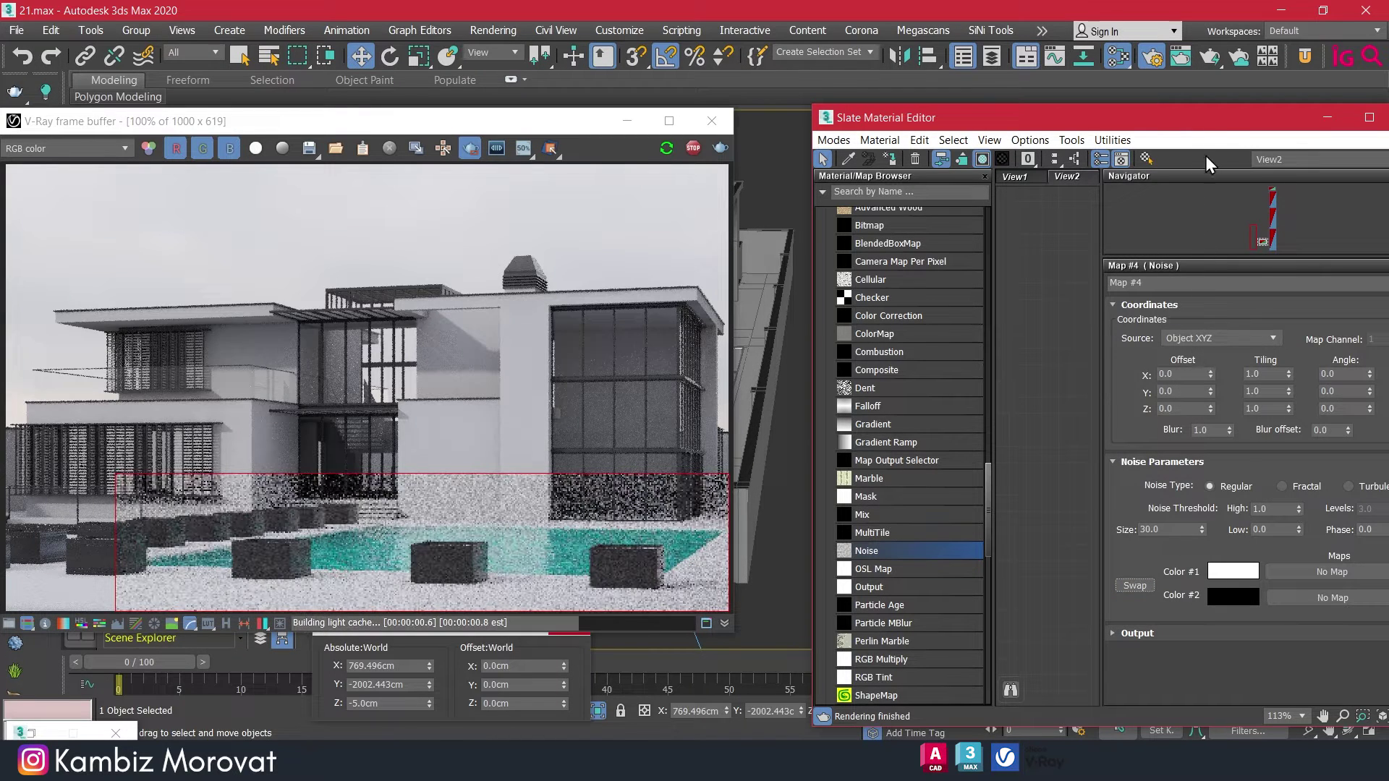
pyautogui.moveTo(1218, 125); pyautogui.dragTo(1117, 120)
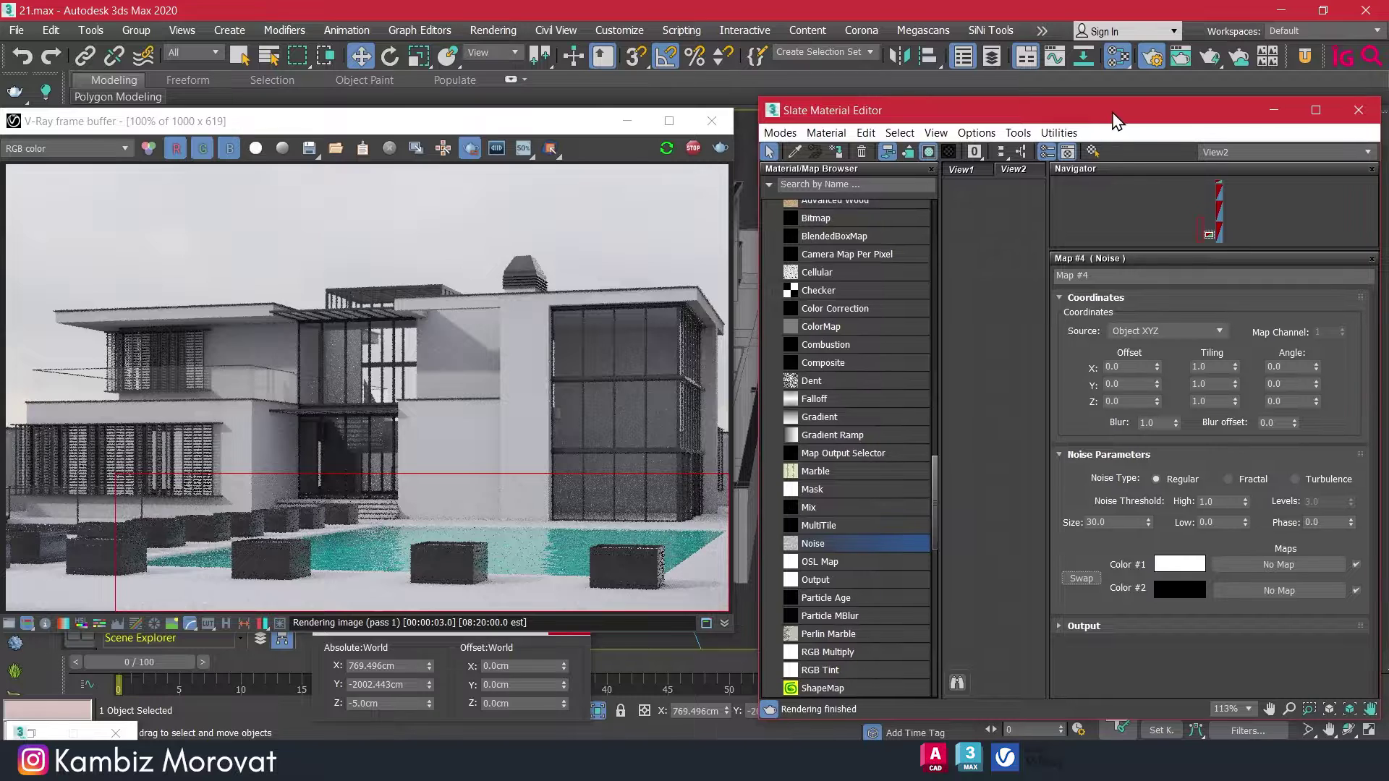
pyautogui.click(1257, 478)
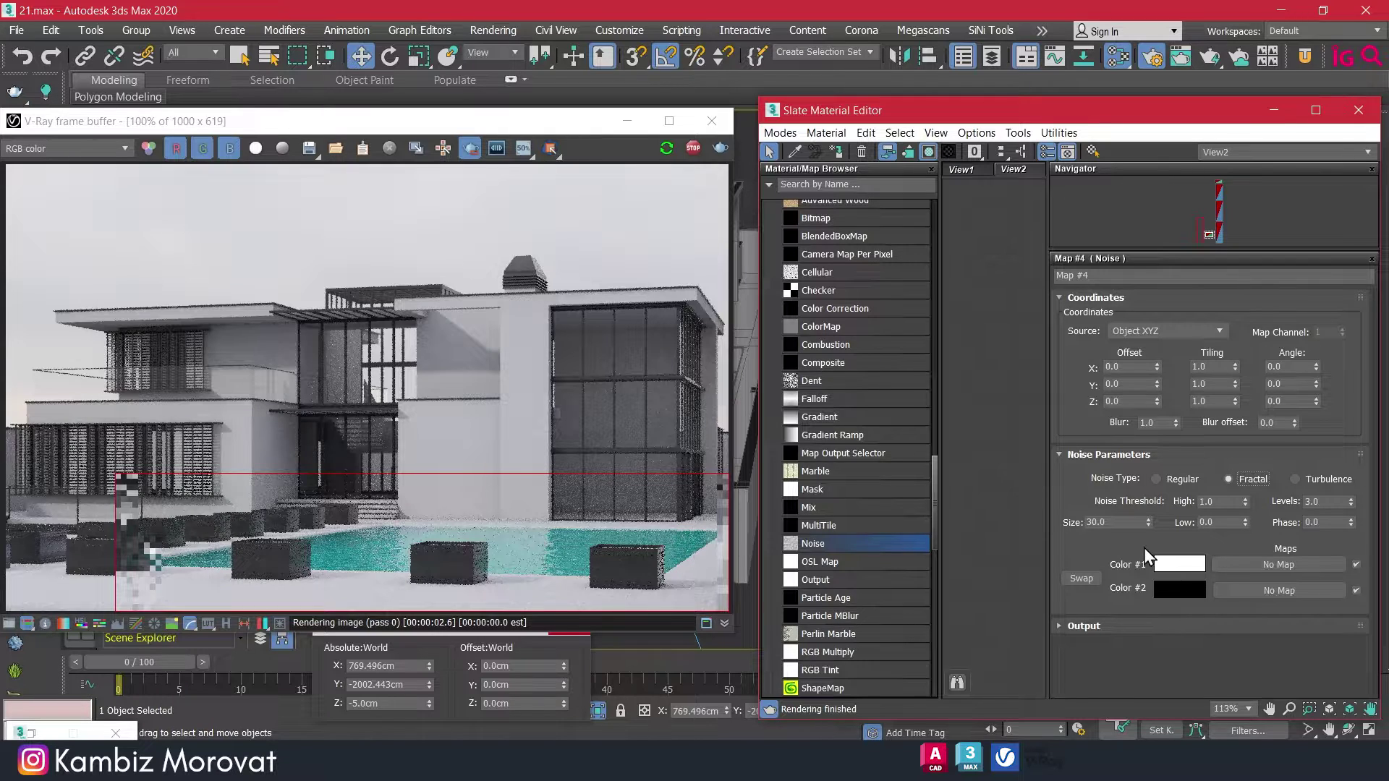
pyautogui.doubleClick(1221, 501)
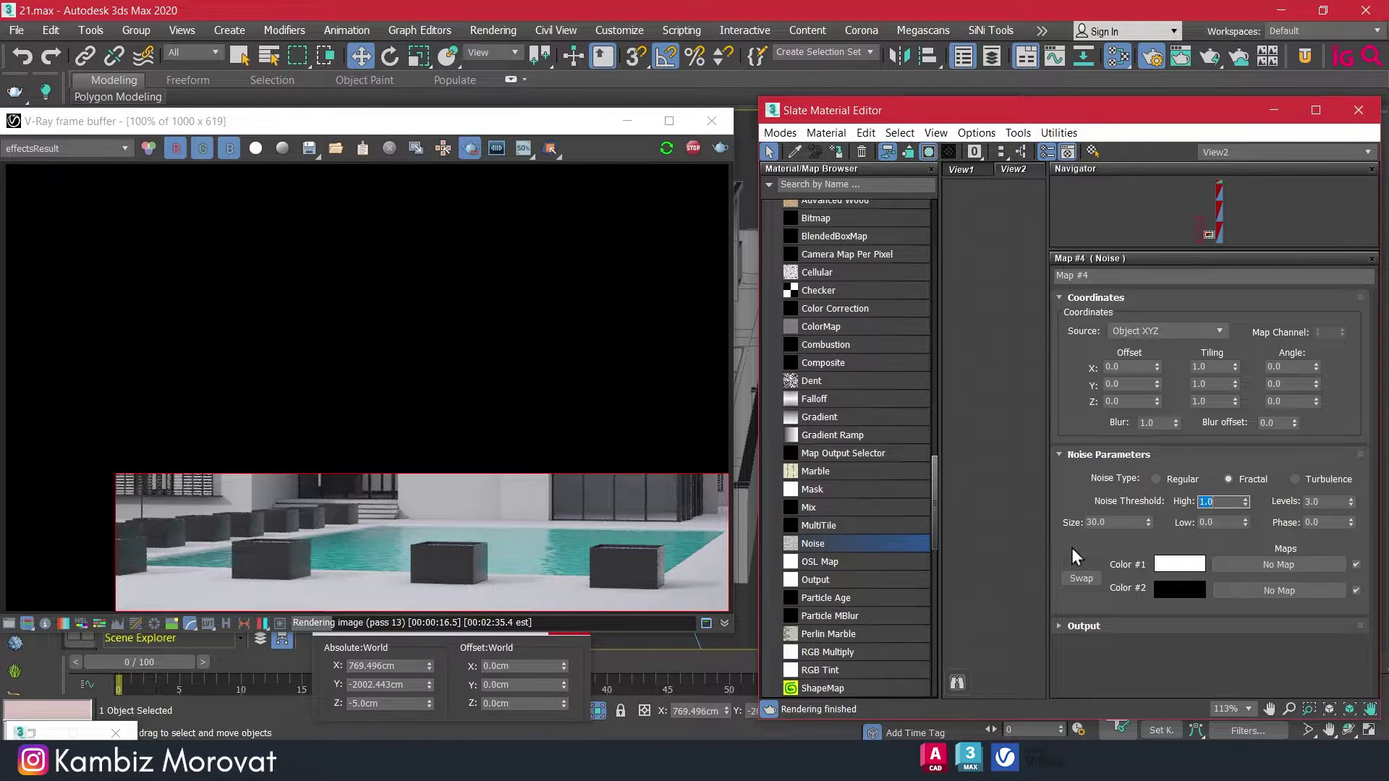
pyautogui.click(1108, 546)
# Set the Fractal noise size to 20.
pyautogui.doubleClick(1118, 522)
pyautogui.write('20')
pyautogui.press('Return')
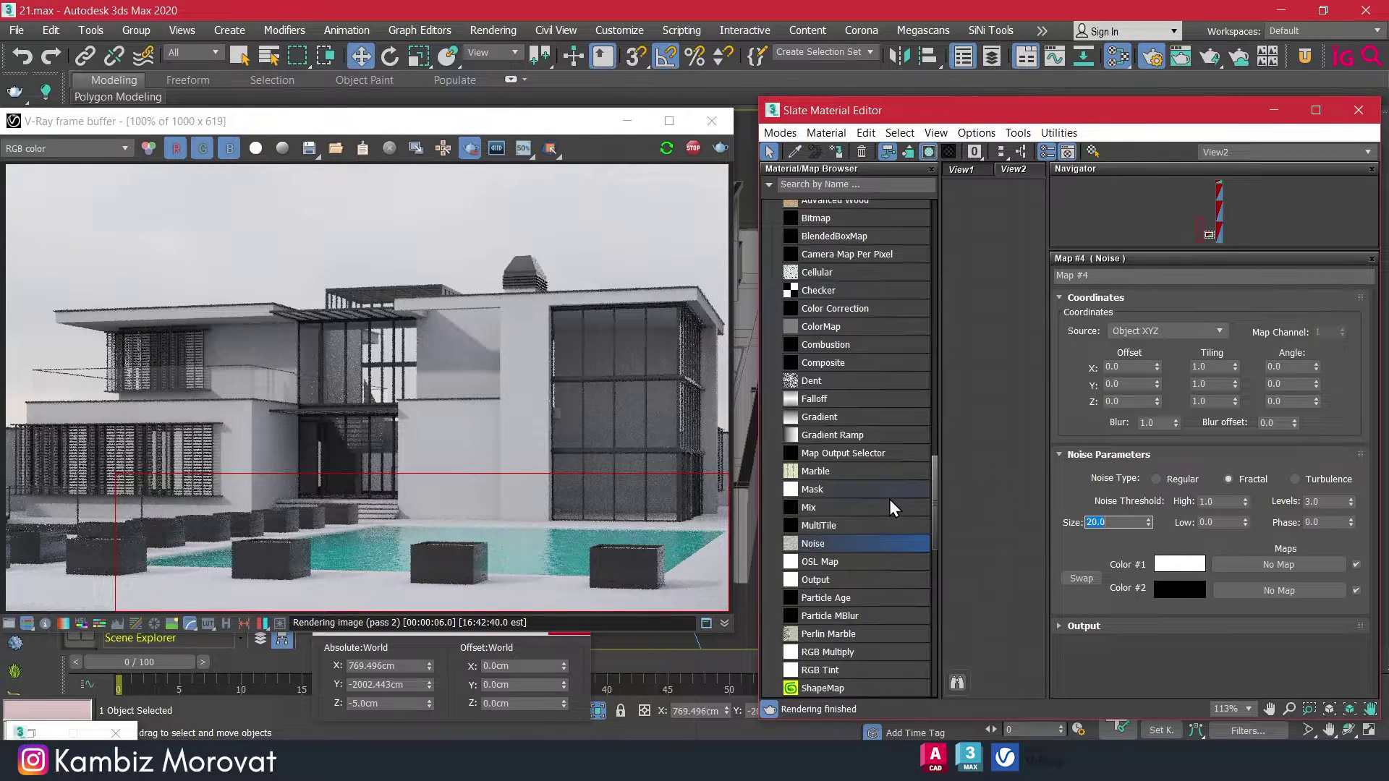
pyautogui.click(1018, 447)
pyautogui.scroll(-3, 1017, 443)
pyautogui.scroll(-3, 1009, 432)
pyautogui.moveTo(1195, 224); pyautogui.dragTo(1212, 233)
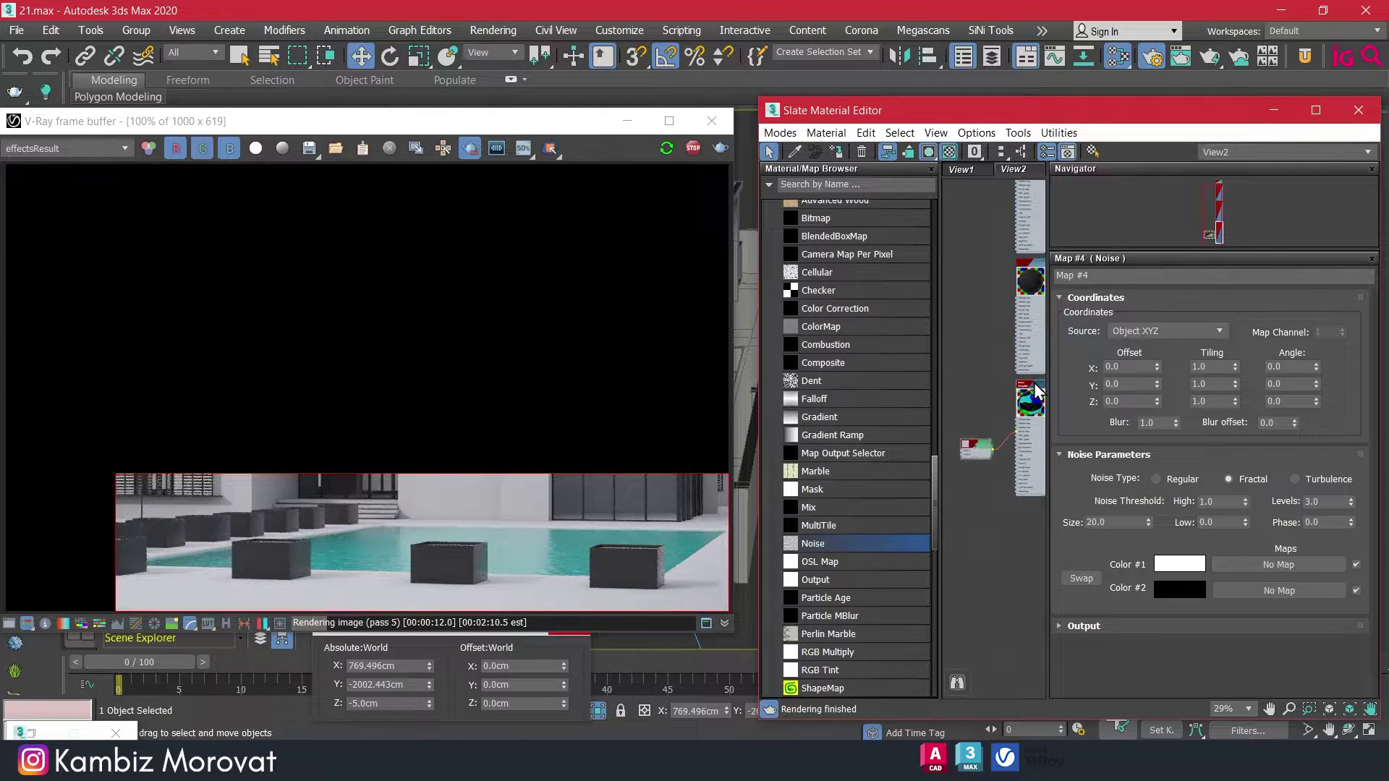
# Set the water material's bump amount to 72 in its Maps rollout.
pyautogui.doubleClick(1034, 385)
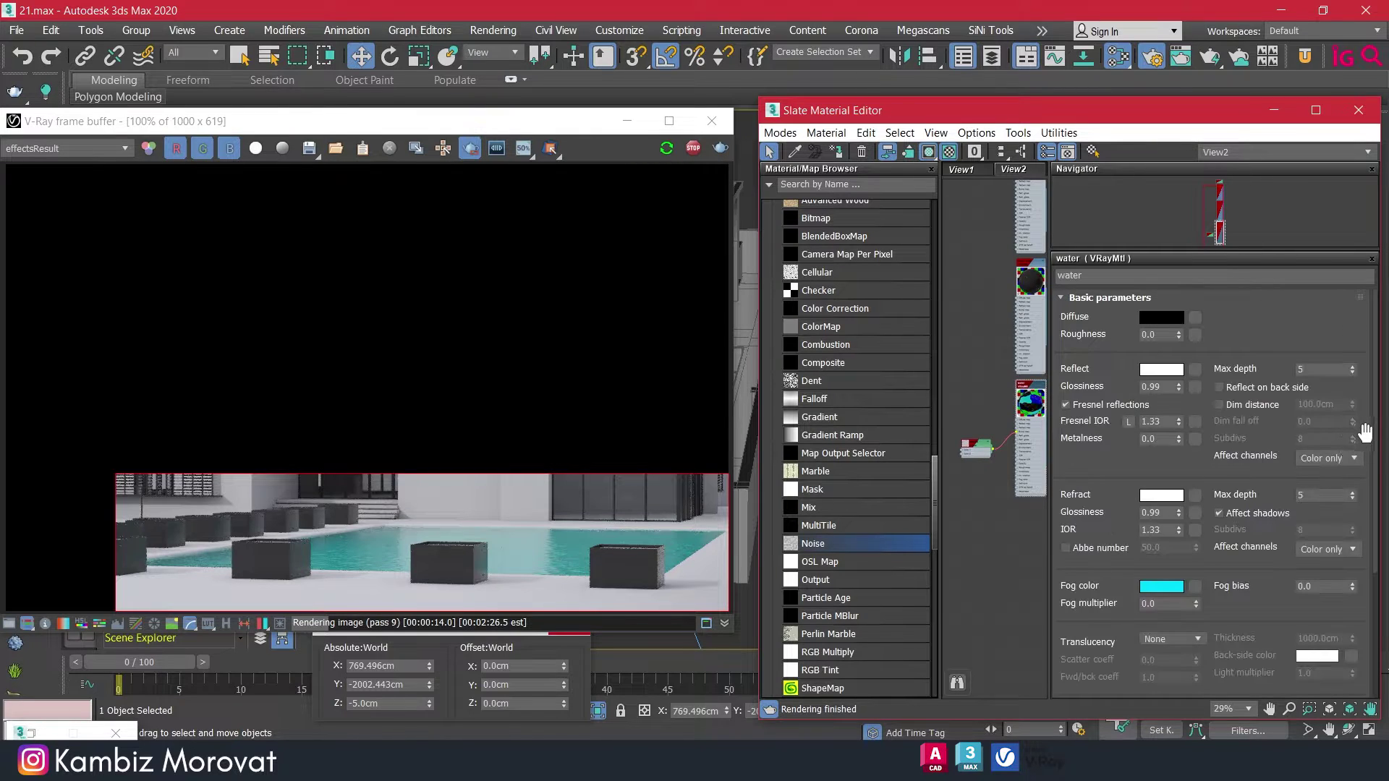
pyautogui.scroll(-2, 1365, 432)
pyautogui.scroll(-3, 1345, 564)
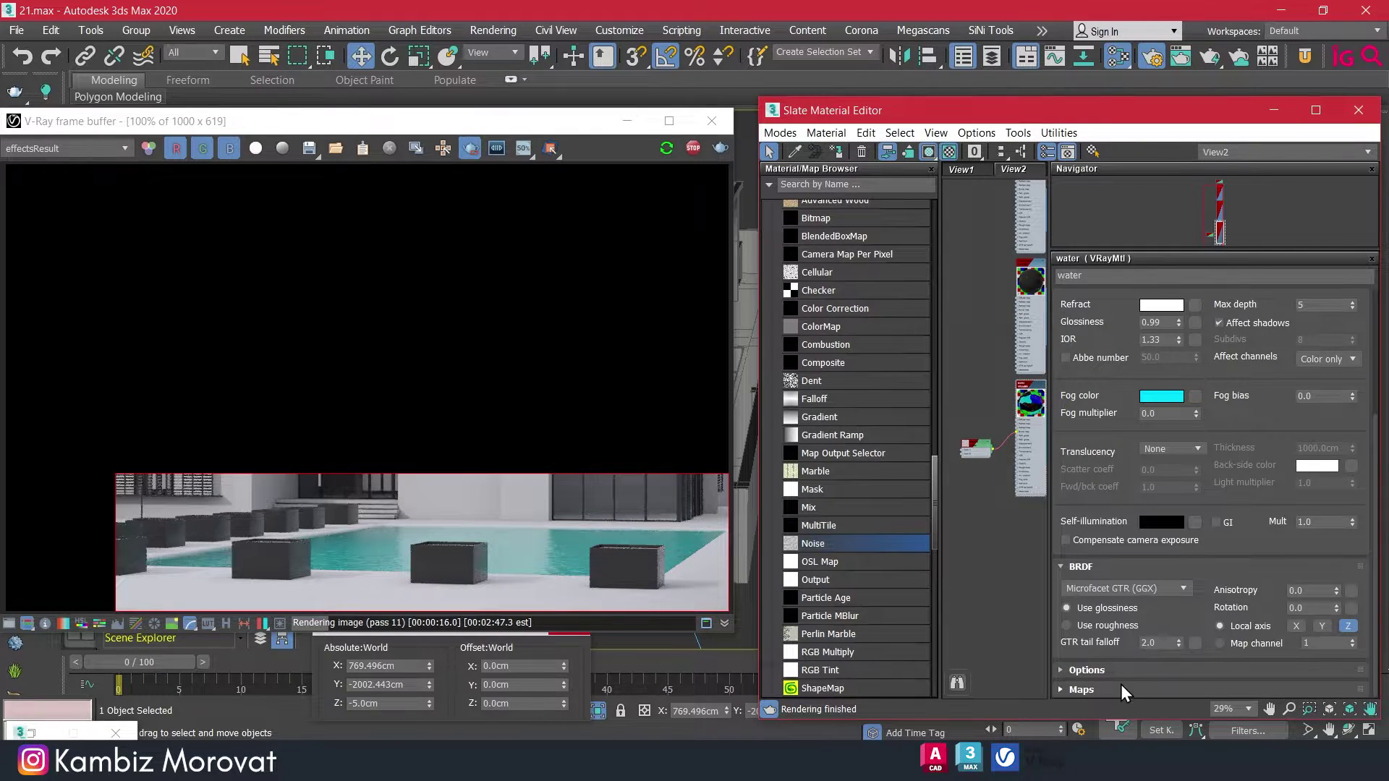
pyautogui.click(1082, 690)
pyautogui.doubleClick(1138, 476)
pyautogui.write('7')
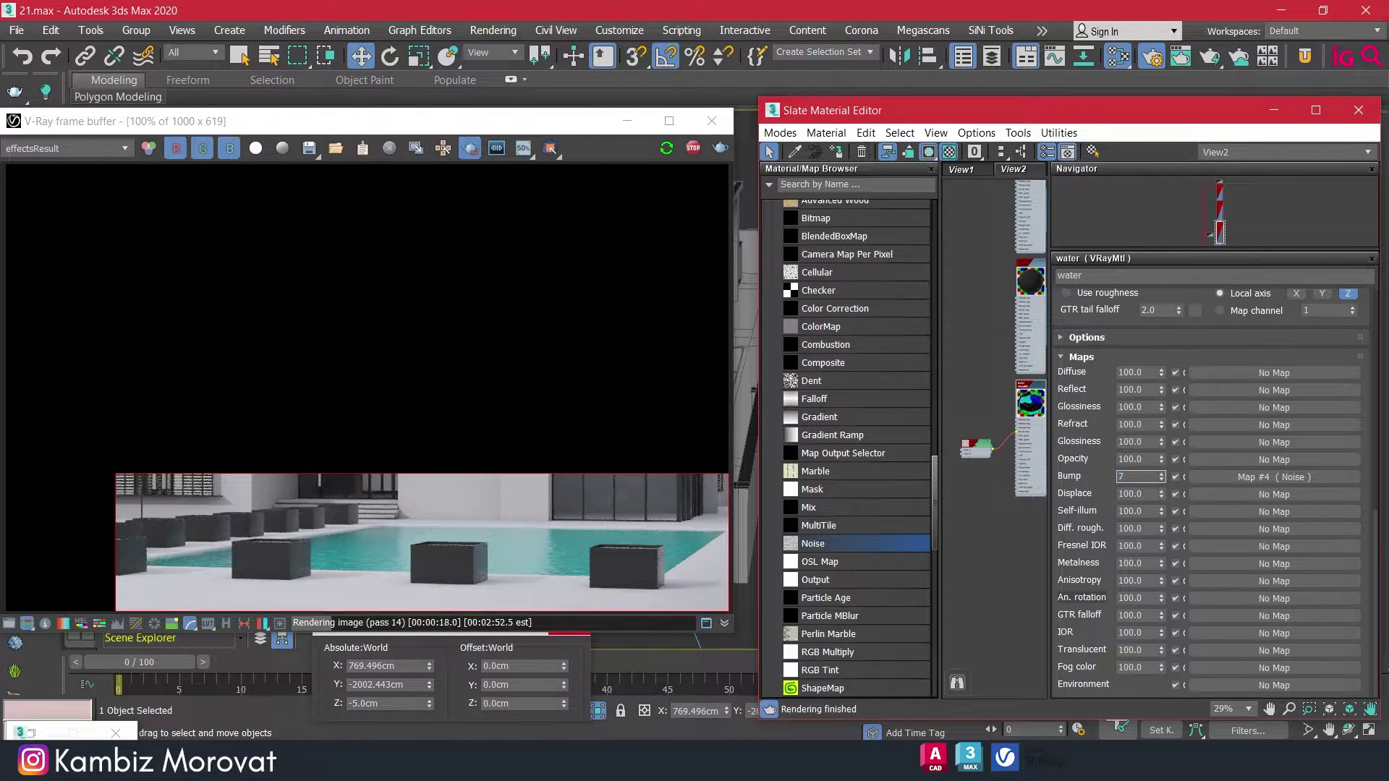
pyautogui.write('2')
pyautogui.press('Return')
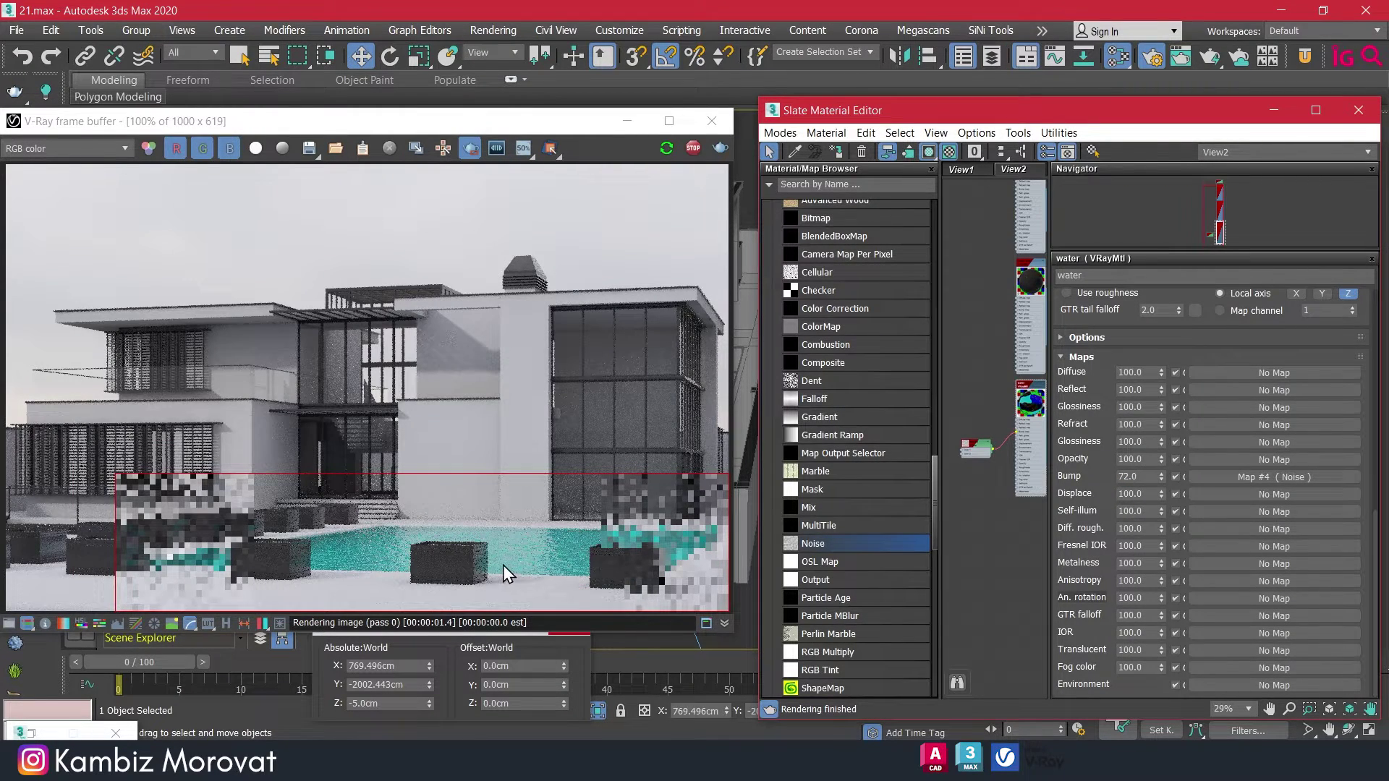
# View the render at 100%, then lower the bump amount to 20 and finally 40.
pyautogui.scroll(2, 570, 565)
pyautogui.scroll(-2, 548, 558)
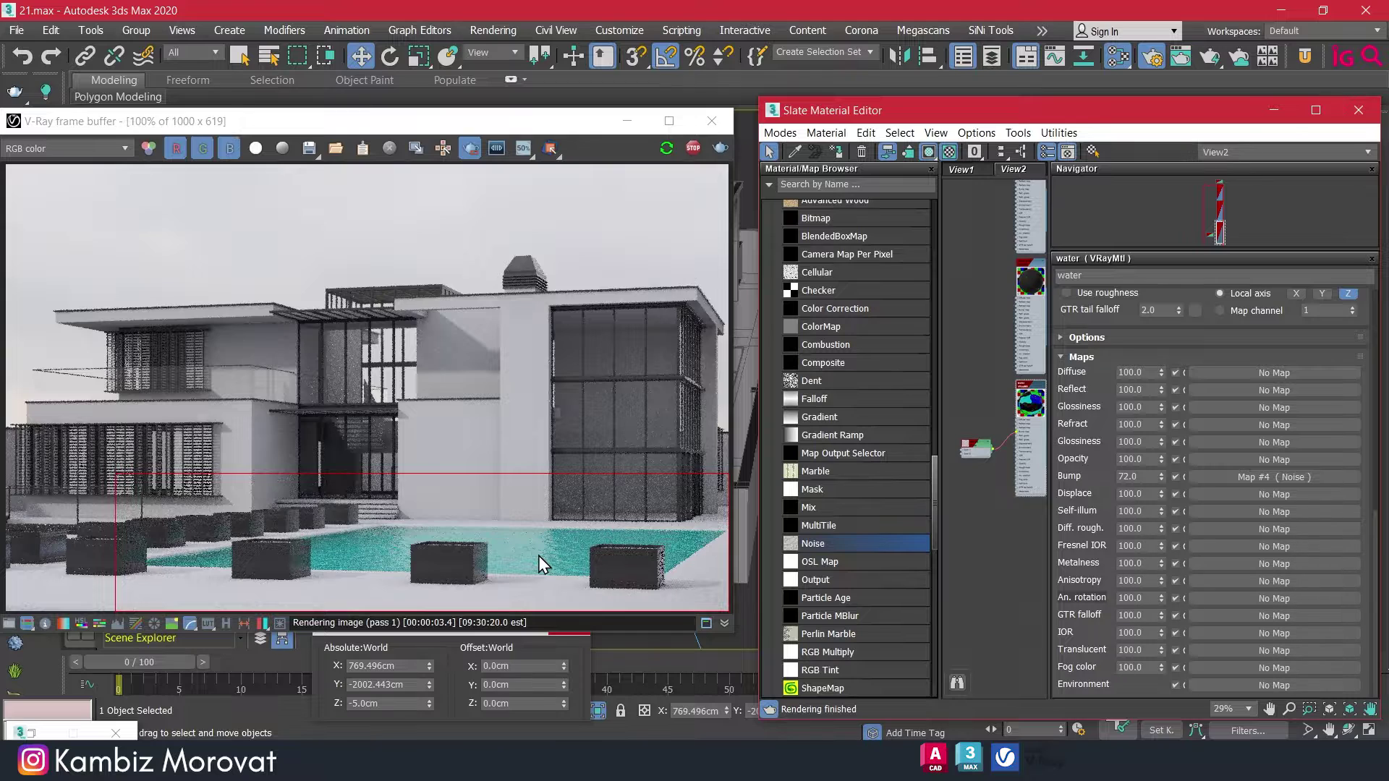
pyautogui.scroll(2, 538, 556)
pyautogui.doubleClick(536, 553)
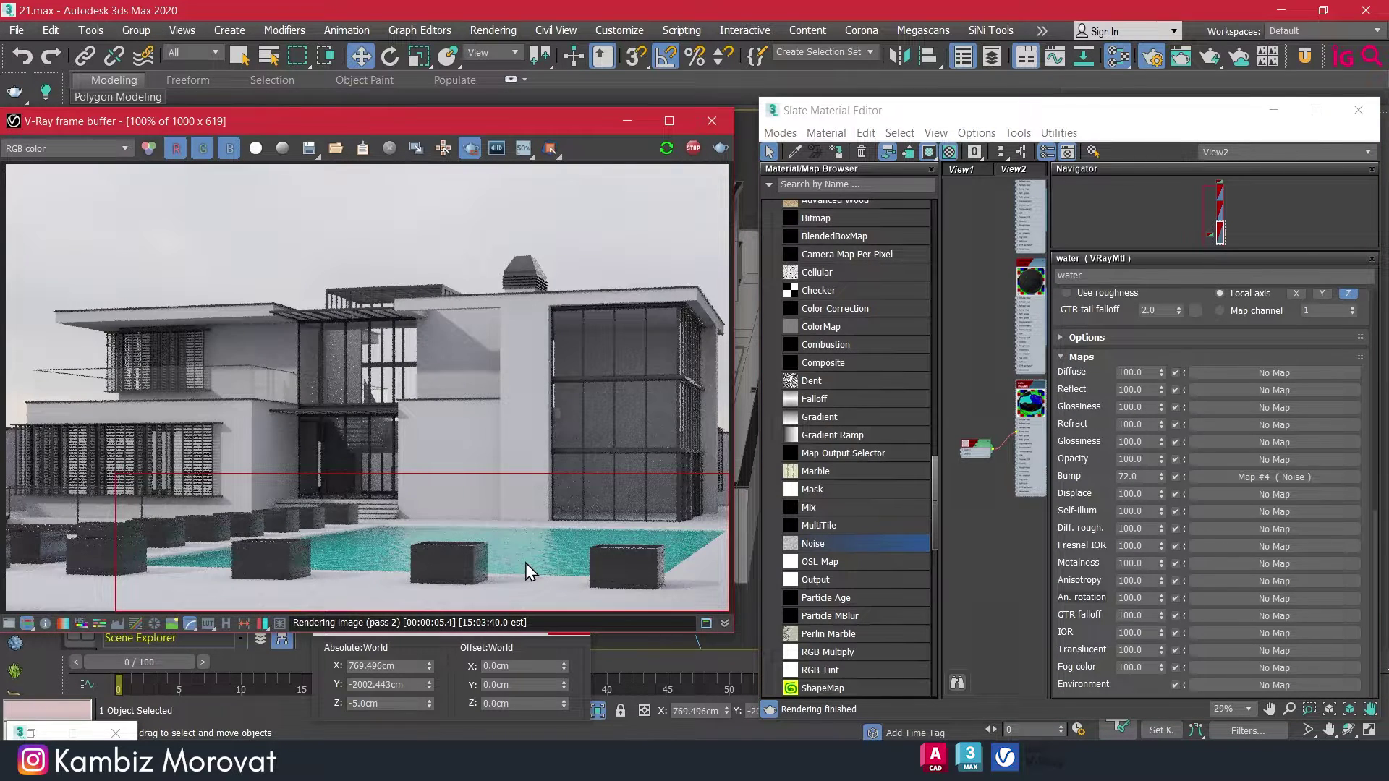
pyautogui.click(1150, 475)
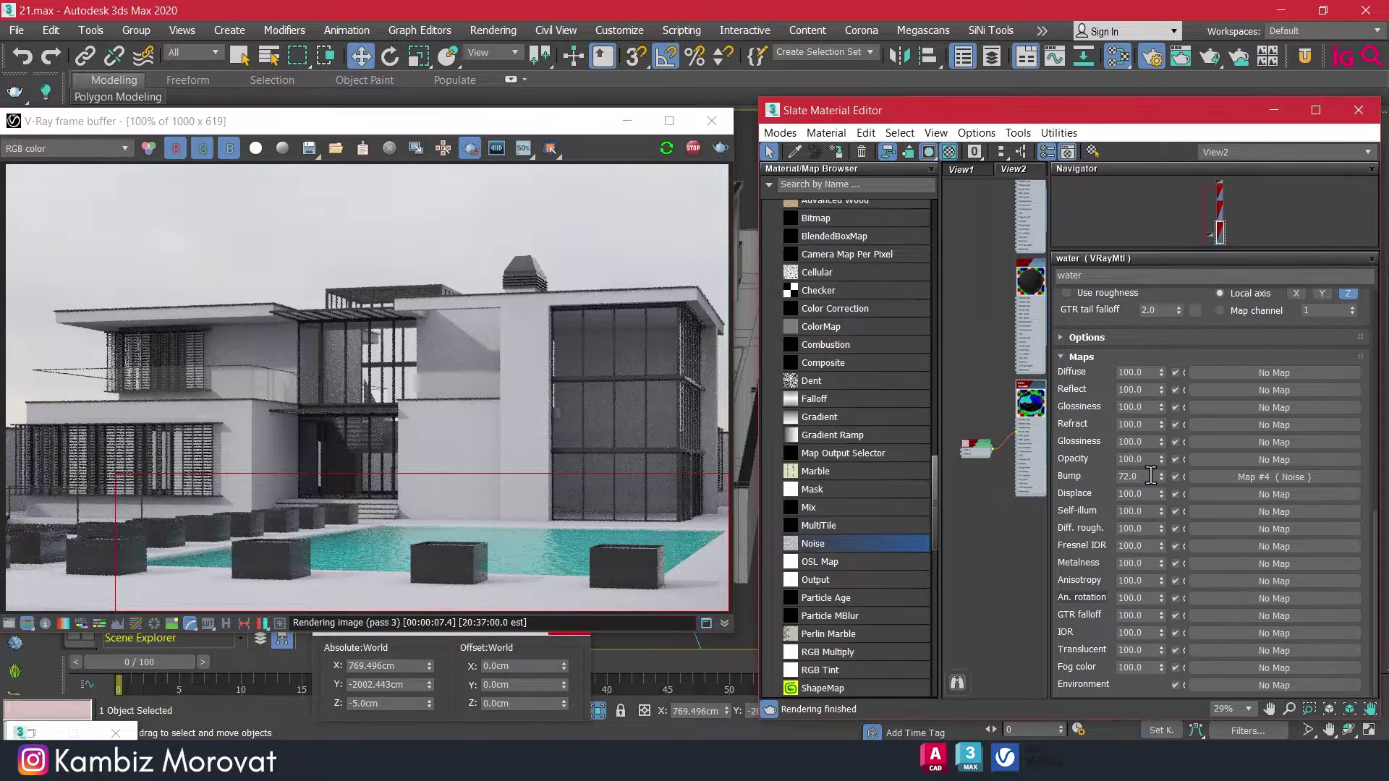
pyautogui.doubleClick(1150, 475)
pyautogui.write('20')
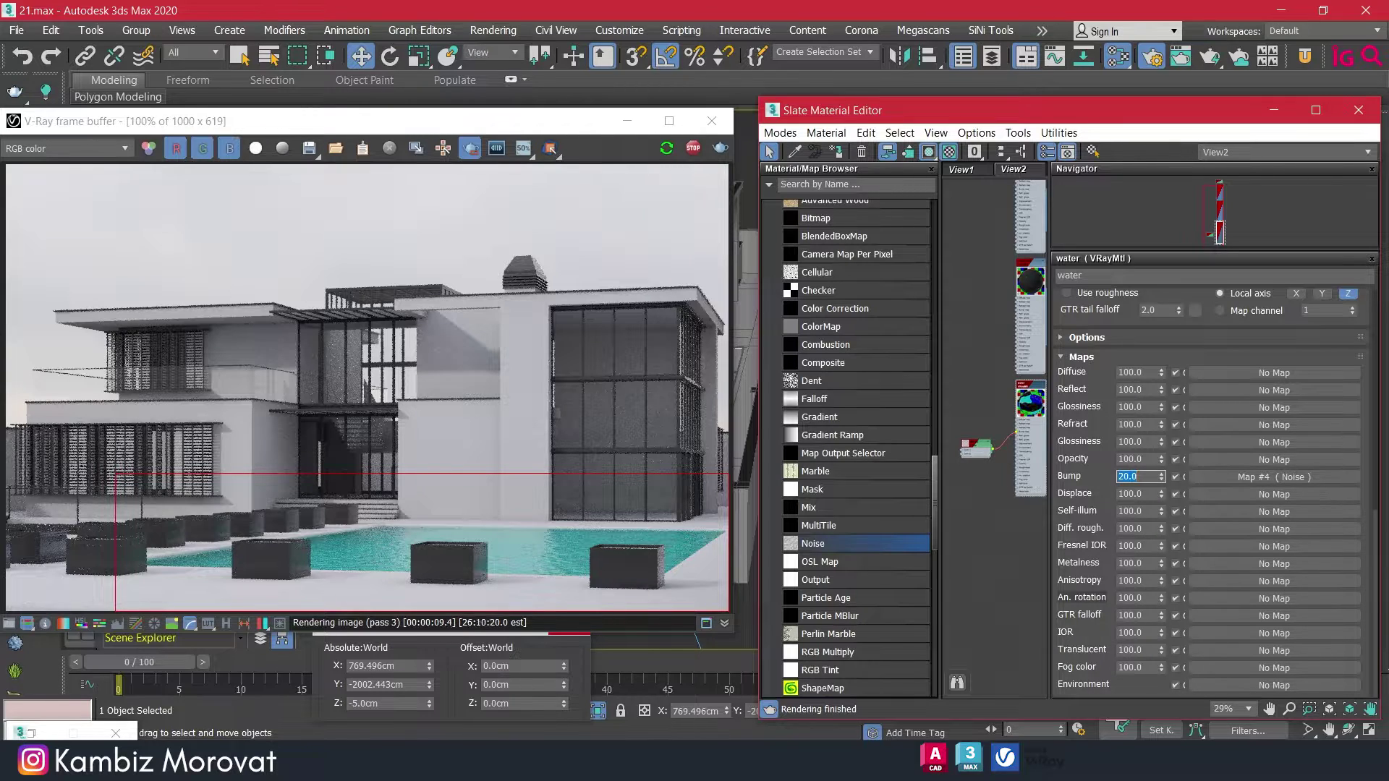
pyautogui.press('Return')
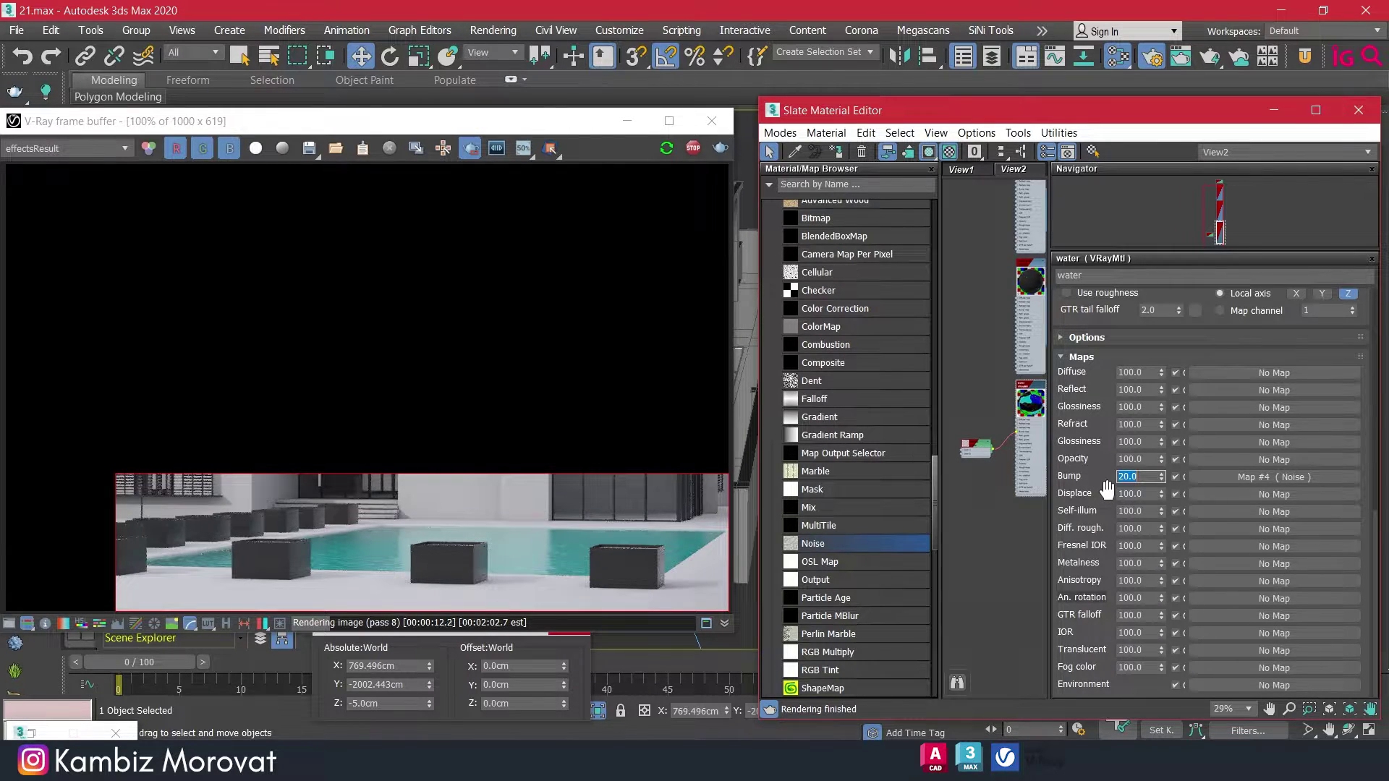
pyautogui.write('40')
pyautogui.press('Return')
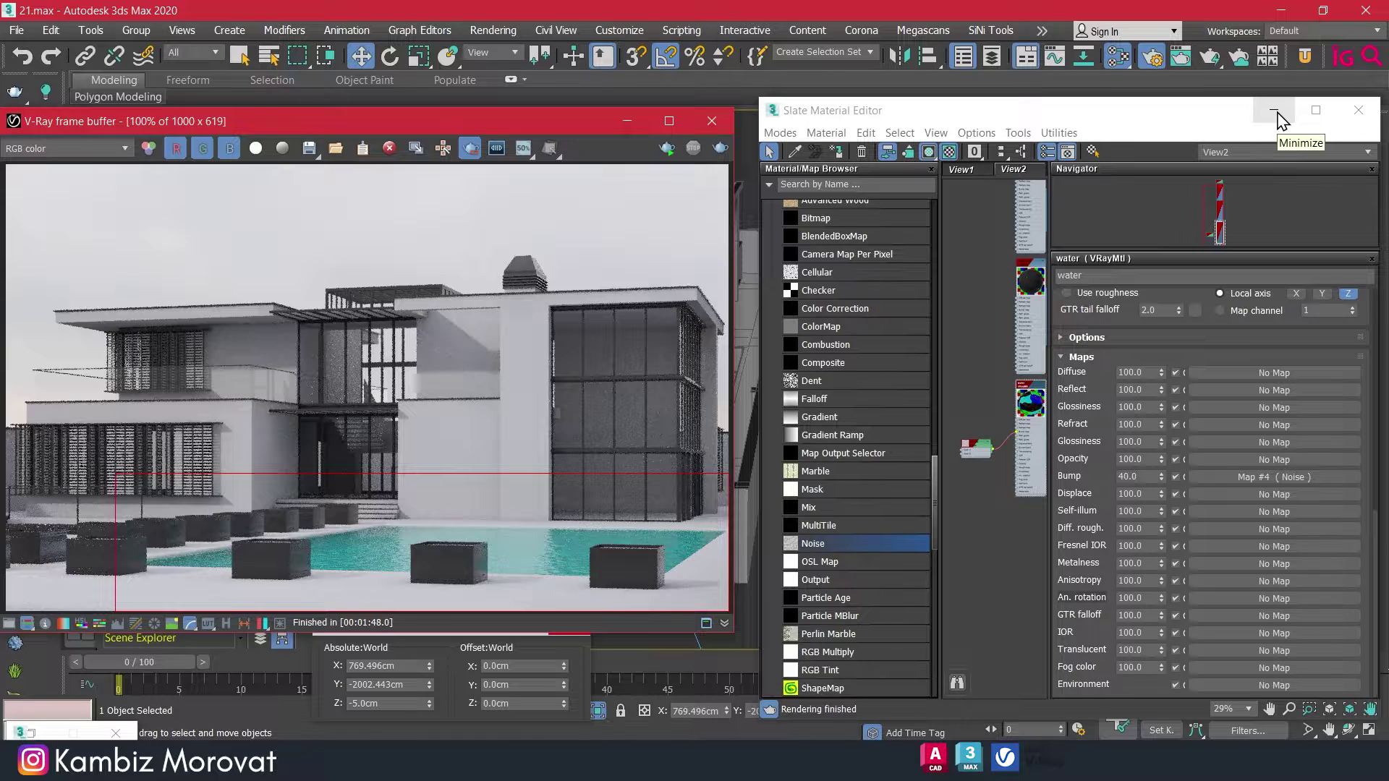
# Turn off region rendering, unhide all objects, and render the full pool scene.
pyautogui.click(470, 149)
pyautogui.rightClick(748, 226)
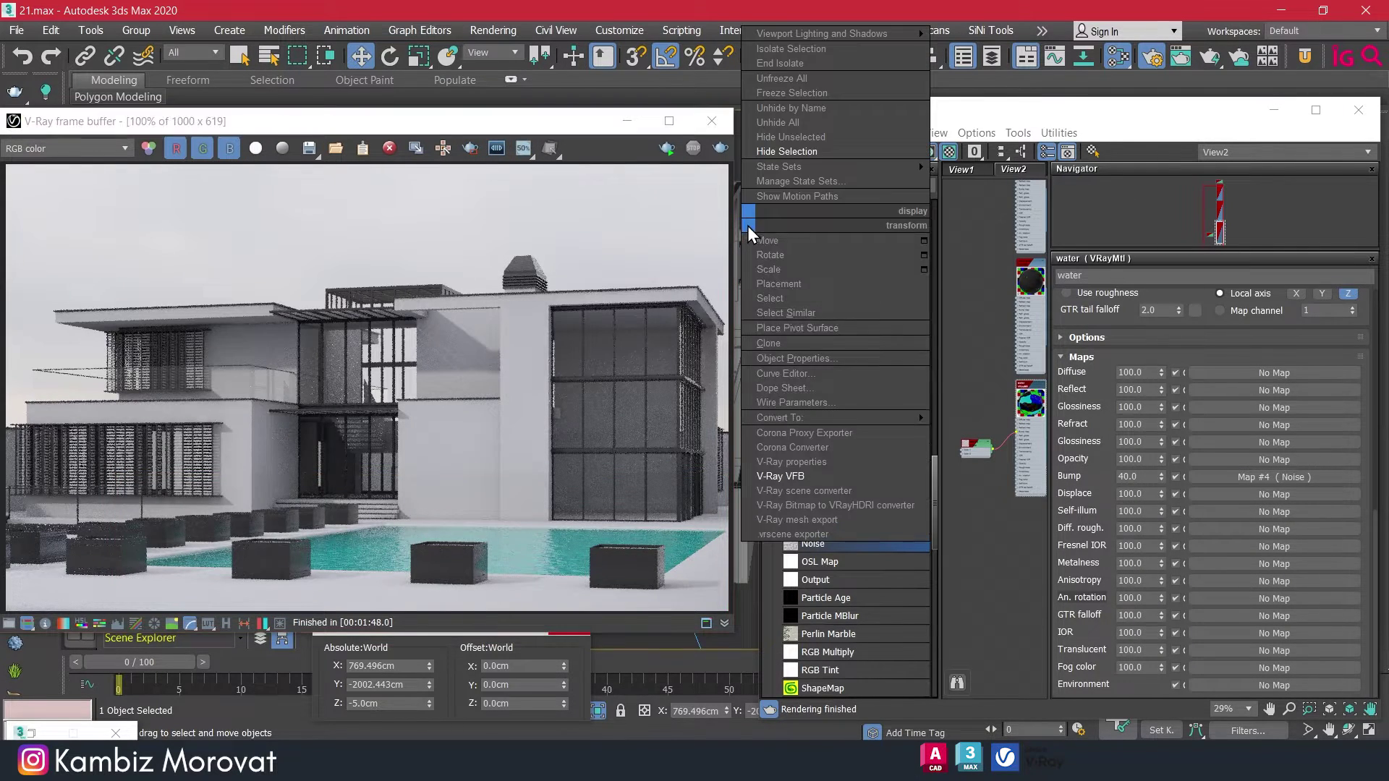
pyautogui.click(783, 128)
pyautogui.click(667, 149)
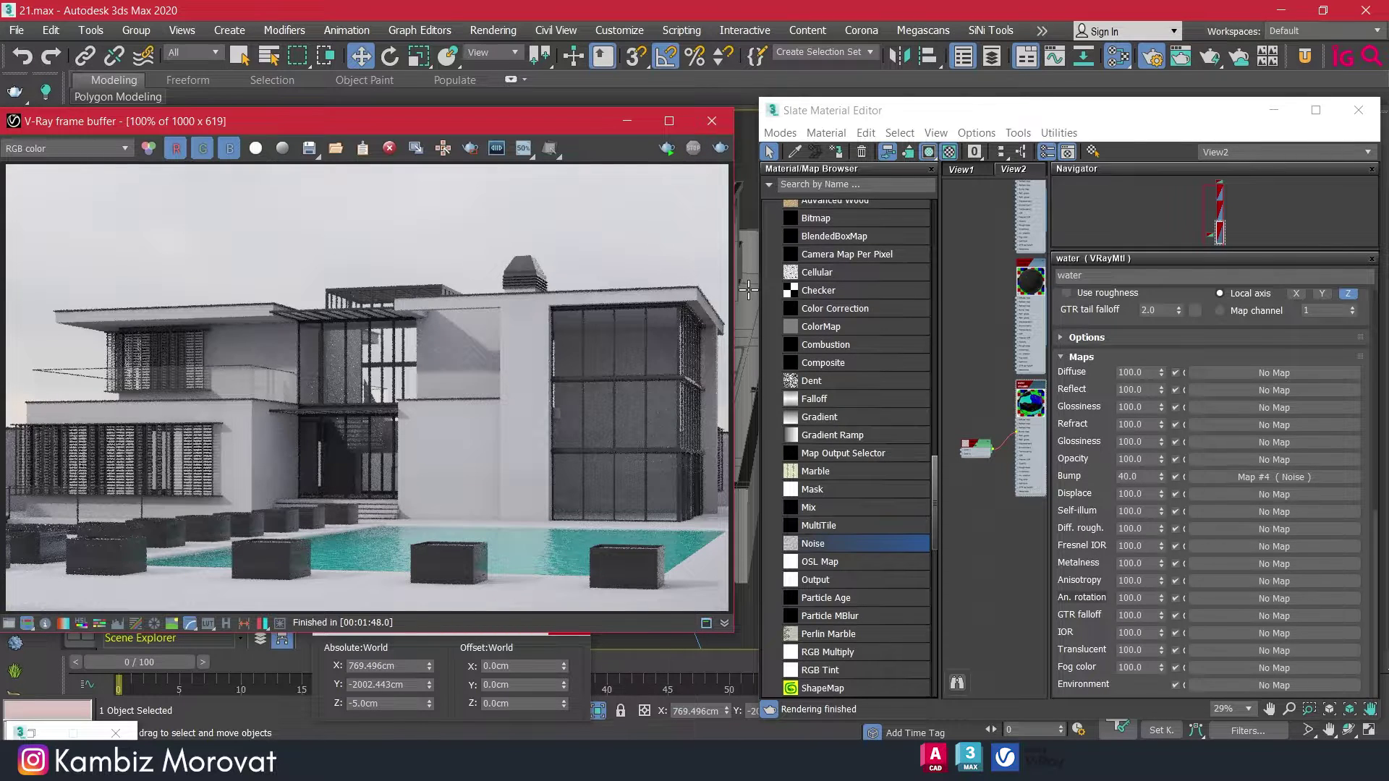